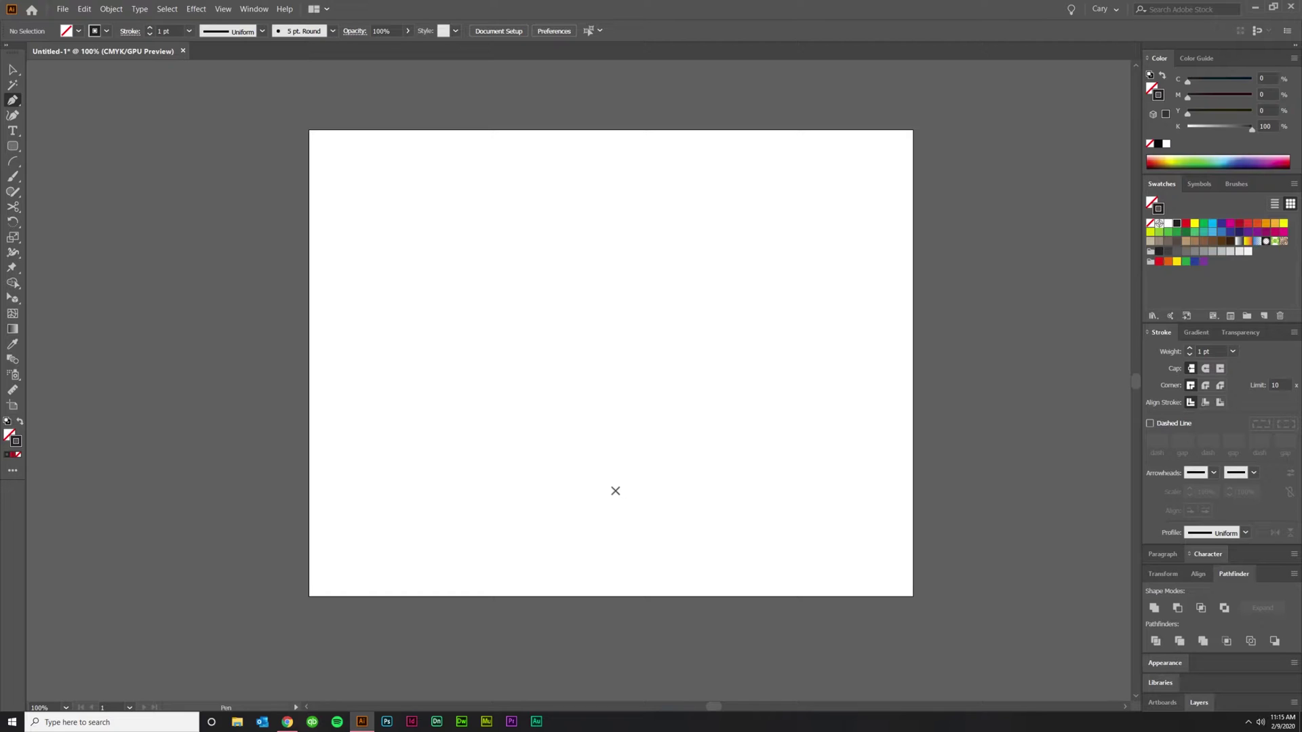
Place the first Pen anchor point just below the centre of the blank artboard
click(611, 363)
Draw the half-heart's straight vertical right edge from the bottom point up to the top
click(610, 499)
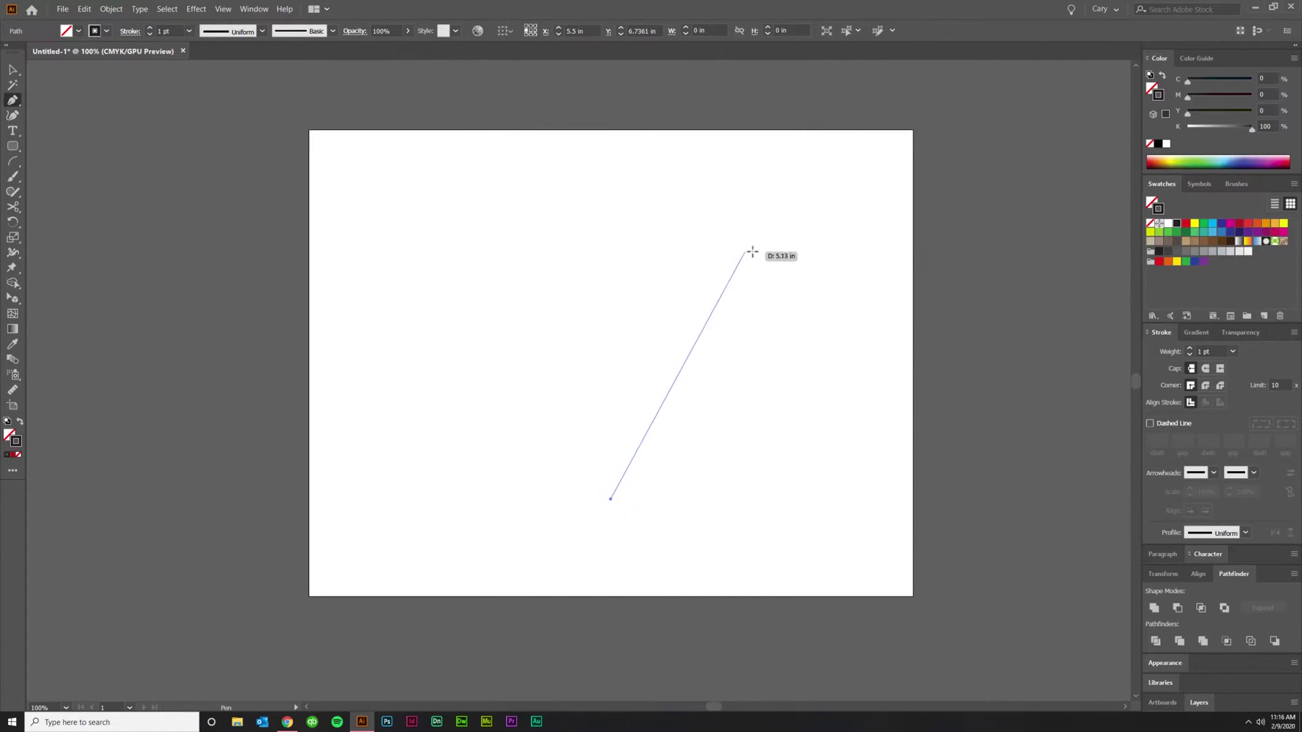
key(shift)
key(shift)
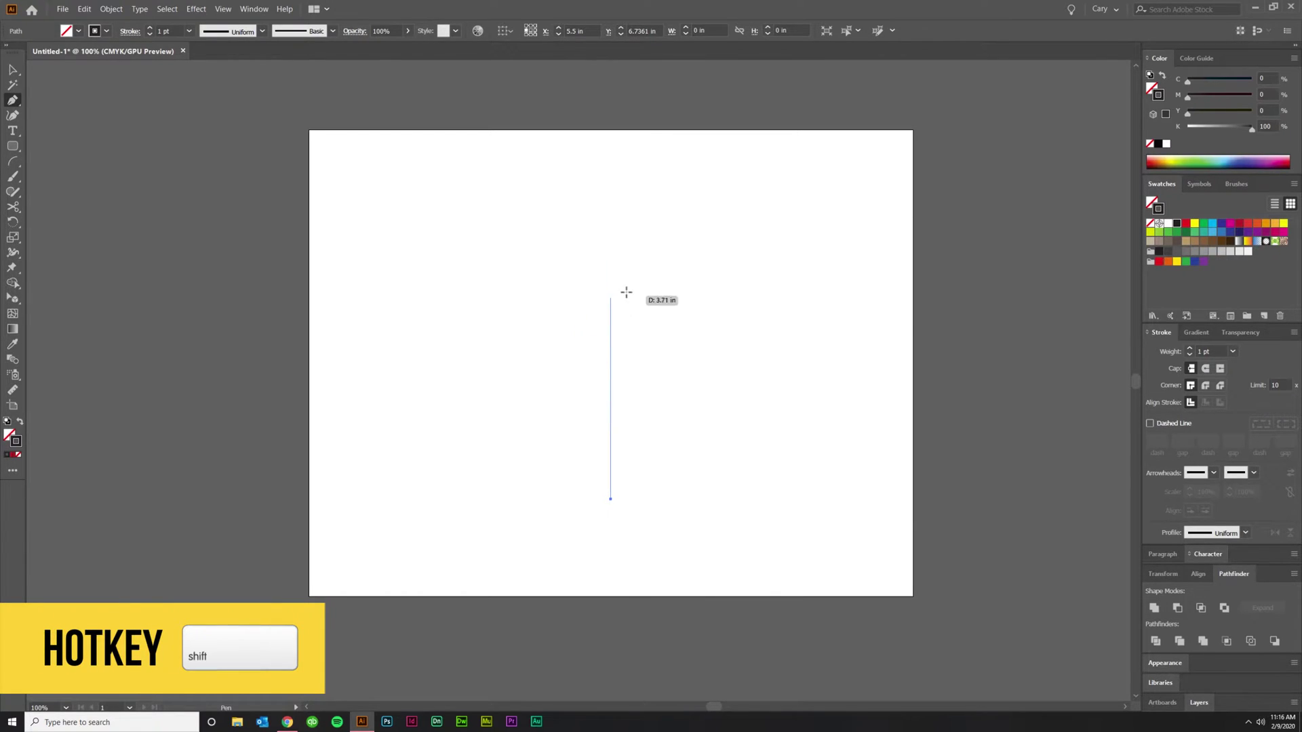
click(610, 263)
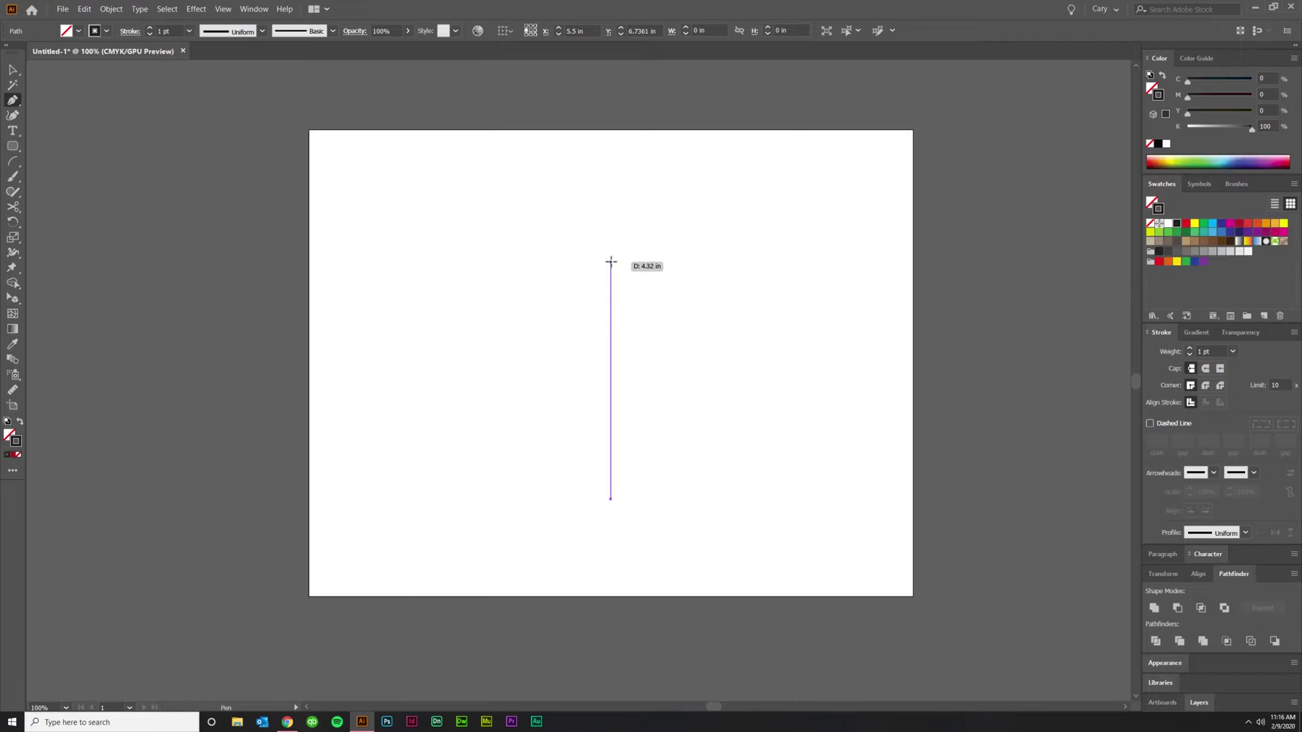
click(610, 262)
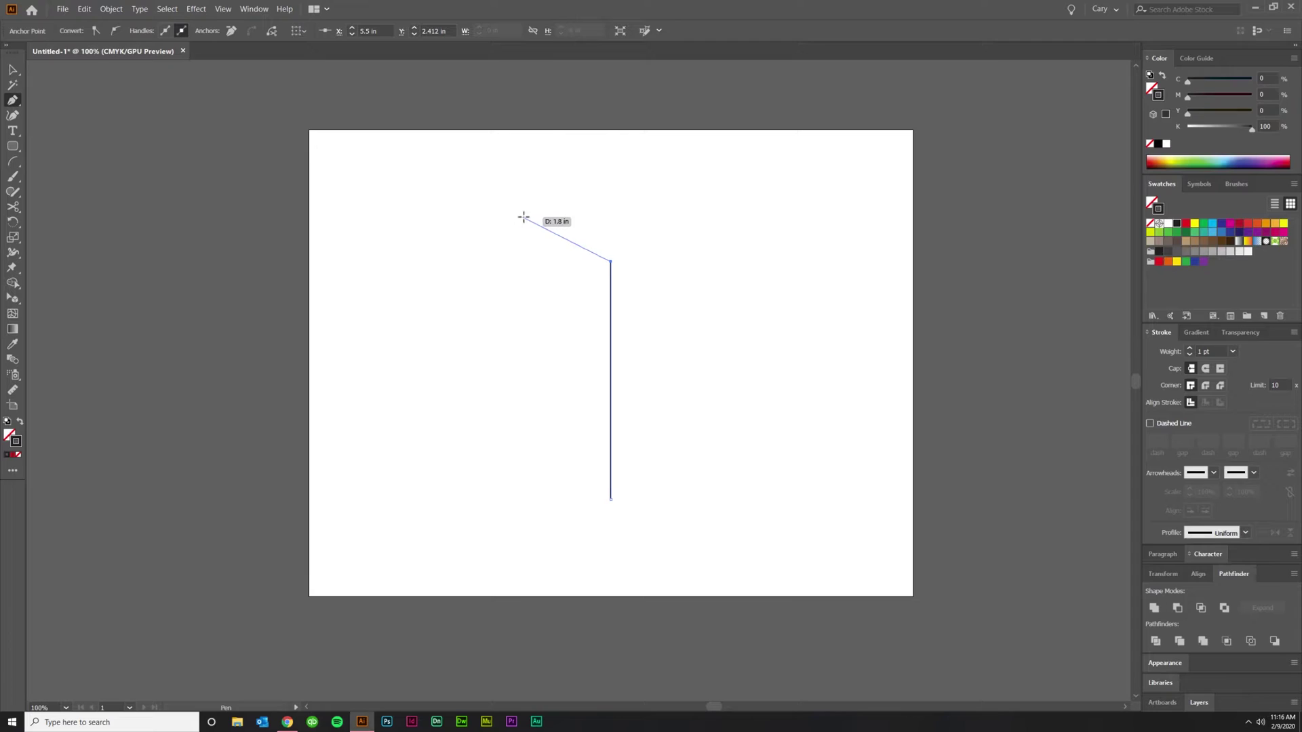
Curve the path over a rounded top and left bulge, closing it on the bottom point
drag(524, 217, 461, 218)
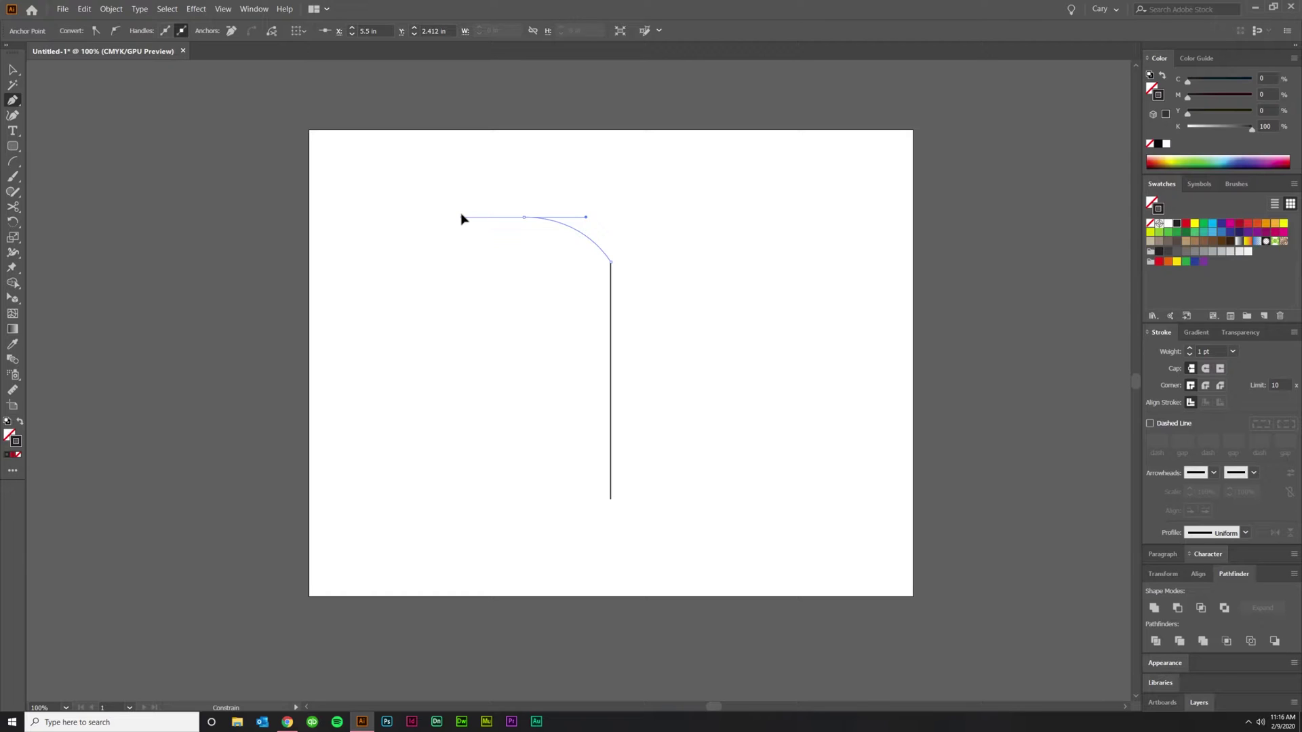
mouse_move(461, 219)
mouse_down()
mouse_move(436, 238)
mouse_move(460, 239)
mouse_up()
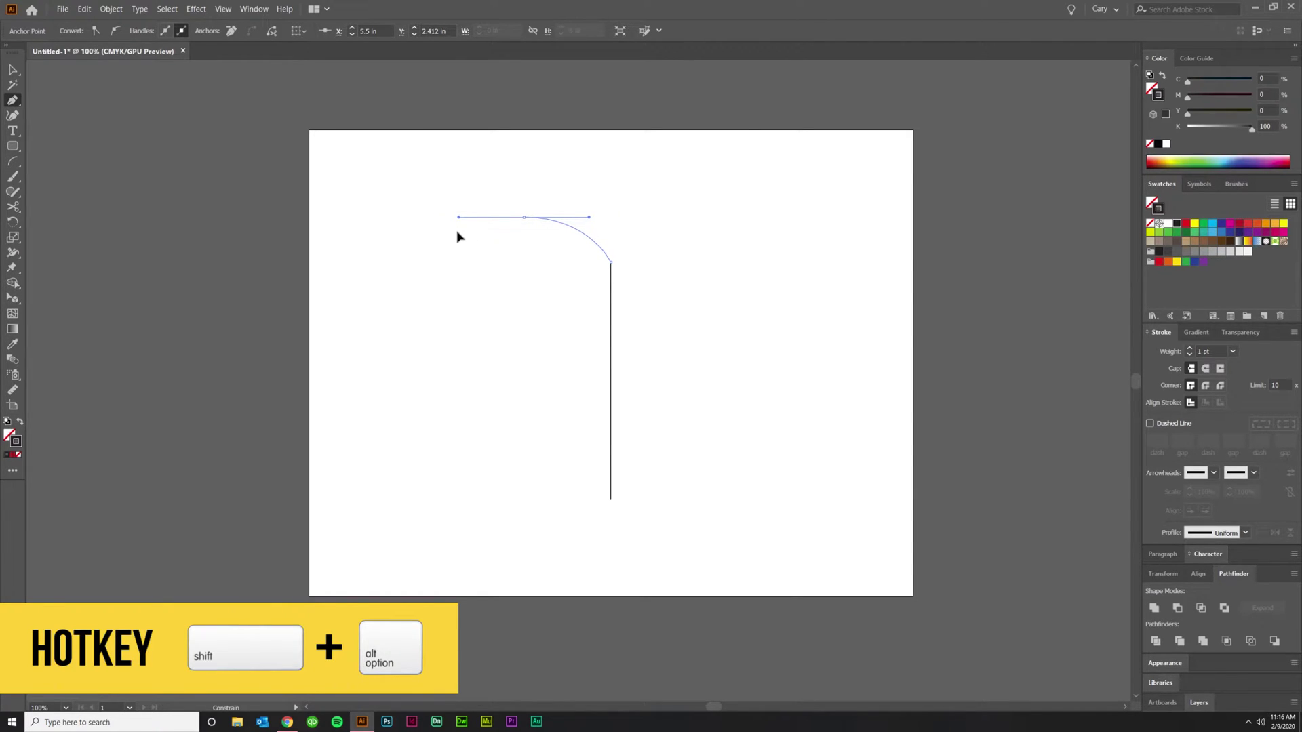
mouse_move(457, 237)
mouse_down()
mouse_move(499, 233)
mouse_move(459, 235)
mouse_move(480, 204)
mouse_move(581, 166)
mouse_move(436, 206)
mouse_move(547, 293)
mouse_move(484, 263)
mouse_move(474, 224)
mouse_move(496, 272)
mouse_move(548, 250)
mouse_move(472, 251)
mouse_move(491, 190)
mouse_move(520, 207)
mouse_move(482, 178)
mouse_move(502, 210)
mouse_move(461, 216)
mouse_move(474, 218)
mouse_up()
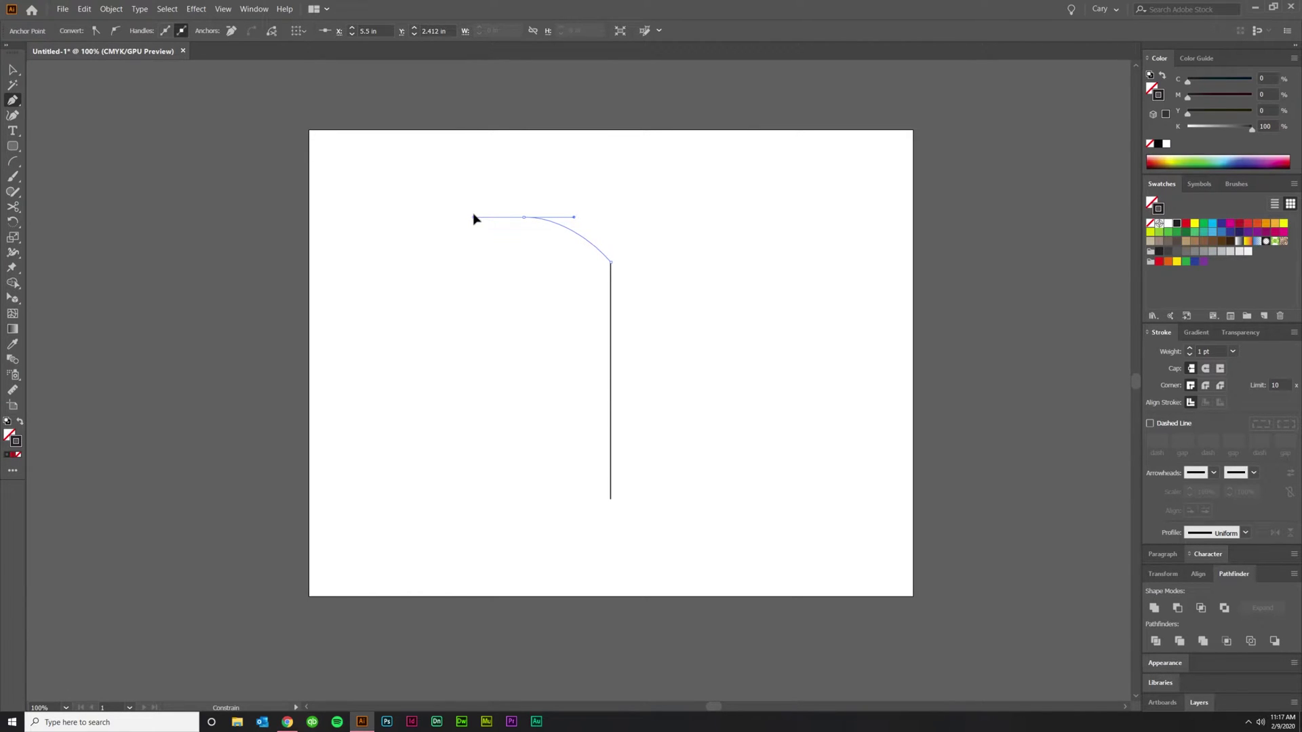
mouse_move(478, 219)
mouse_down()
mouse_move(462, 218)
mouse_move(494, 218)
mouse_up()
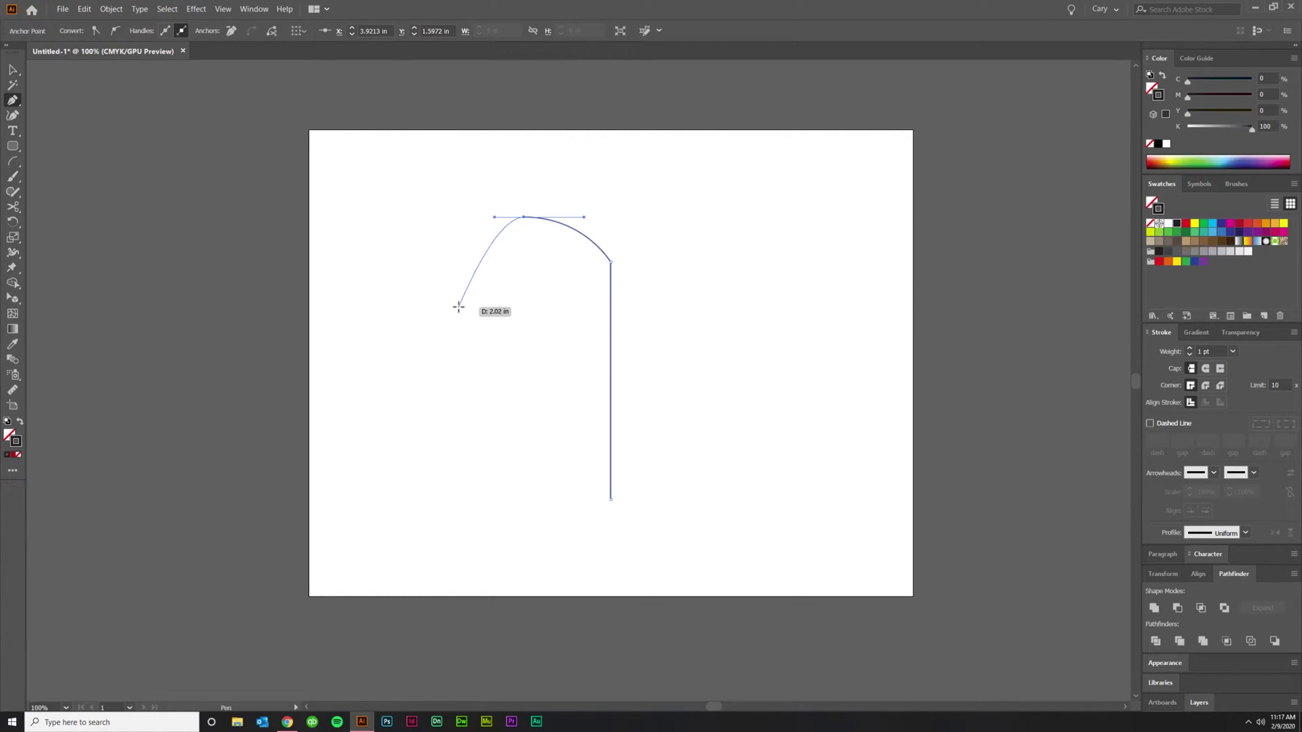
ctrl+click(458, 311)
drag(458, 307, 464, 364)
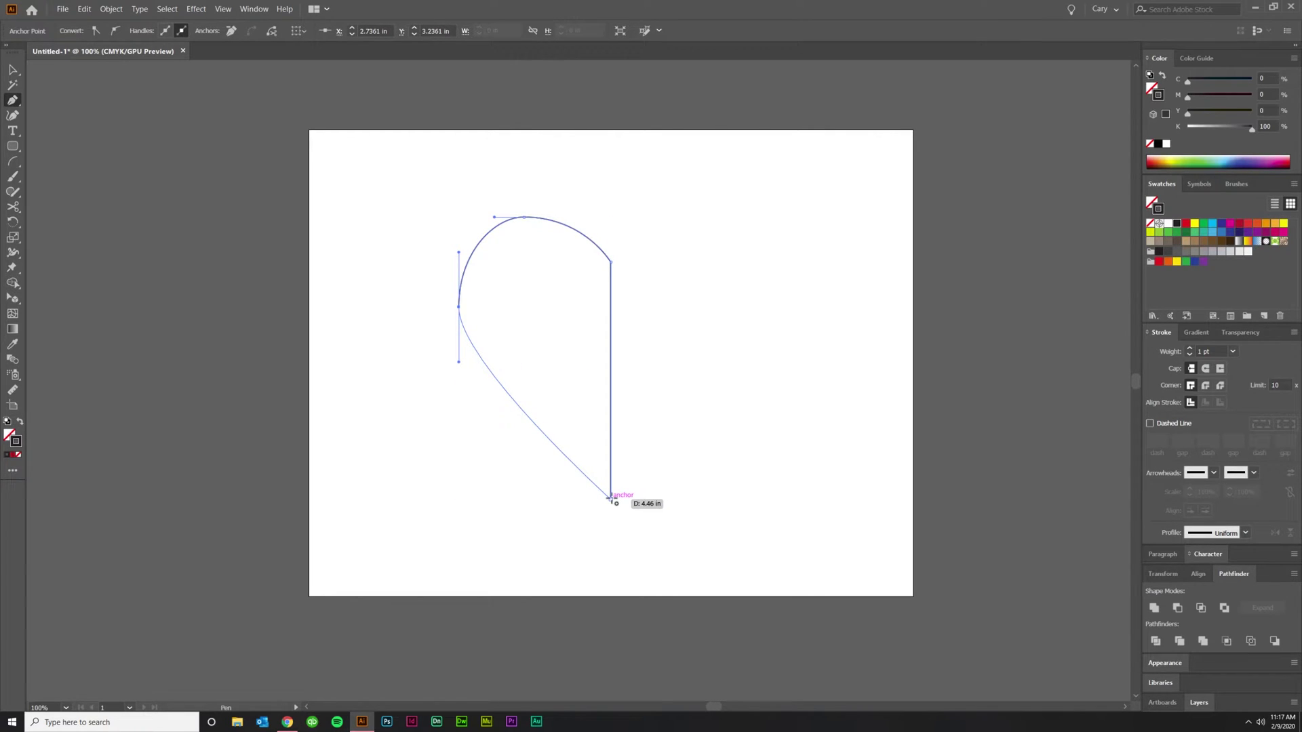
drag(610, 498, 647, 580)
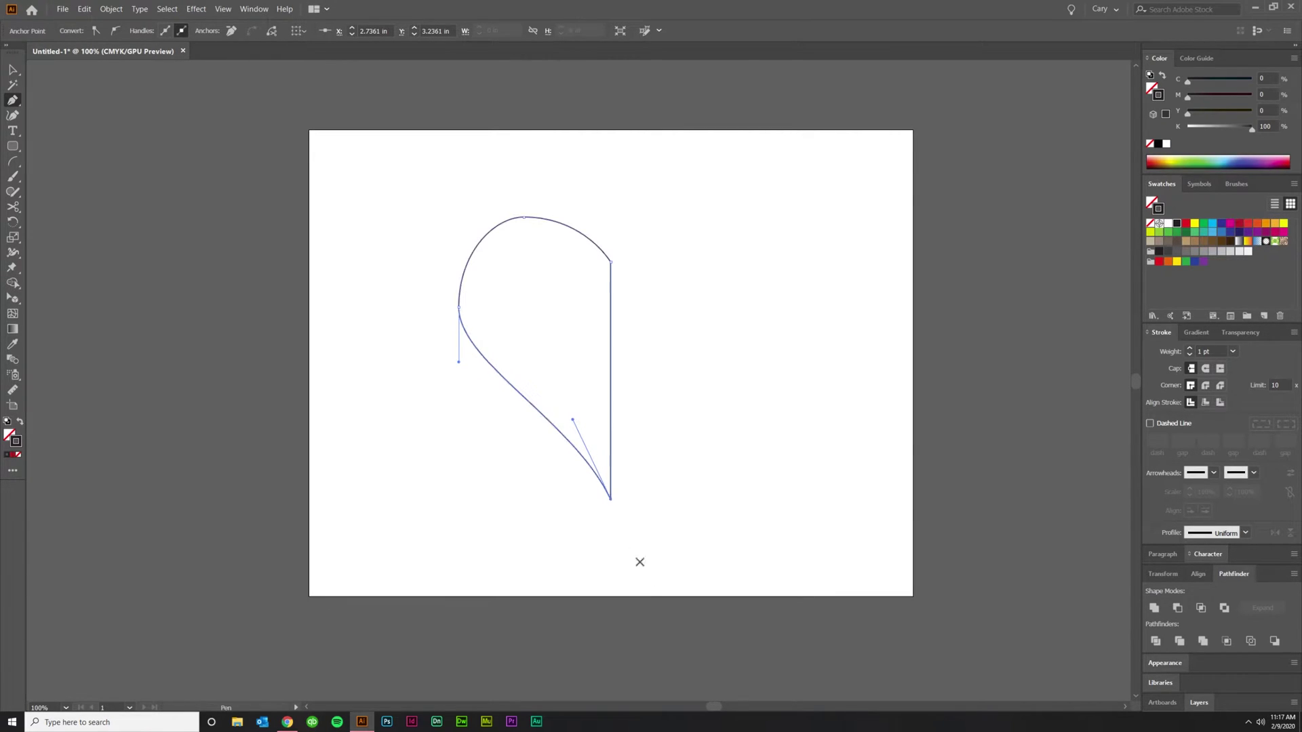
Nudge the left bulge point upward and stretch its lower curve handle downward
key(v)
click(663, 416)
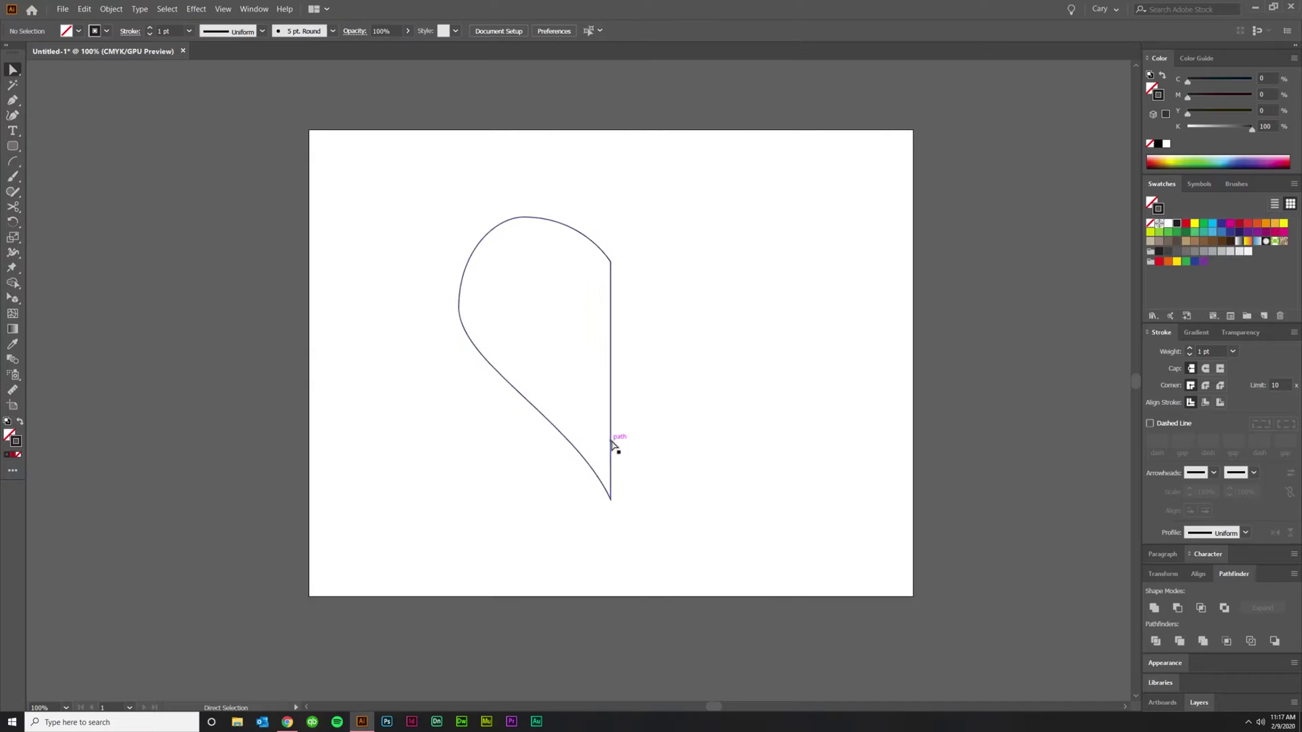
drag(423, 285, 407, 328)
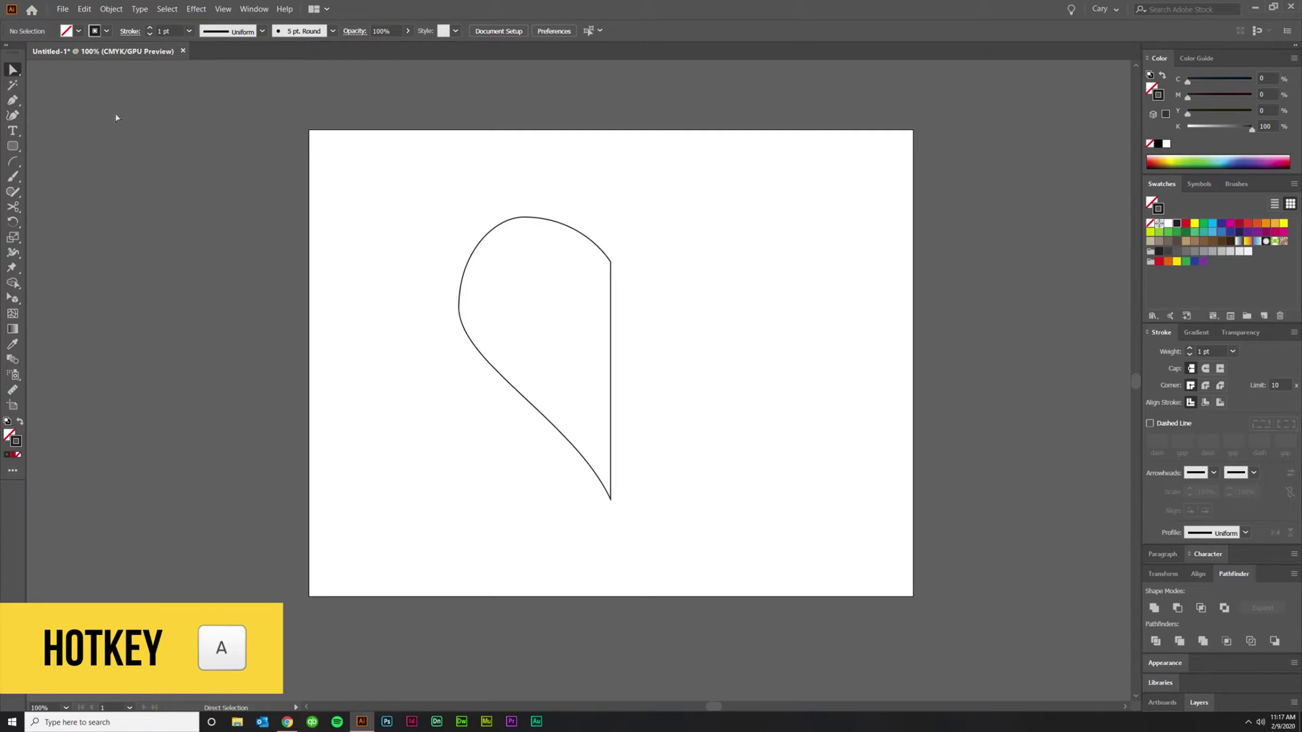
drag(389, 270, 483, 345)
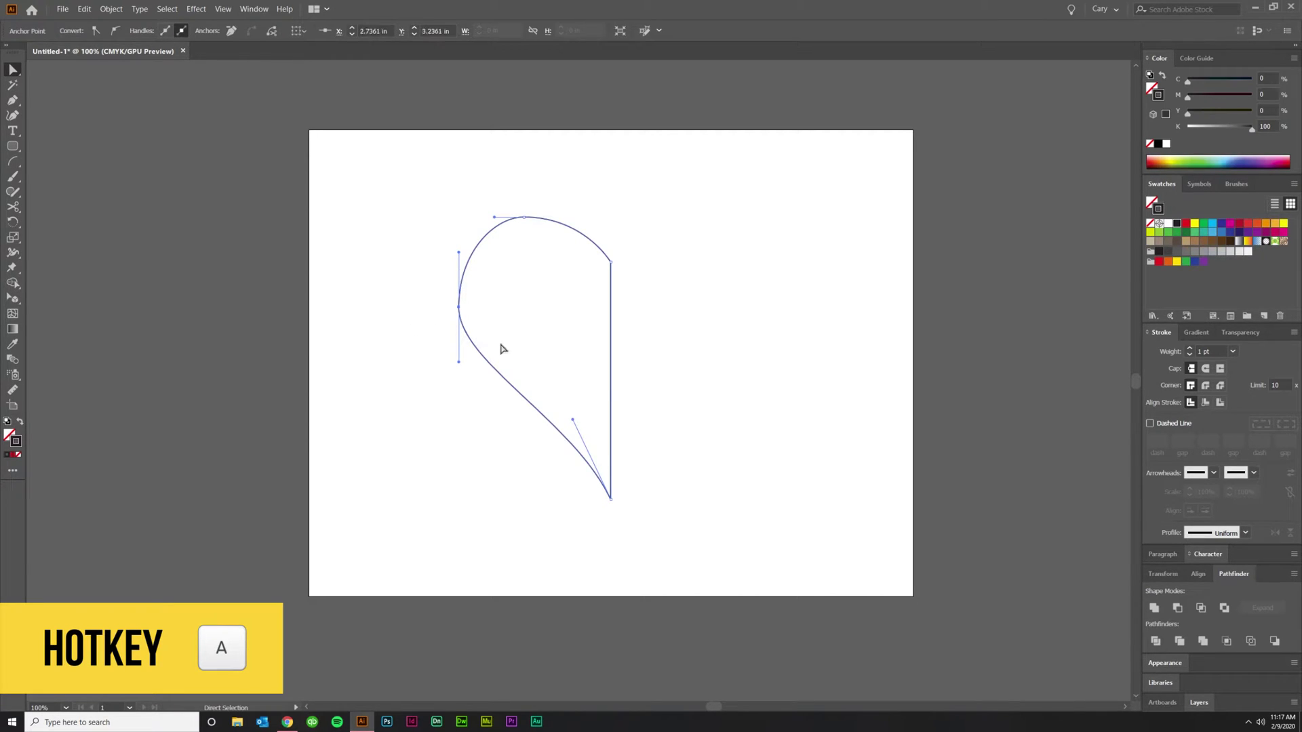
drag(400, 288, 482, 330)
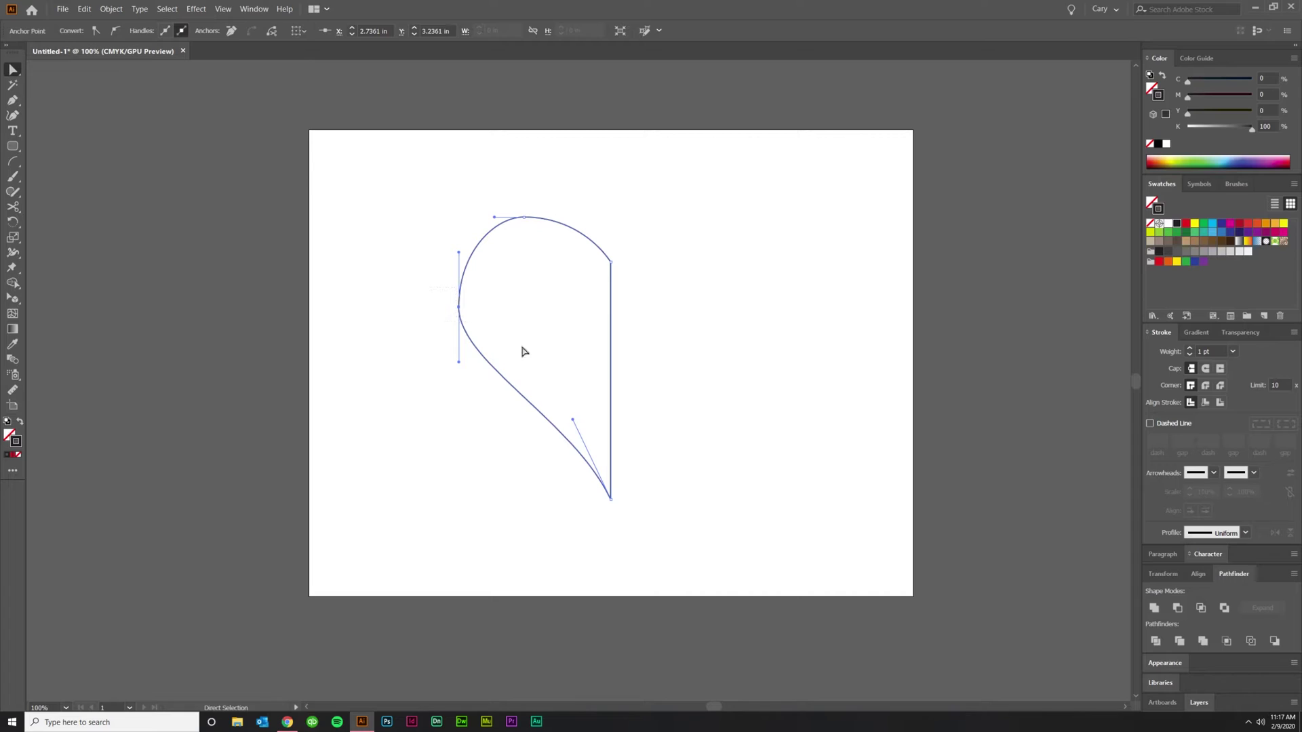
key(Up)
key(Up)
key(Up)
key(Up)
key(Up)
key(Up)
key(Up)
key(Up)
key(Up)
key(Up)
key(Up)
key(Up)
key(Up)
key(Up)
key(Up)
key(Up)
key(Up)
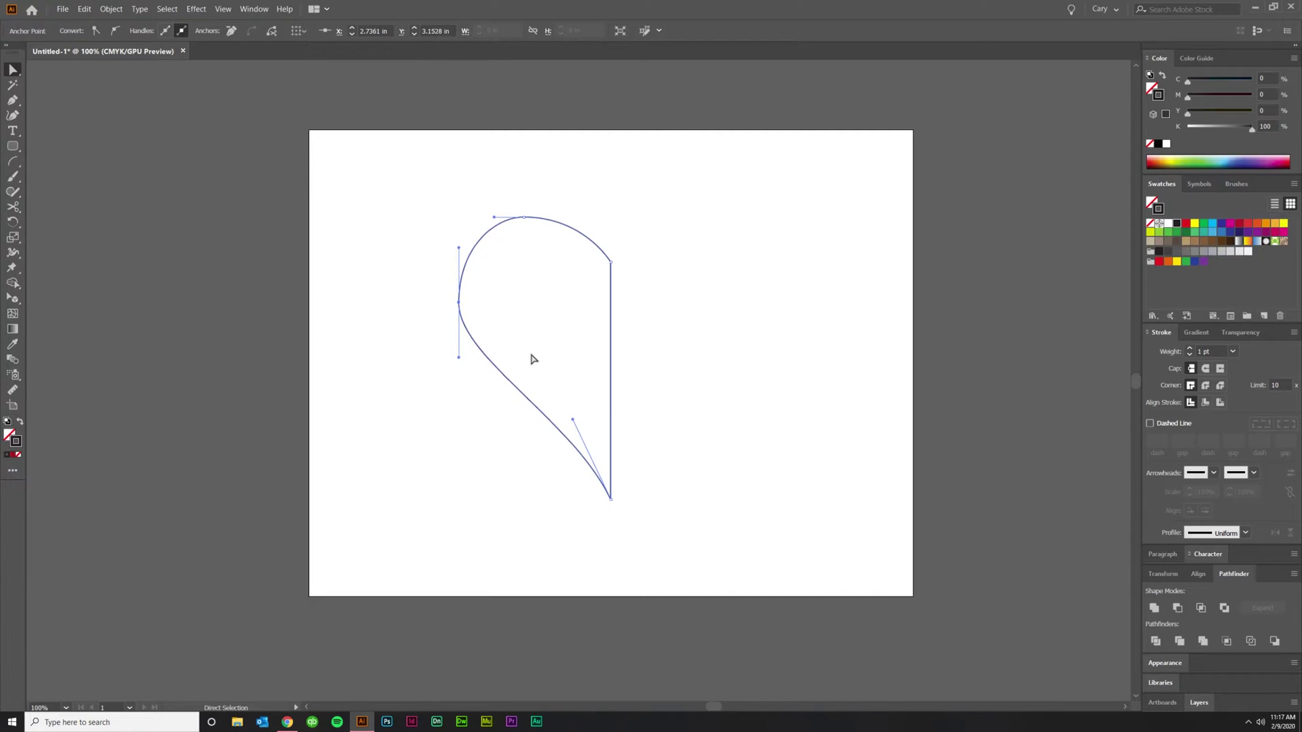
key(shift+Up)
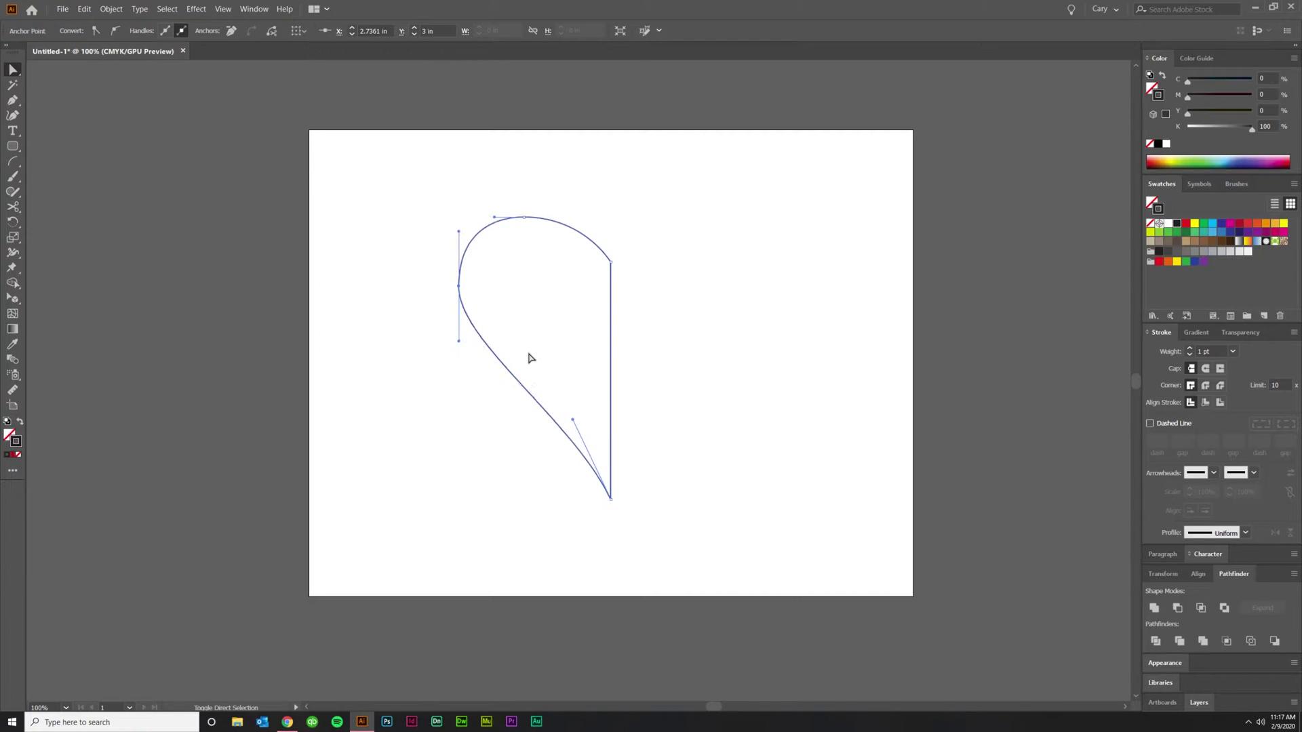
key(shift+Up)
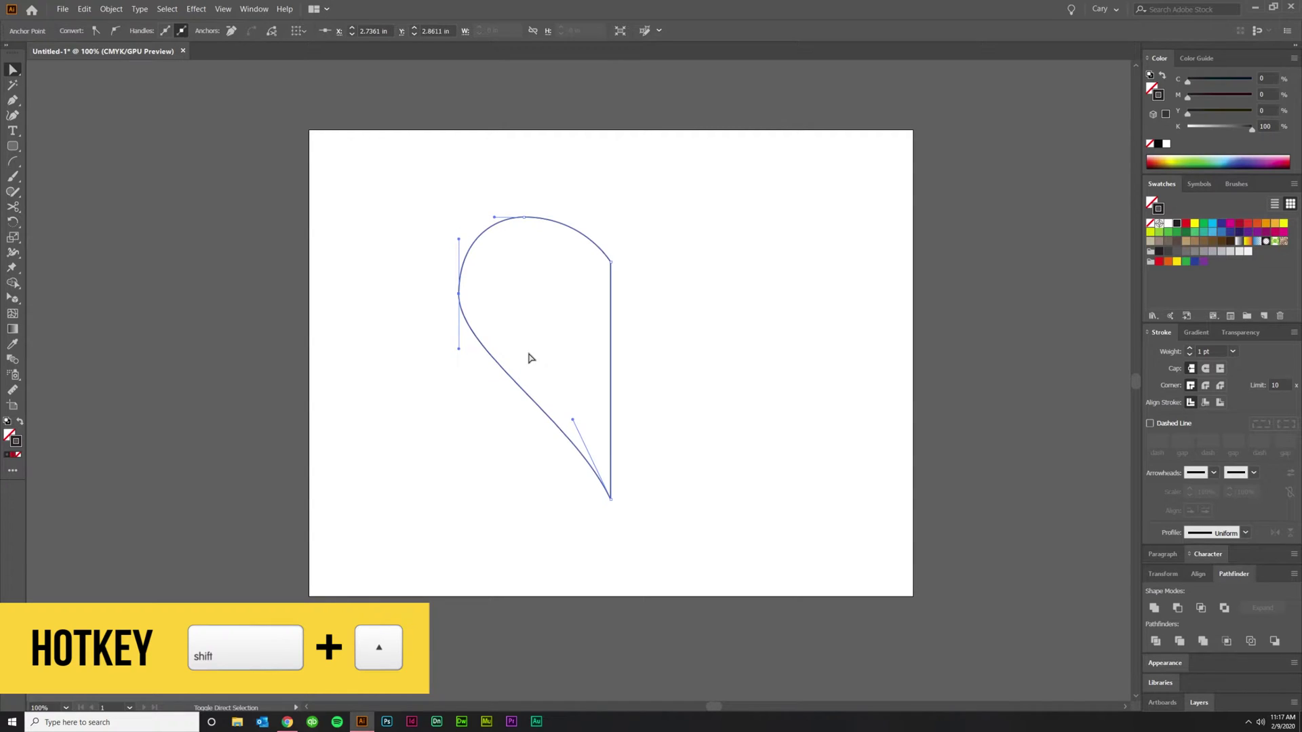
key(Down)
key(Down)
key(Down)
key(Down)
key(Down)
key(Down)
key(Down)
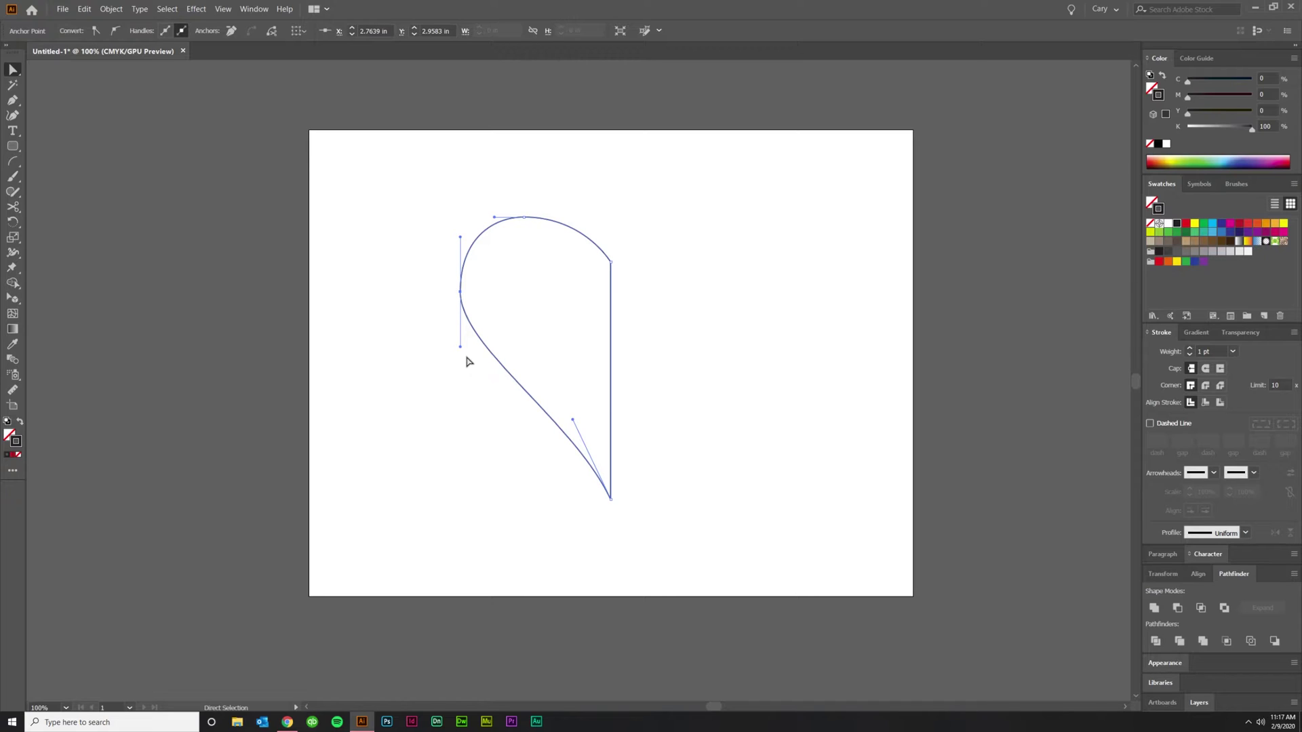
key(Left)
key(Right)
key(Right)
key(Left)
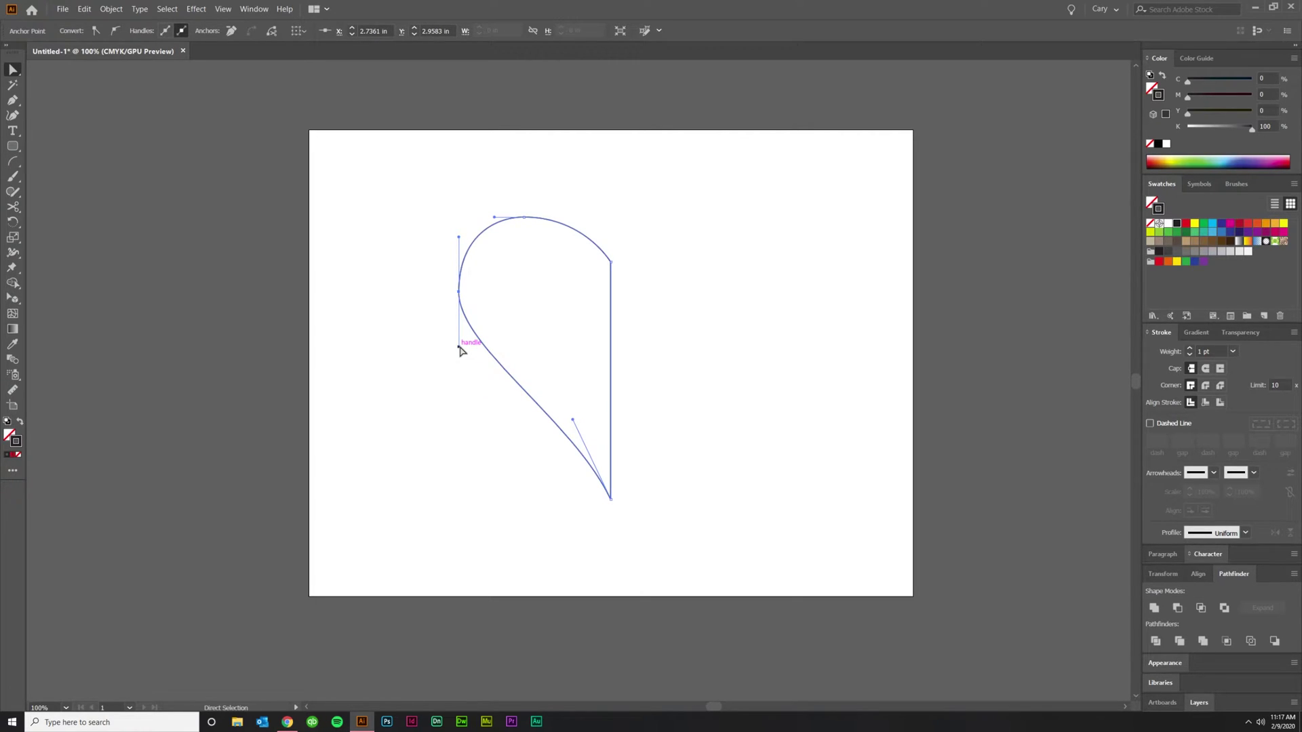
drag(459, 347, 455, 376)
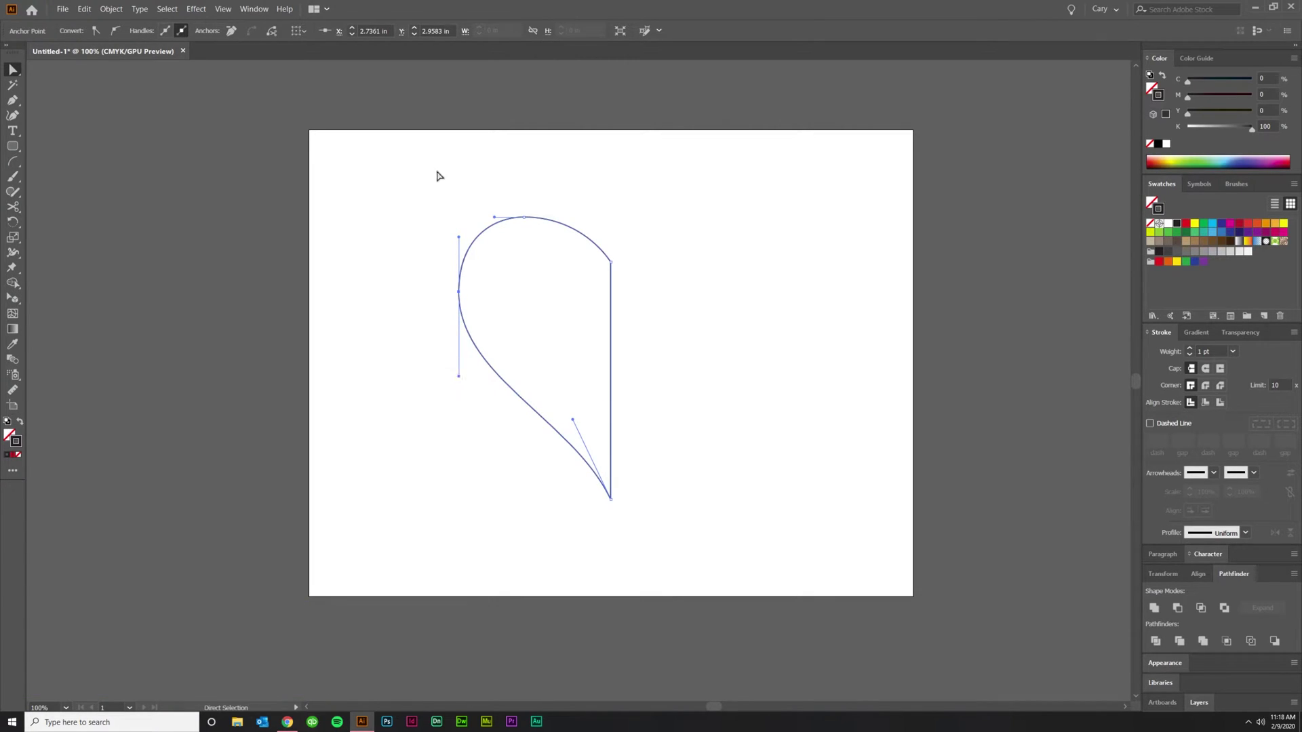
Reshape the lower-left curve where it sweeps into the bottom point
click(474, 460)
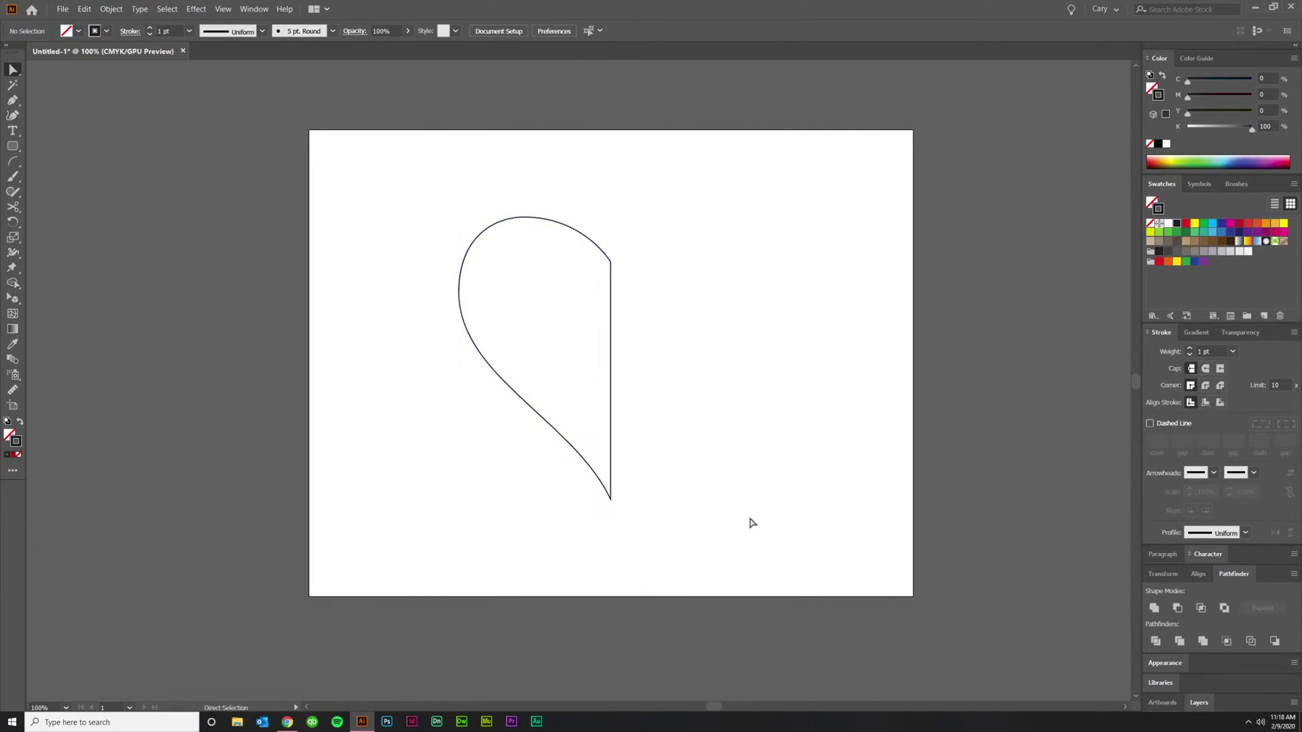
click(610, 499)
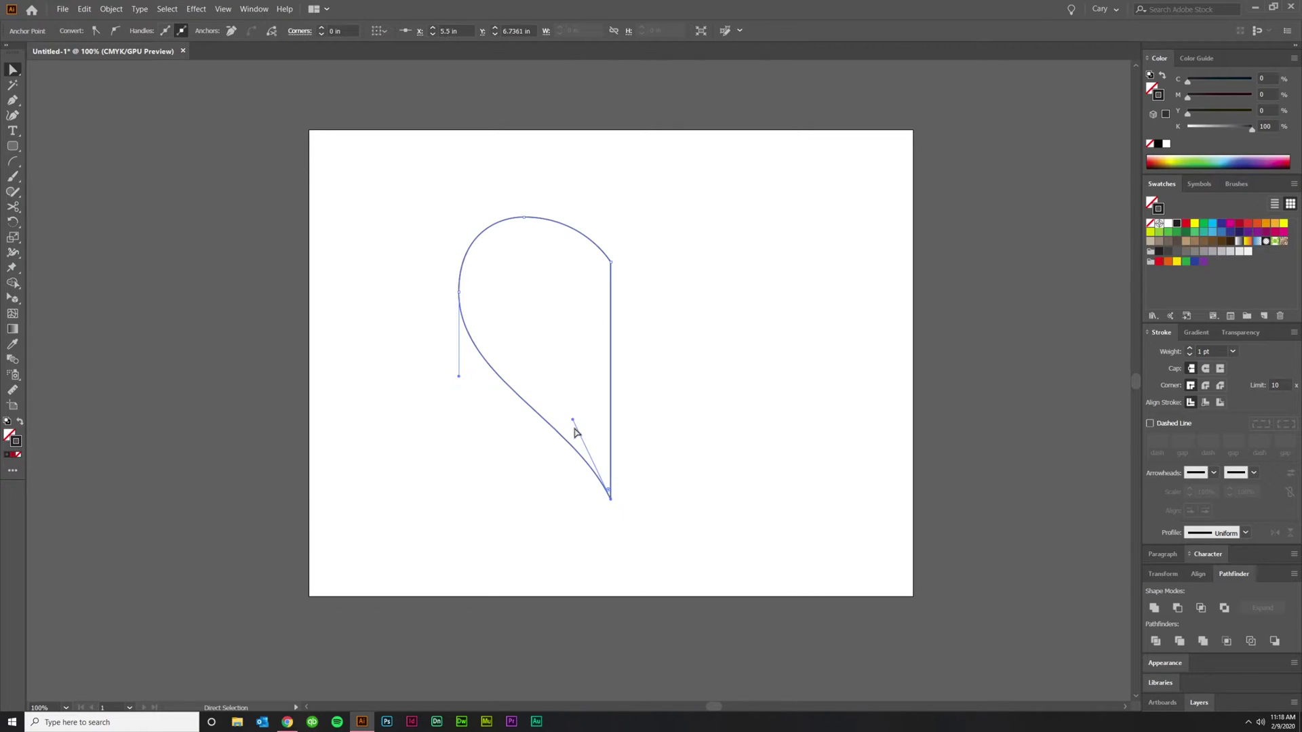
click(634, 526)
drag(628, 520, 584, 491)
drag(571, 422, 553, 424)
click(693, 487)
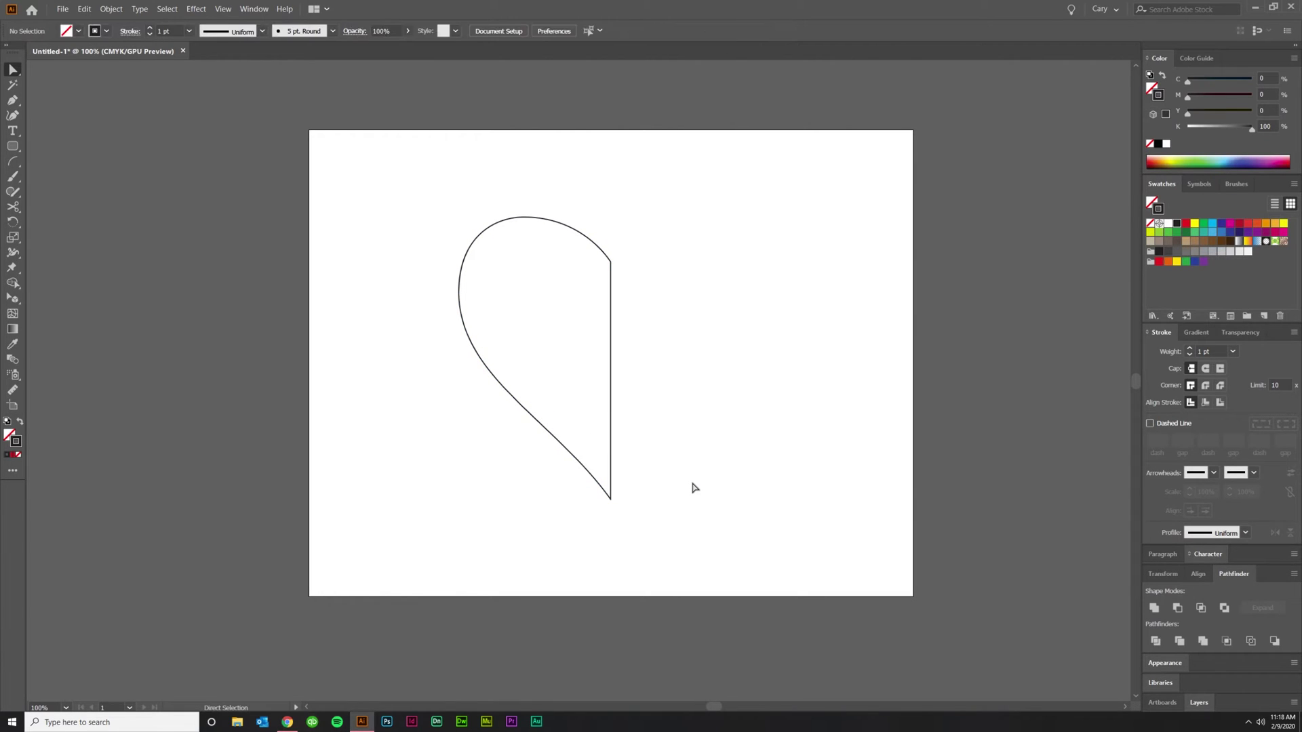
Nudge the left point slightly down, check the top point, then select the whole path
drag(367, 160, 477, 382)
key(Down)
key(Down)
key(Down)
key(Down)
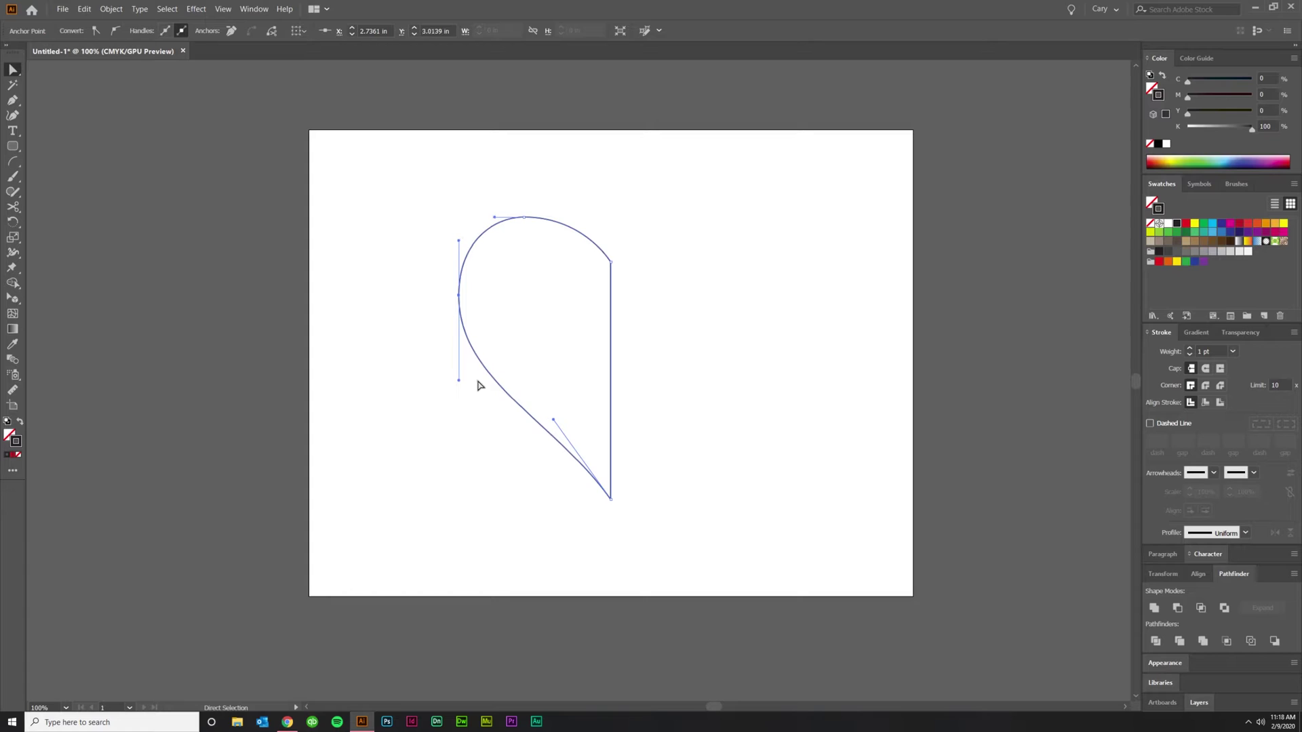
mouse_move(402, 173)
mouse_down()
mouse_move(479, 248)
mouse_move(535, 337)
mouse_up()
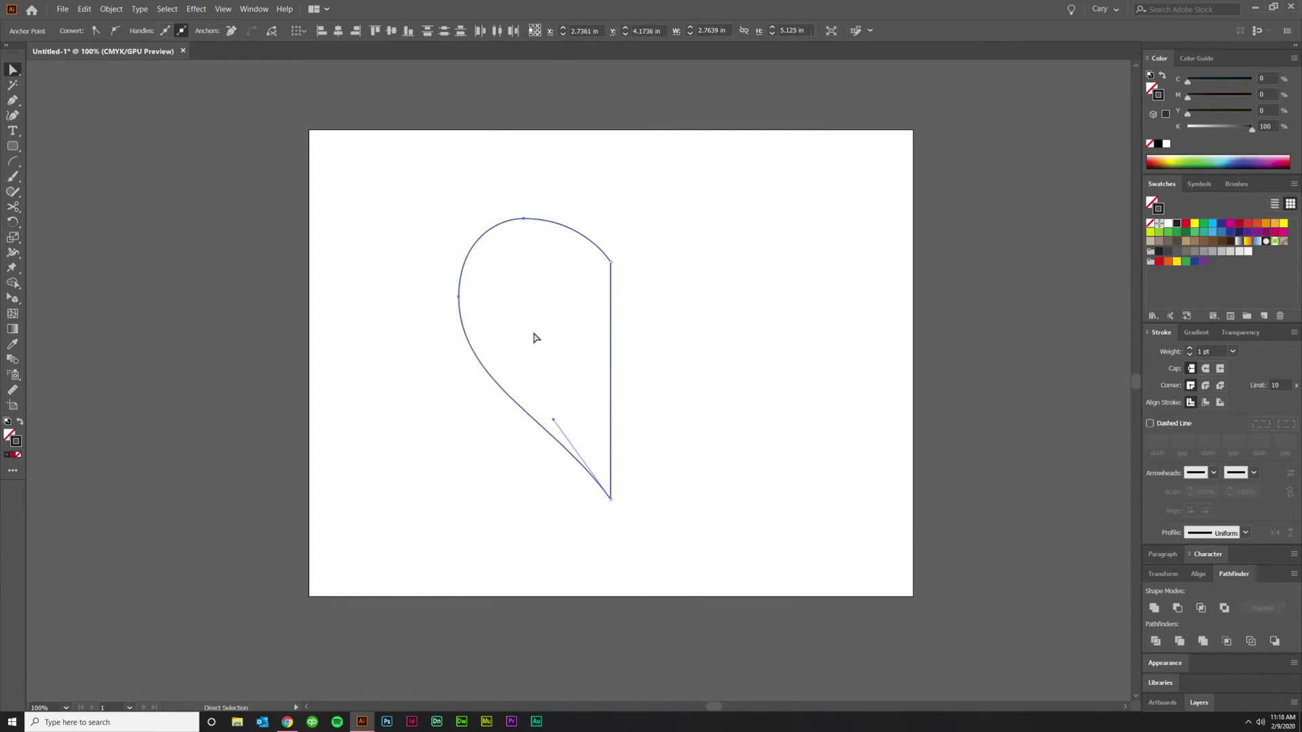
drag(454, 180, 562, 245)
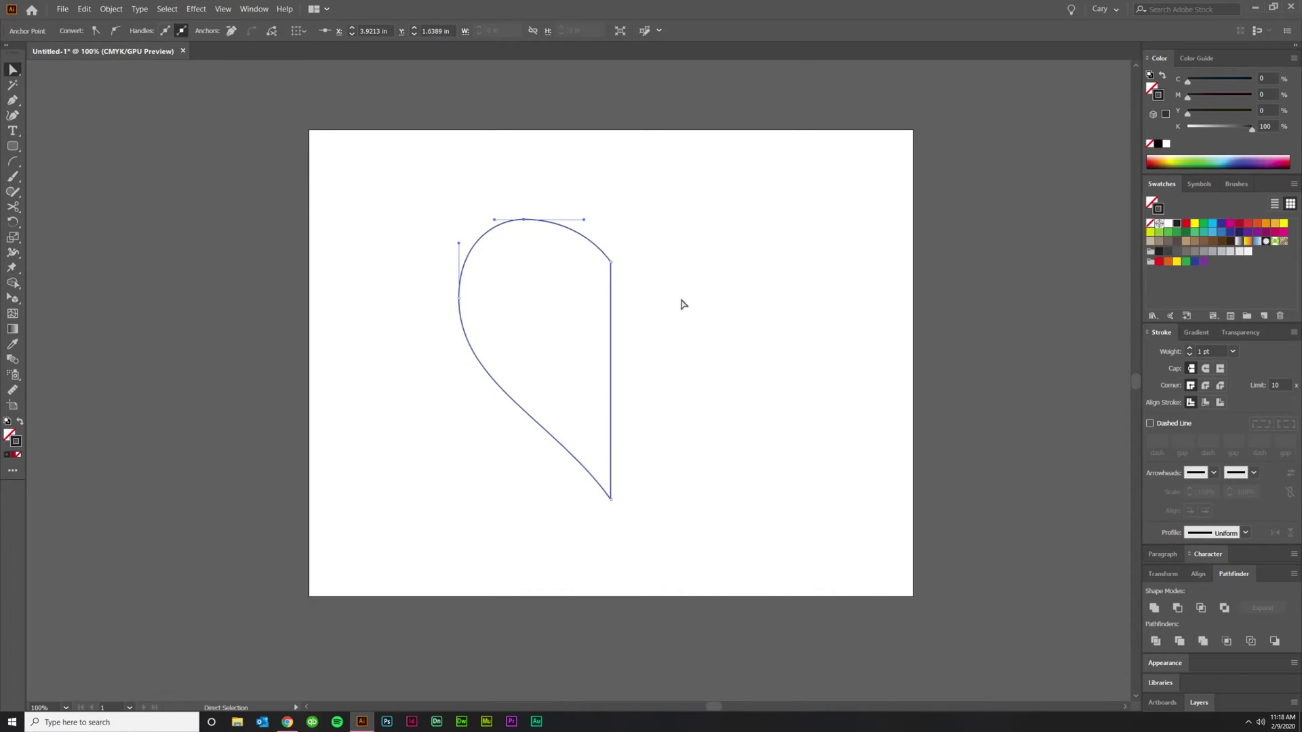
click(716, 321)
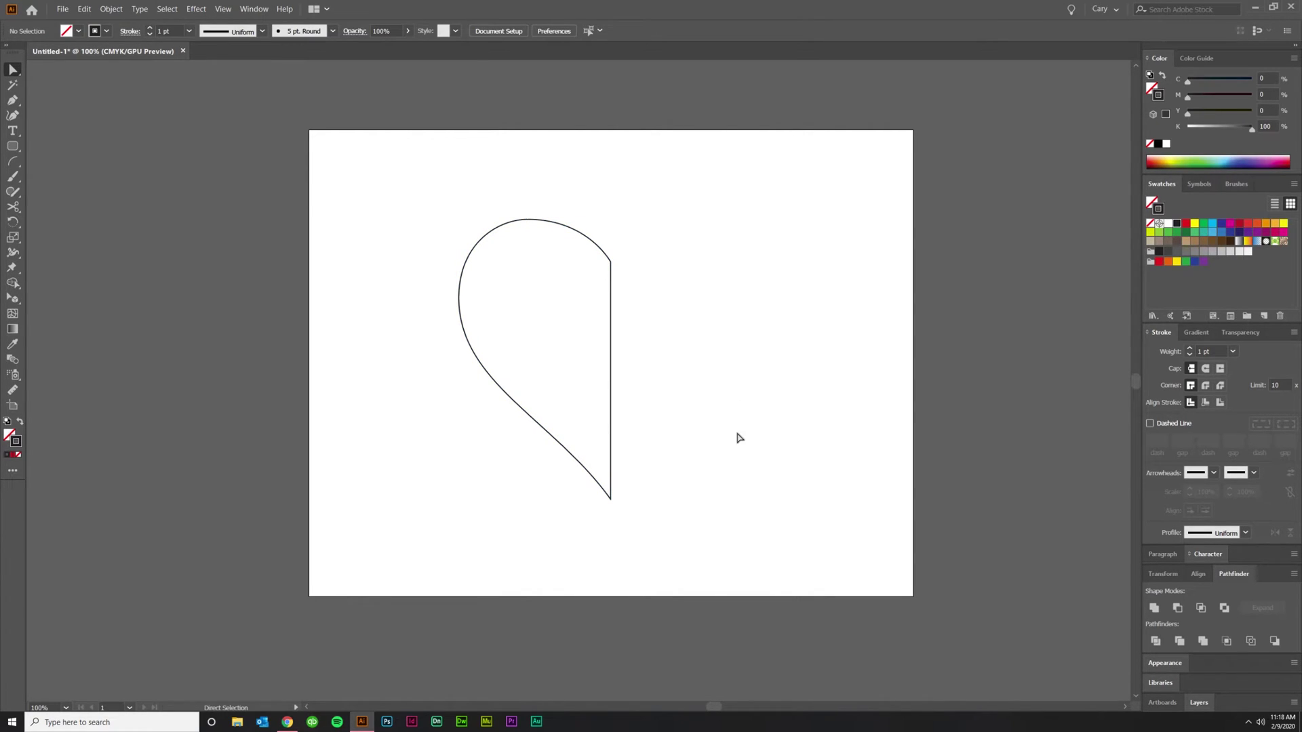
key(v)
drag(523, 303, 613, 379)
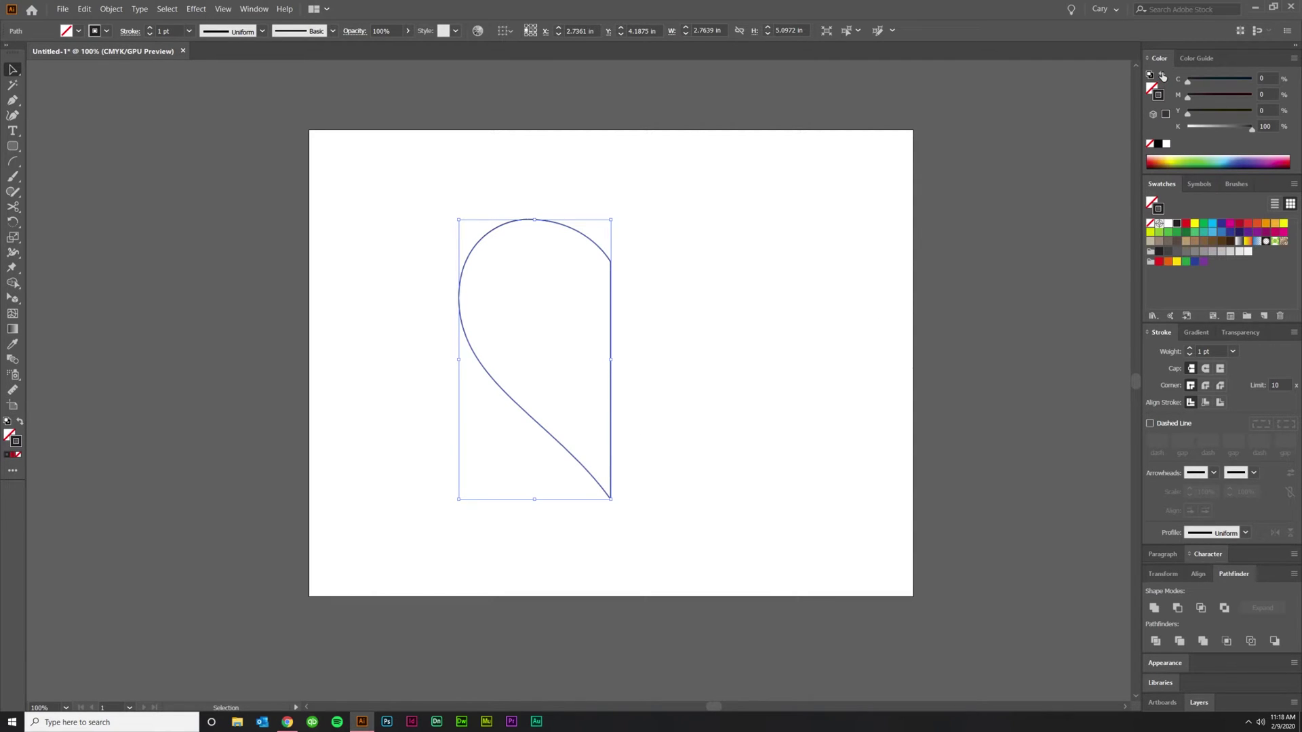
Fill the half-heart with solid black and no stroke
click(1163, 75)
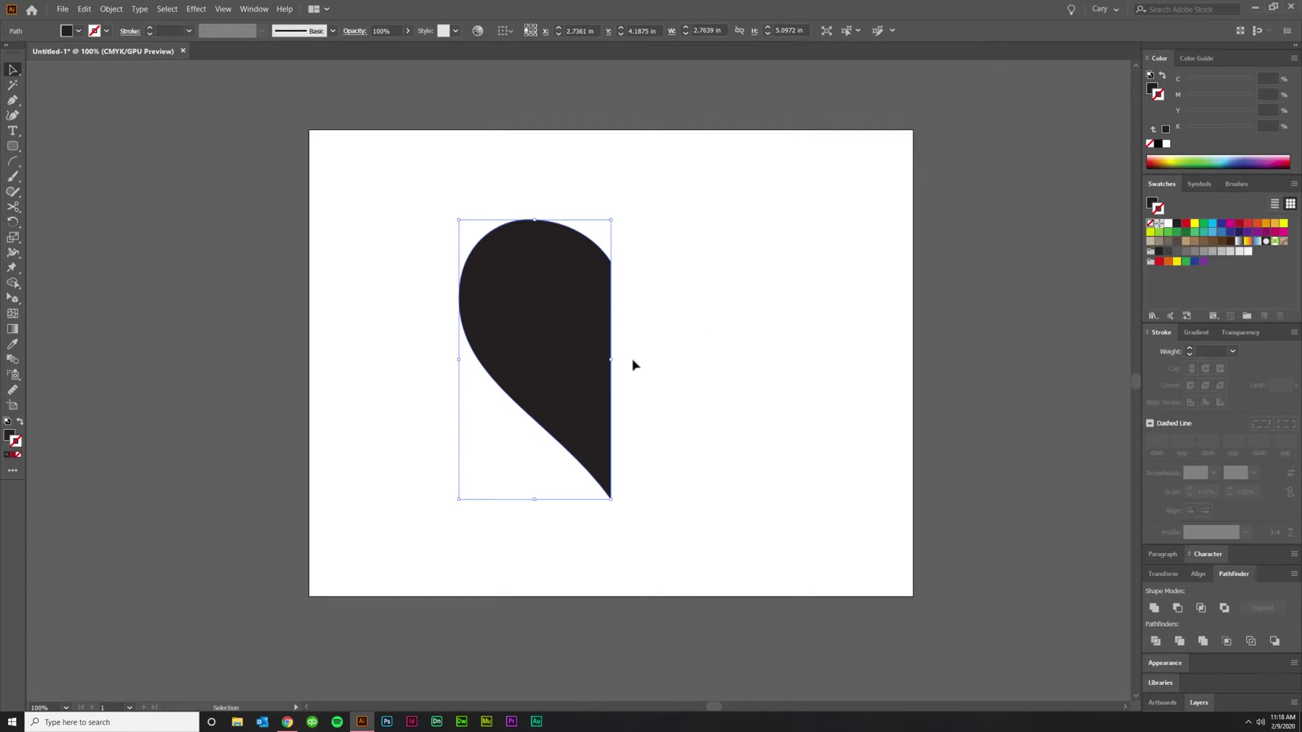
key(shift+x)
key(shift+x)
key(shift+x)
key(shift+x)
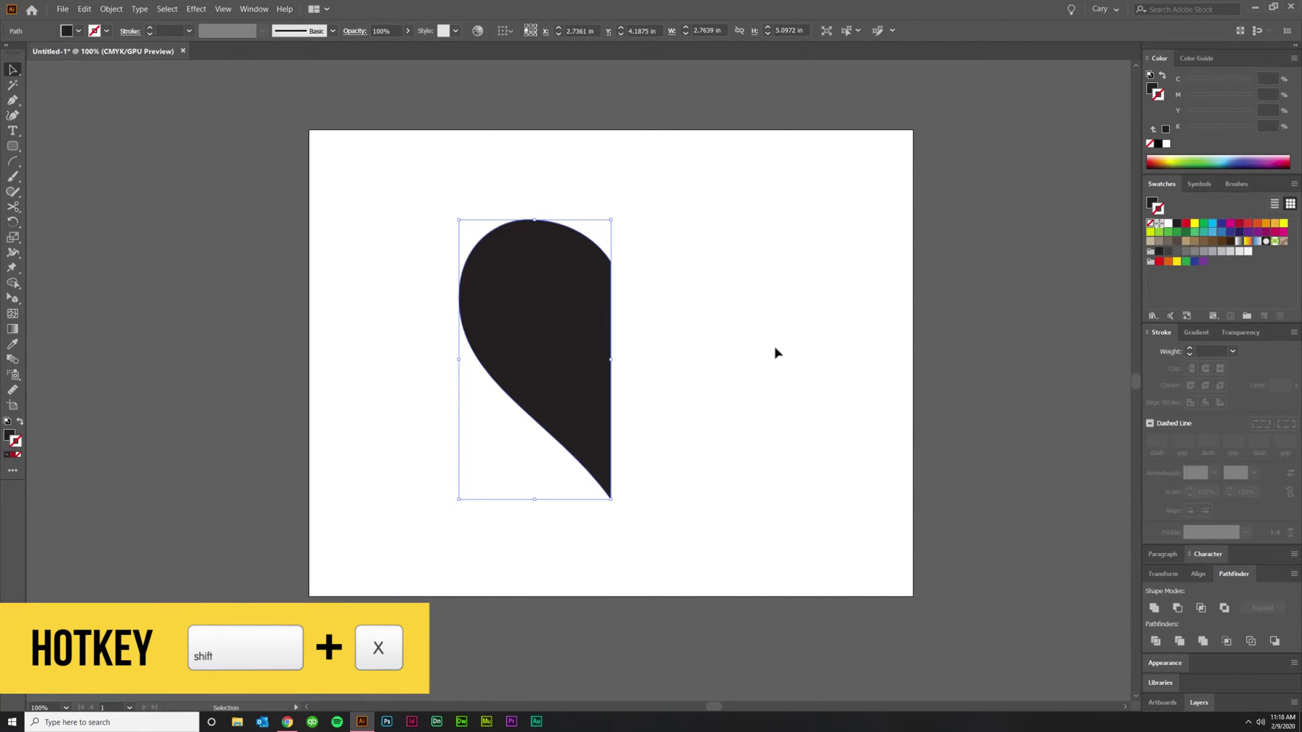
click(741, 352)
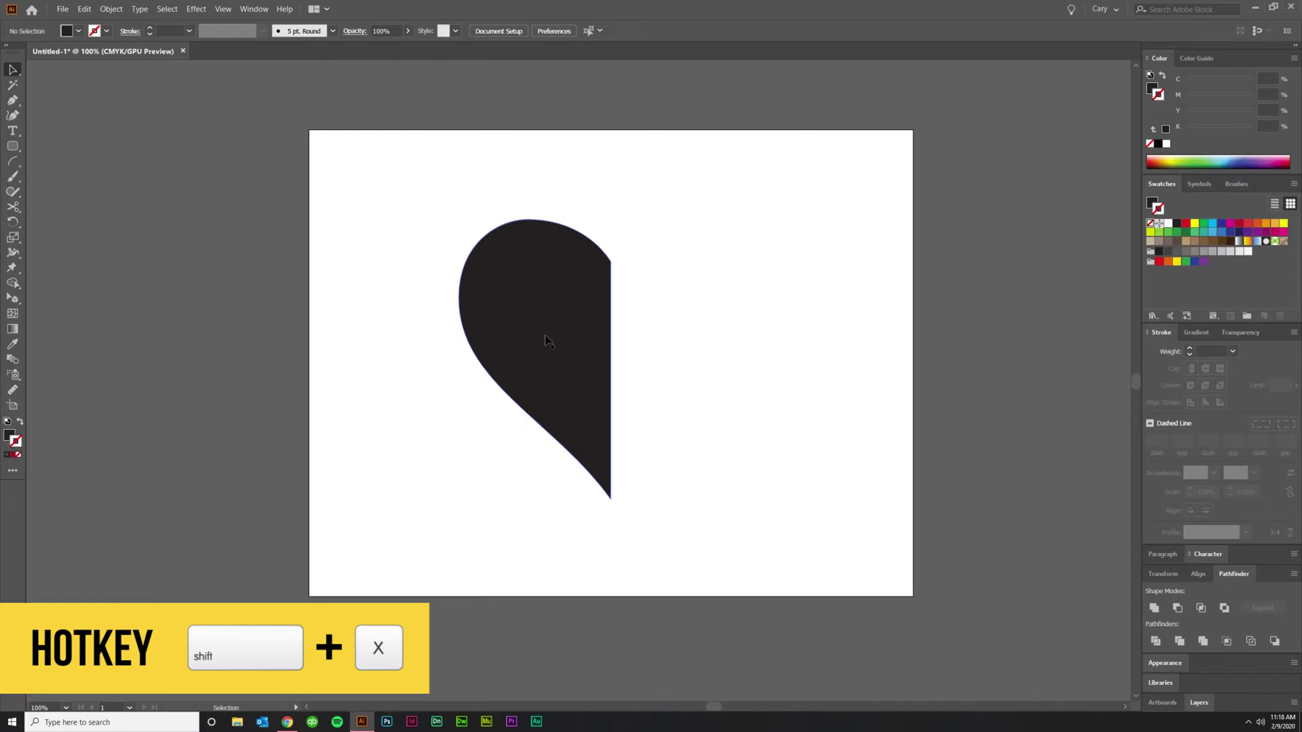
Drag a copy to the right and reflect it vertically as the heart's right half
drag(534, 314, 565, 315)
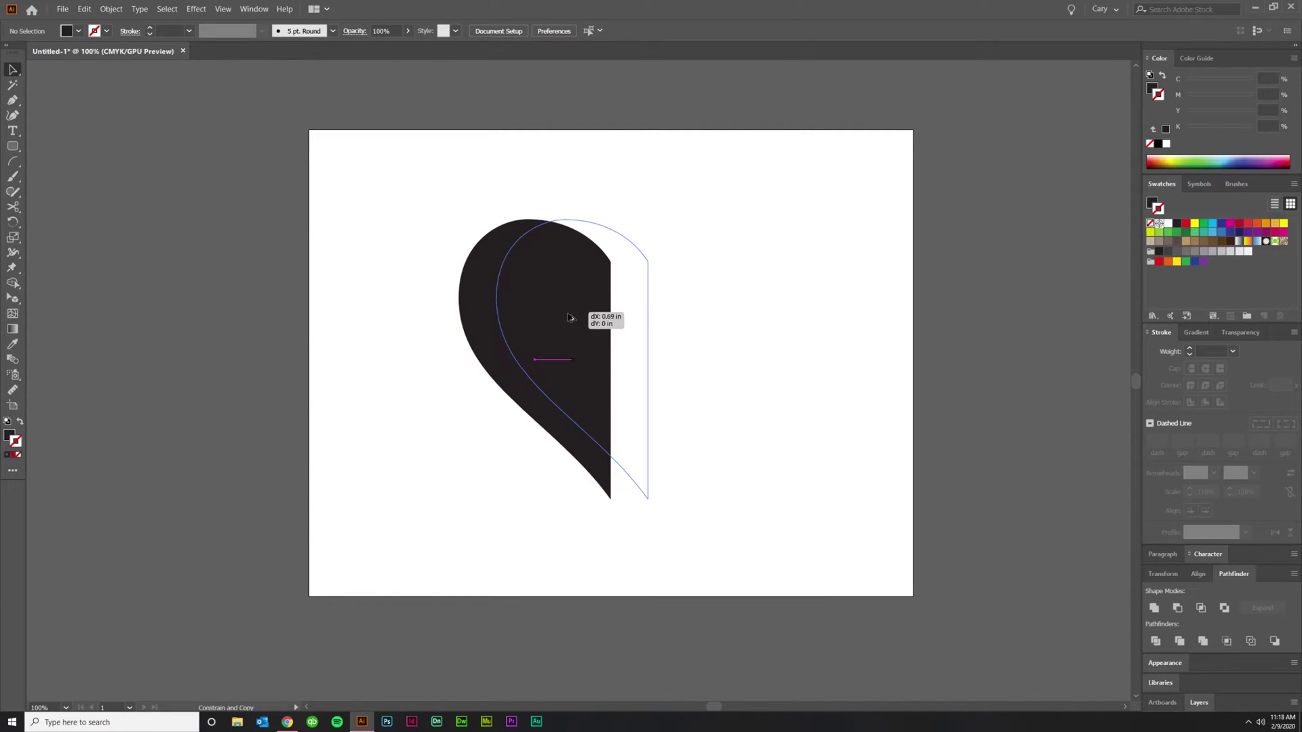
drag(570, 317, 703, 334)
right_click(701, 332)
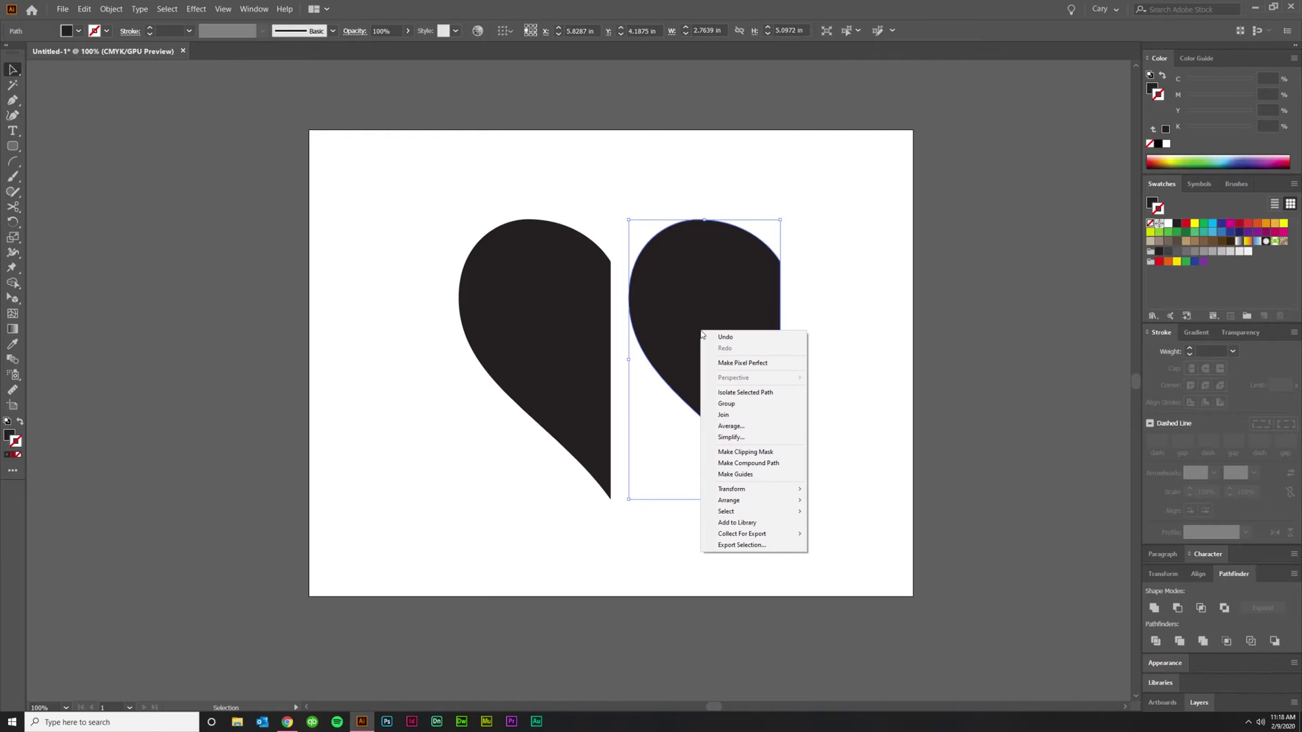
mouse_move(769, 495)
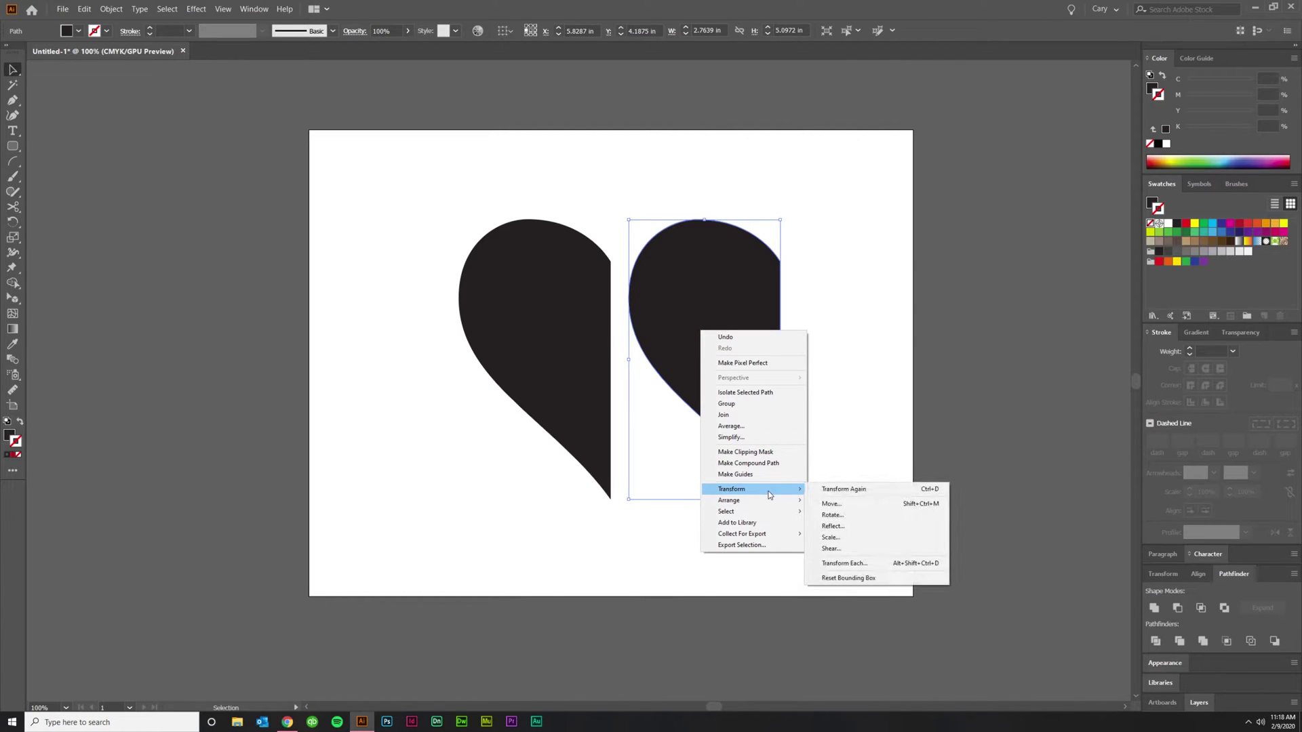
click(850, 526)
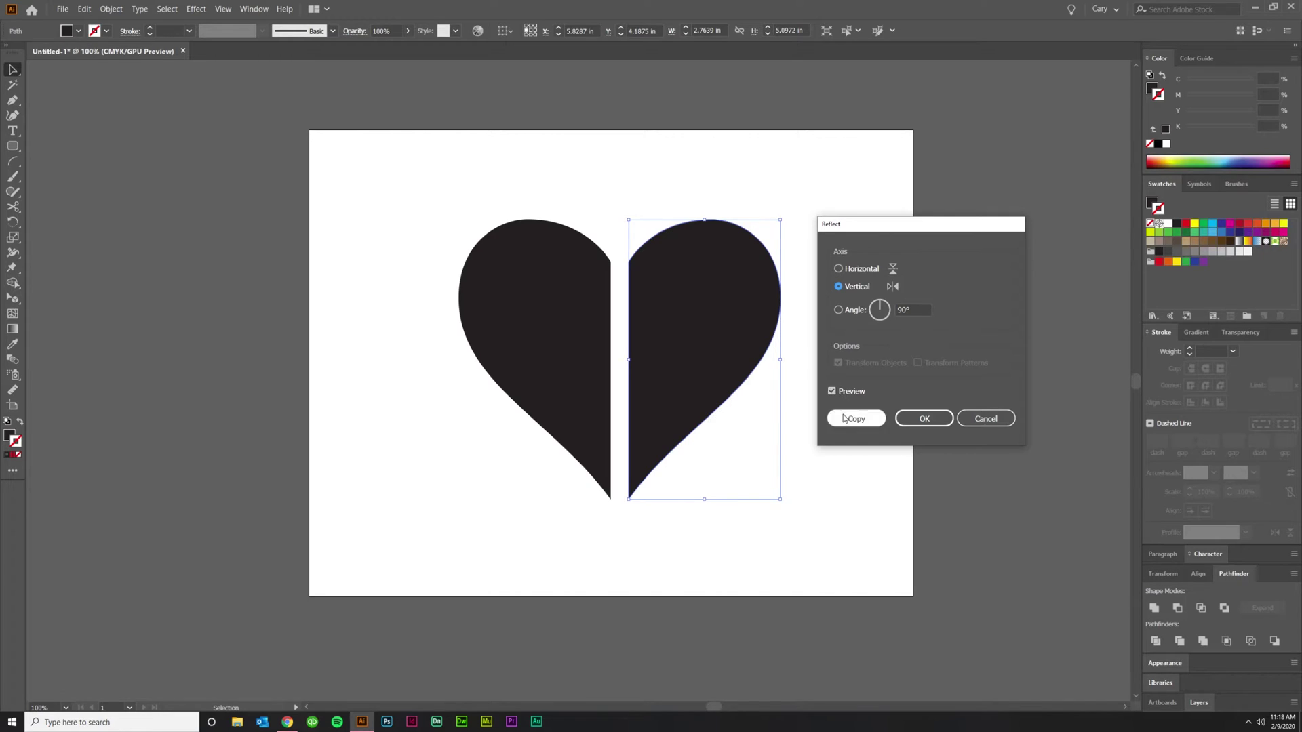
click(911, 424)
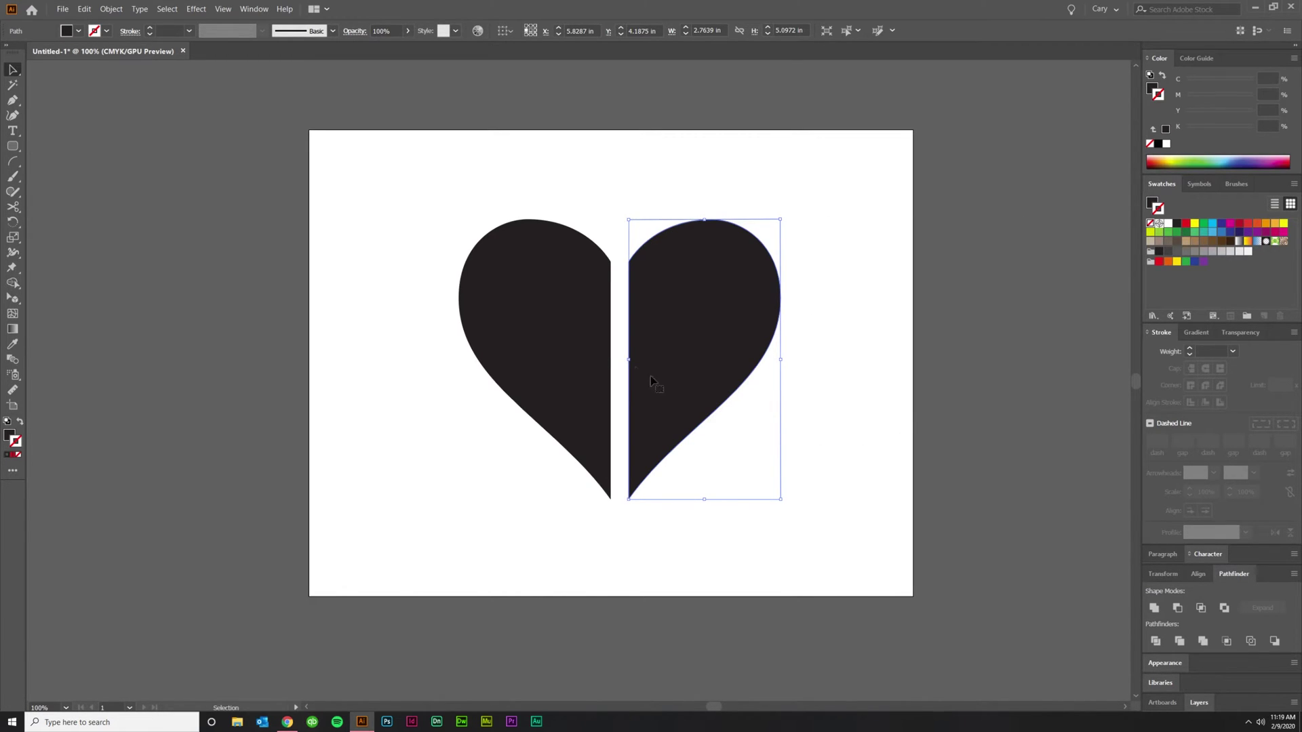
click(828, 473)
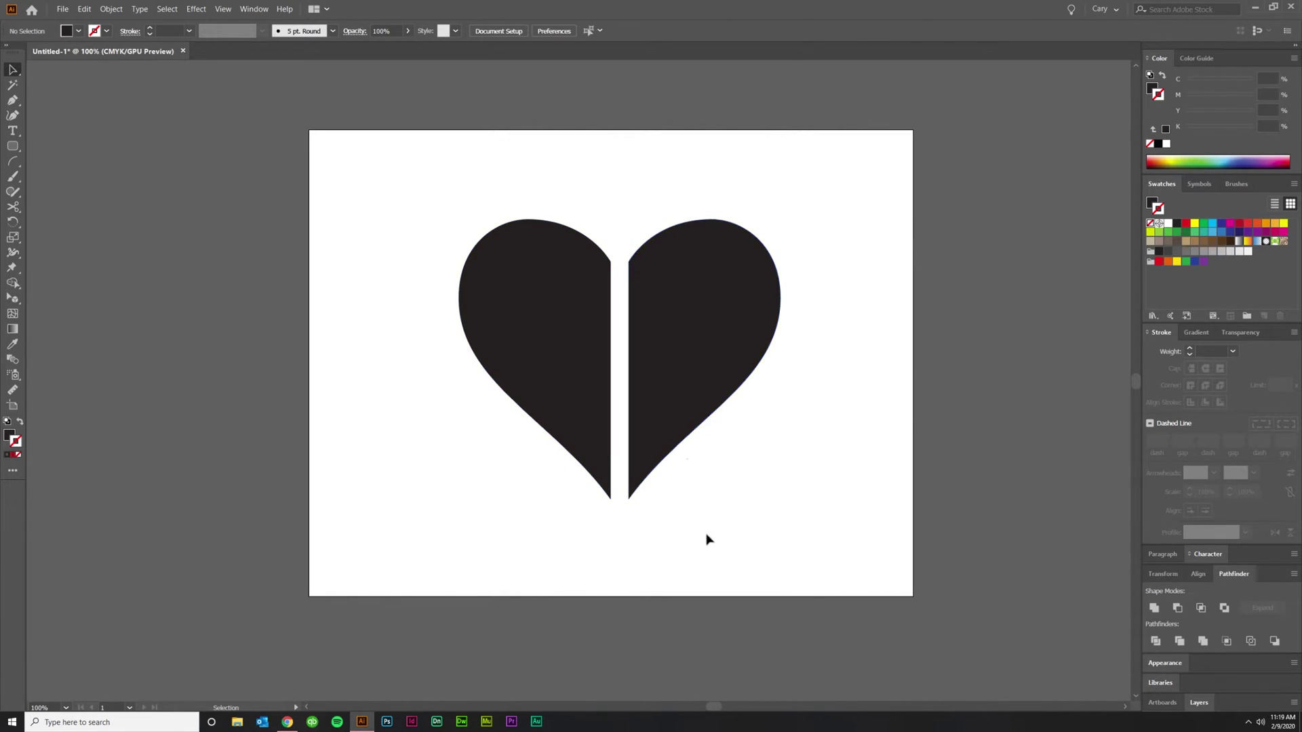
Select both heart halves and bring up the Align panel
drag(706, 538, 523, 311)
key(ctrl+z)
key(ctrl+shift+z)
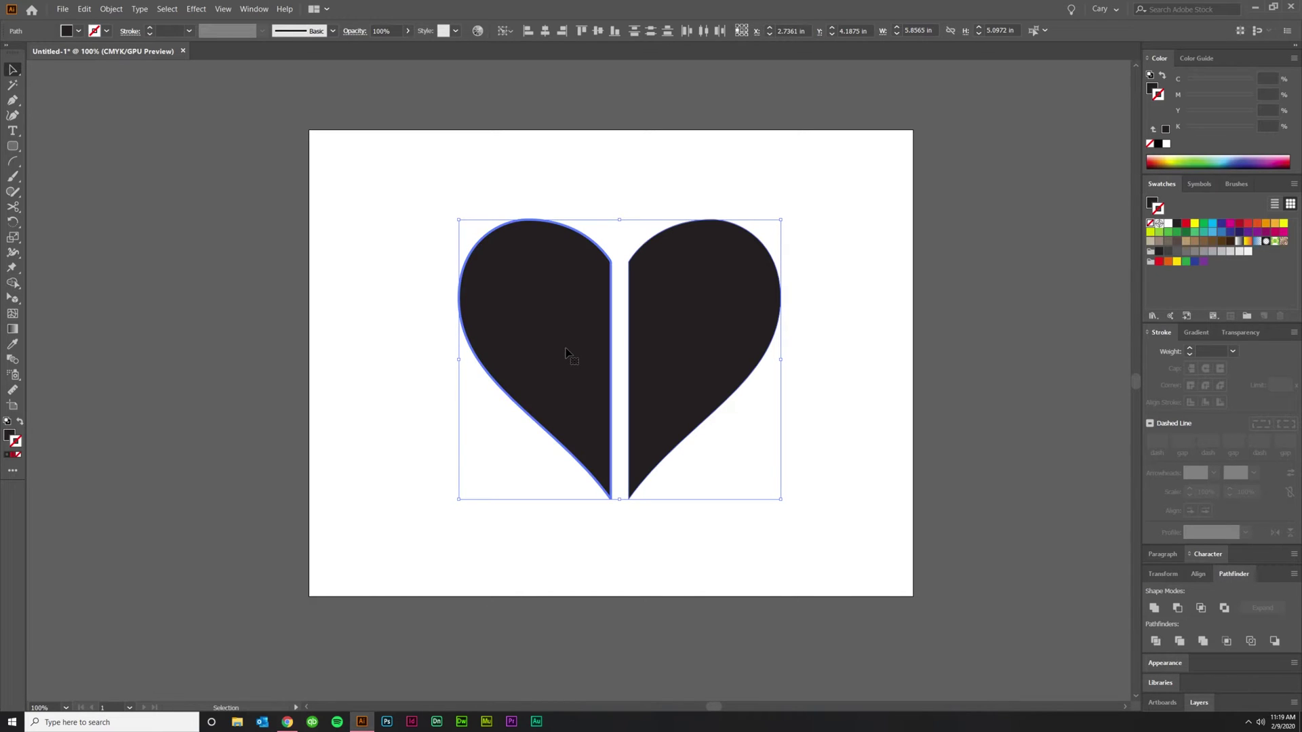
click(1197, 575)
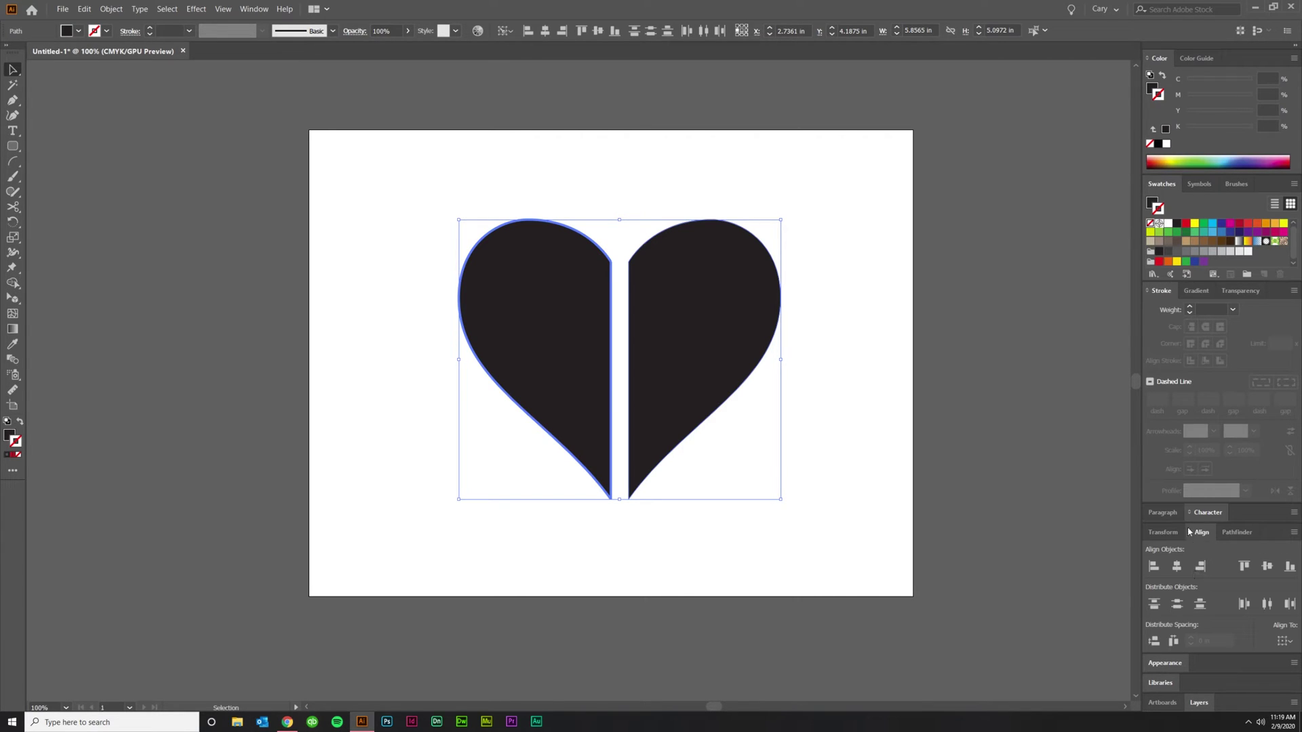
click(254, 9)
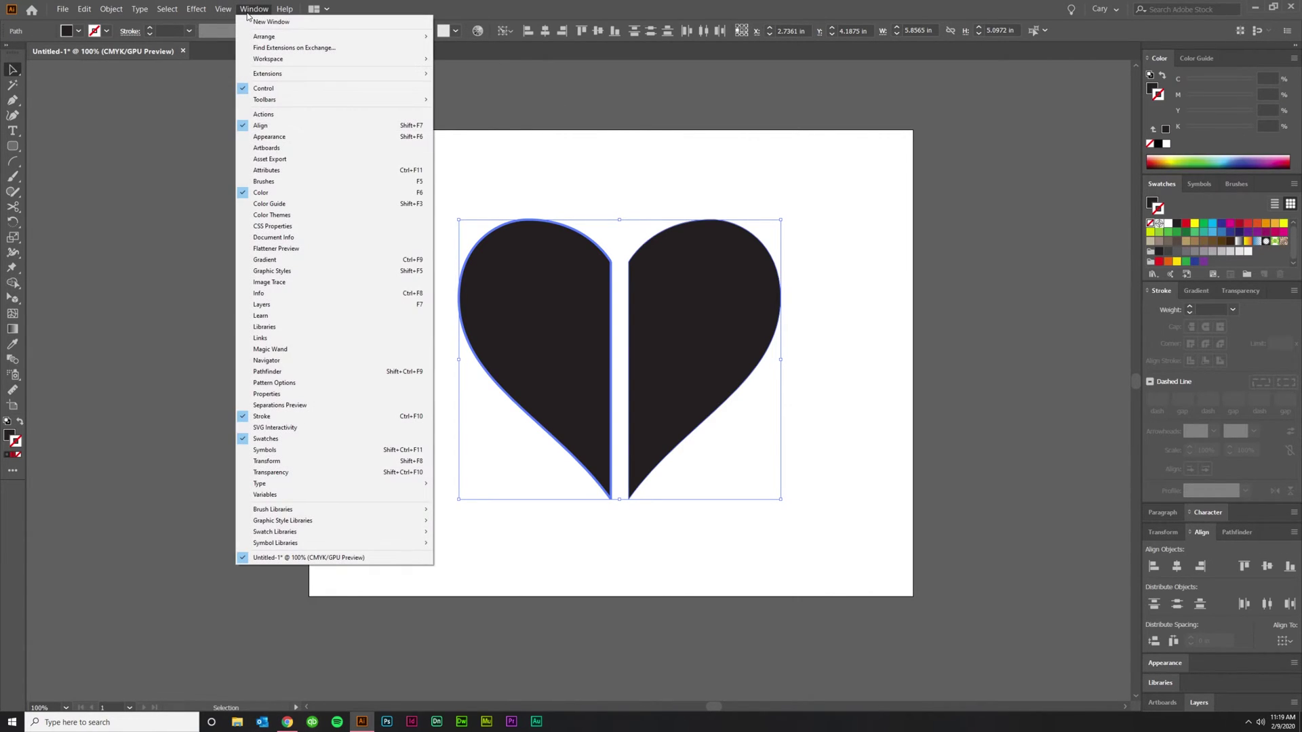
click(551, 346)
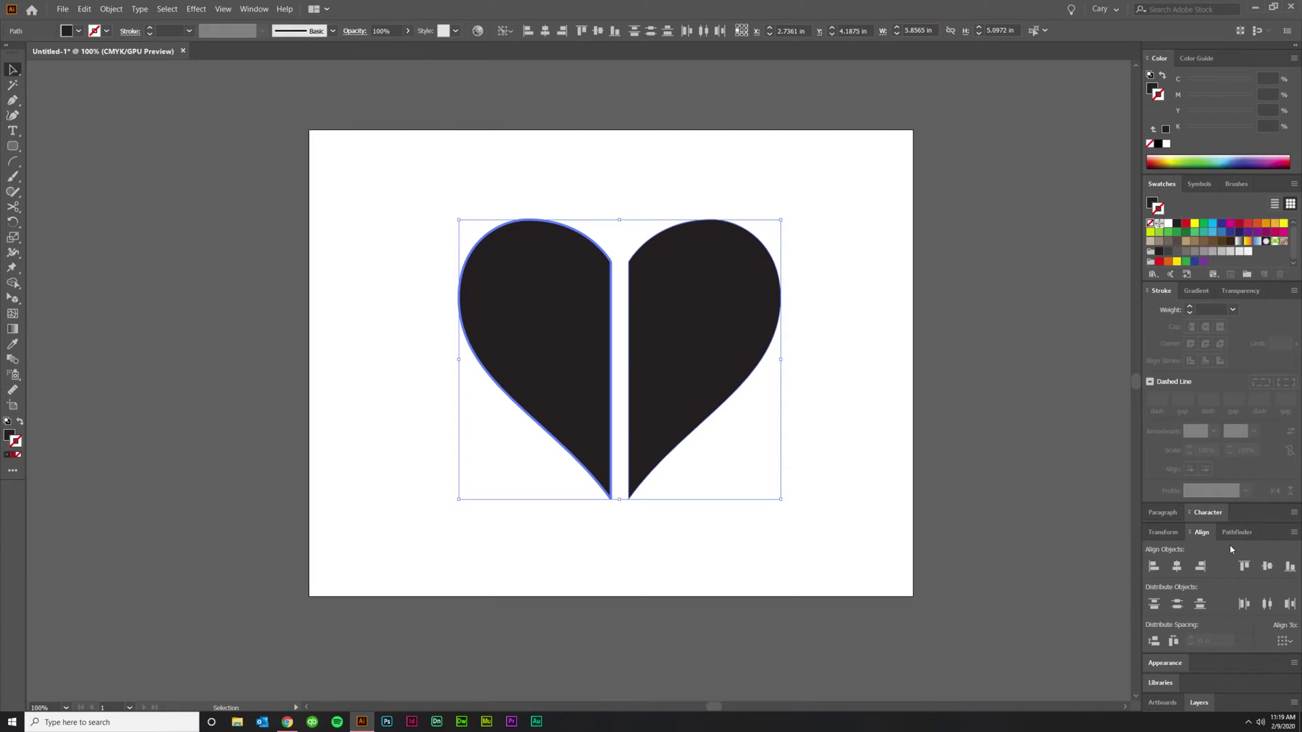
Distribute the halves horizontally with 0 in spacing so they meet, then reselect both
click(1173, 641)
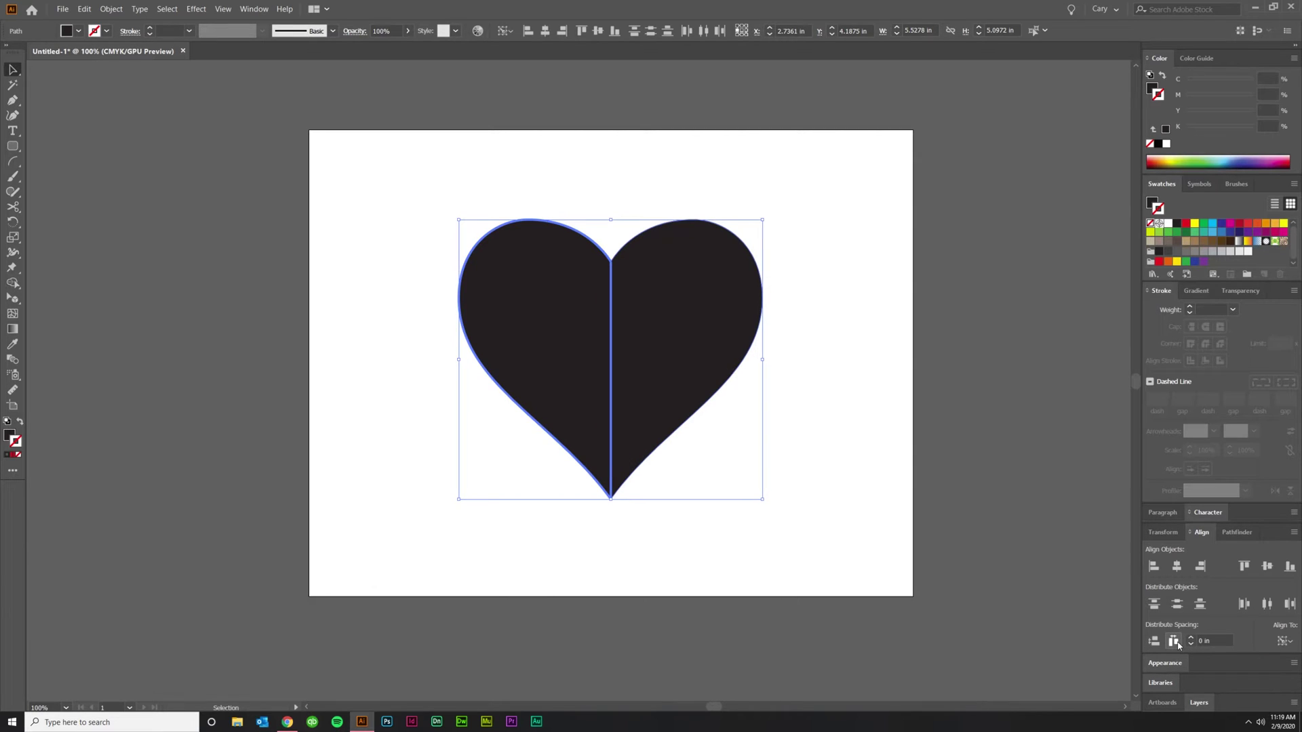
click(1214, 641)
text(1)
key(Return)
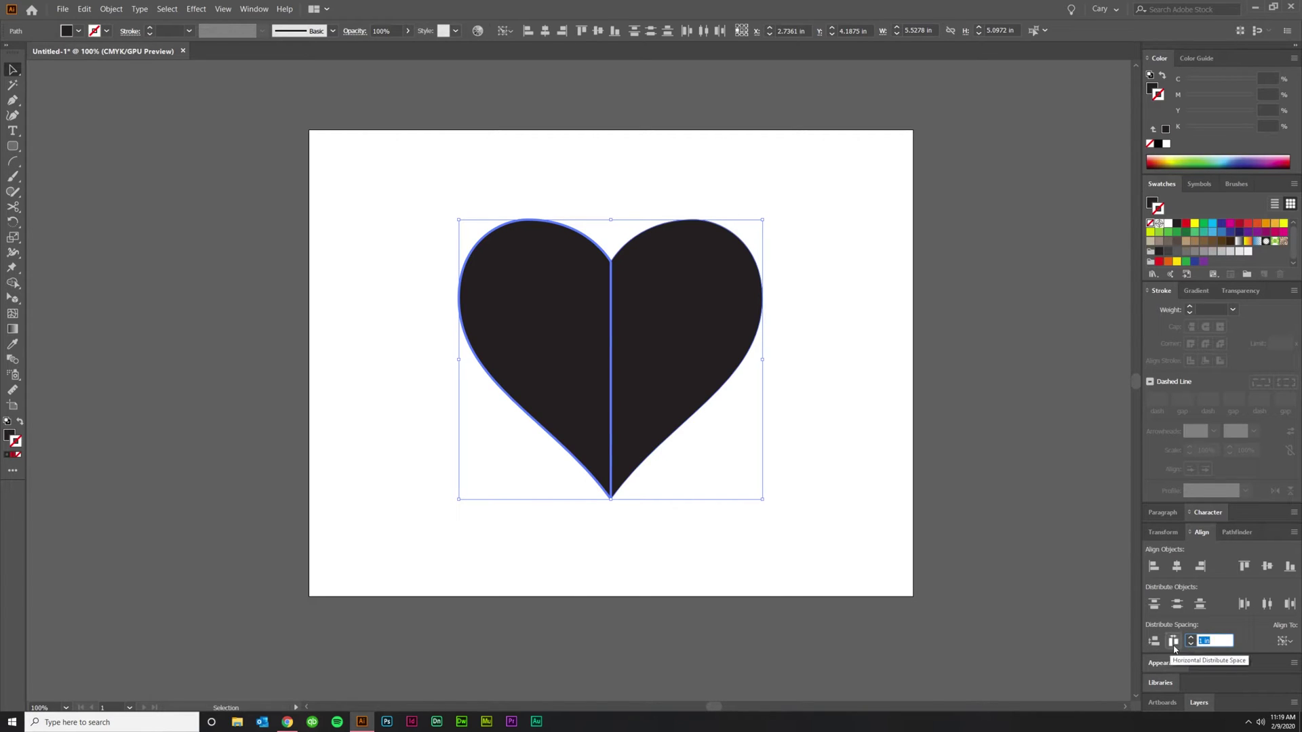
click(1173, 641)
click(1214, 641)
text(0)
key(Return)
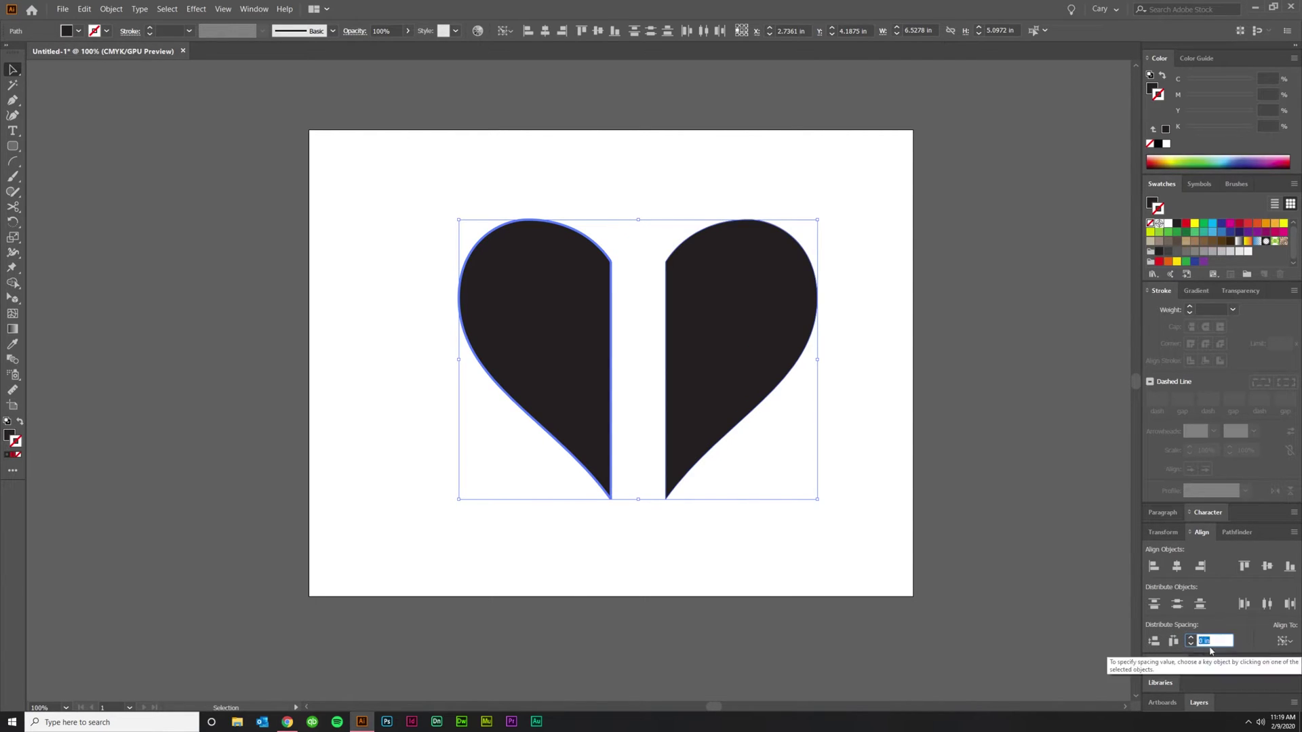
click(1173, 641)
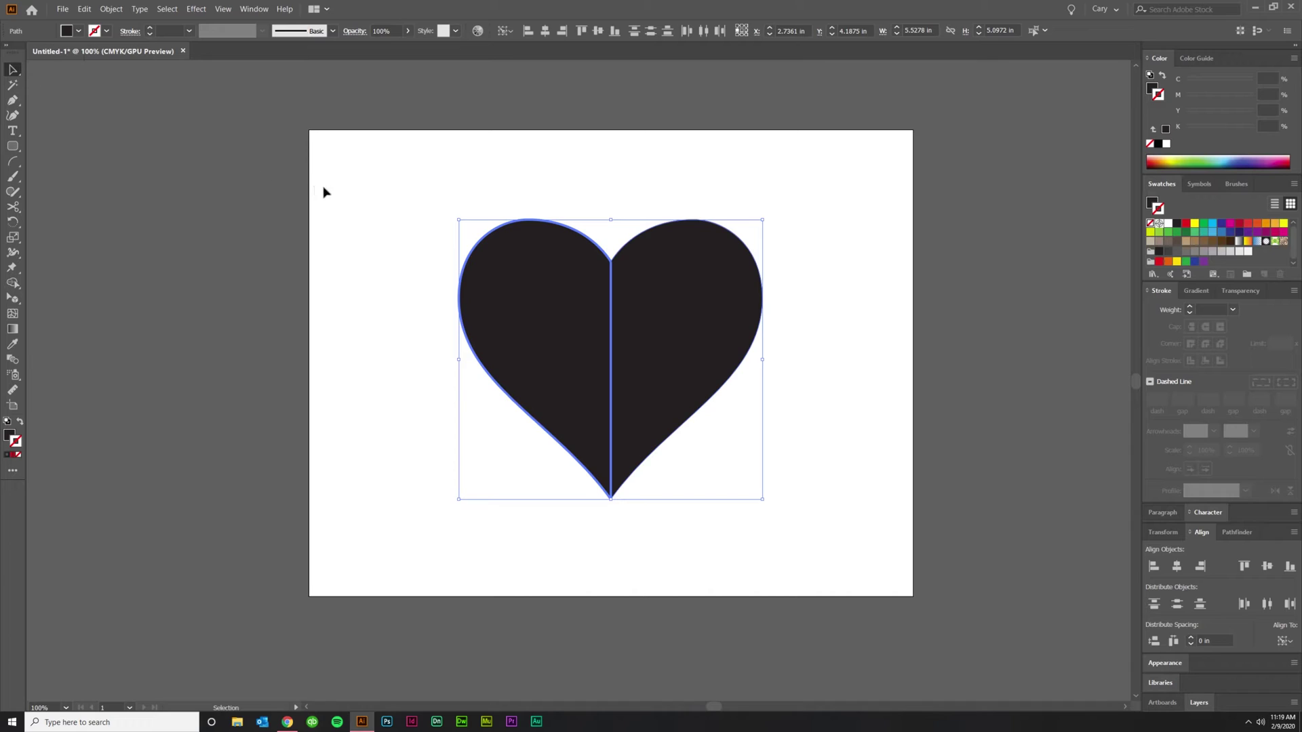
click(389, 230)
drag(648, 577, 600, 480)
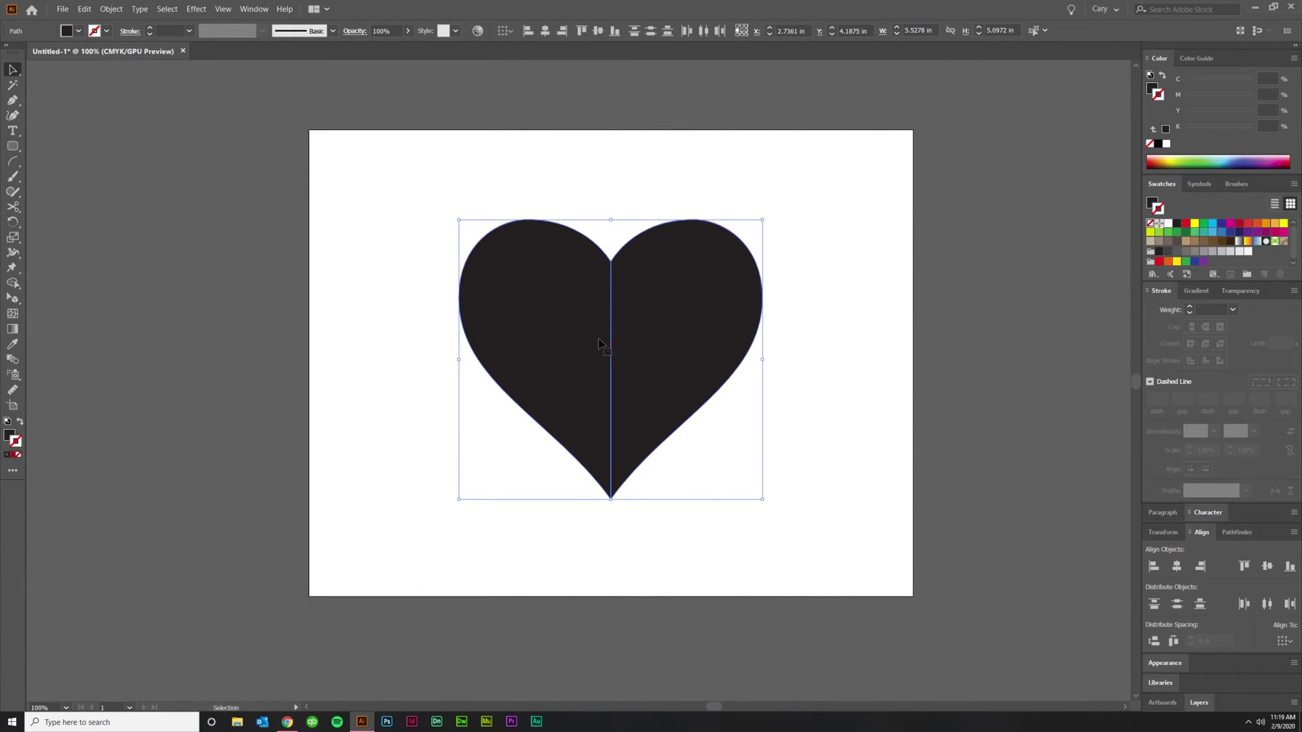
click(1237, 532)
Unite both halves into one black heart with Pathfinder
click(254, 9)
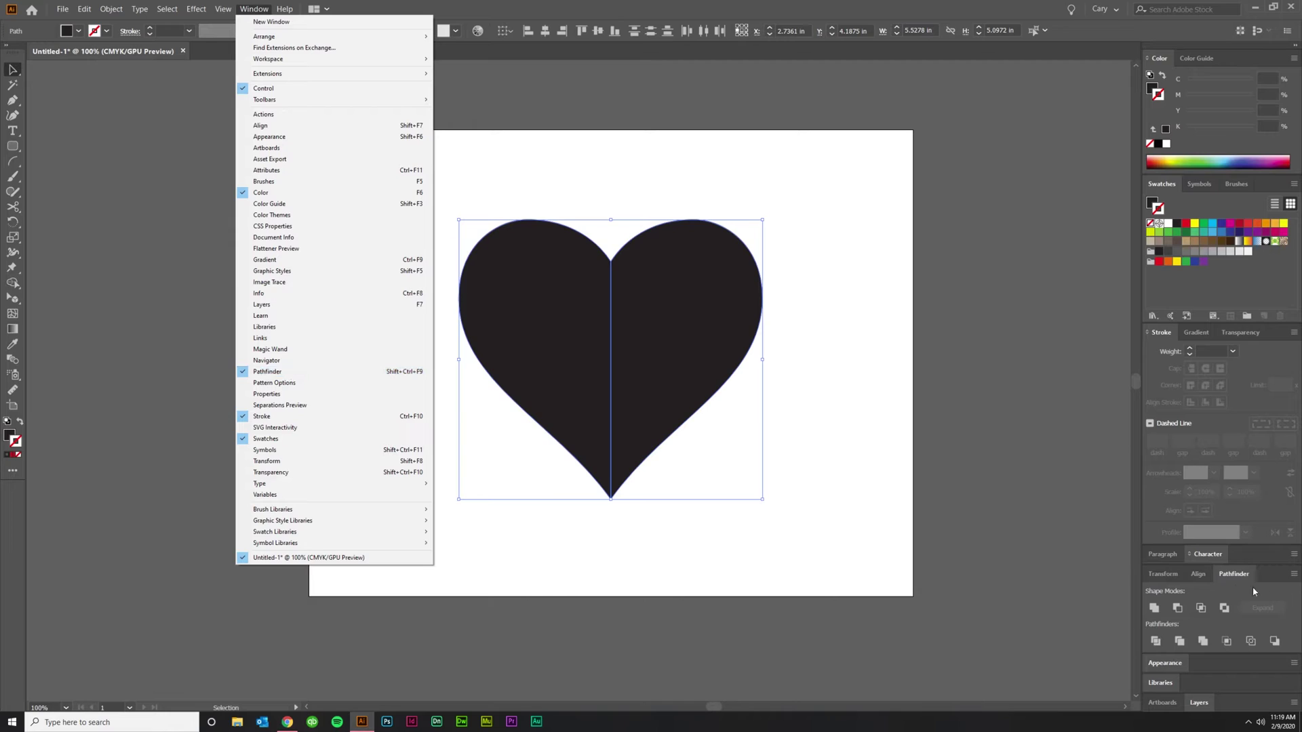
click(991, 569)
click(968, 552)
click(699, 343)
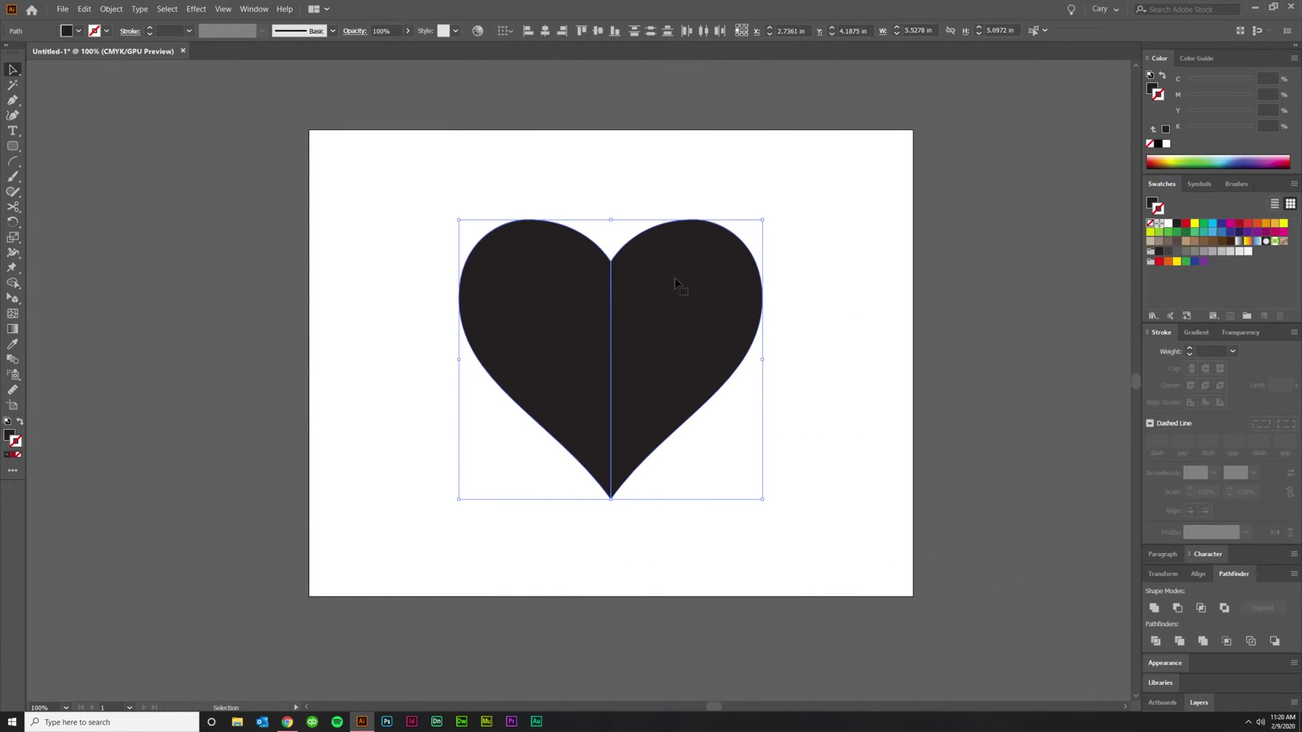
click(1156, 608)
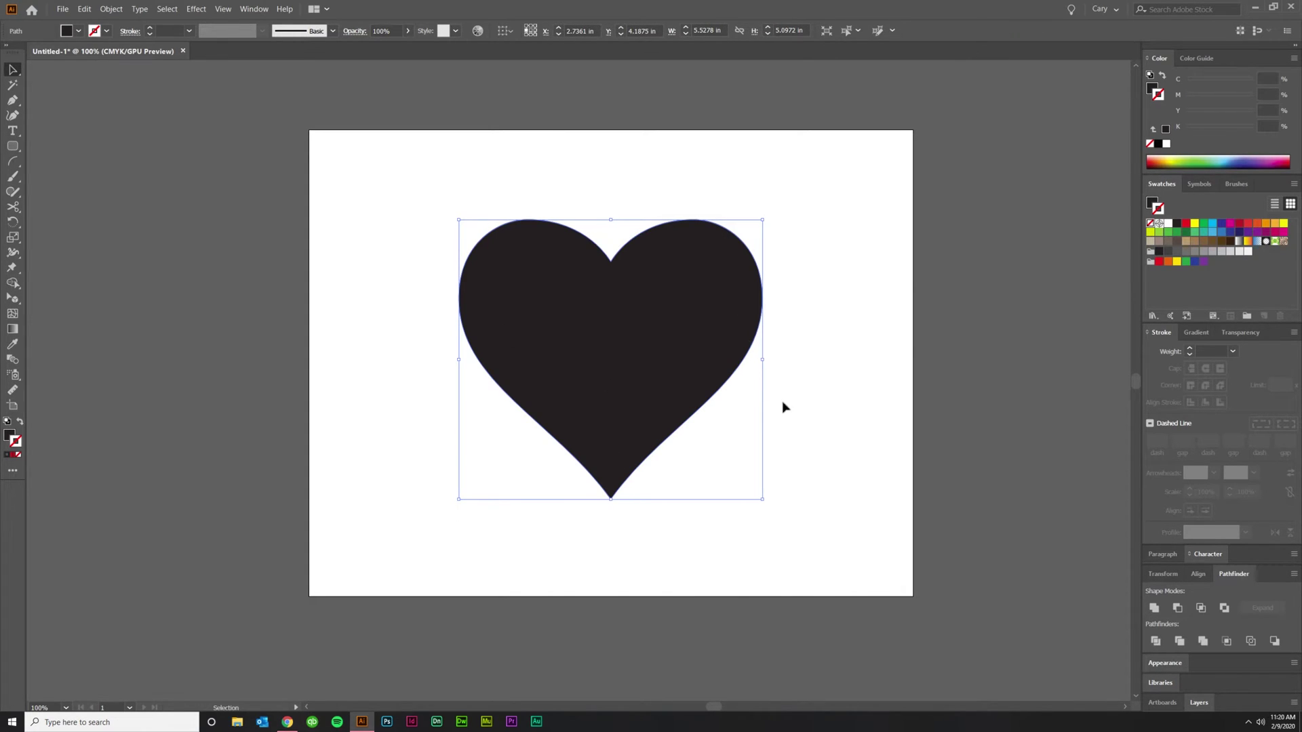
key(shift+x)
key(shift+x)
key(shift+x)
key(shift+x)
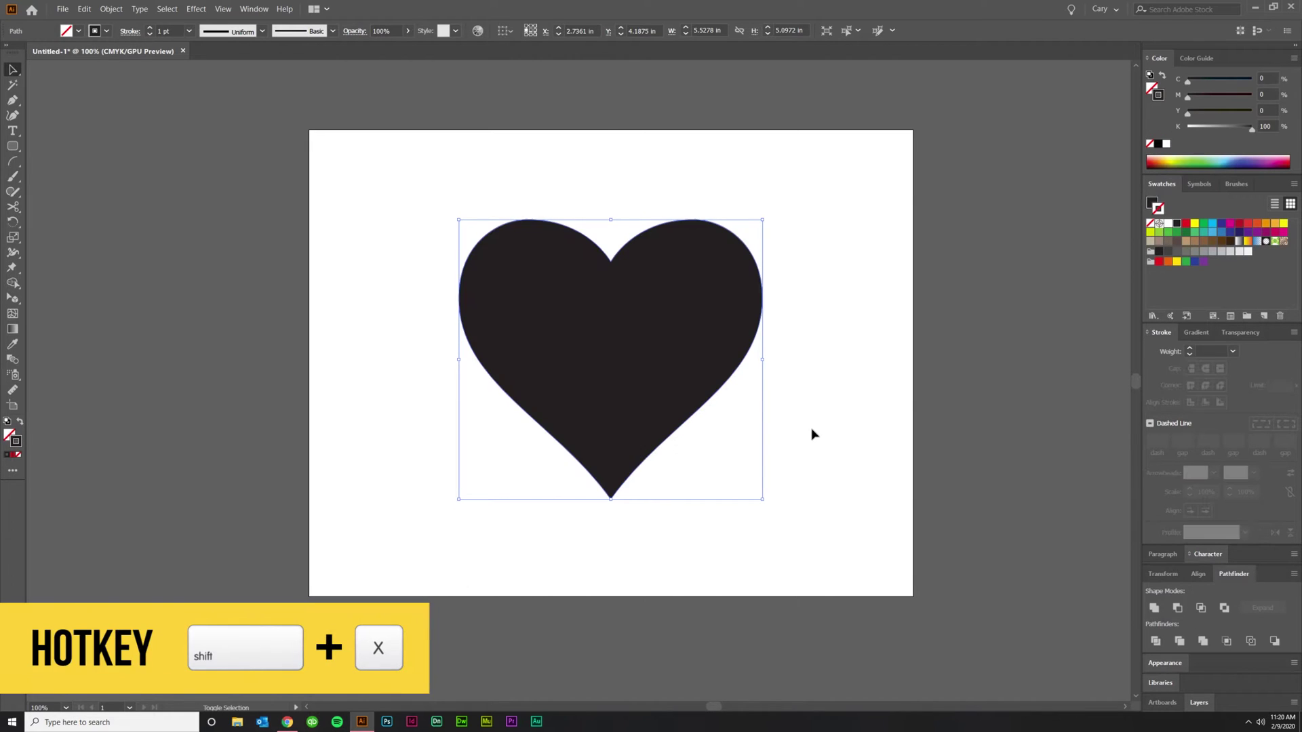
click(856, 517)
Inspect the merged heart in Outline view, then return to Preview
key(a)
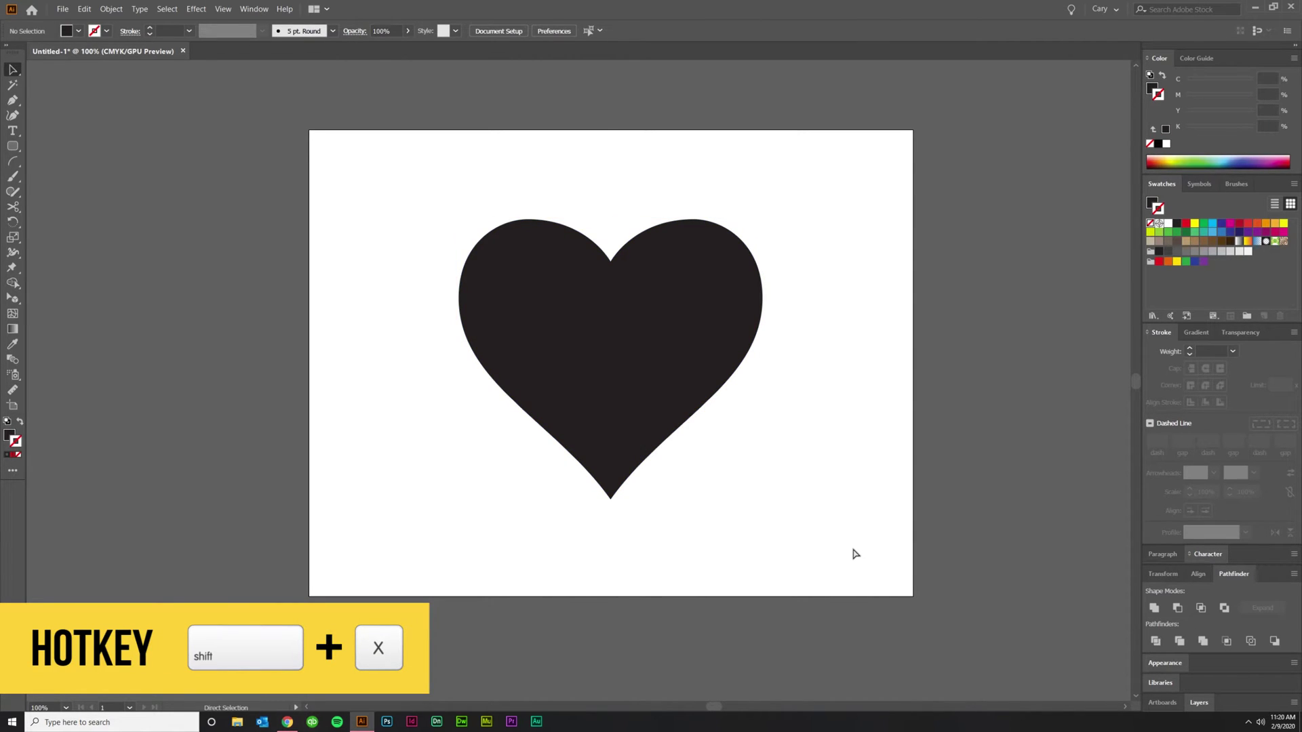
key(ctrl+y)
key(v)
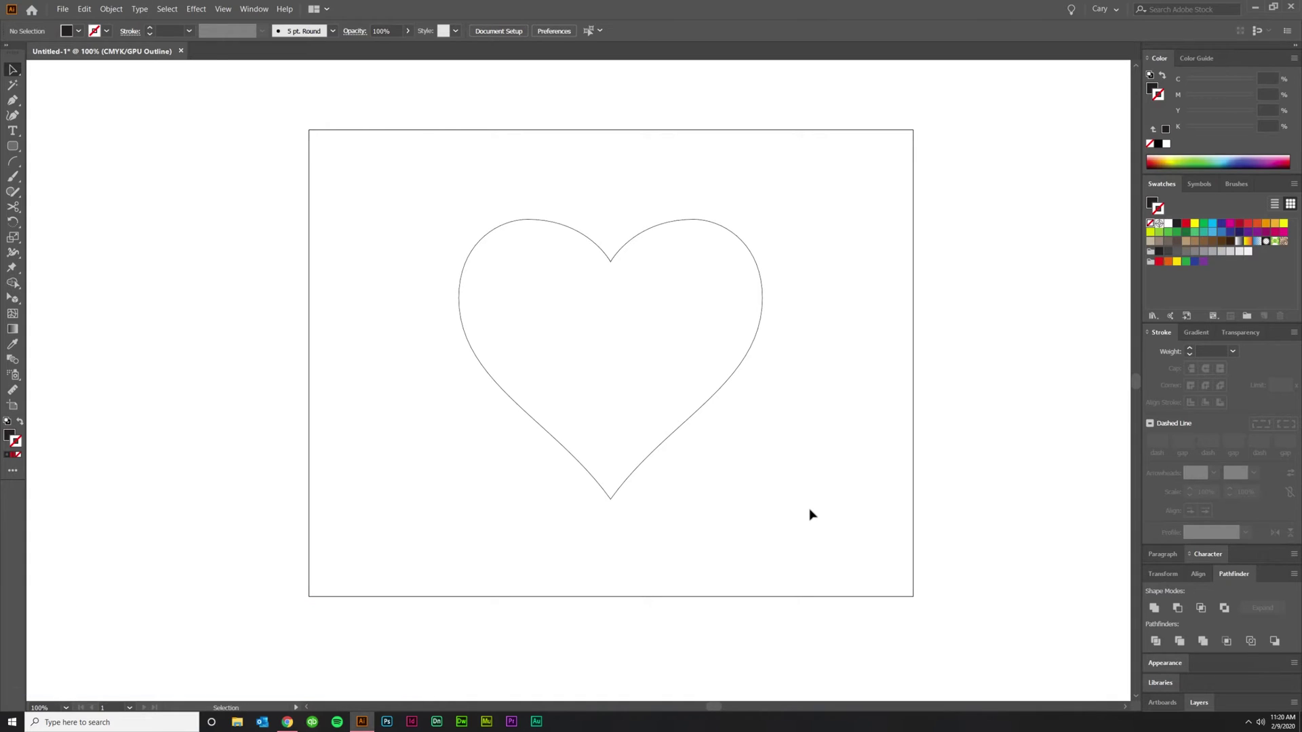
click(518, 224)
click(596, 206)
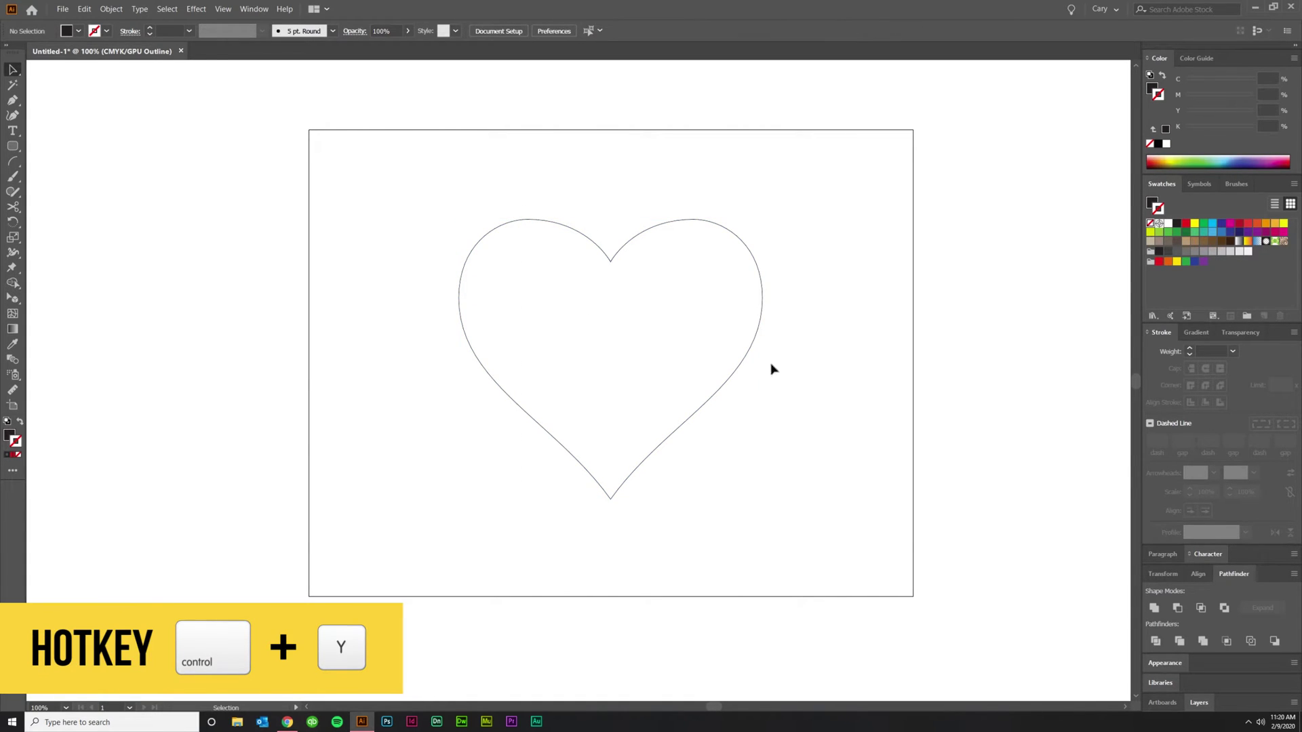
key(ctrl+y)
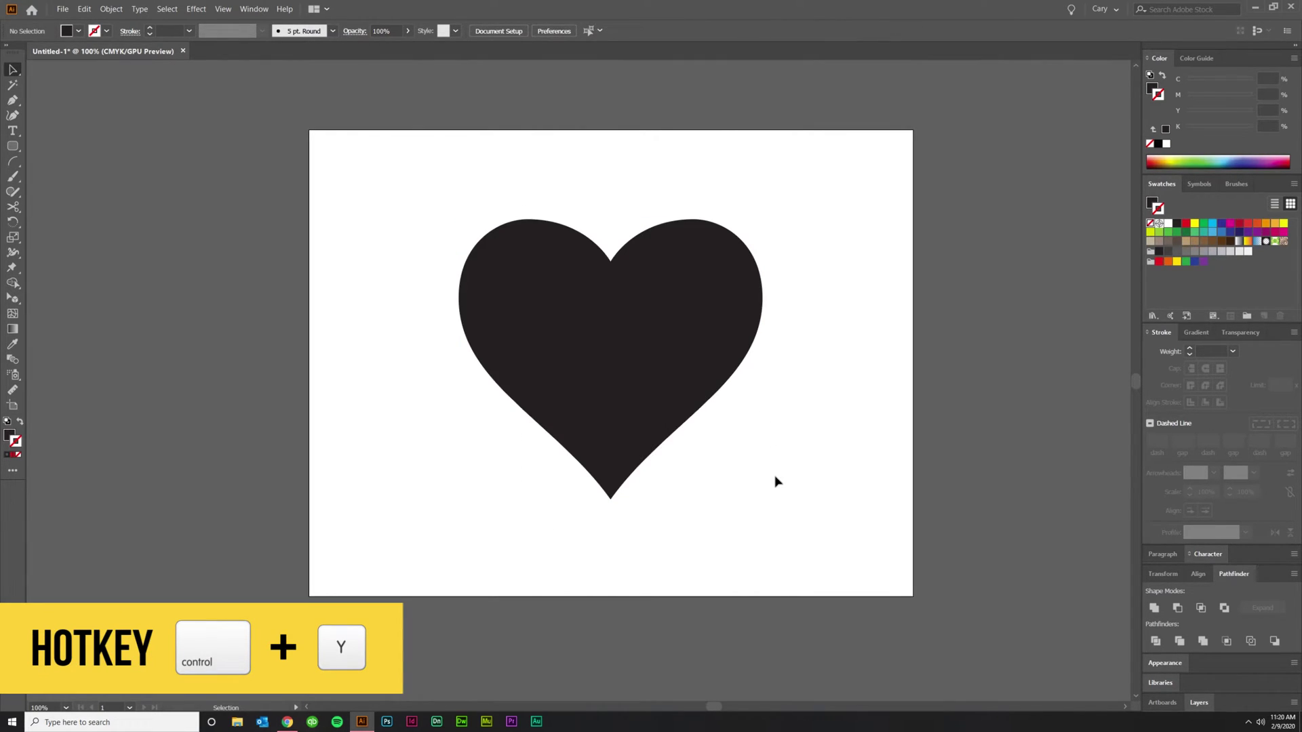
Apply a red linear gradient to the heart's fill and reposition its stops
click(662, 339)
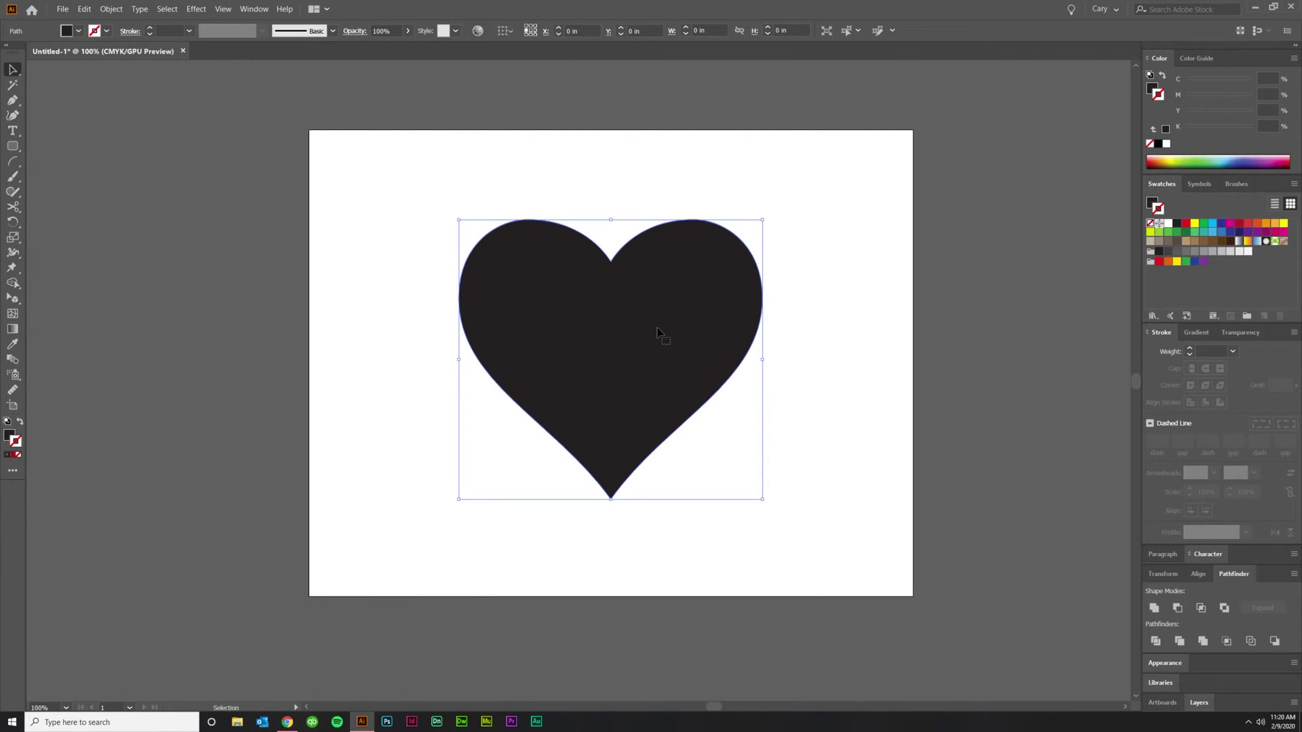
click(1196, 335)
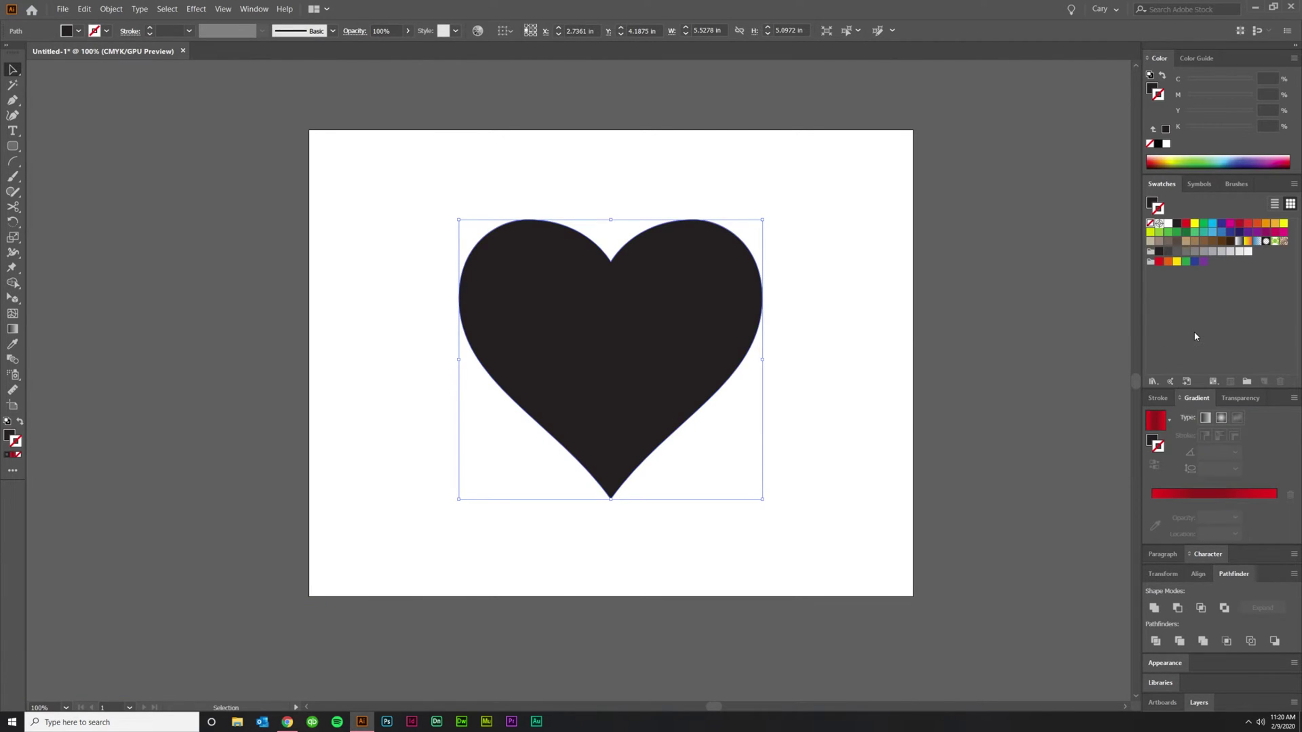
click(1151, 442)
click(1198, 492)
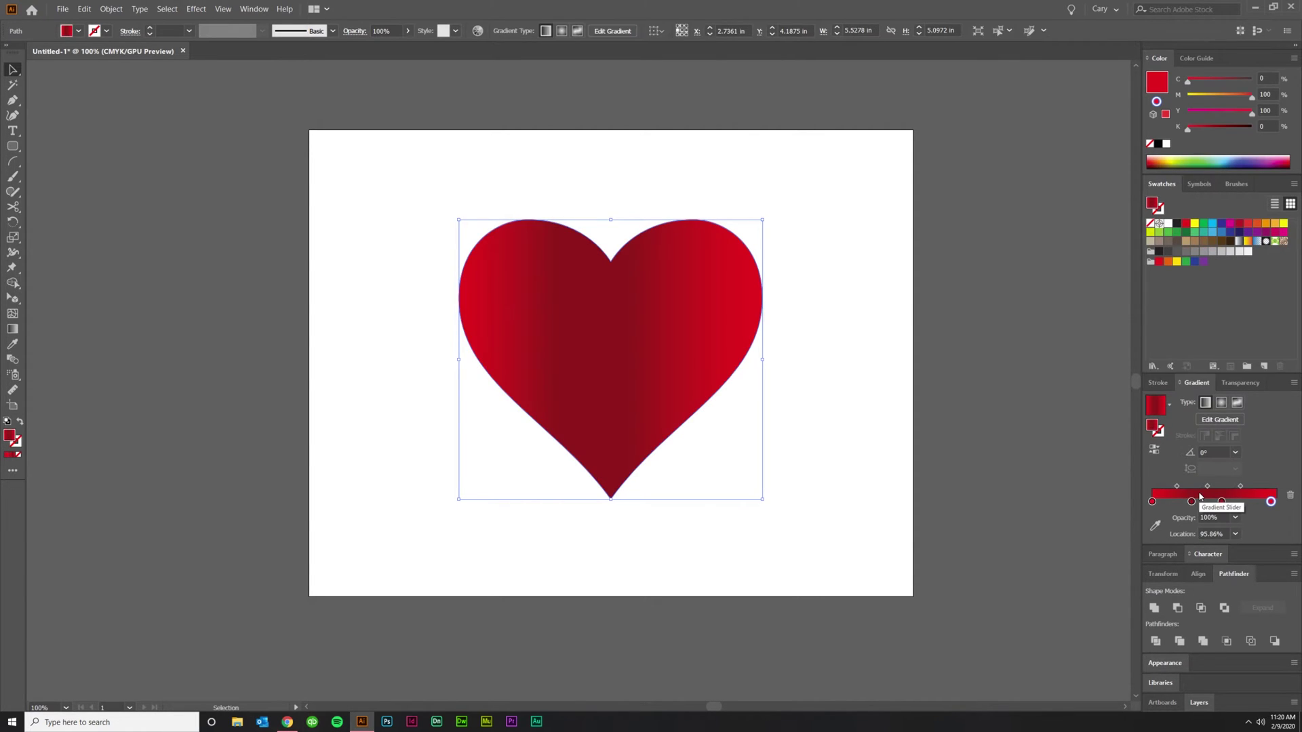
click(1152, 502)
drag(1270, 502, 1282, 506)
mouse_move(1191, 503)
mouse_down()
mouse_move(1229, 501)
mouse_move(1193, 508)
mouse_up()
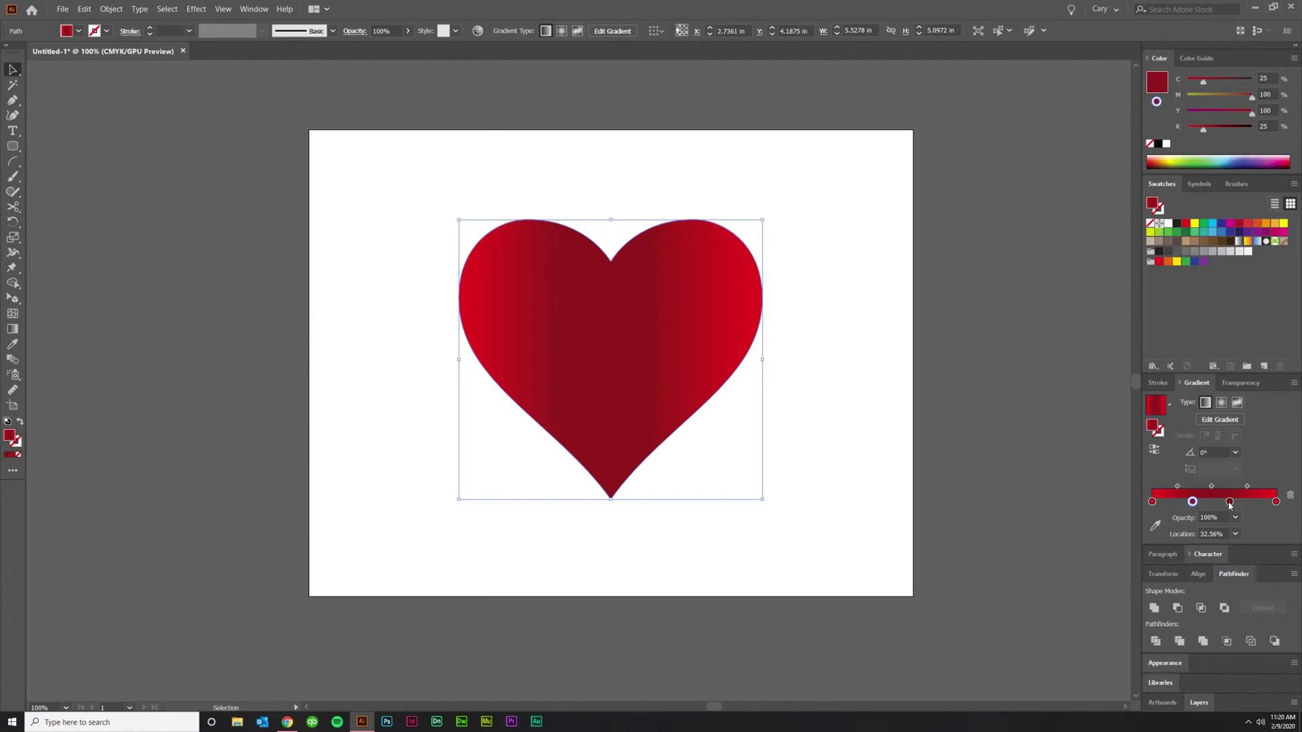
click(1153, 503)
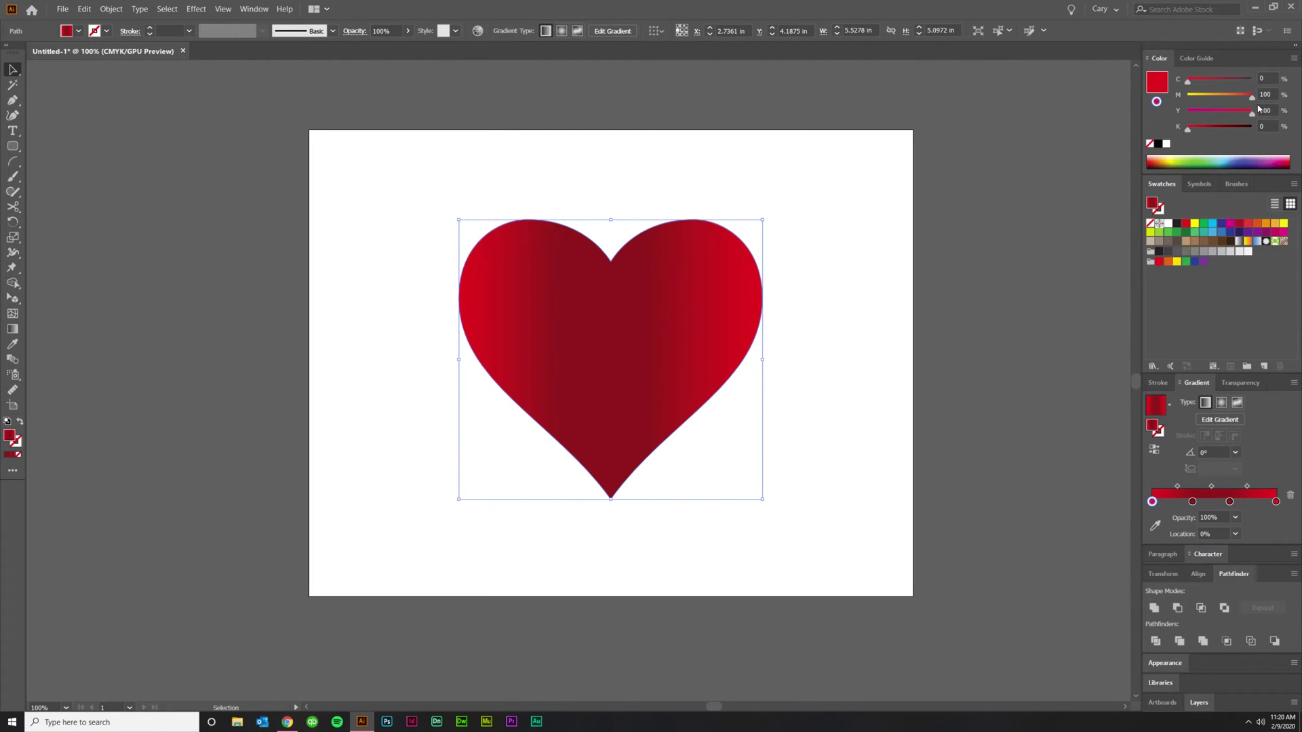
Switch the first stop's colour to CMYK and set its yellow to 100%
click(1294, 57)
click(1261, 88)
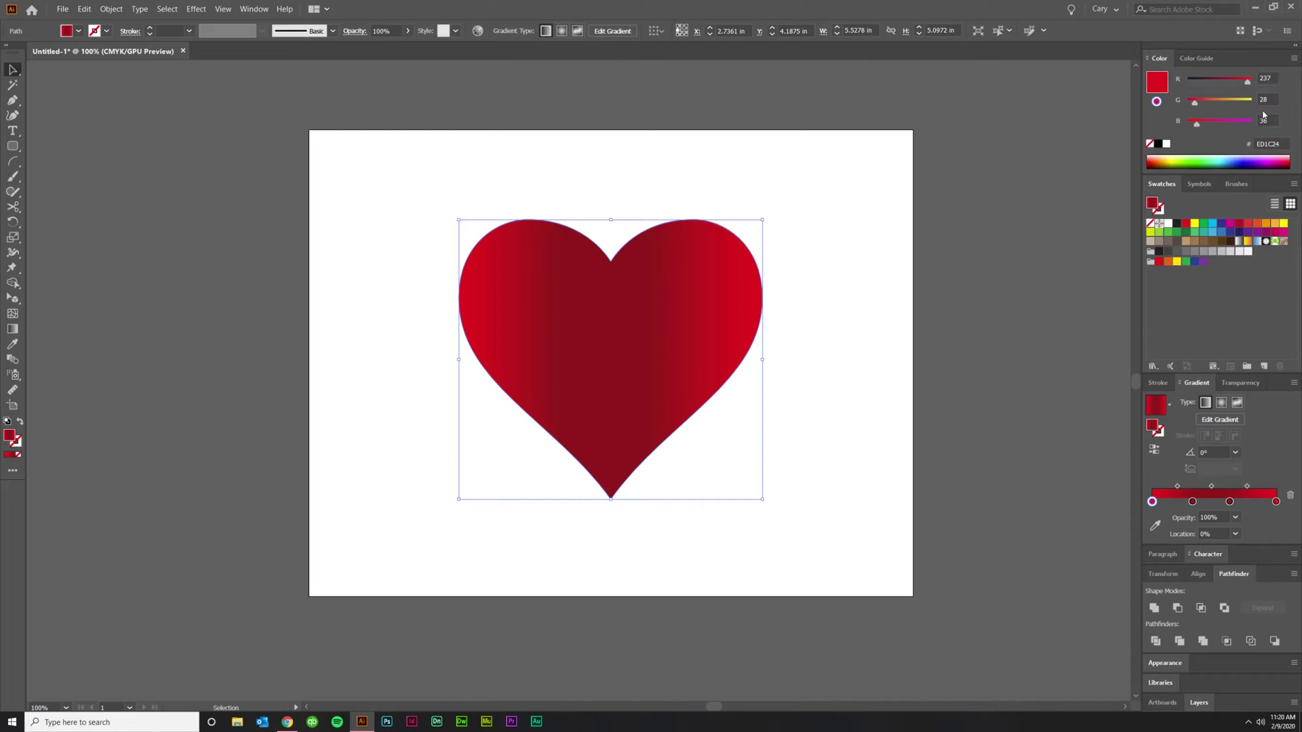
drag(1194, 105, 1159, 130)
drag(1246, 82, 1287, 117)
key(ctrl+z)
click(1293, 58)
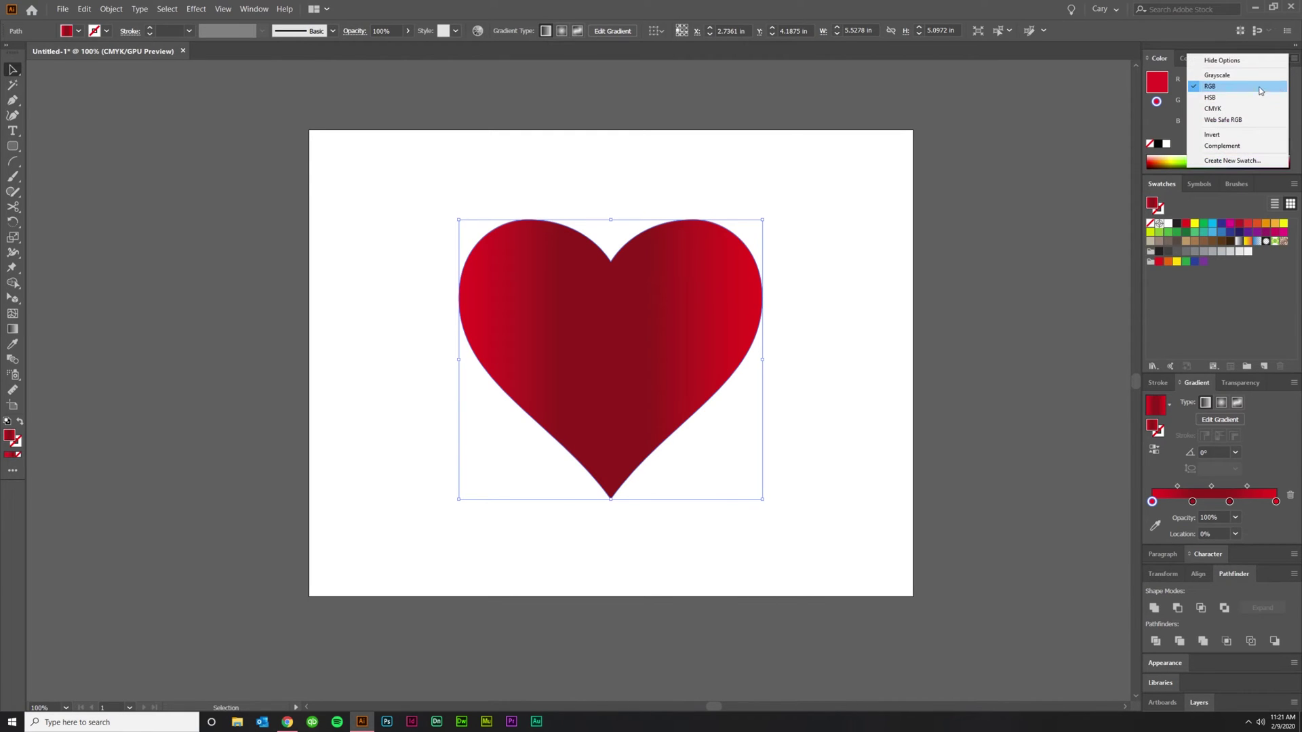
click(1241, 110)
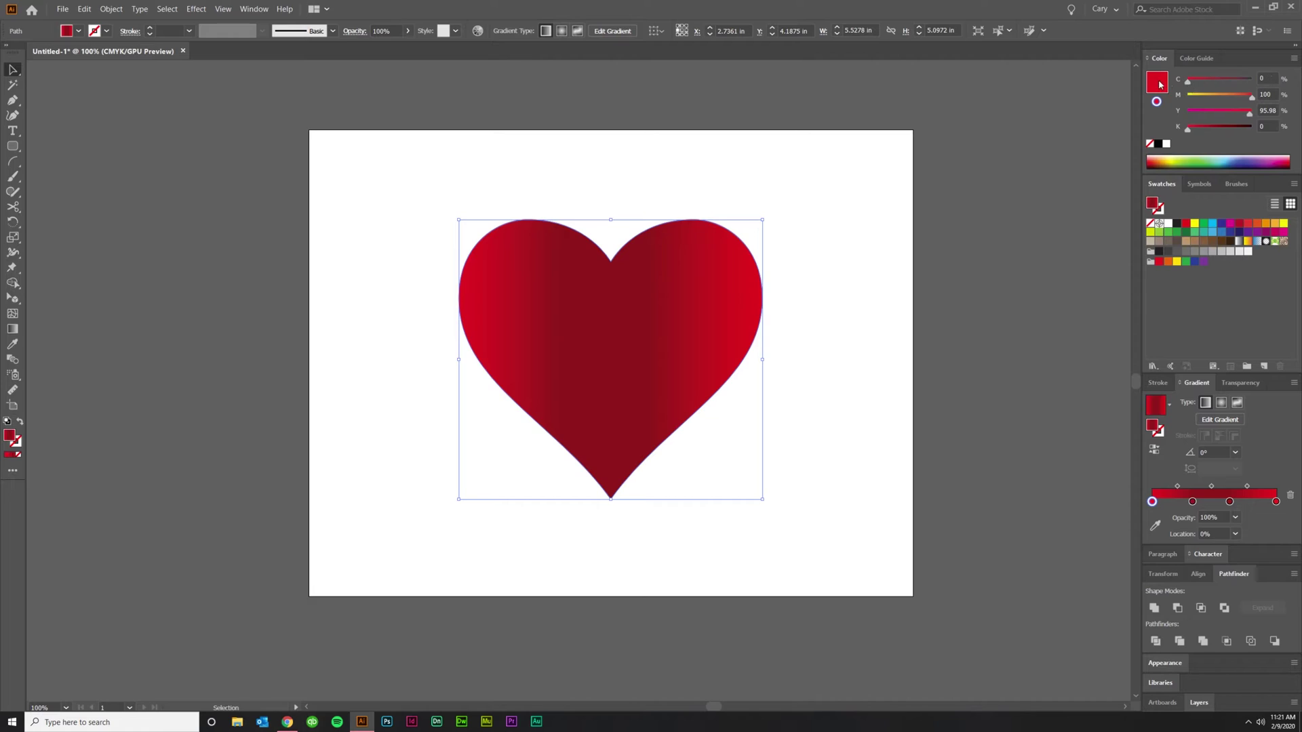
drag(1249, 113, 1278, 118)
click(1192, 502)
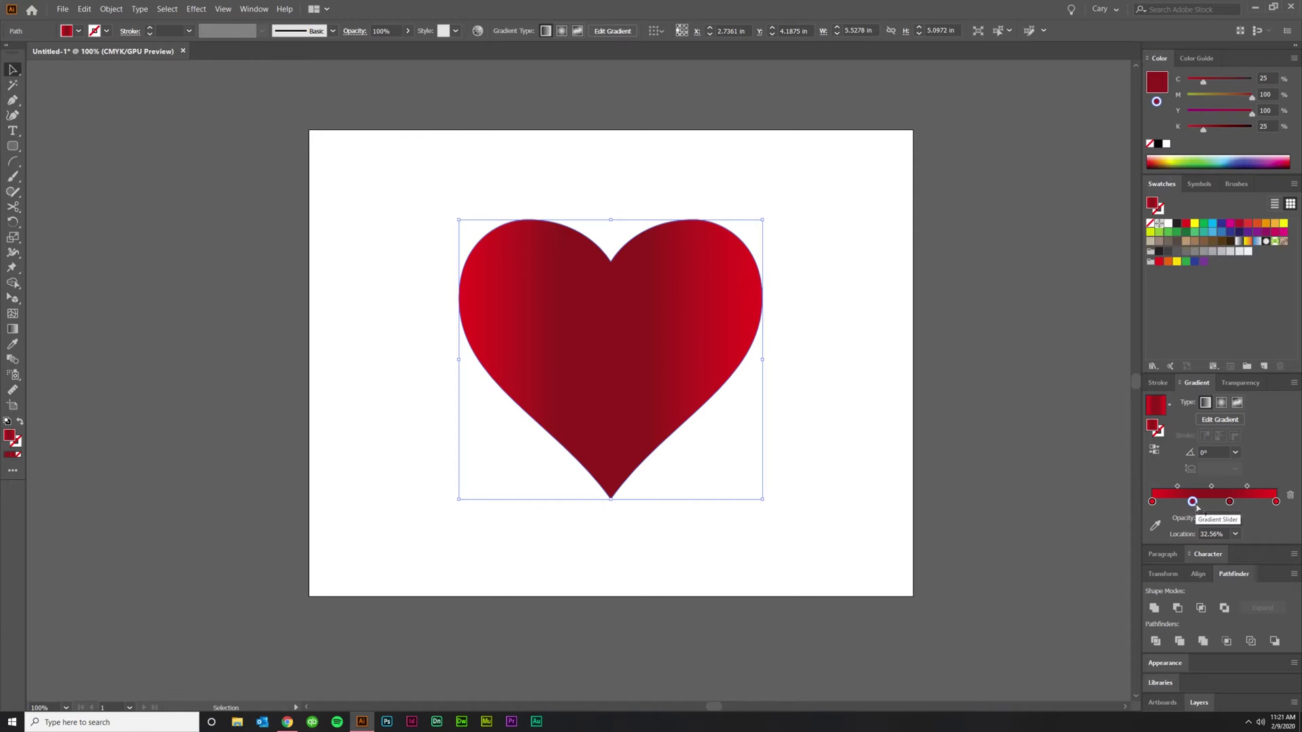
Remove the darker middle stops and add two new stops, one near 39%
drag(1193, 503, 1237, 532)
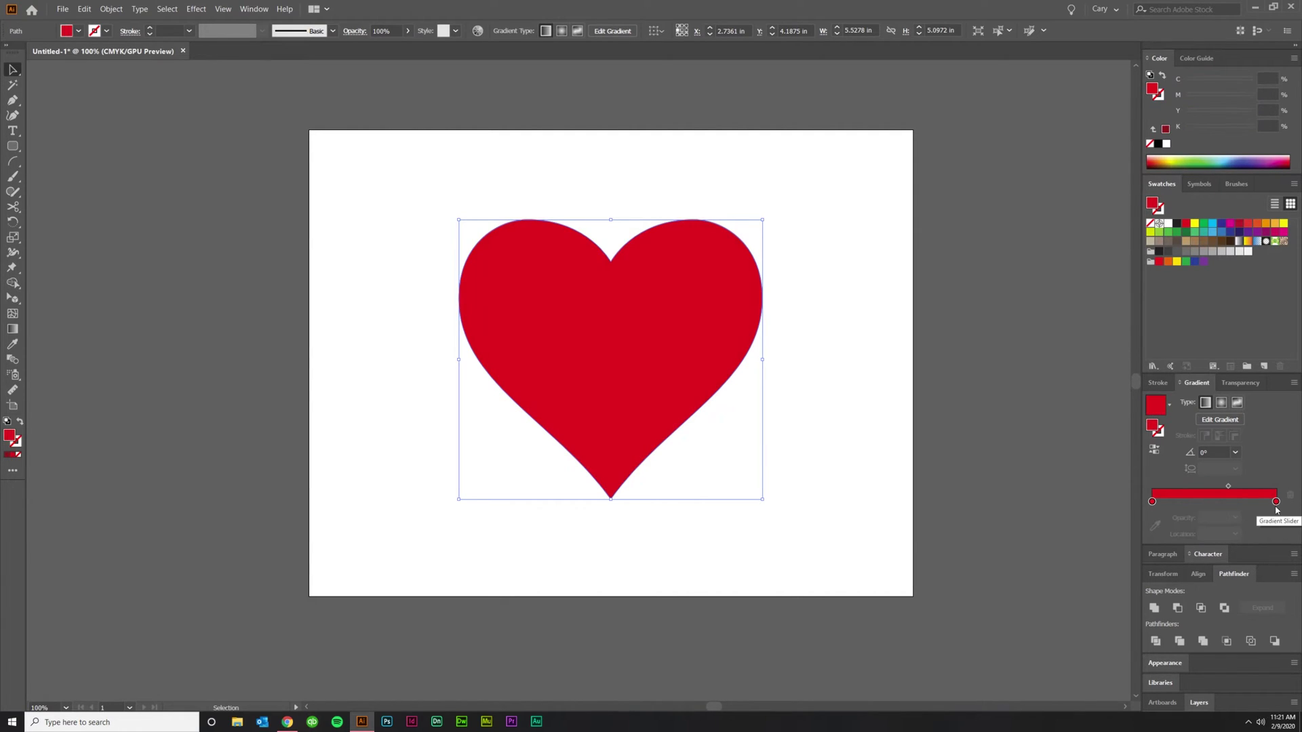
click(1276, 502)
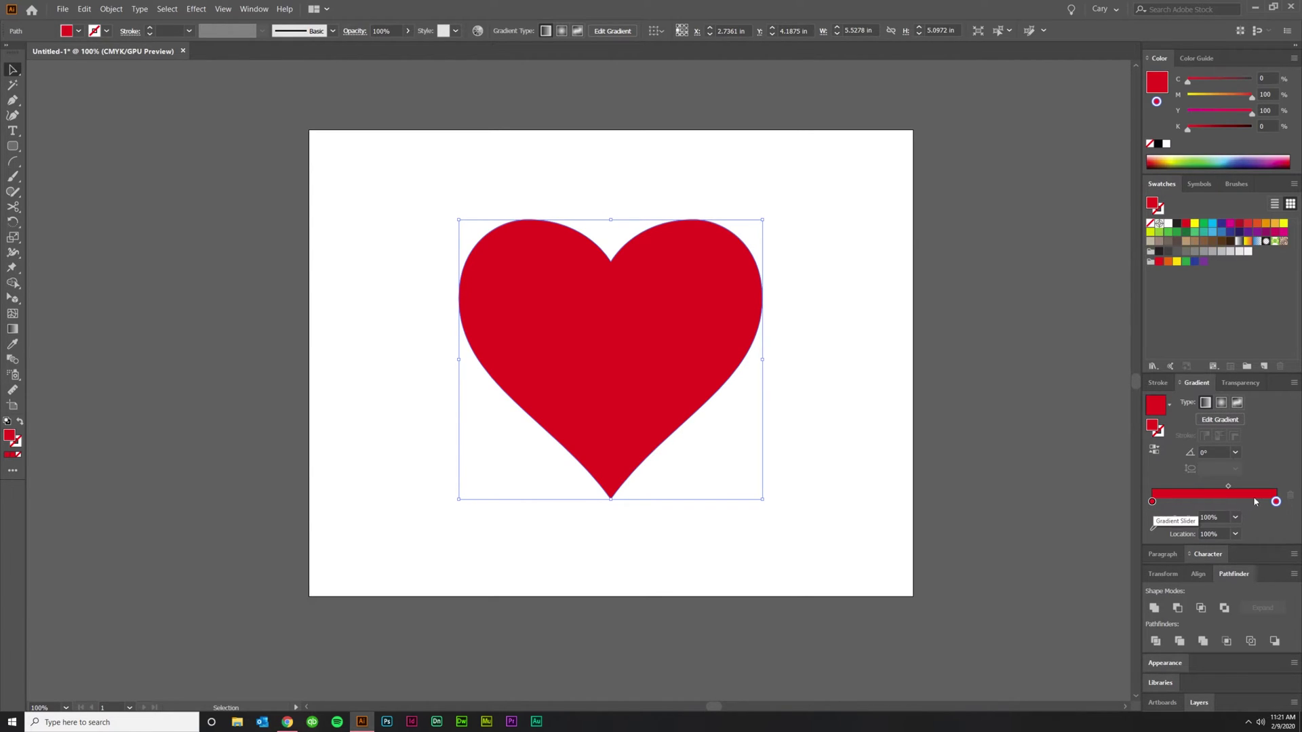
click(1152, 501)
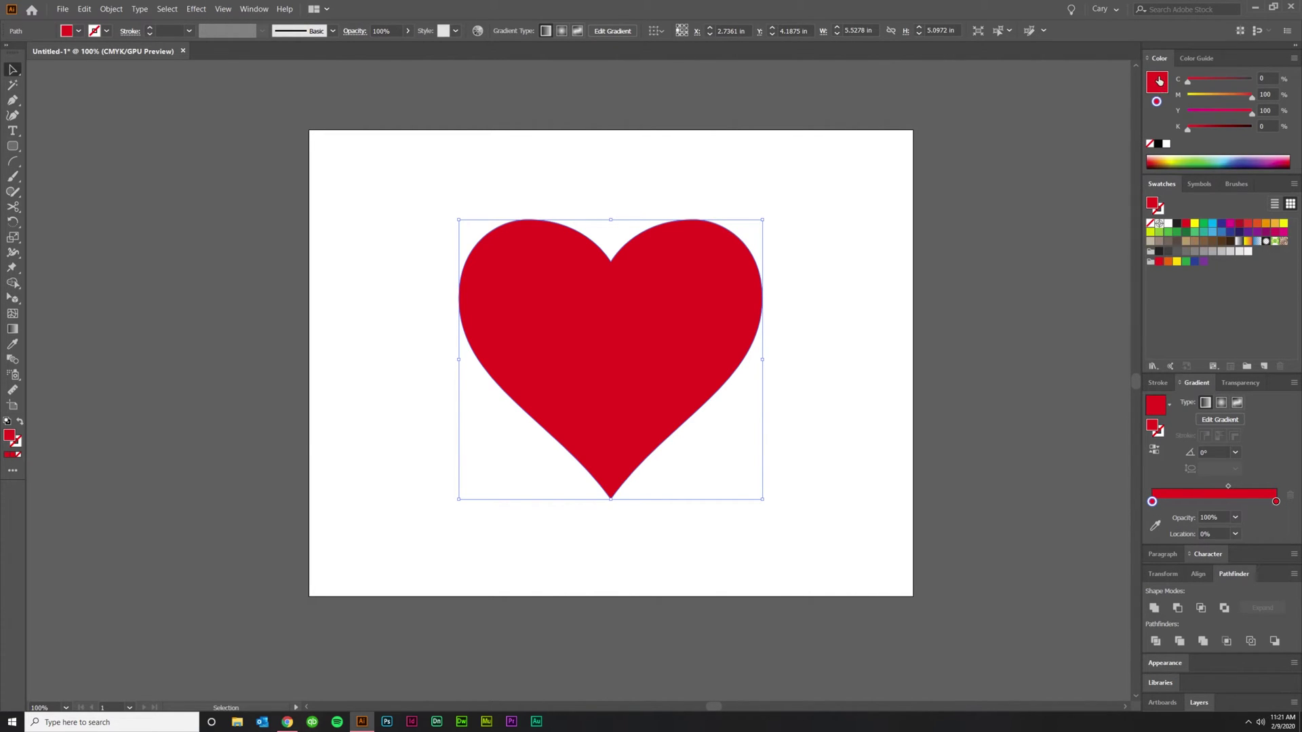
click(1174, 503)
click(1237, 502)
drag(1173, 502, 1235, 506)
Darken the 41.06% middle stop to crimson with cyan 20 and black 25
click(1203, 502)
click(1263, 77)
text(20)
key(Return)
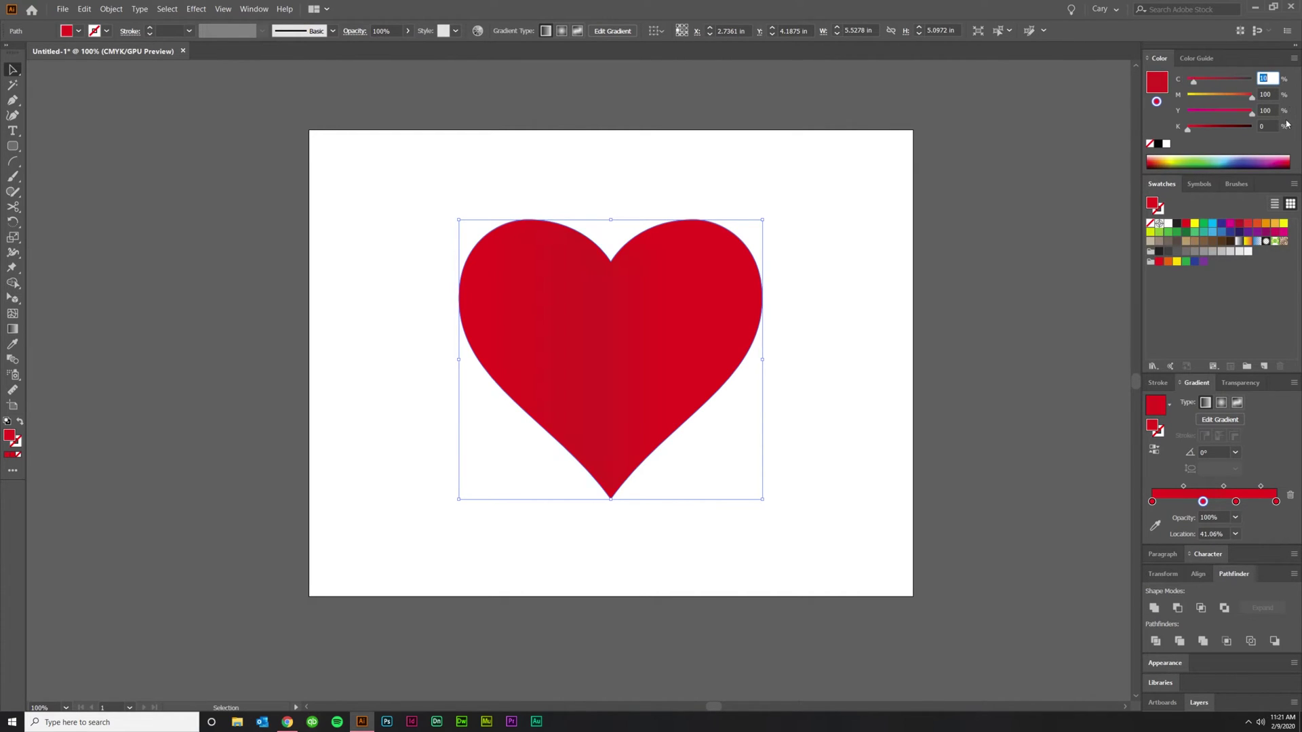
click(1267, 126)
text(20)
key(Return)
text(25)
key(Return)
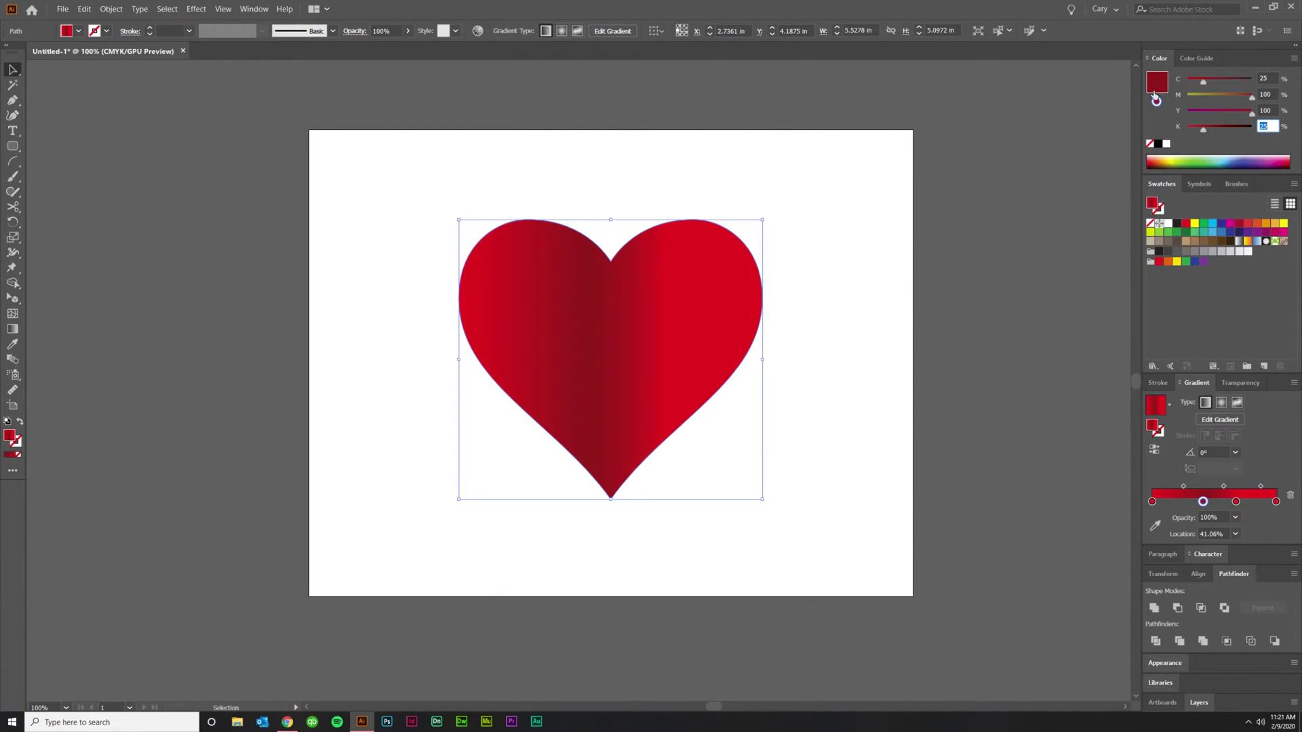
Move the third stop to 77.24% and keep the right end stop after trial deletions
mouse_move(1238, 504)
mouse_down()
mouse_move(1250, 505)
mouse_move(1231, 503)
mouse_up()
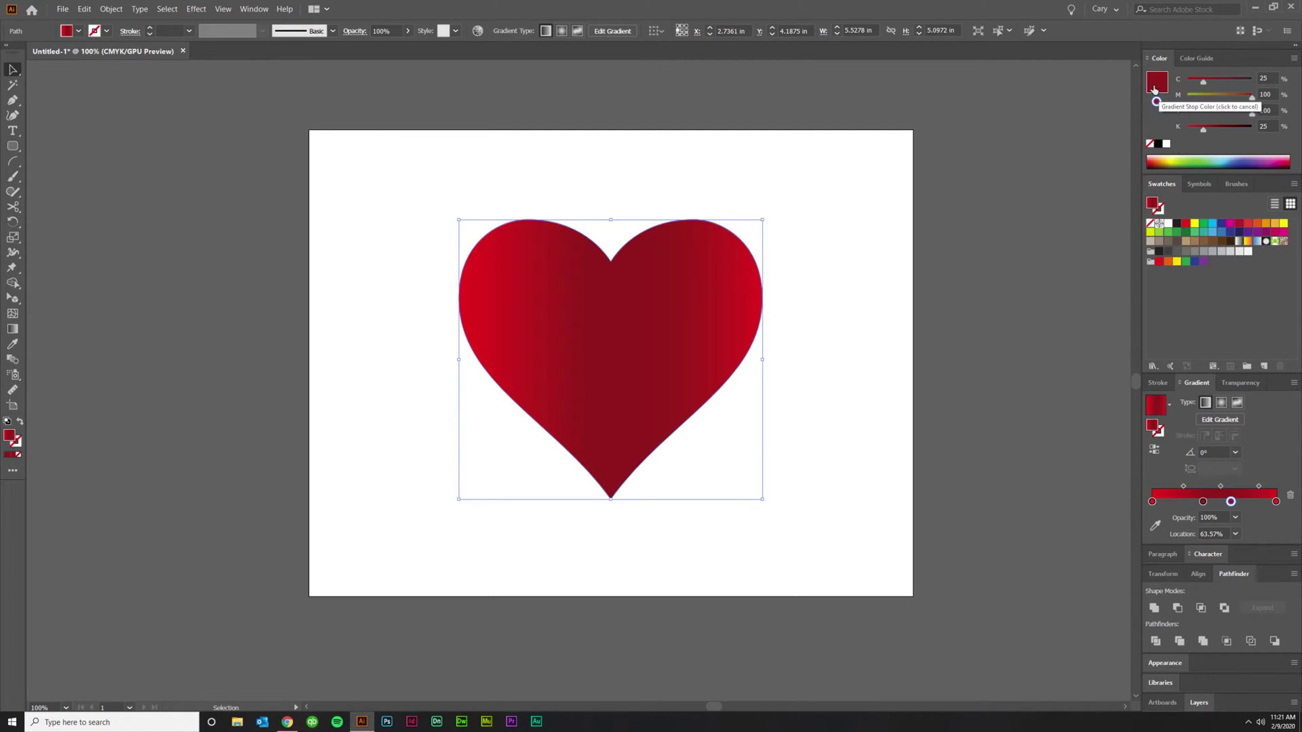
click(1253, 502)
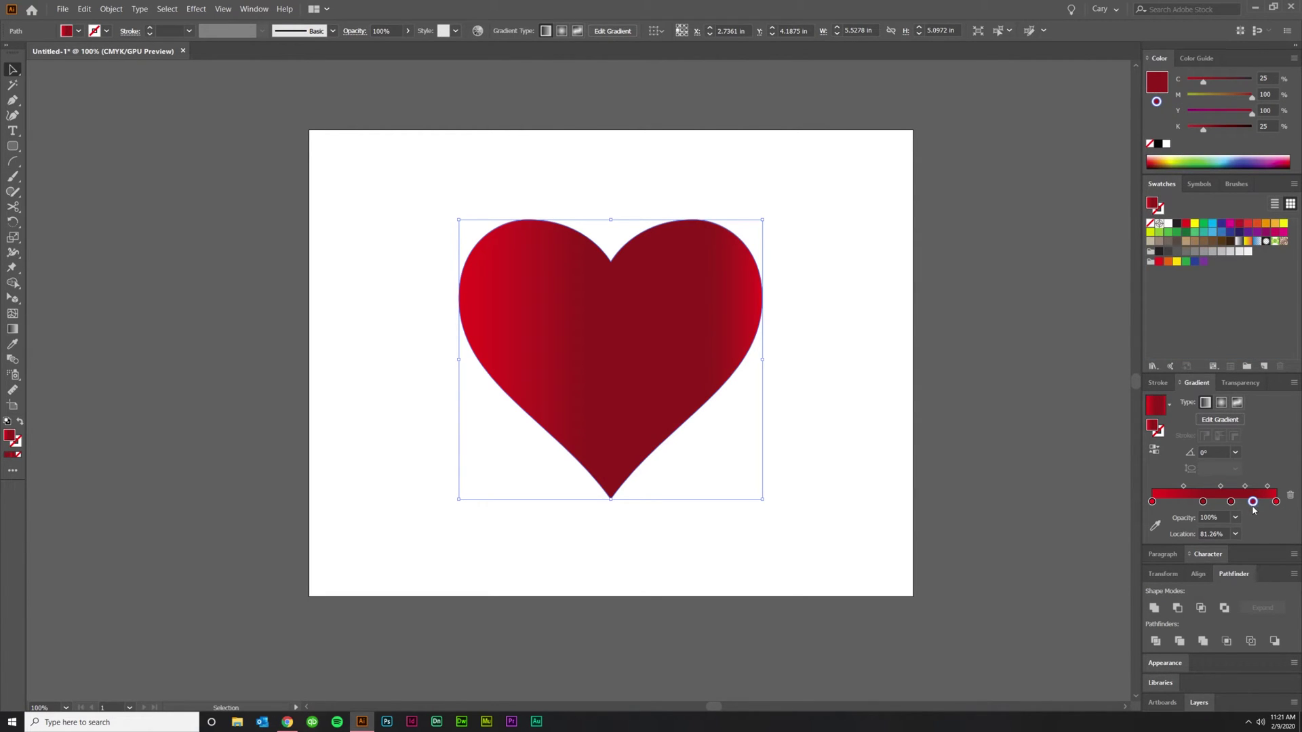
drag(1253, 502, 1254, 549)
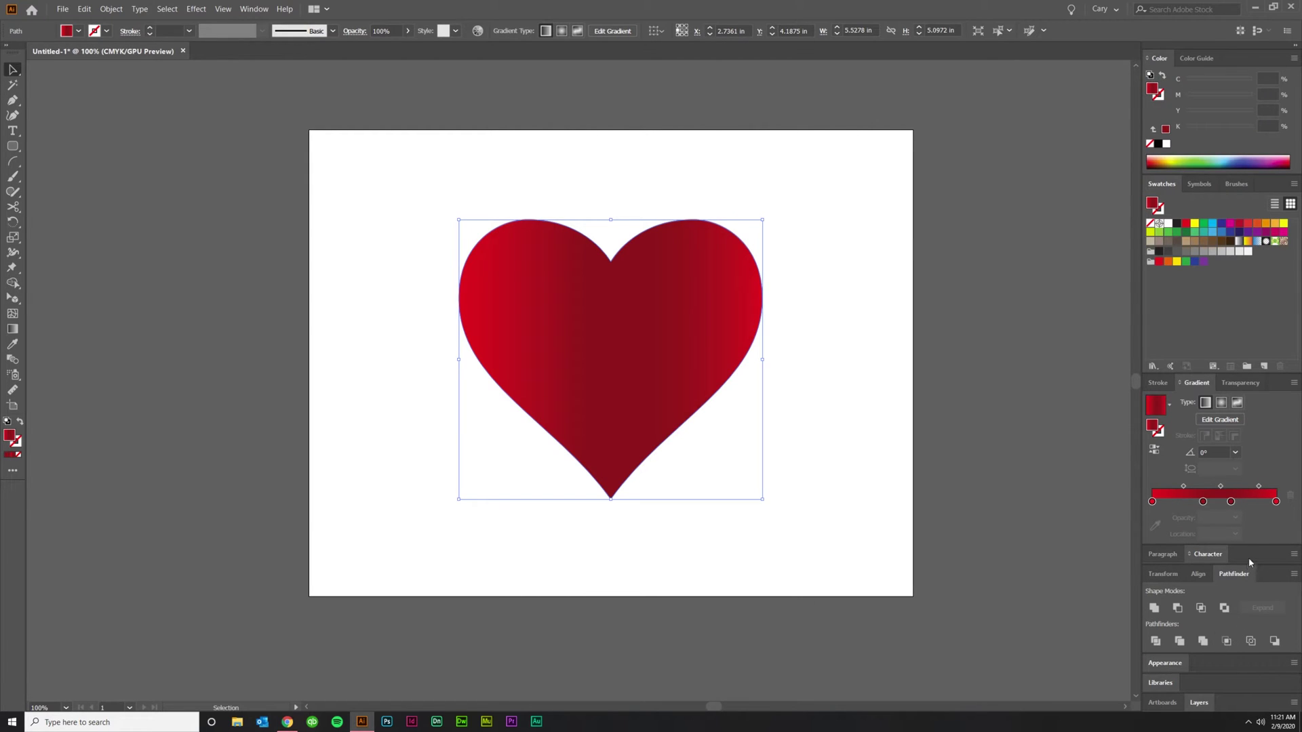
drag(1276, 502, 1279, 584)
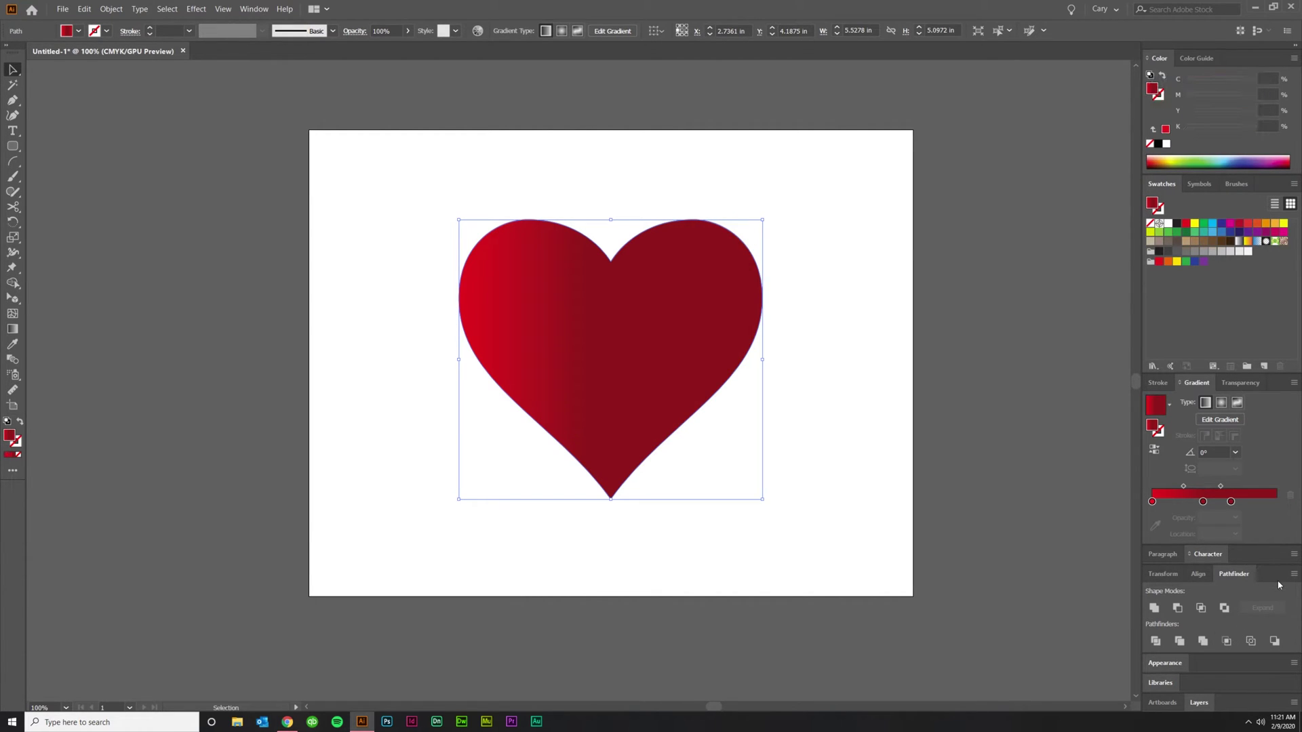
key(ctrl+z)
click(918, 489)
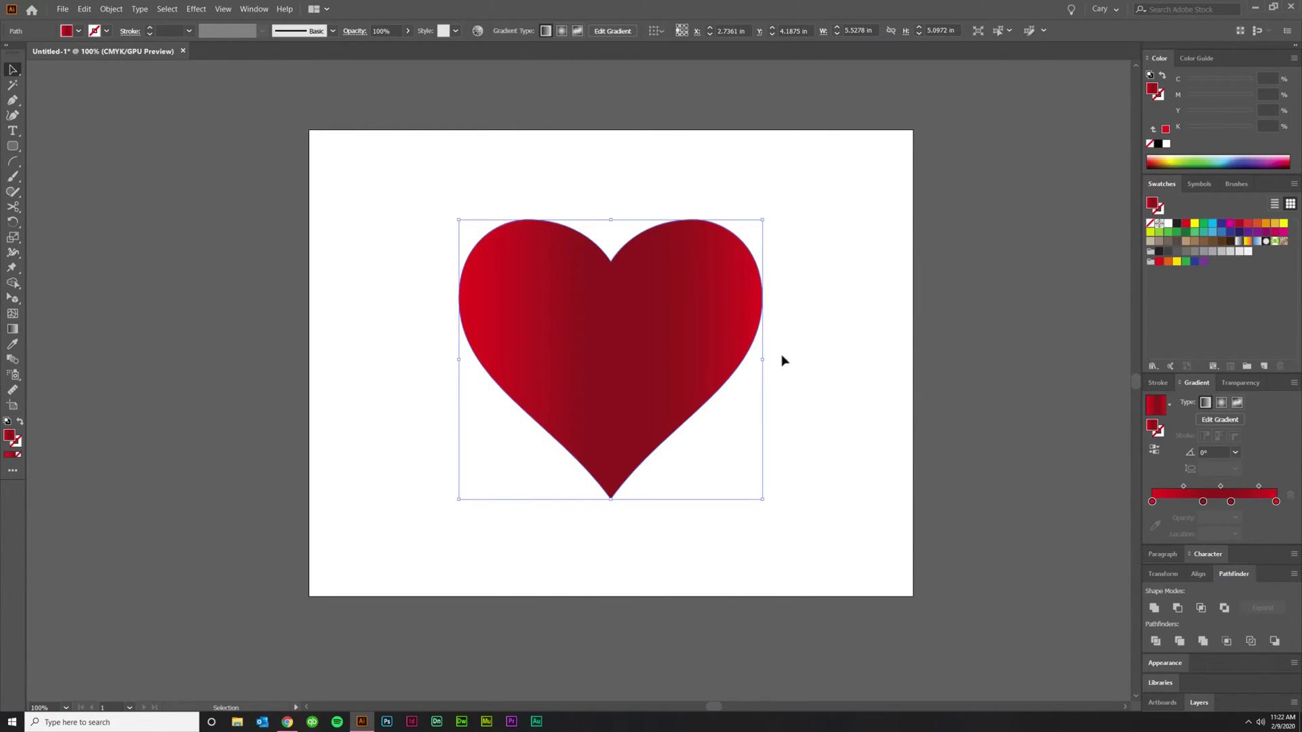
click(857, 445)
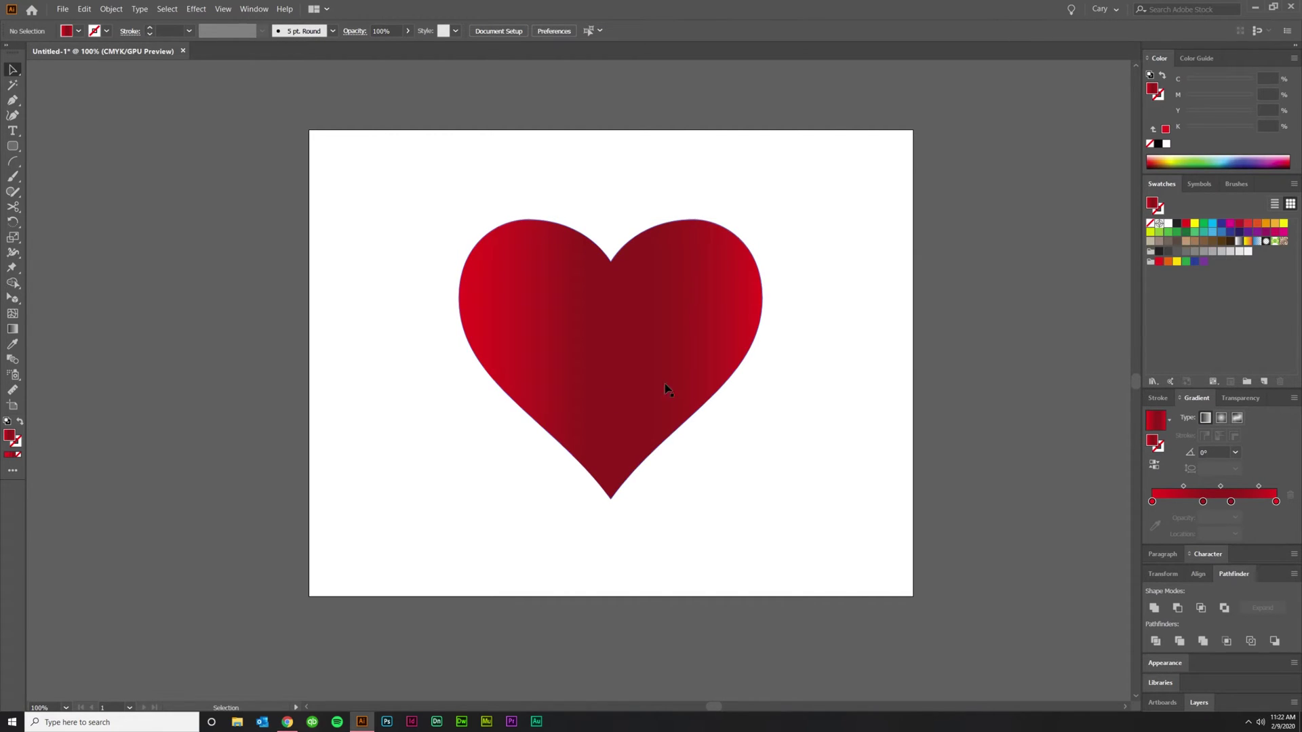
Copy the gradient heart and paste it in front, exactly on top
click(592, 337)
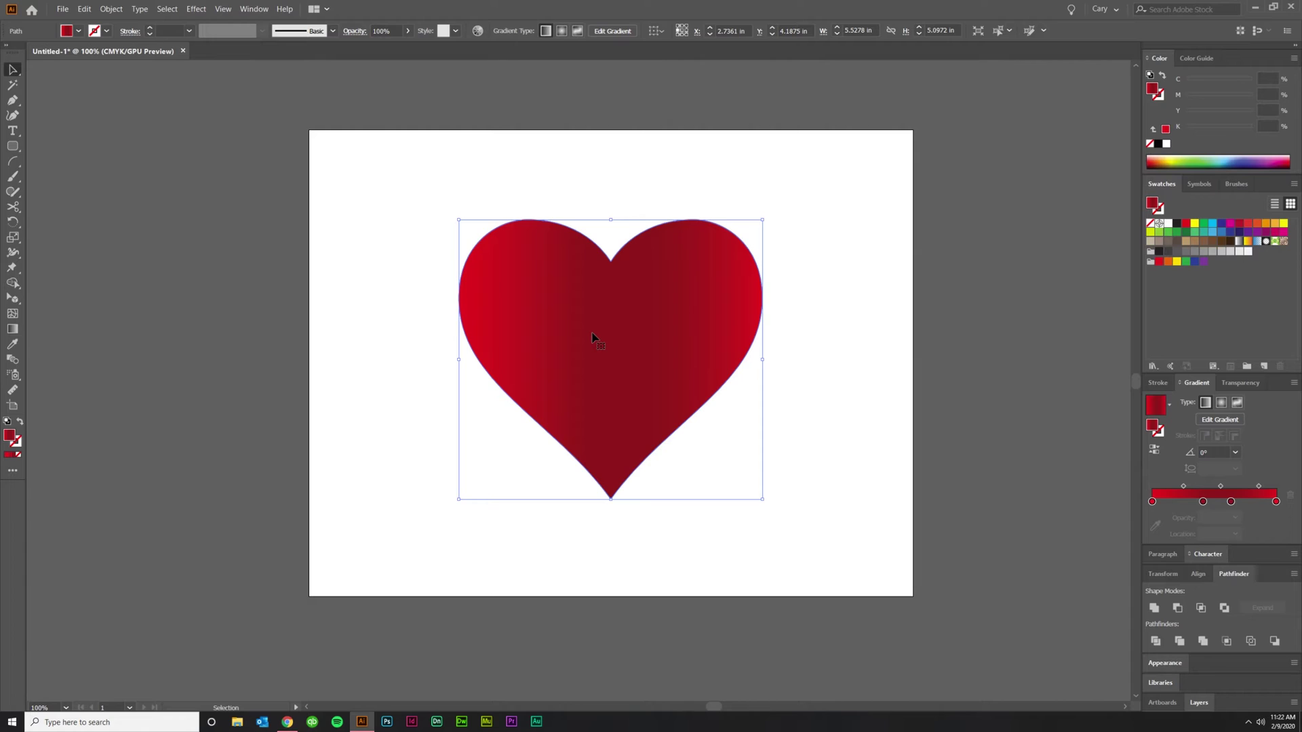
key(a)
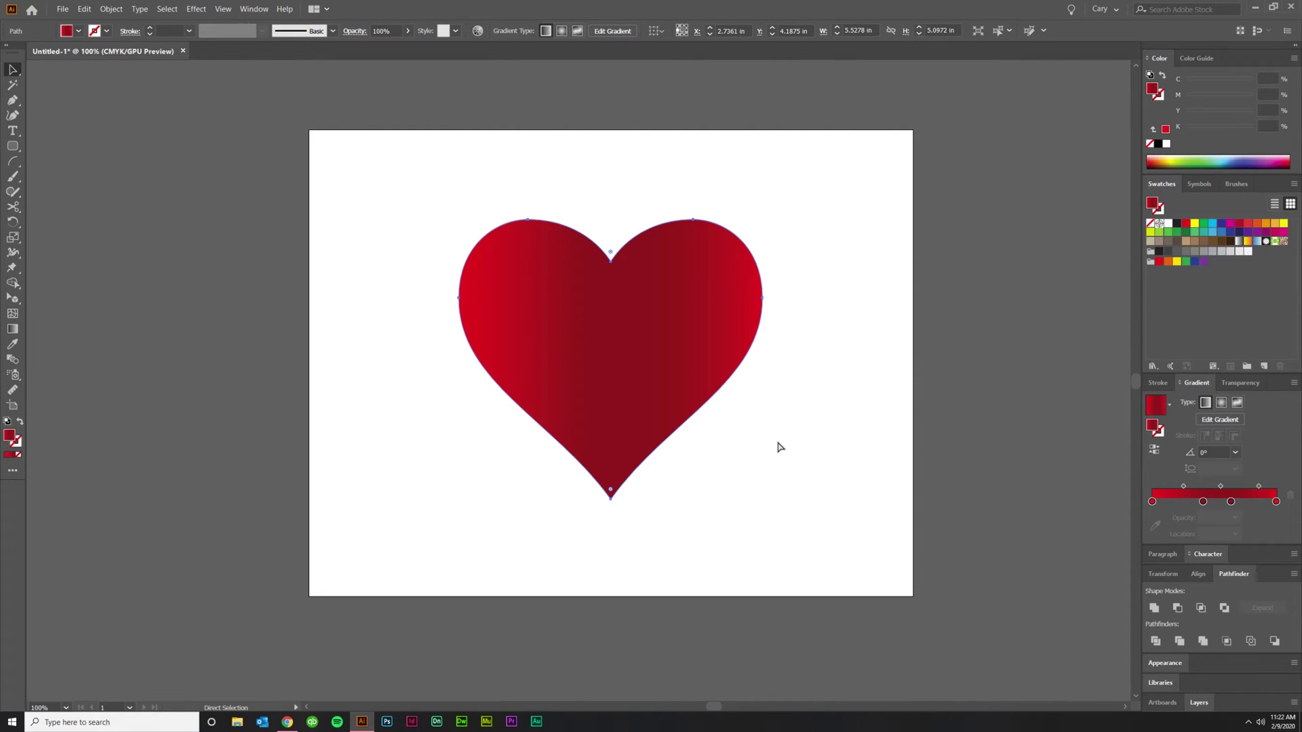
key(ctrl+c)
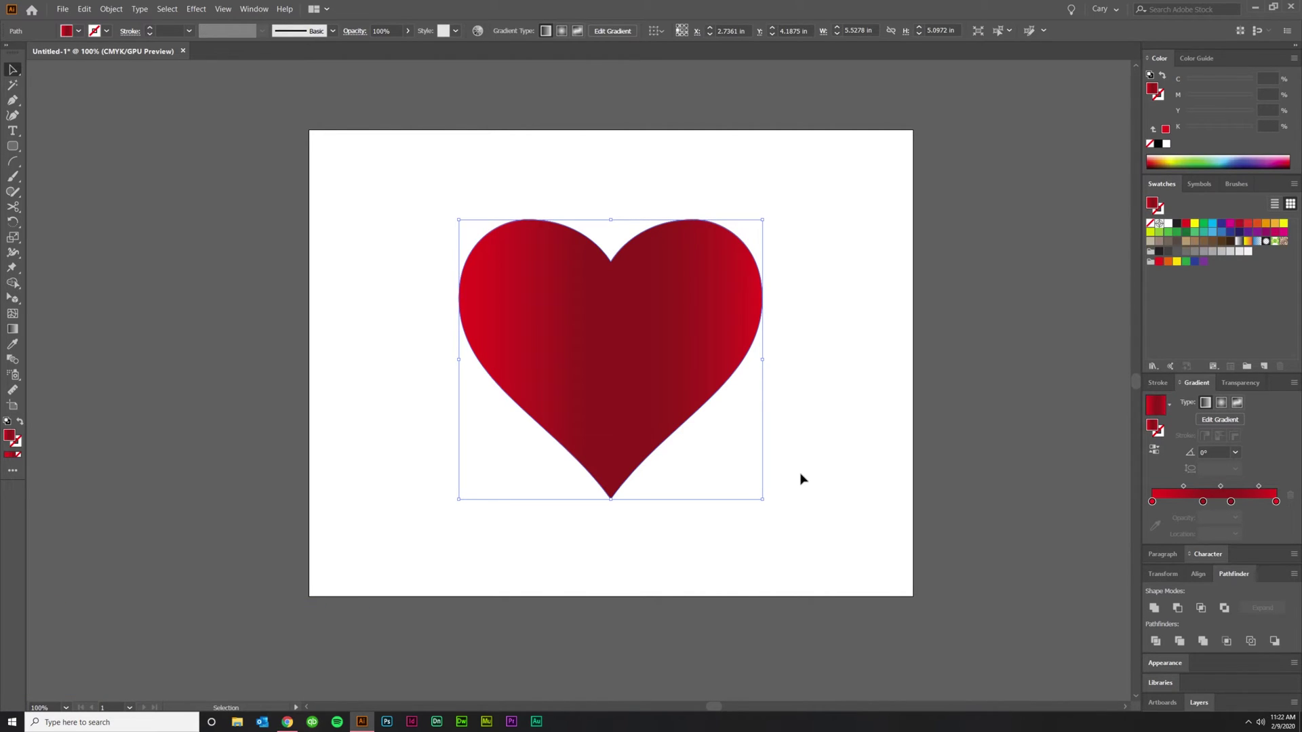
key(ctrl+f)
drag(616, 359, 894, 360)
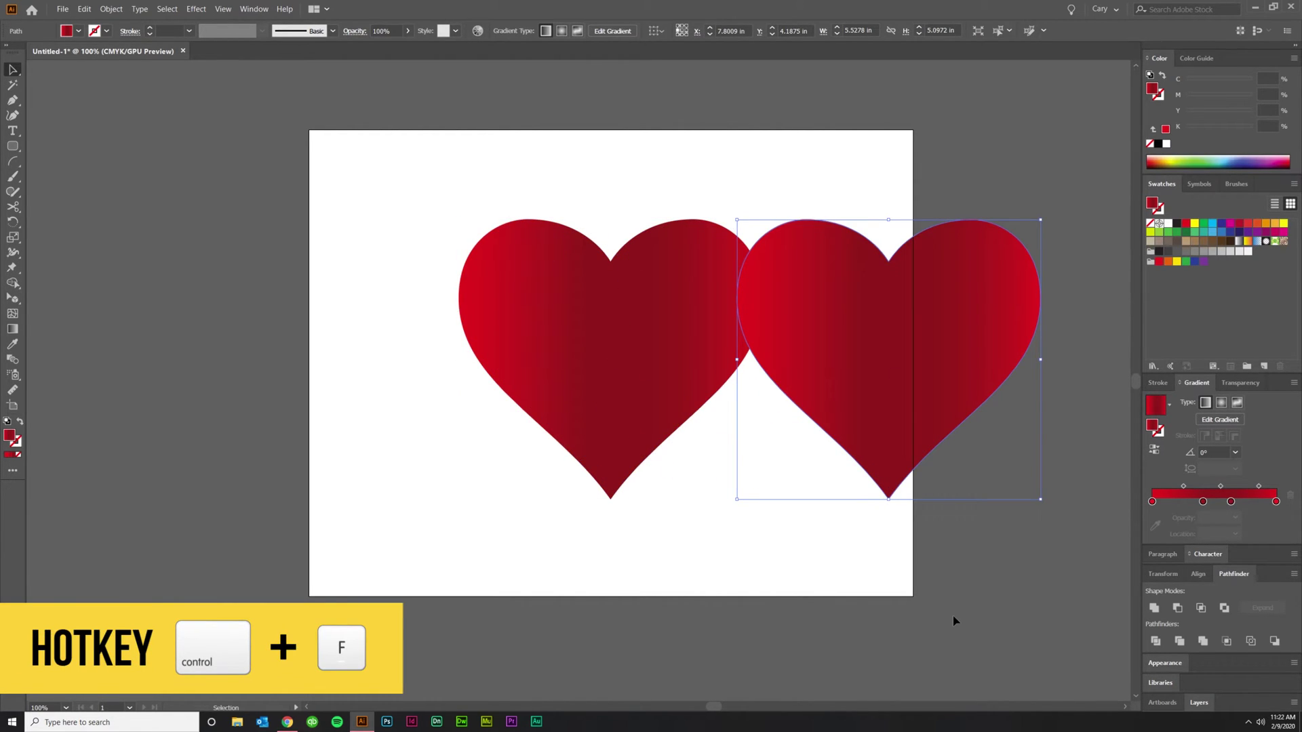
key(ctrl+z)
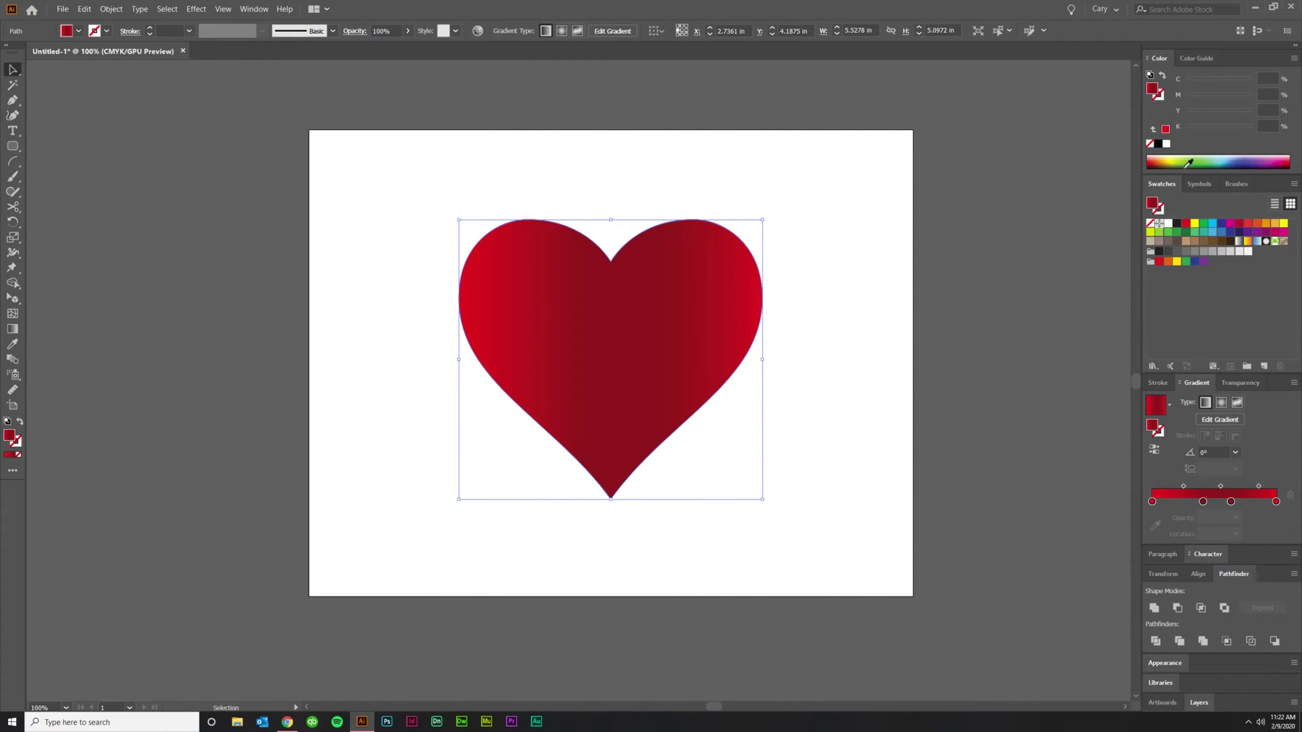
Fill the pasted copy with the solid red swatch, keeping it aligned over the original
click(1186, 225)
click(1186, 226)
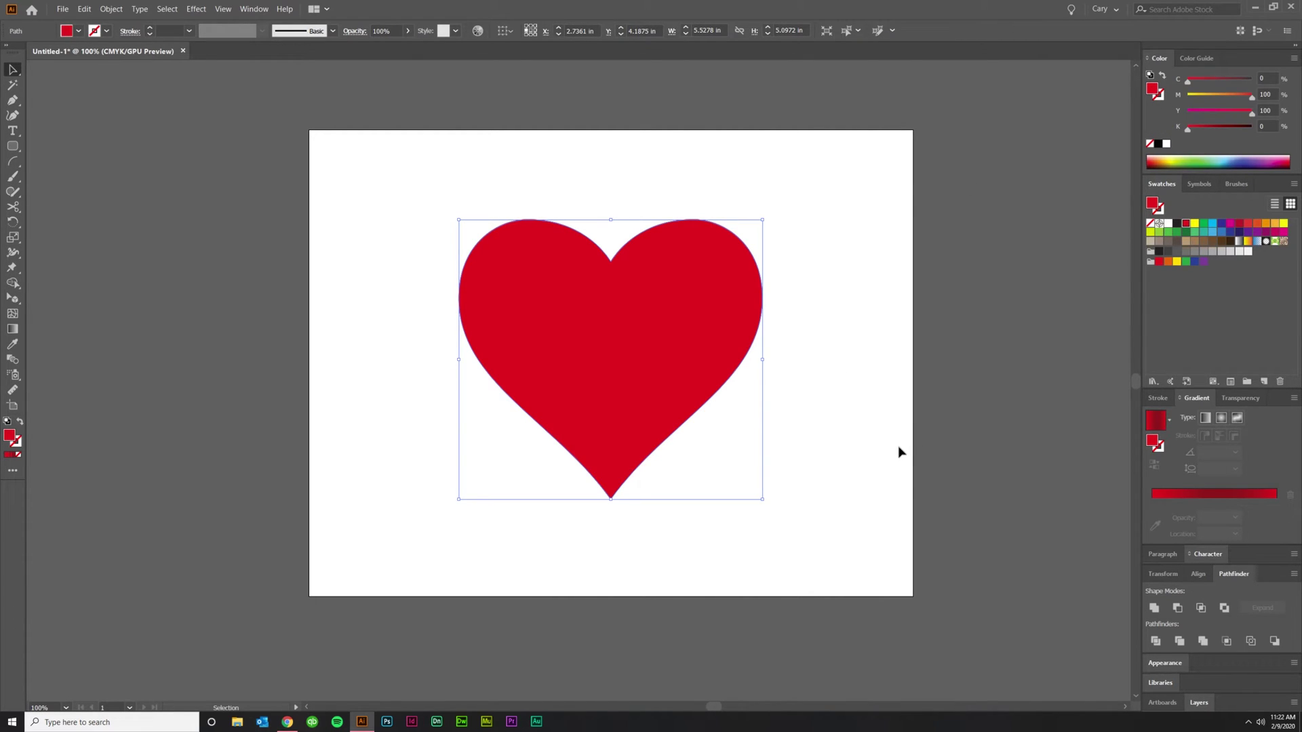
drag(706, 372, 935, 370)
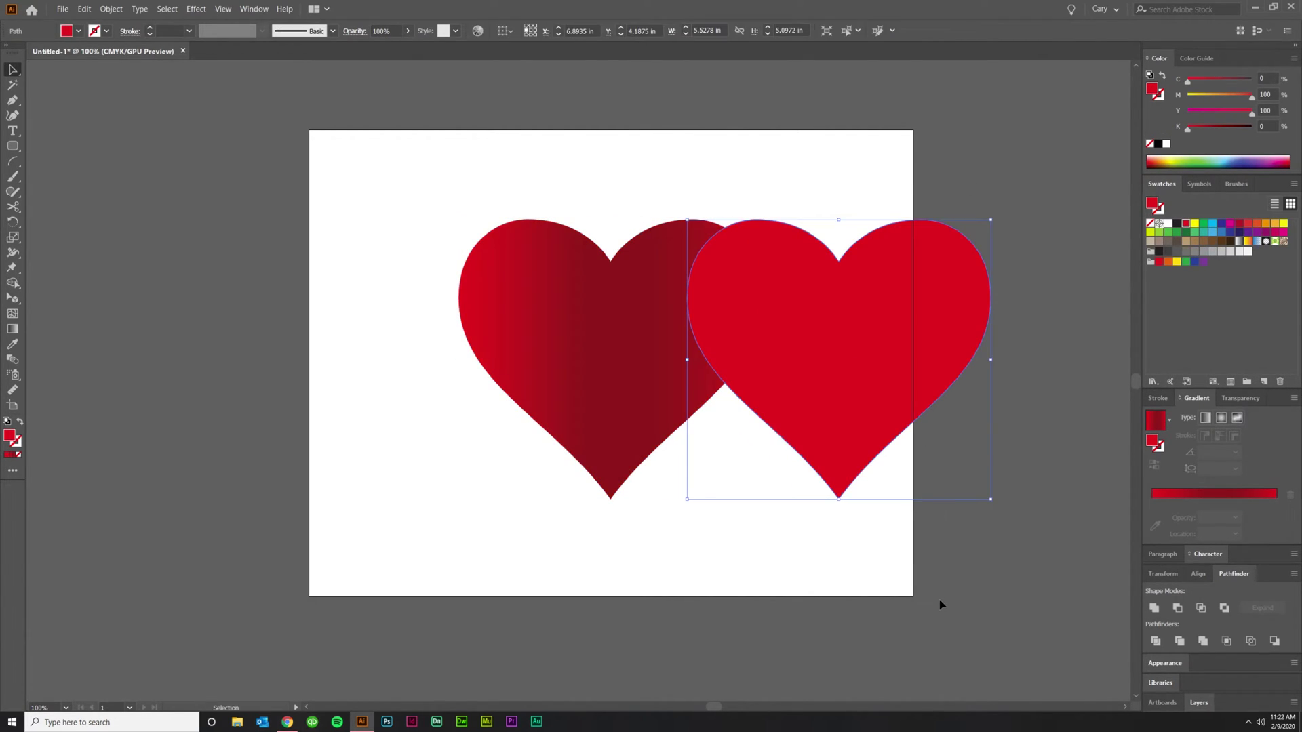
key(ctrl+z)
click(878, 536)
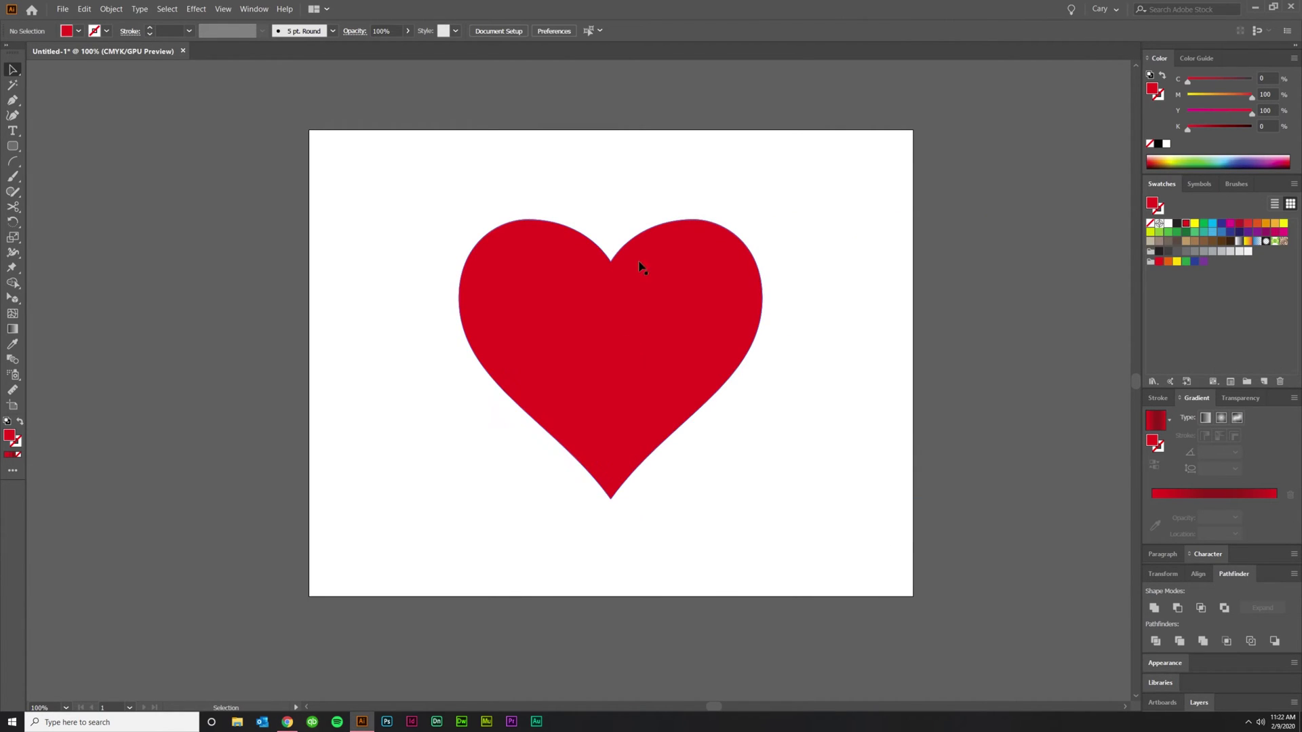
Draw a white-stroked pen curve from left of the heart, across its left edge, to the bottom tip
click(12, 102)
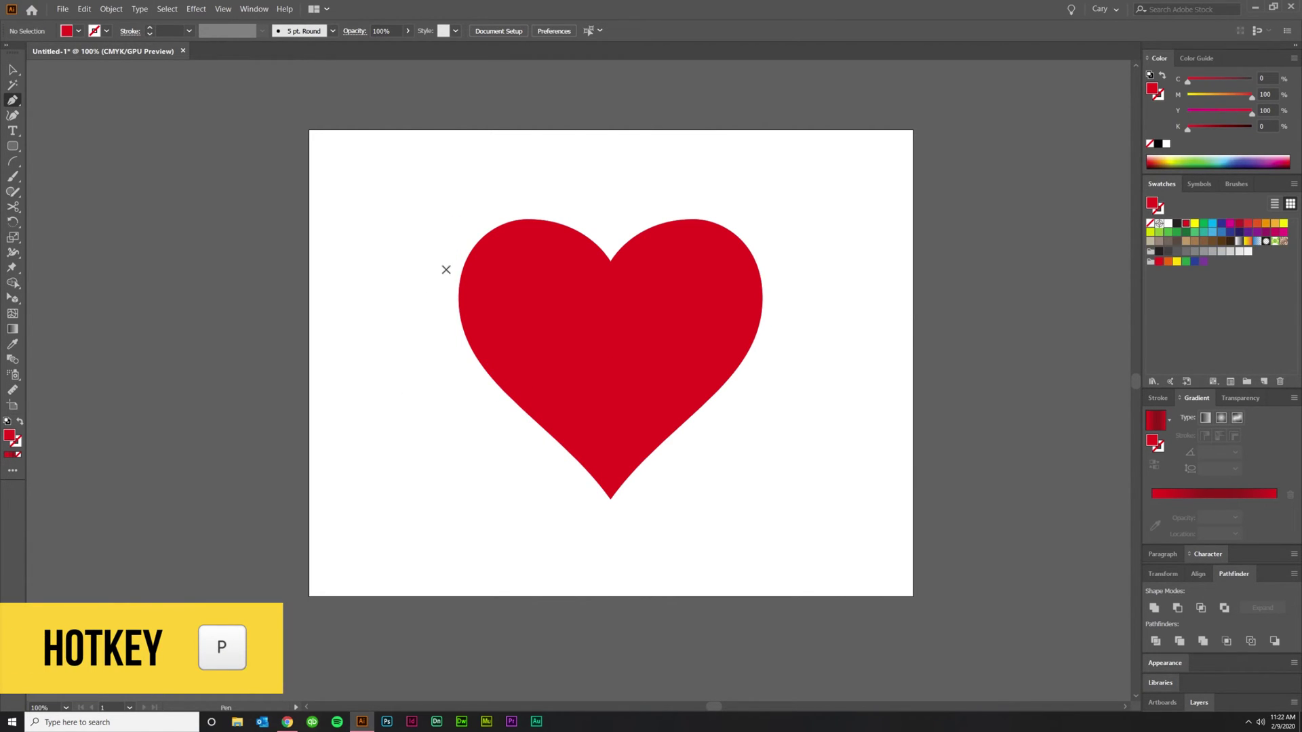
click(436, 440)
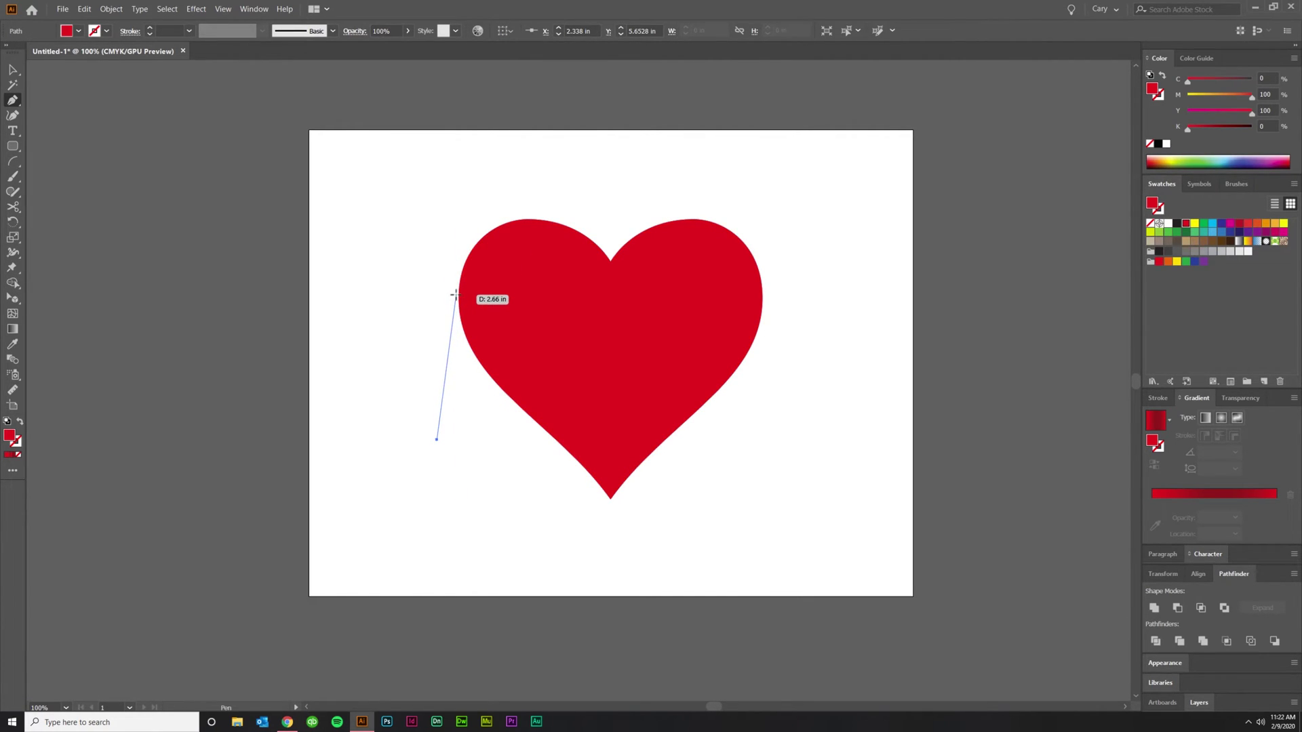
drag(459, 298, 515, 264)
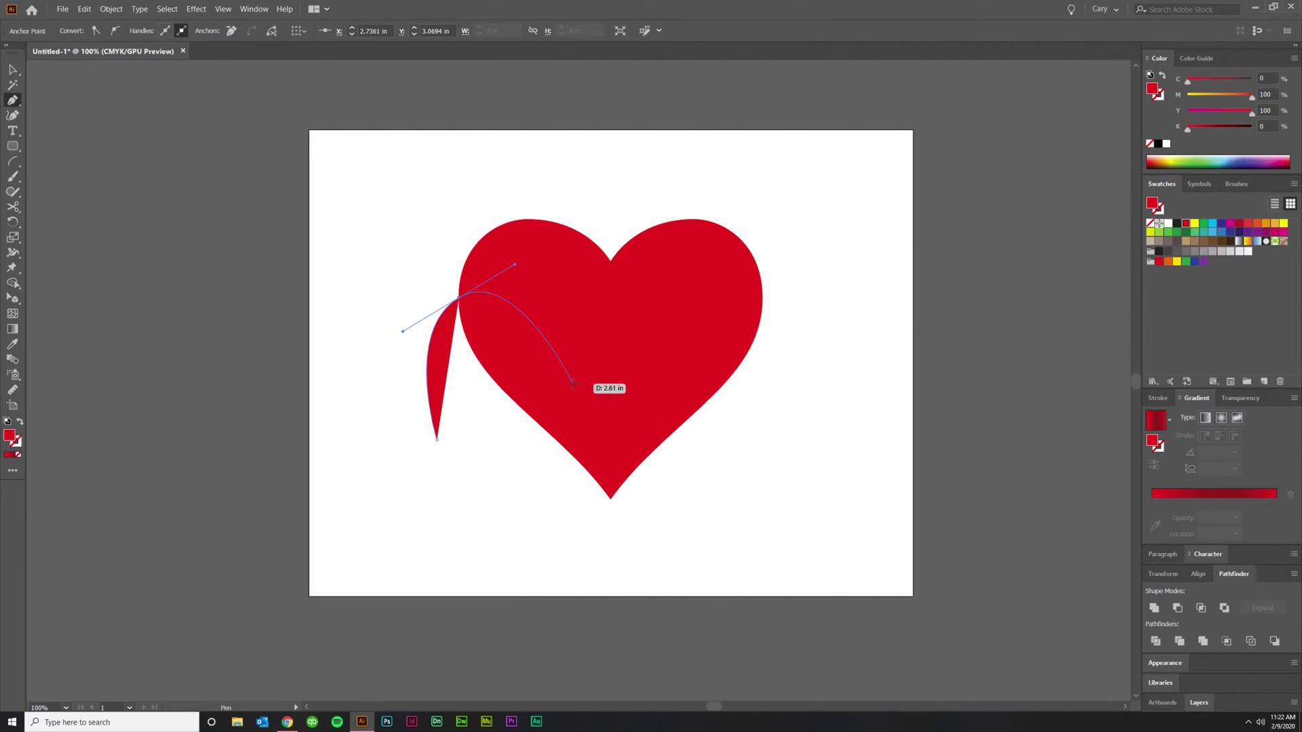
click(1163, 77)
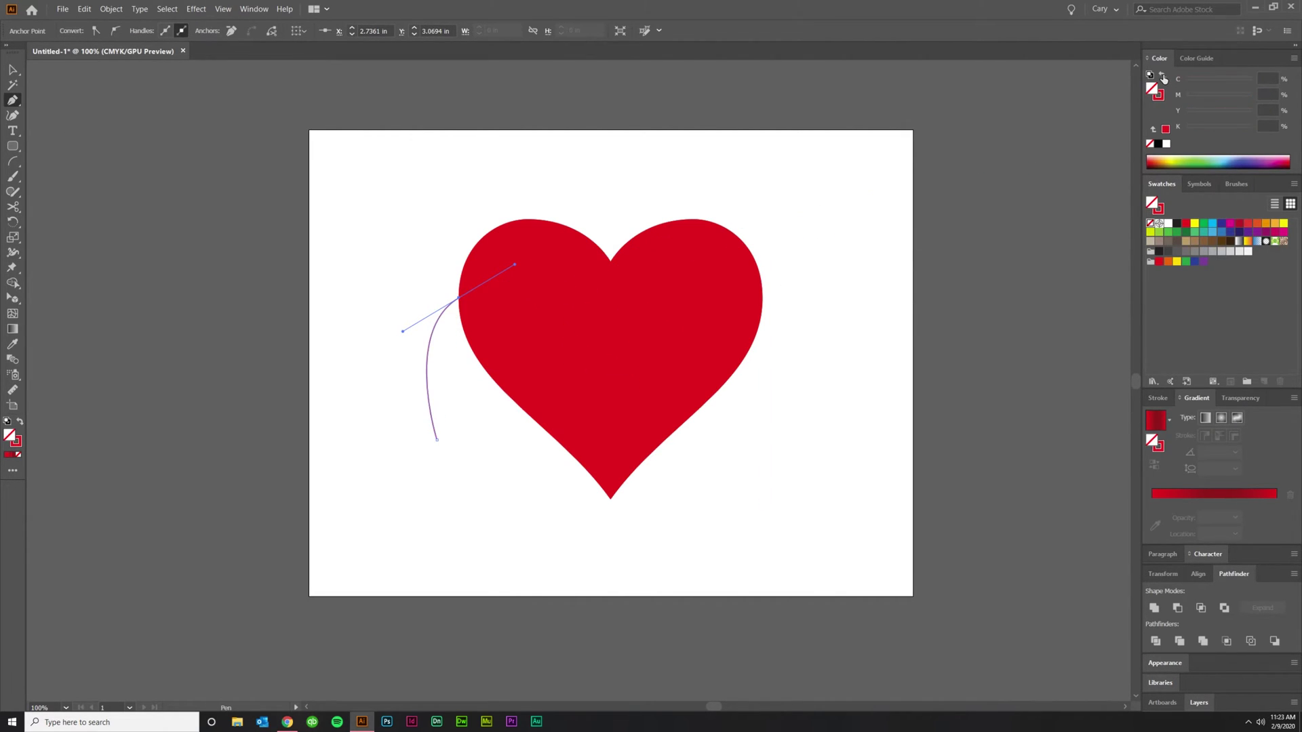
click(1161, 95)
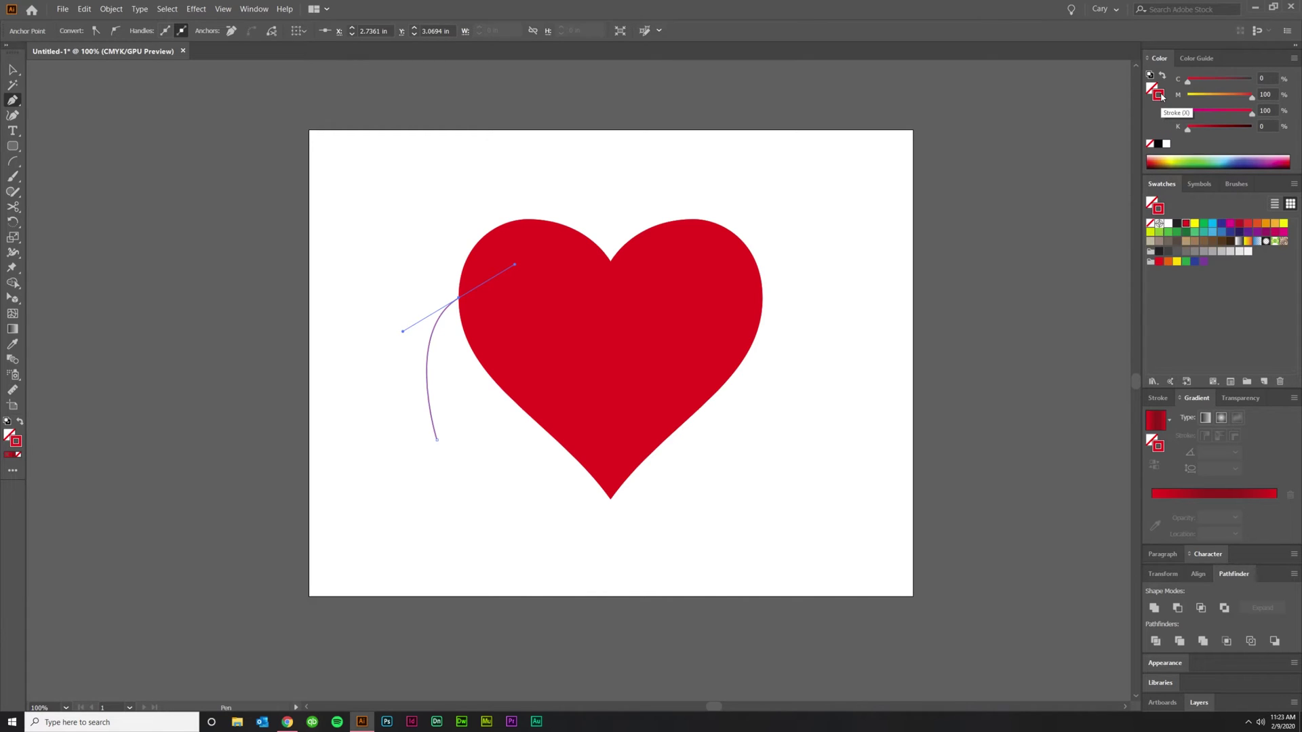
click(1167, 144)
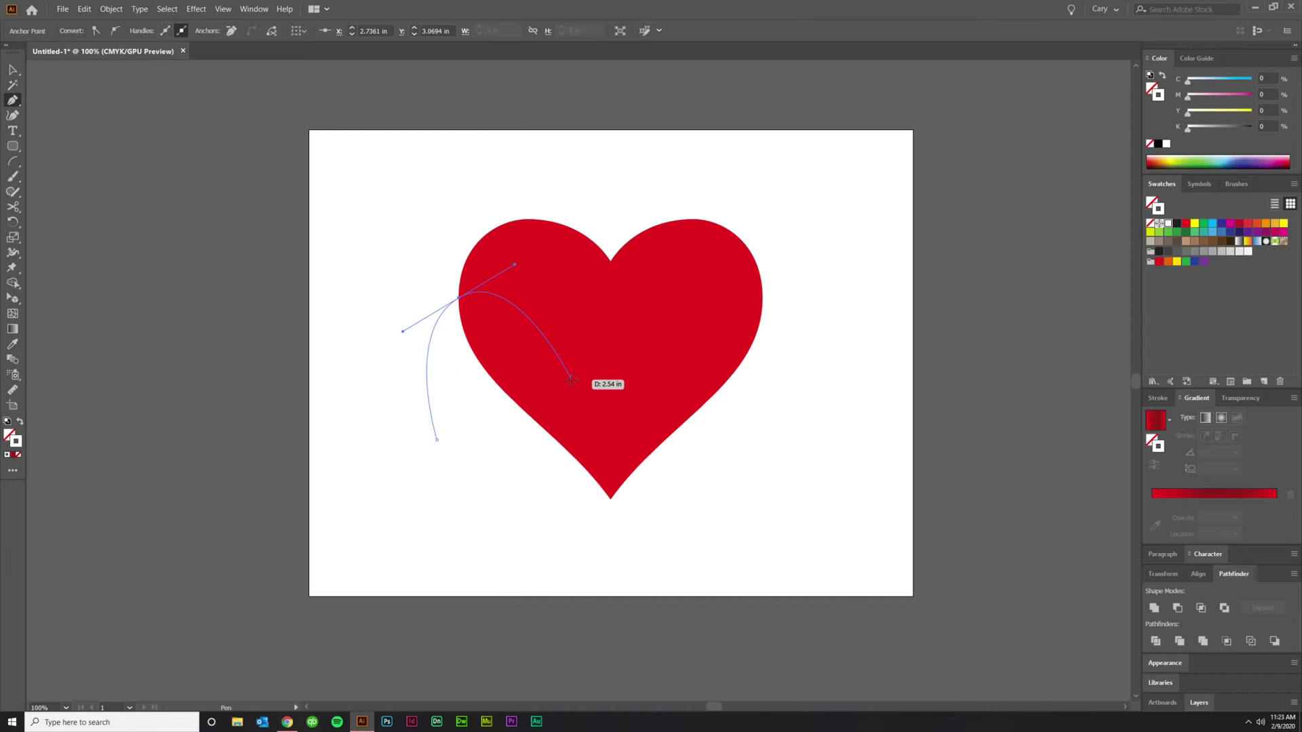
drag(575, 369, 590, 410)
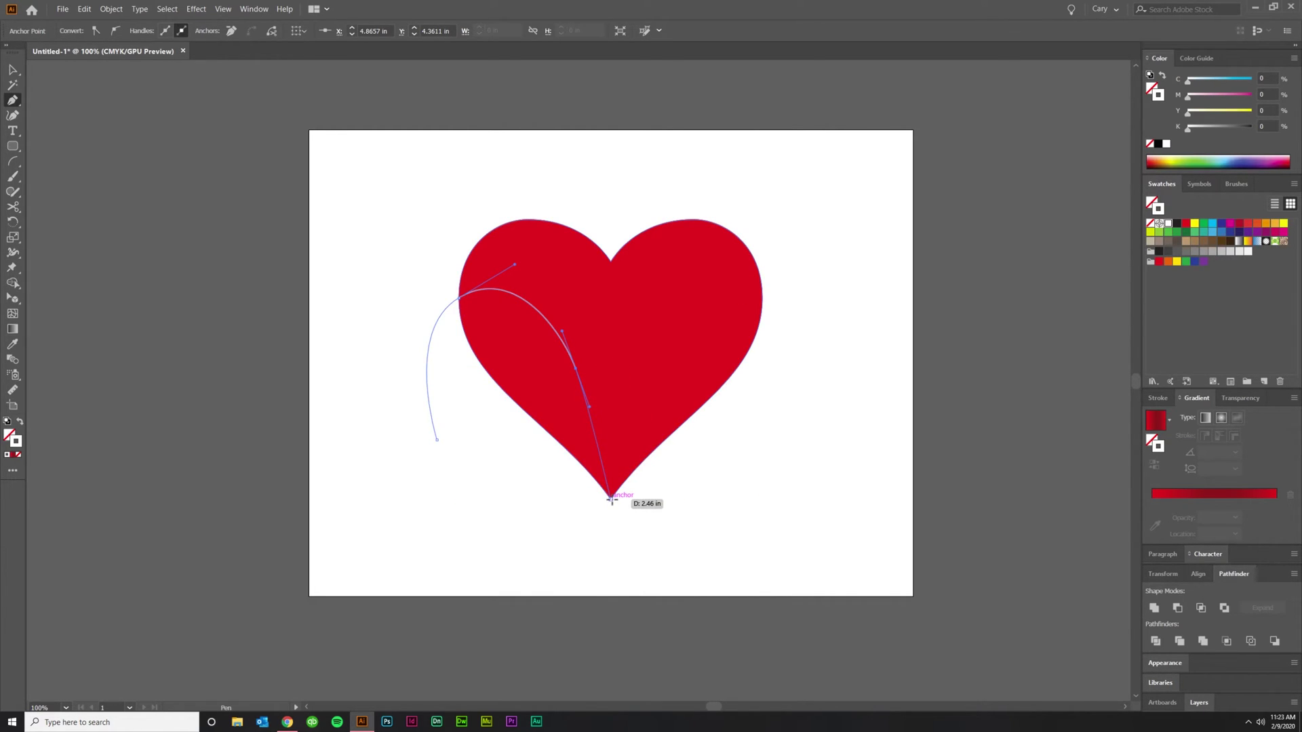
drag(611, 499, 642, 552)
End the curve at the bottom tip, undoing the extra point placed below it
key(ctrl)
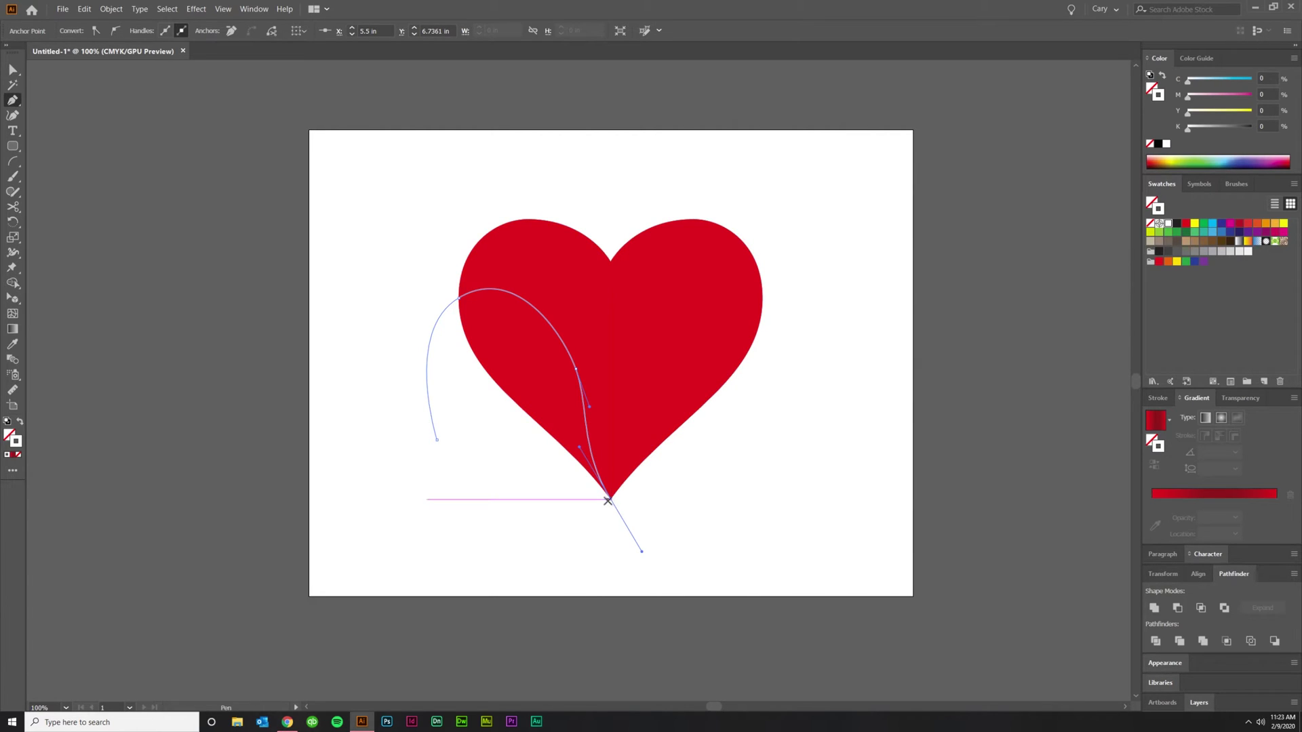
click(607, 500)
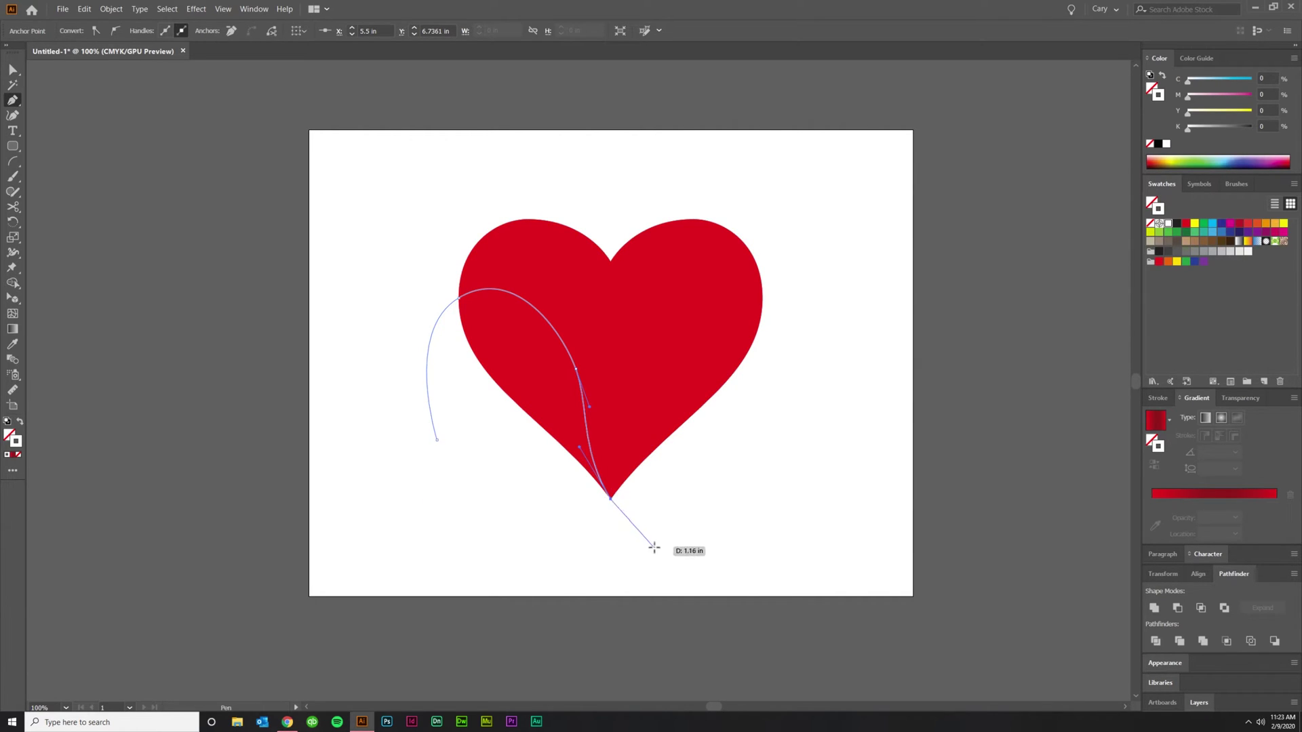
drag(668, 562, 666, 581)
ctrl+click(666, 582)
key(ctrl+z)
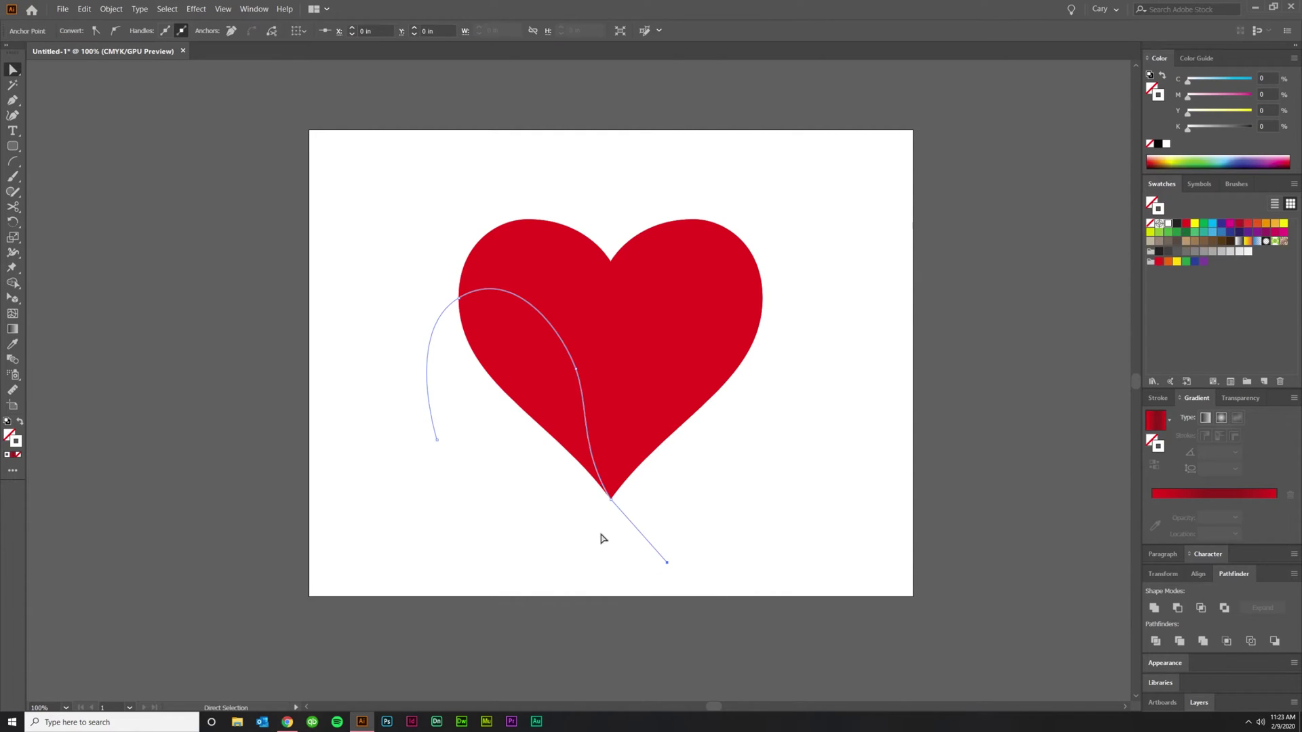
ctrl+click(560, 567)
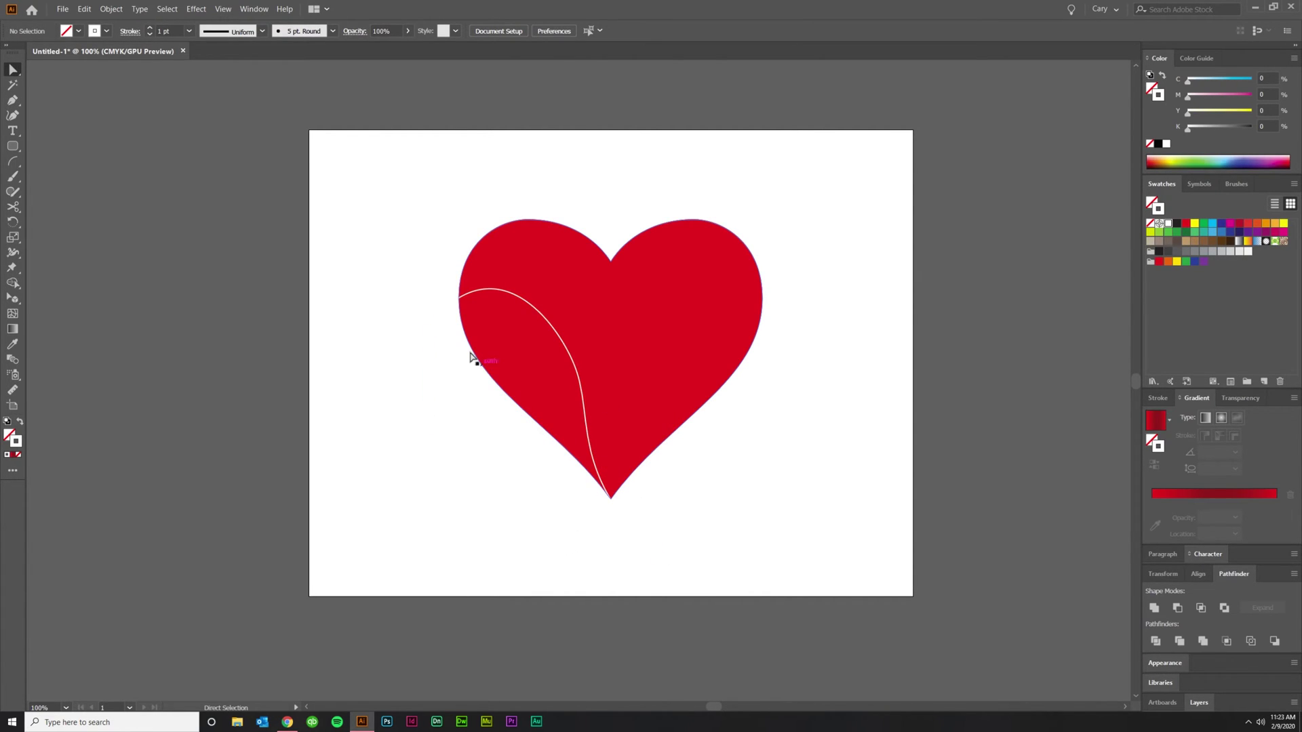
Drag the curve's anchors and handles so it follows the heart's left edge to the bottom point
click(581, 378)
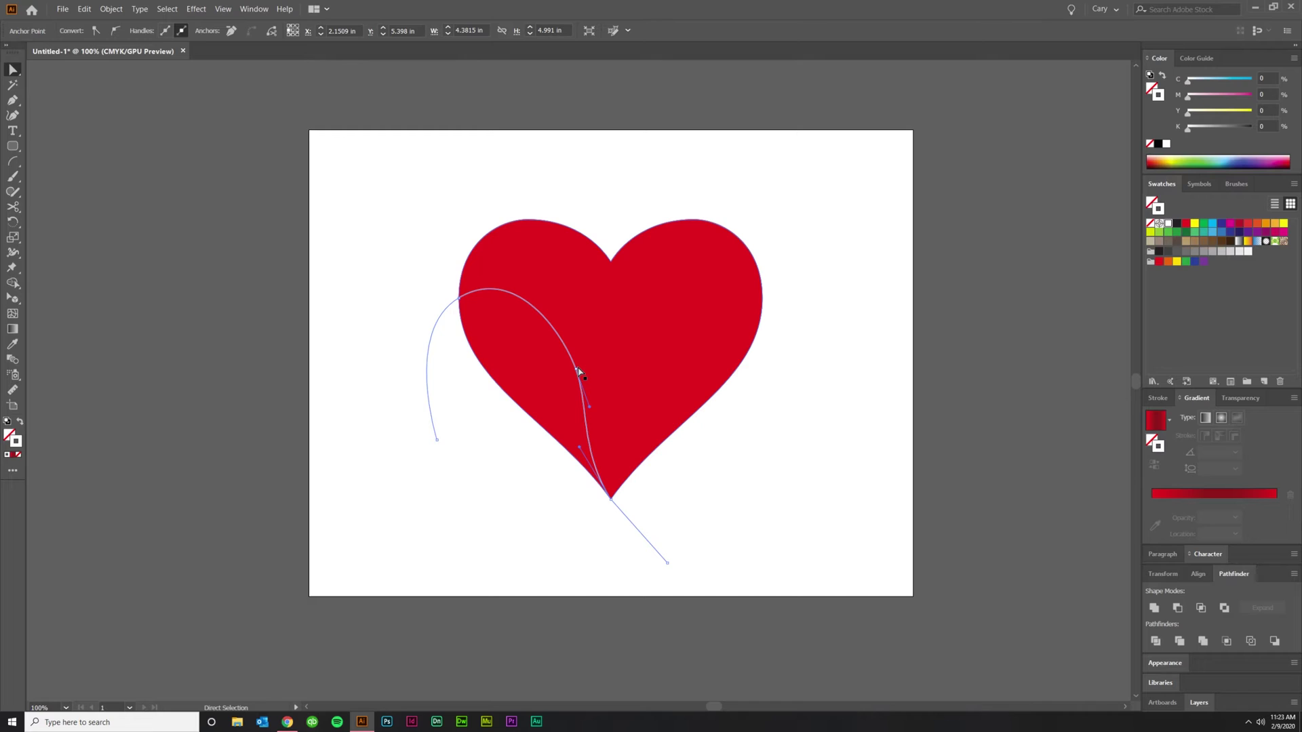
drag(575, 369, 571, 363)
click(763, 517)
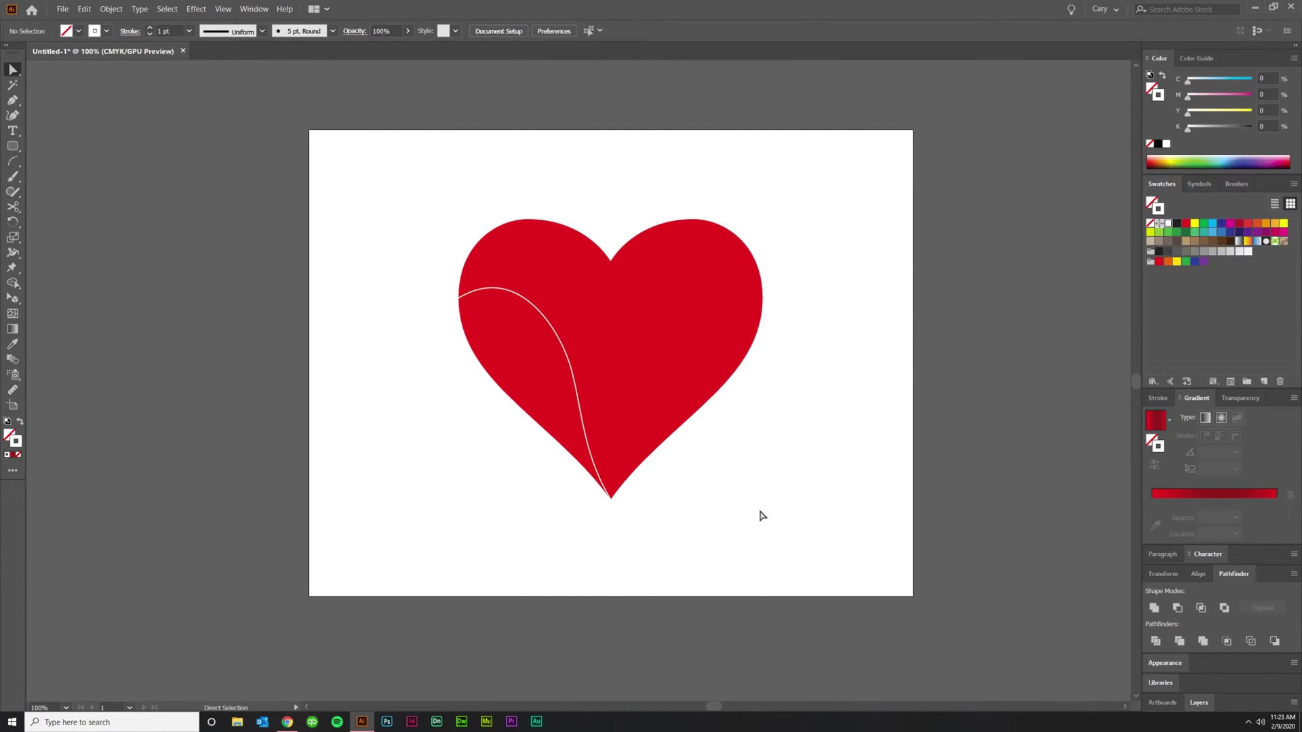
click(610, 498)
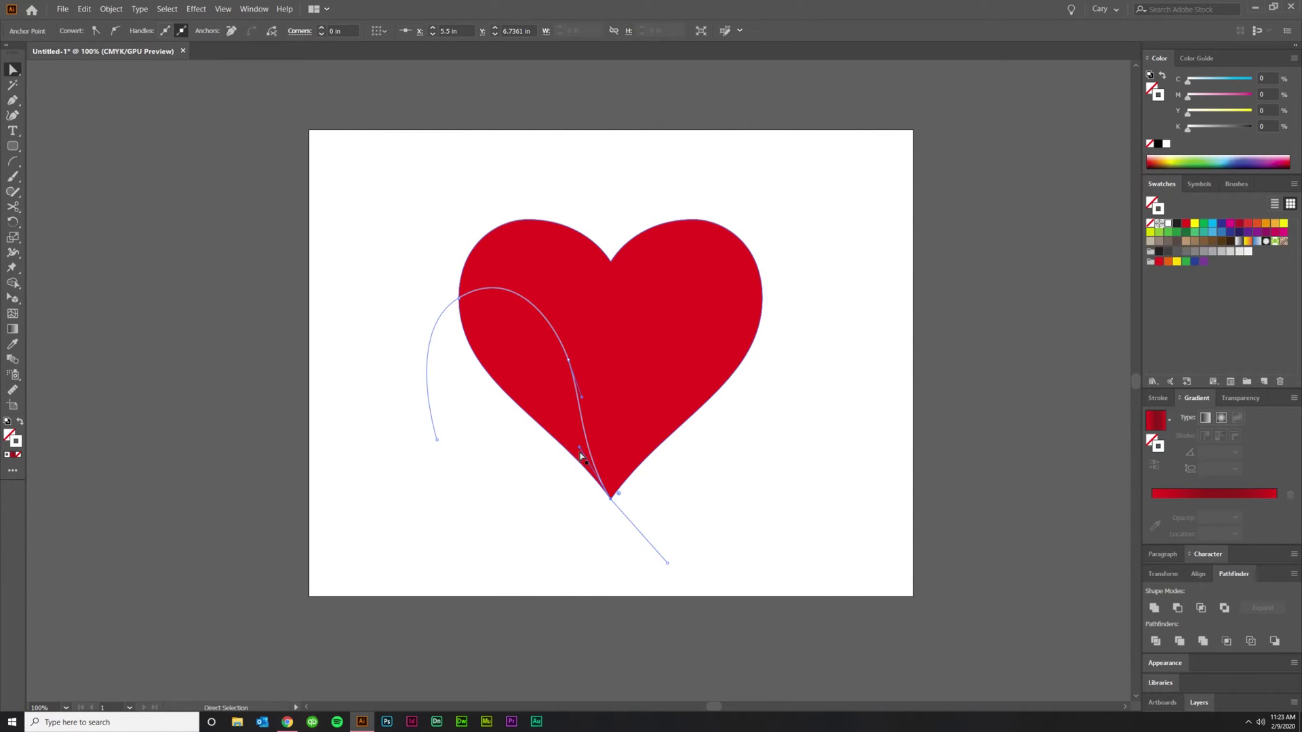
mouse_move(579, 447)
mouse_down()
mouse_move(557, 438)
mouse_move(581, 465)
mouse_up()
Adjust the direction handles on the white curve's upper anchor
click(718, 529)
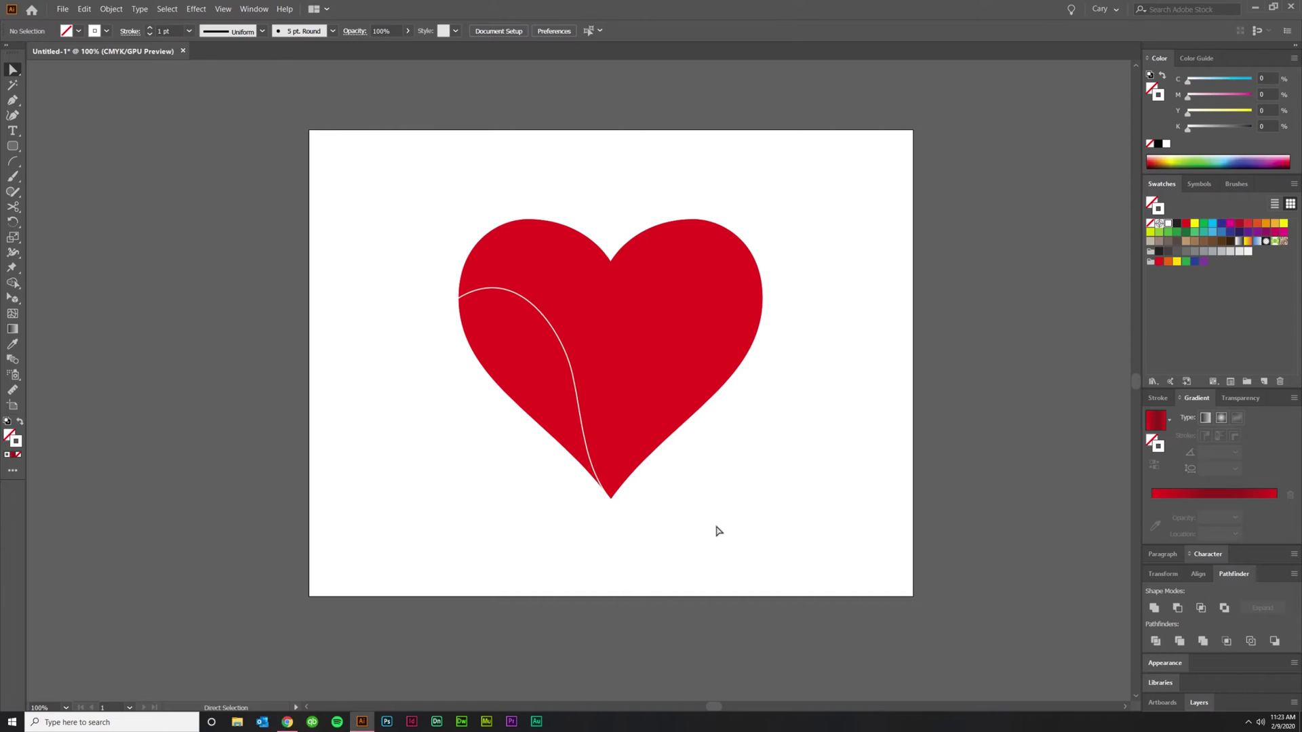
click(569, 368)
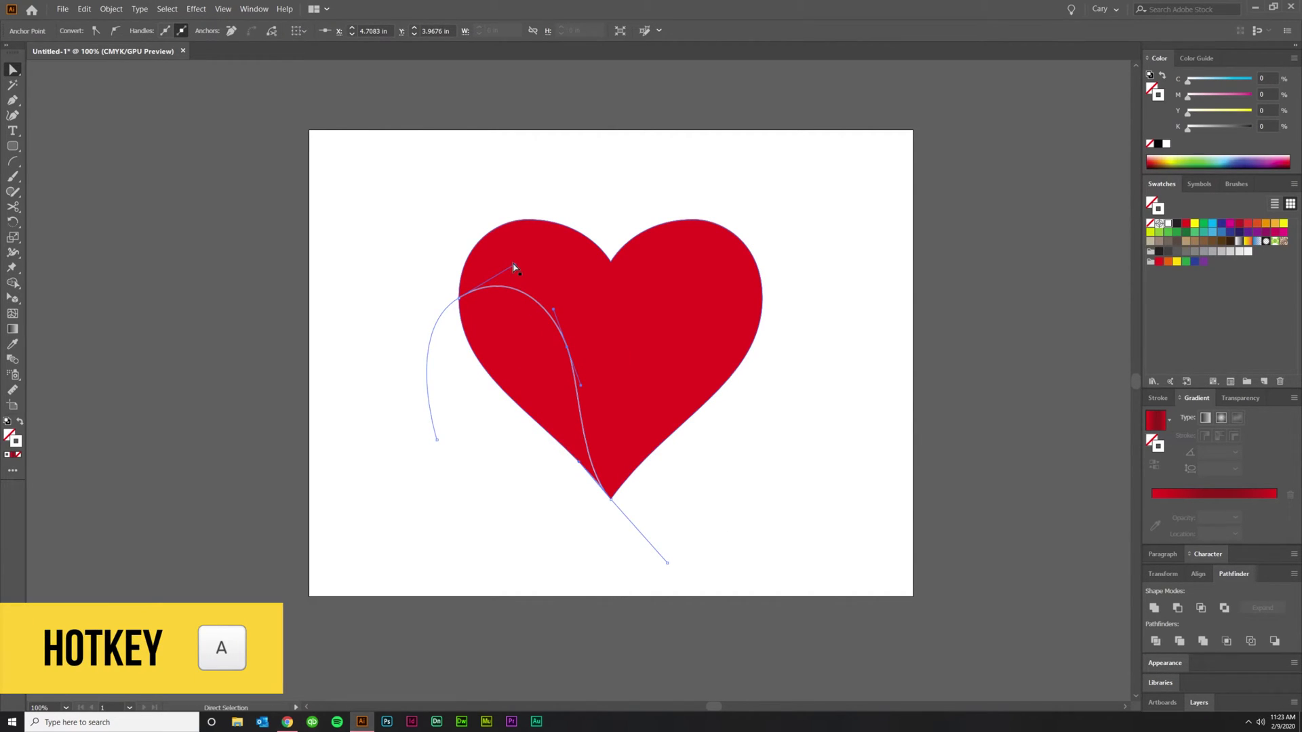
drag(514, 268, 521, 276)
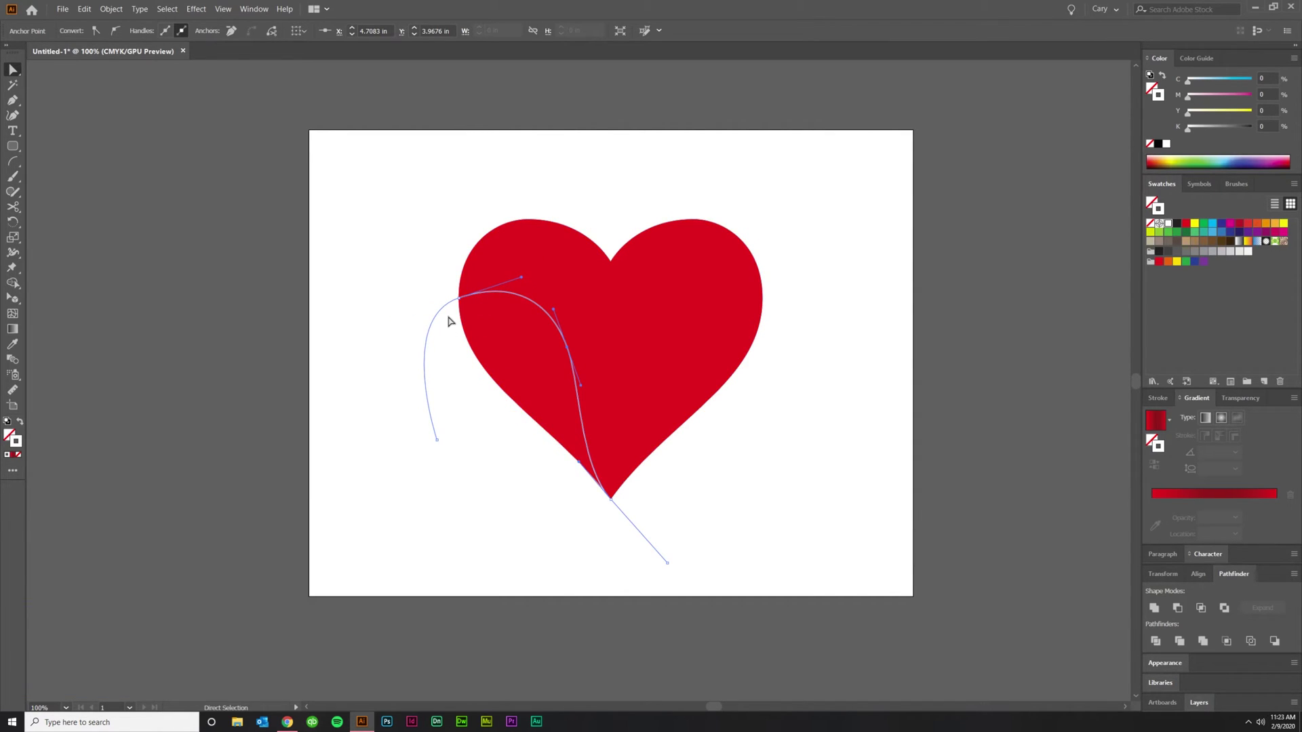
drag(460, 299, 461, 366)
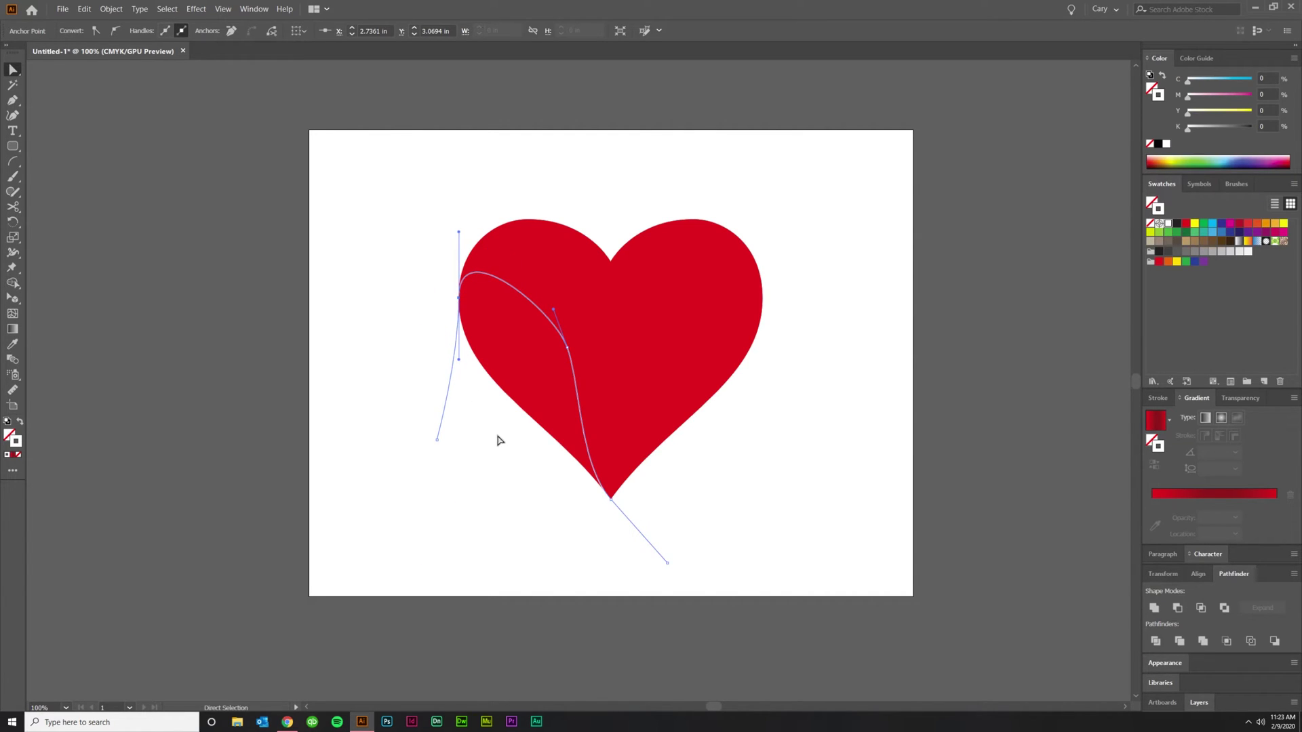
click(567, 349)
click(561, 270)
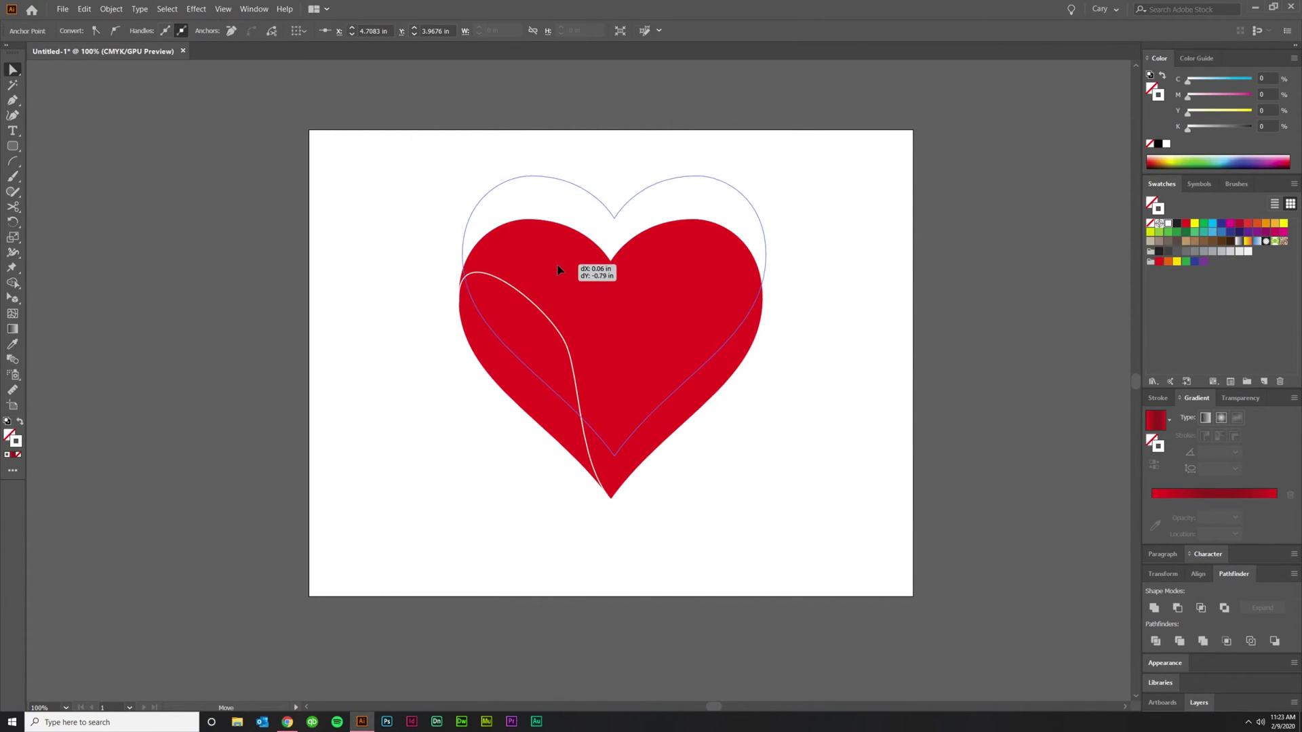
click(570, 352)
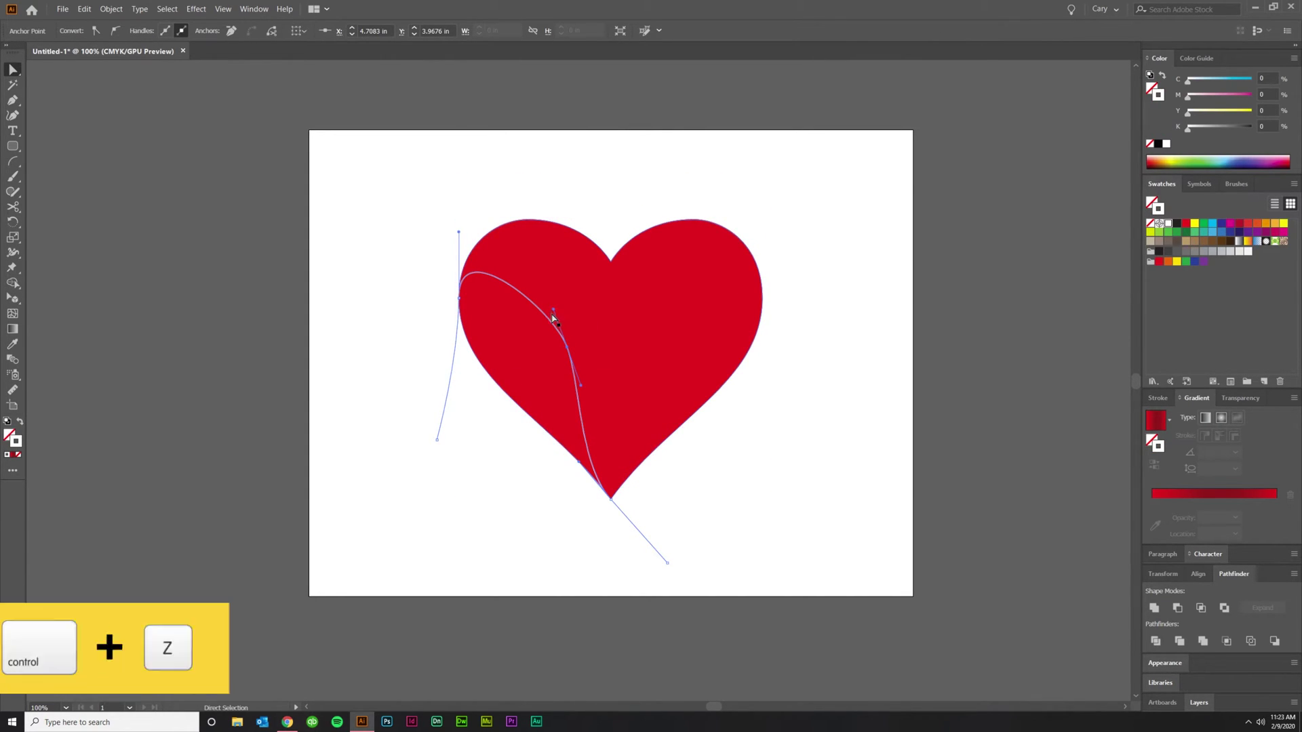
Undo the bad handle edit and drag the middle bend into a smooth arc toward the tip
key(ctrl+z)
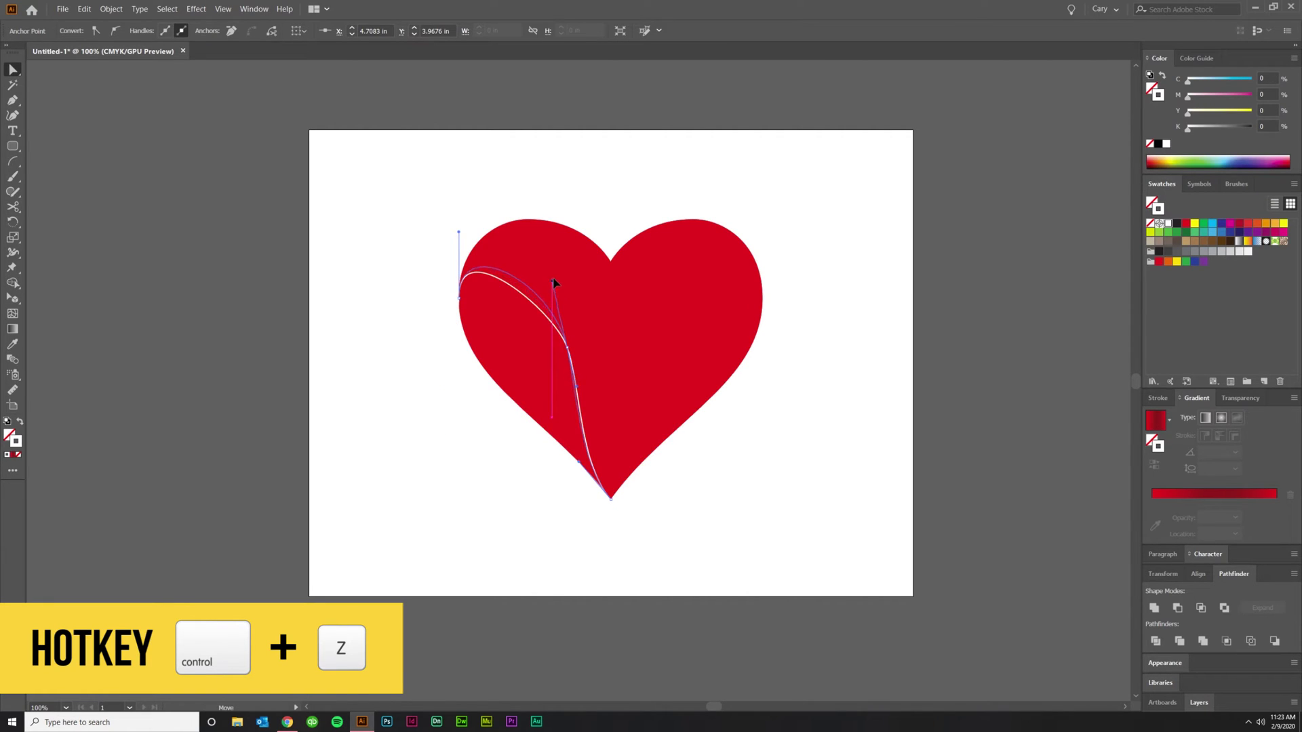
click(581, 299)
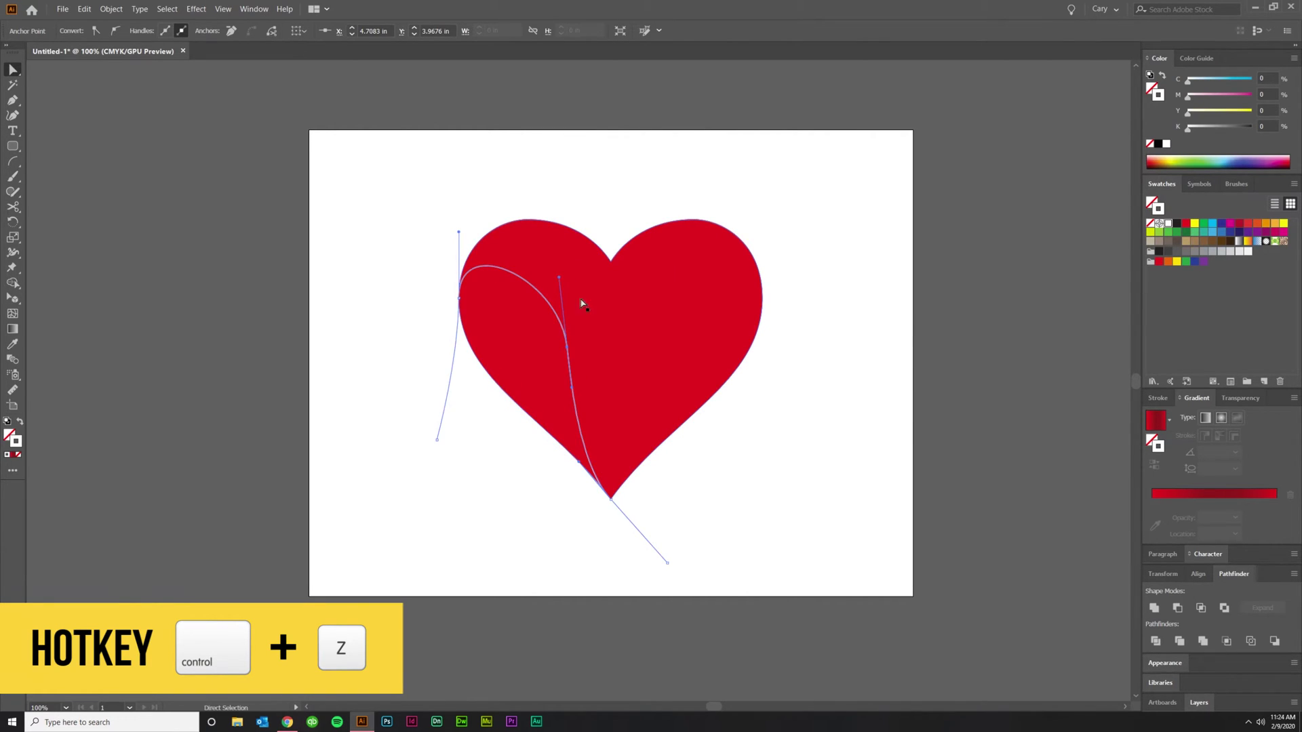
click(567, 349)
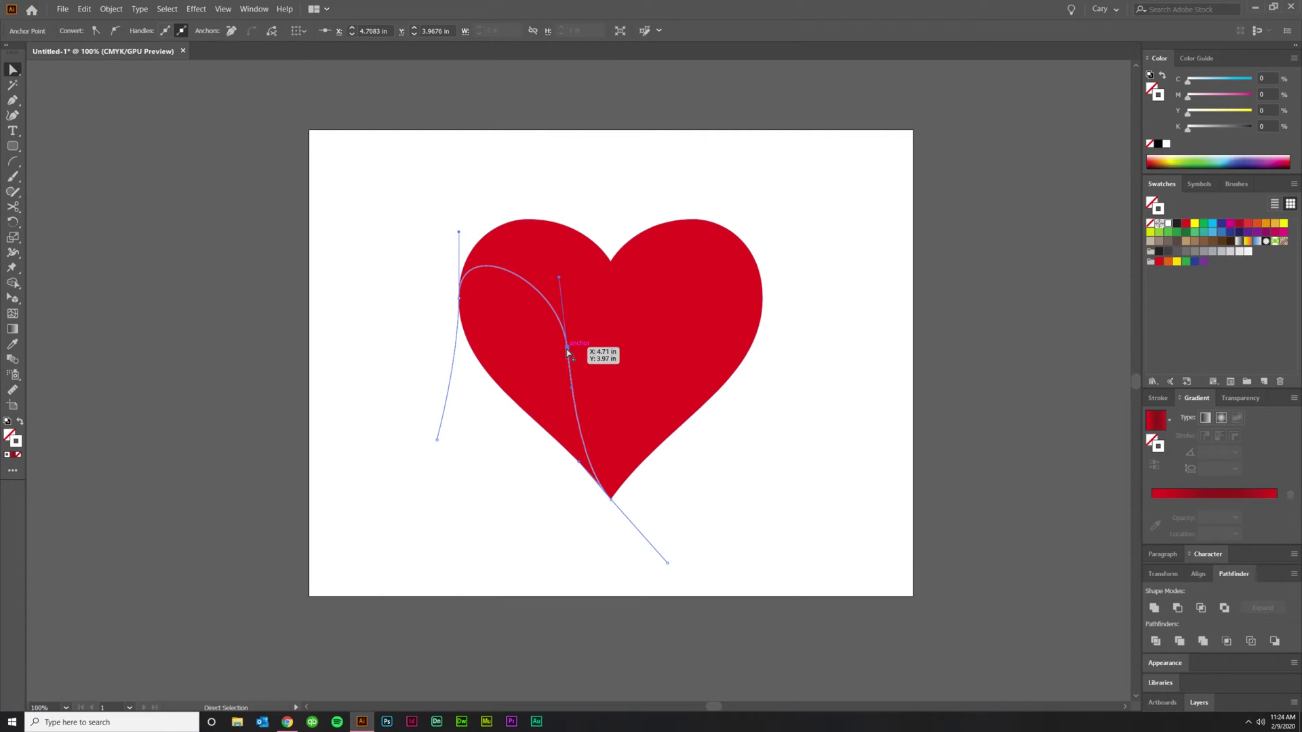
drag(572, 400, 588, 423)
click(730, 527)
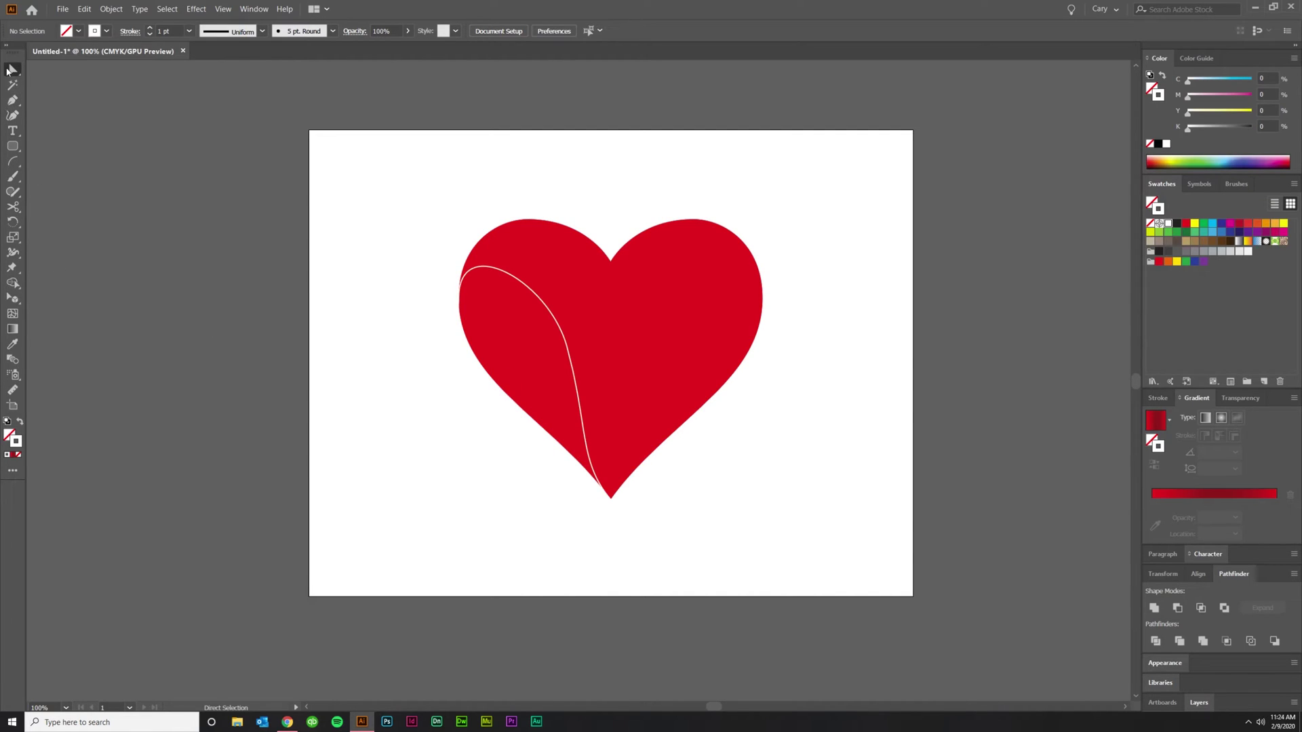
Draw a pen curve from above the top notch, through the notch, to past the right edge
key(p)
key(ctrl+equal)
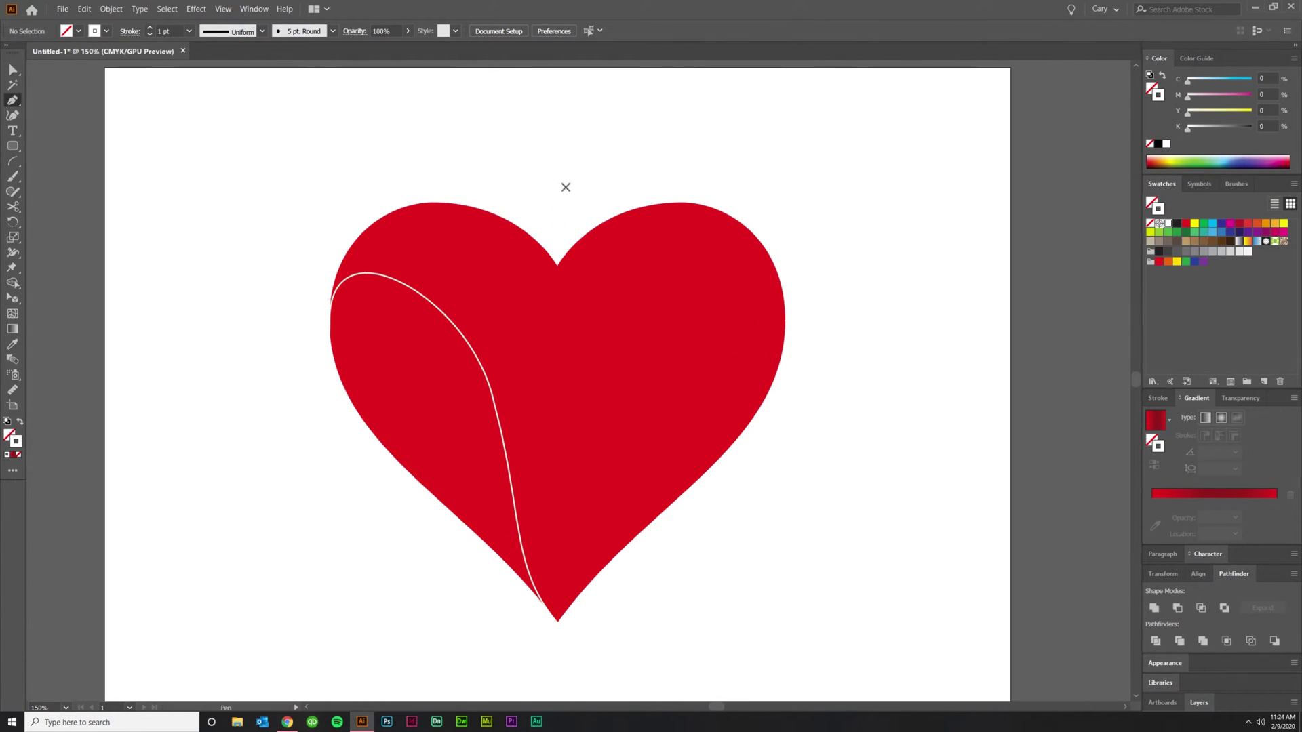
drag(560, 179, 583, 158)
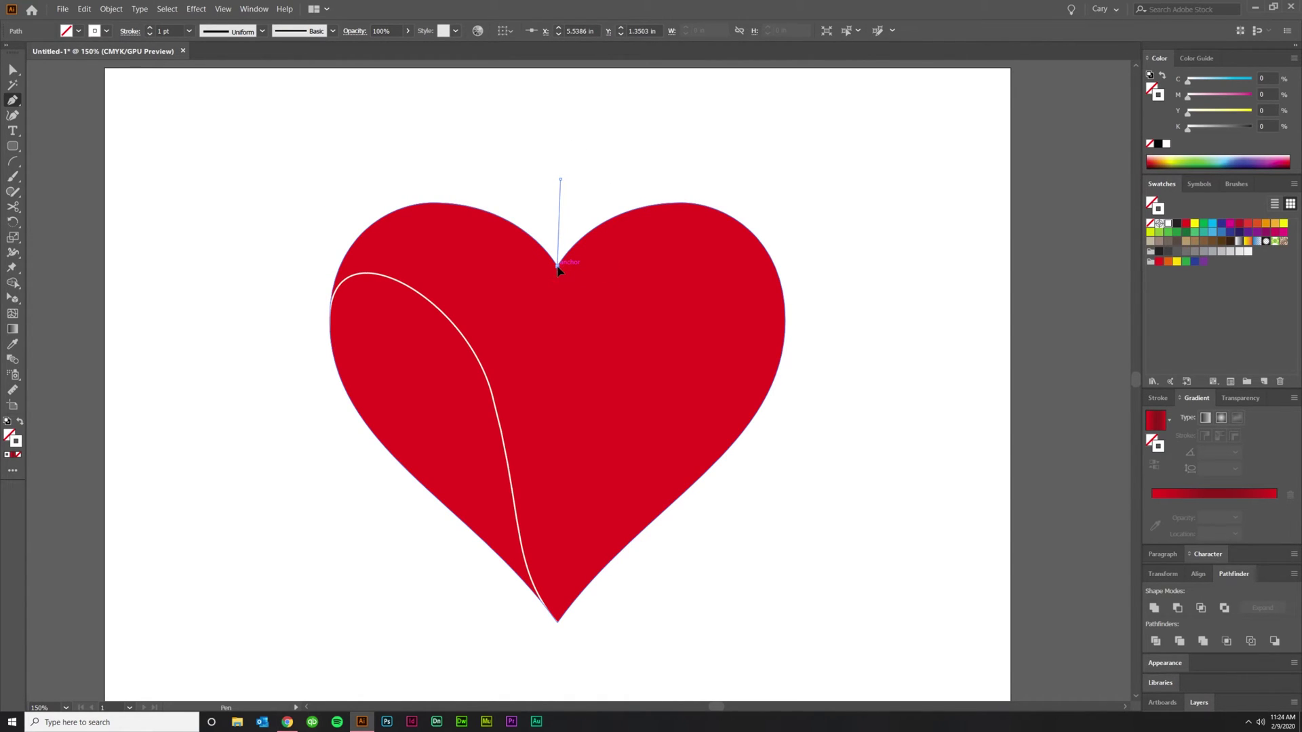
drag(557, 264, 604, 335)
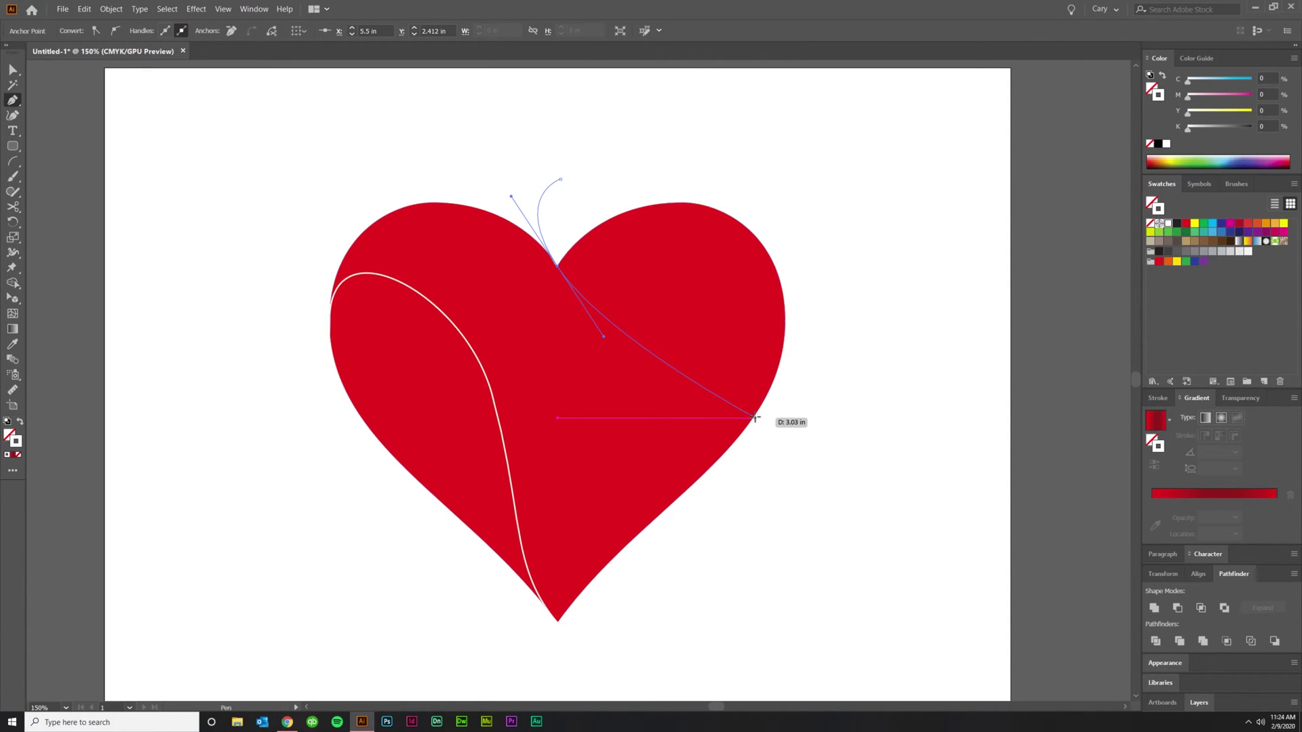
drag(752, 418, 902, 324)
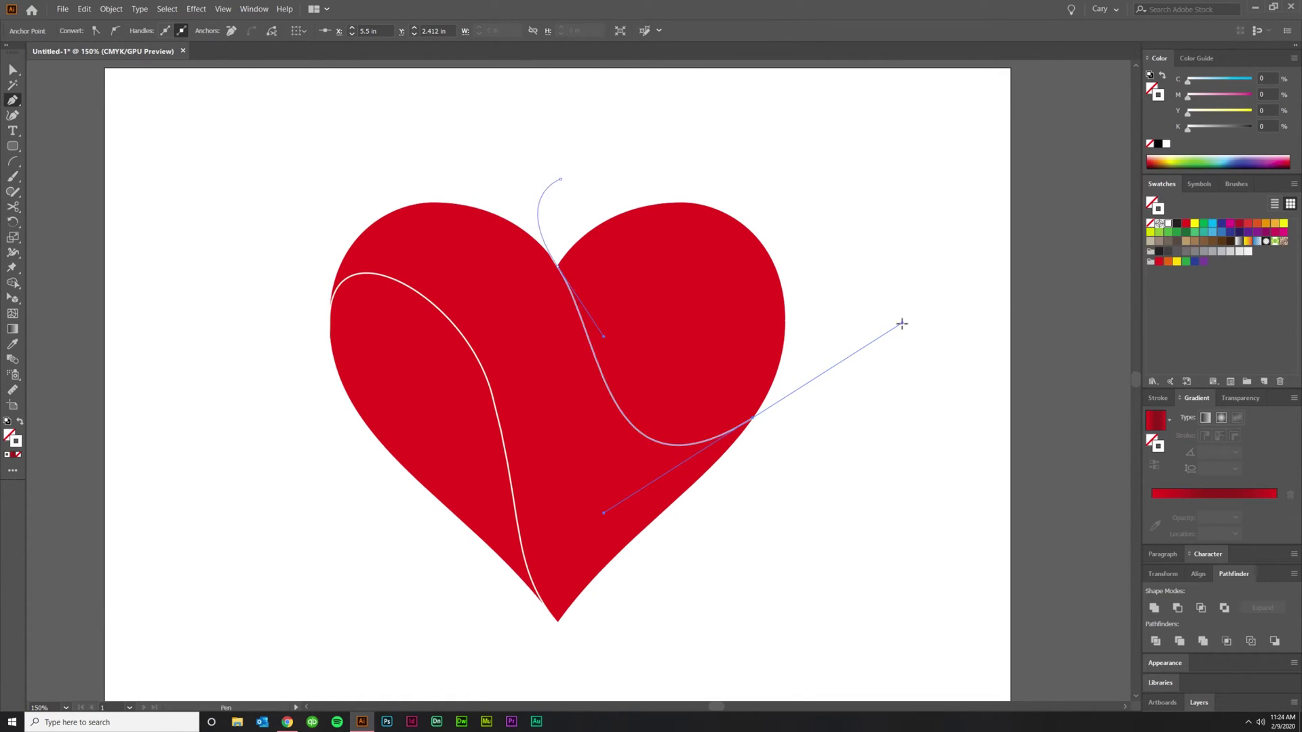
key(ctrl+z)
drag(786, 331, 872, 151)
Finish the wavy curve, return to the full artboard view and select the heart artwork
key(ctrl+minus)
key(ctrl+minus)
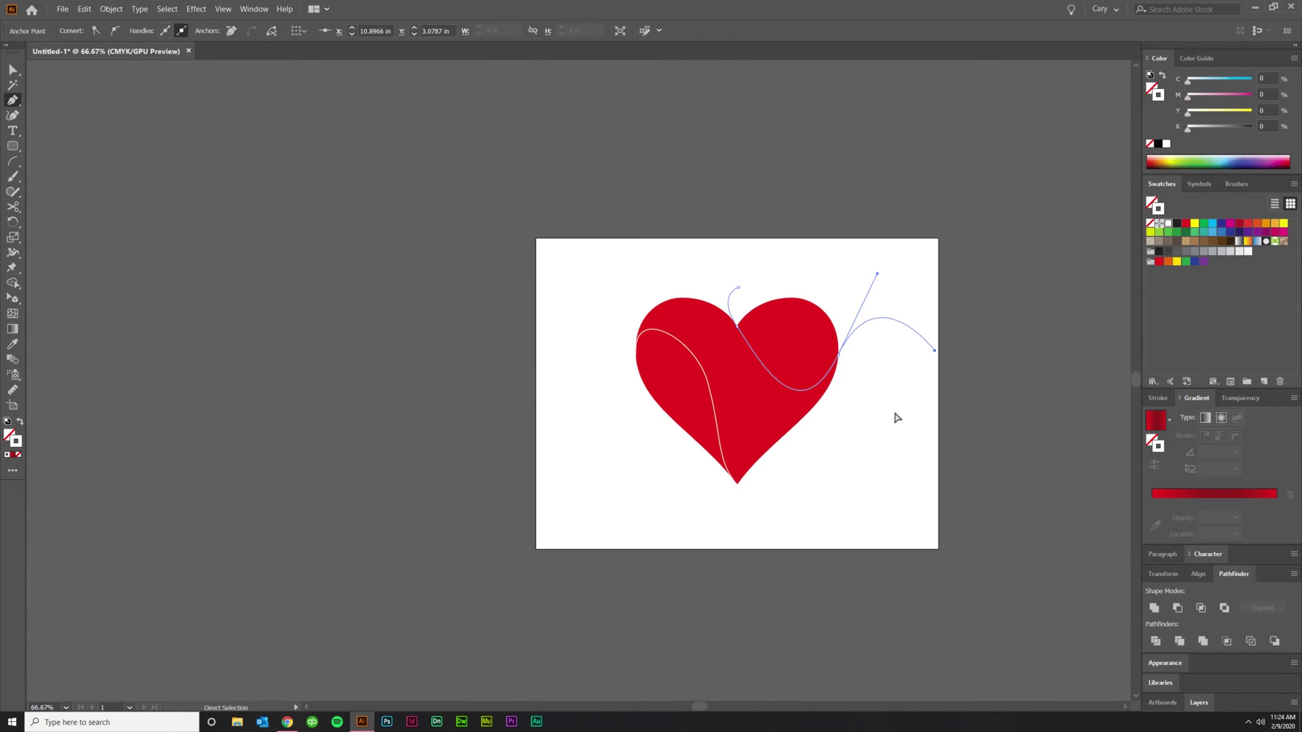
key(v)
click(872, 474)
scroll(856, 488, right, 1)
key(ctrl+plus)
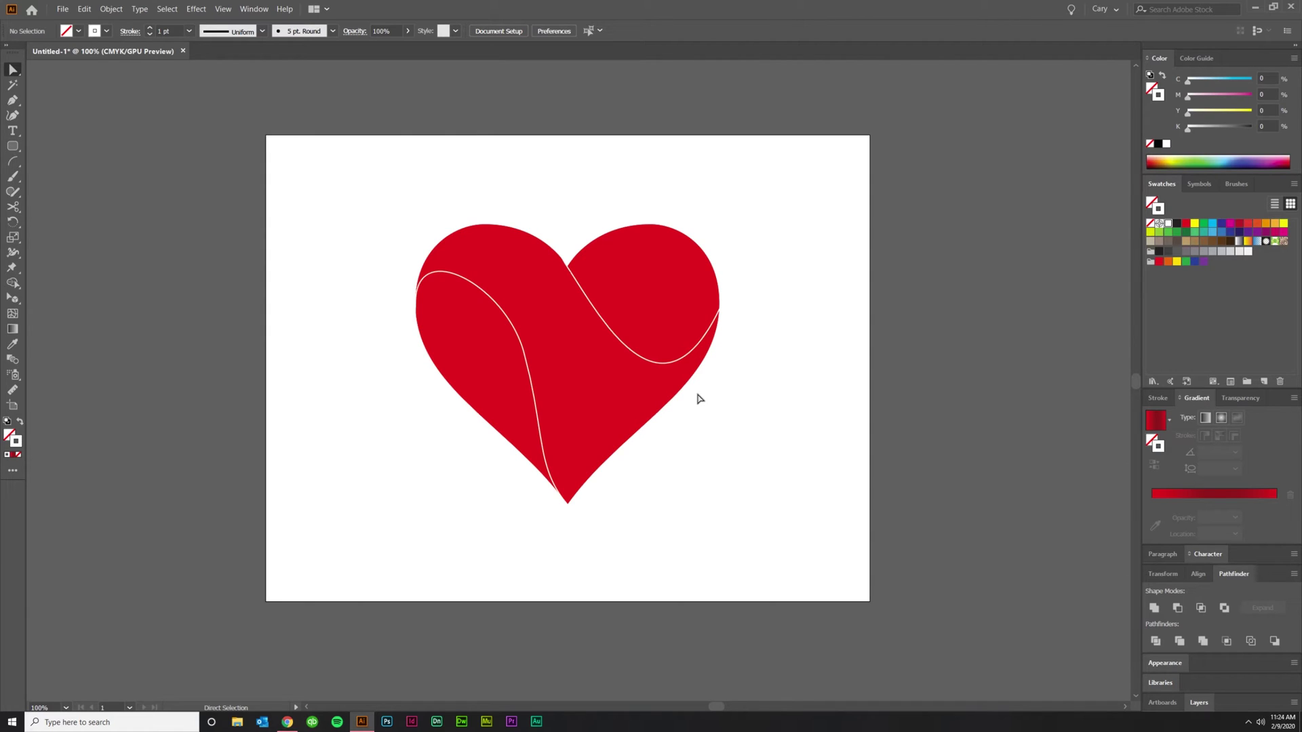
scroll(747, 459, up, 1)
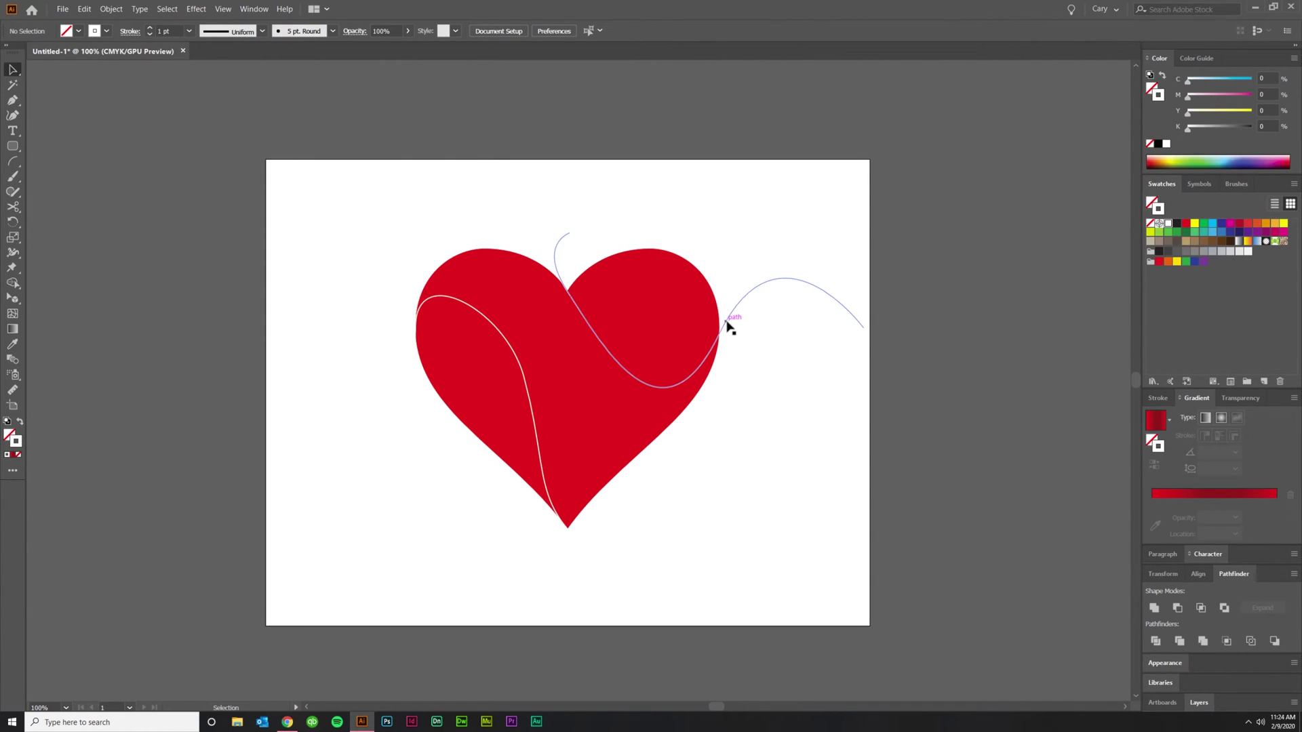
drag(747, 486, 400, 256)
Select both curves plus the heart and apply Pathfinder Divide to split it into pieces
click(436, 218)
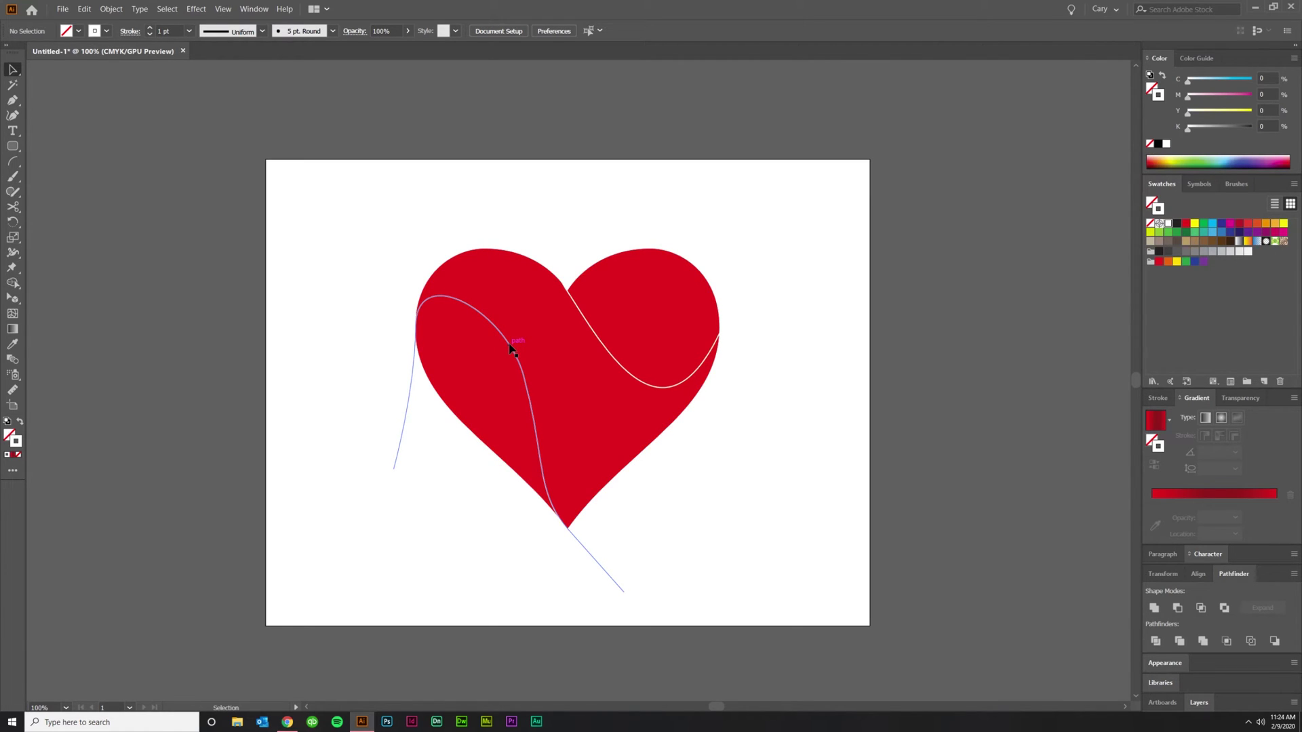
click(510, 346)
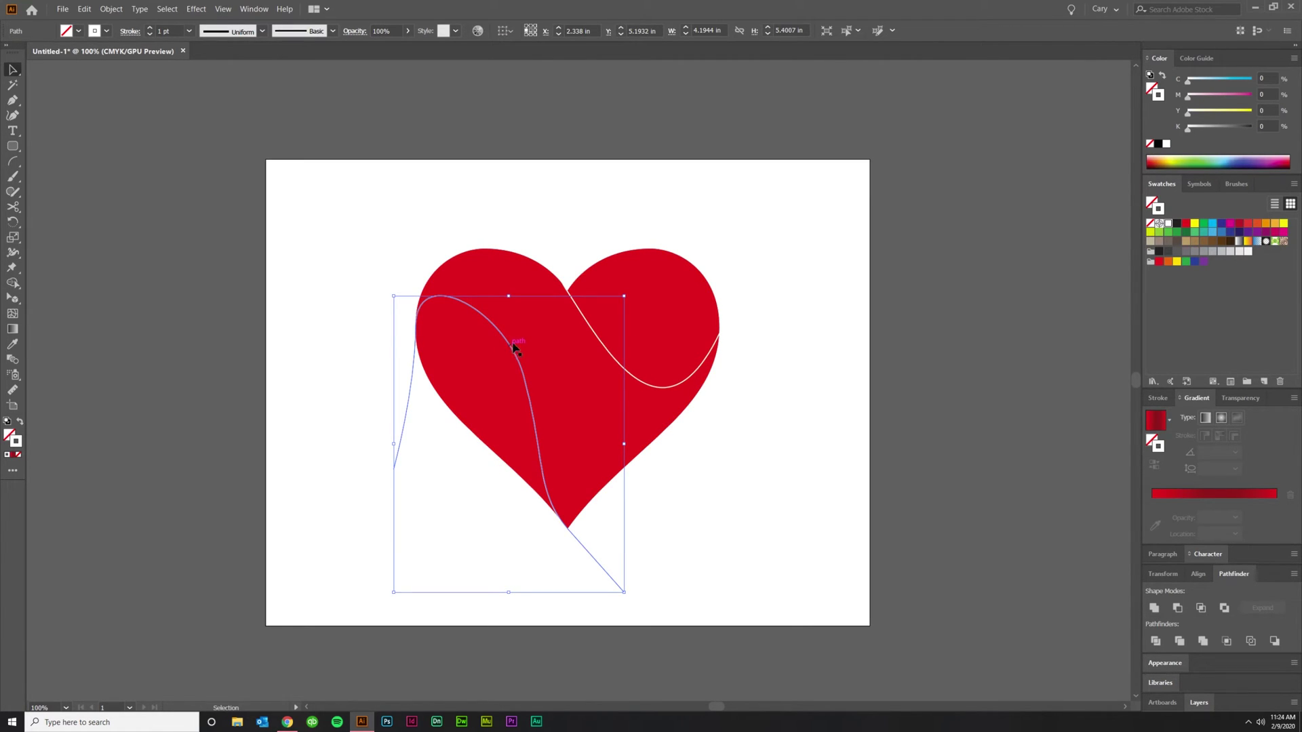
shift+click(600, 348)
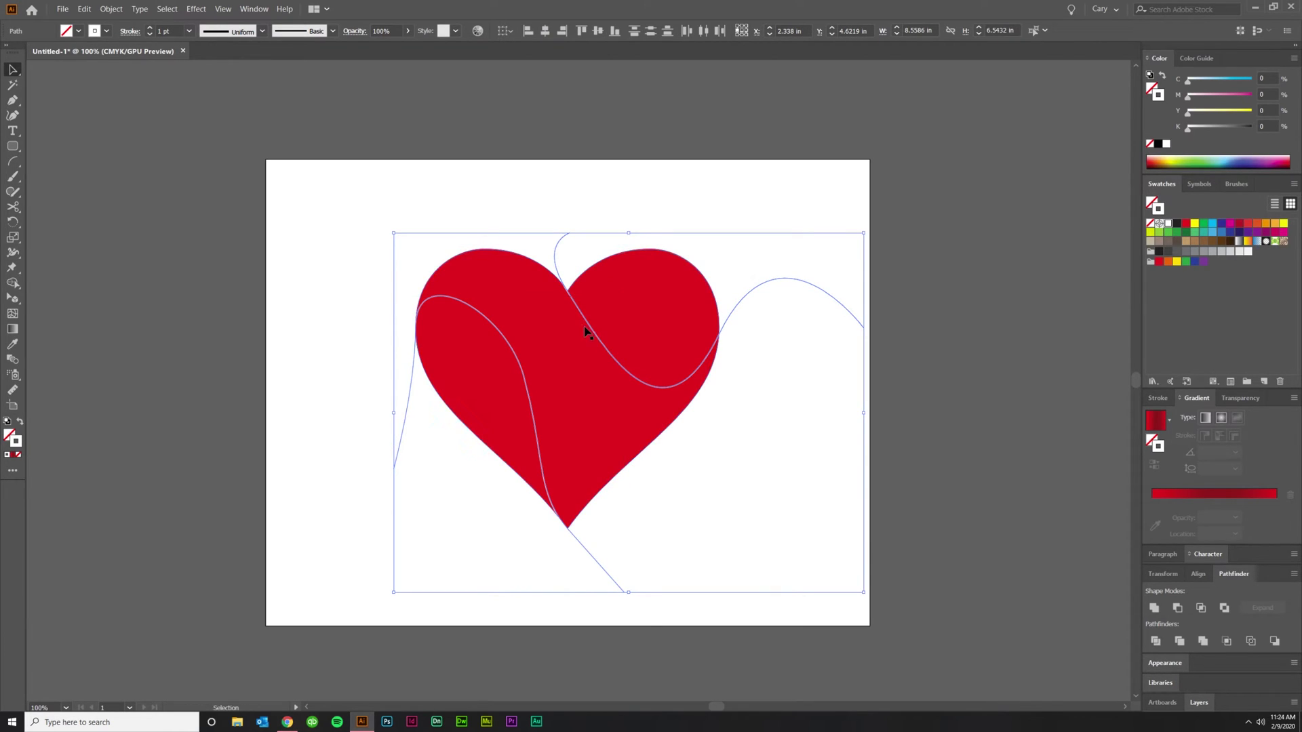
shift+click(488, 278)
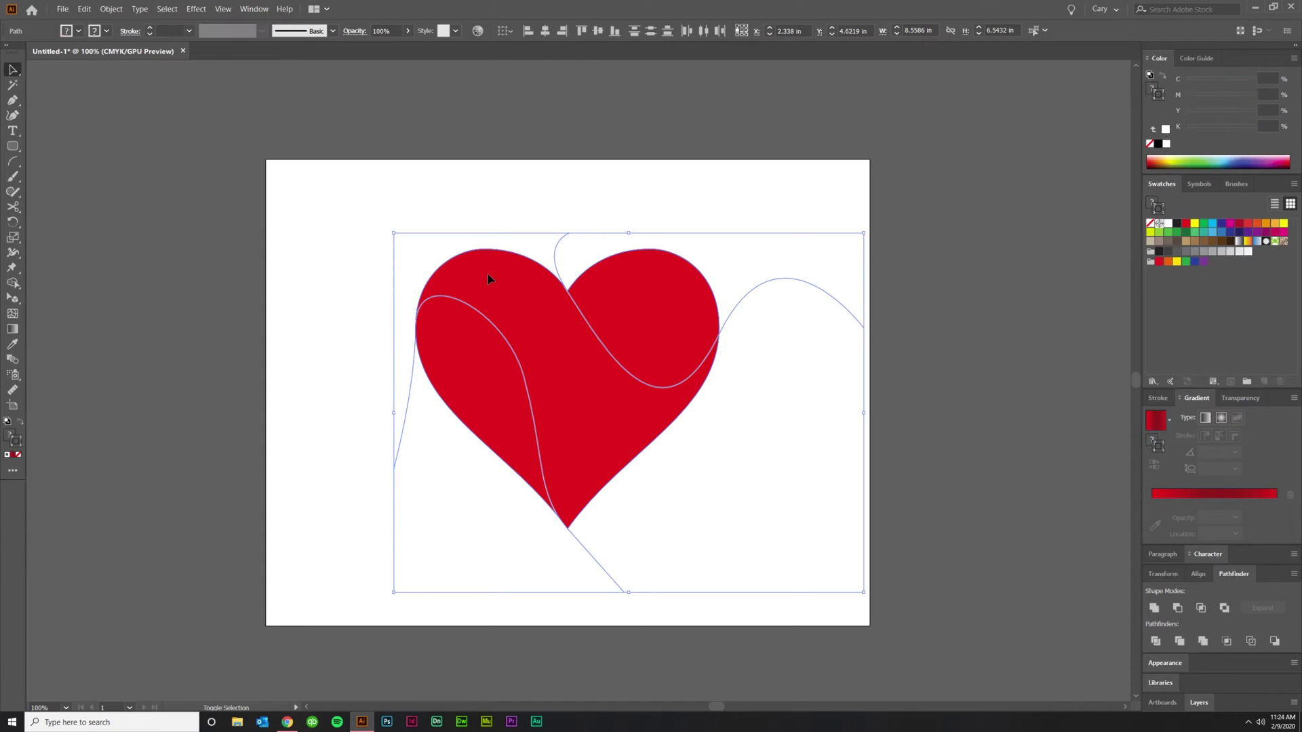
click(1155, 641)
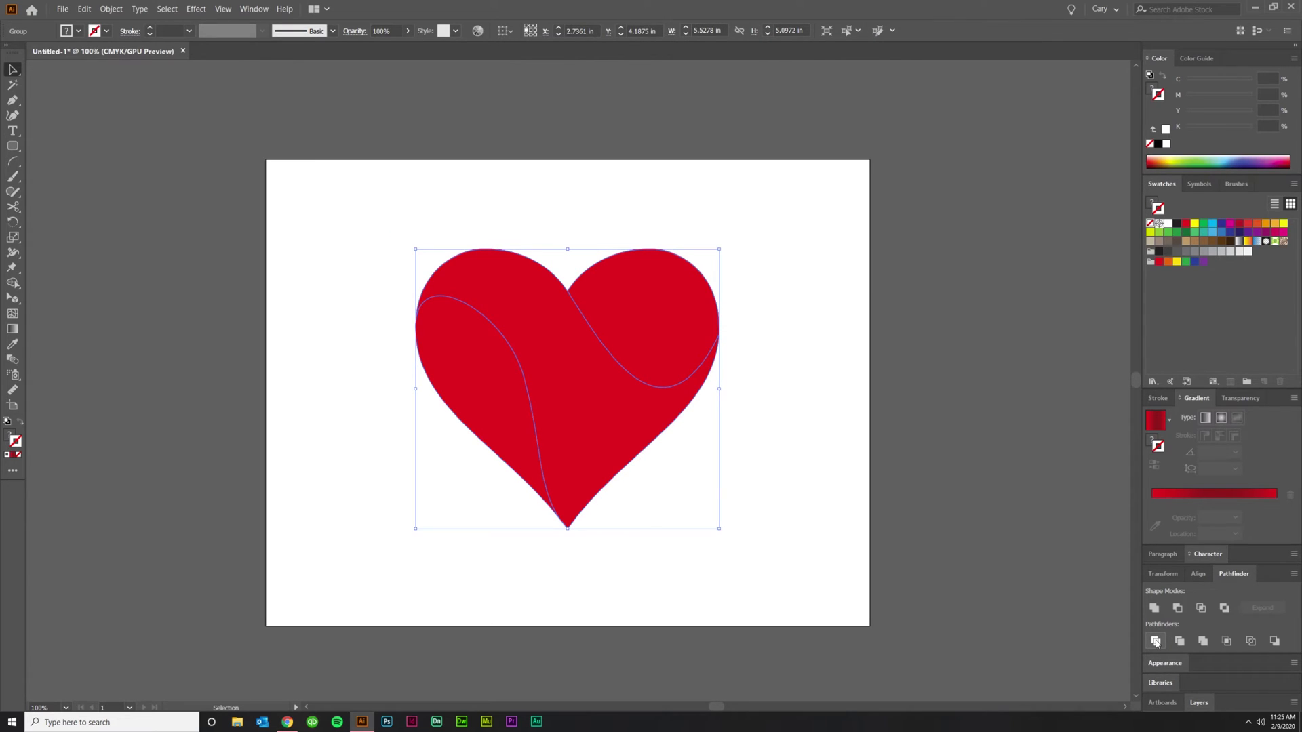
right_click(581, 388)
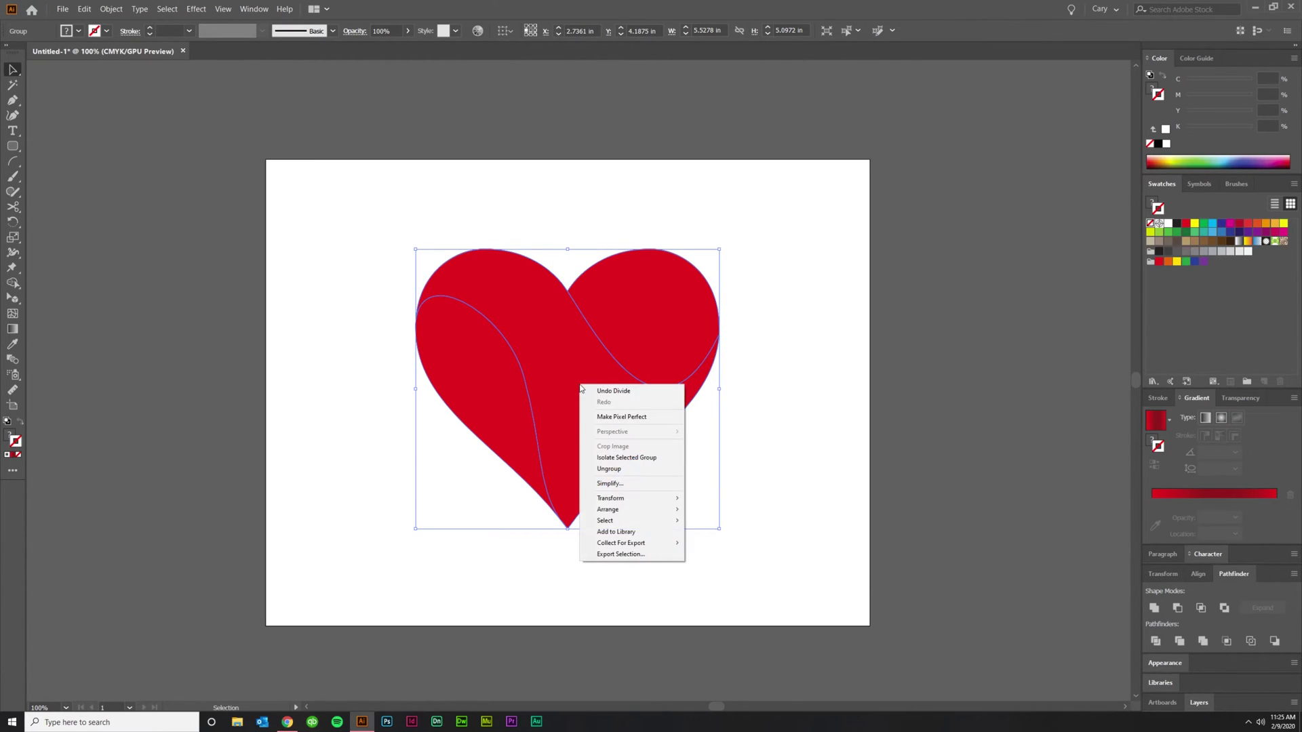
Ungroup the pieces and fill the left and upper-right pieces with the dark-to-red gradient
click(637, 469)
click(680, 467)
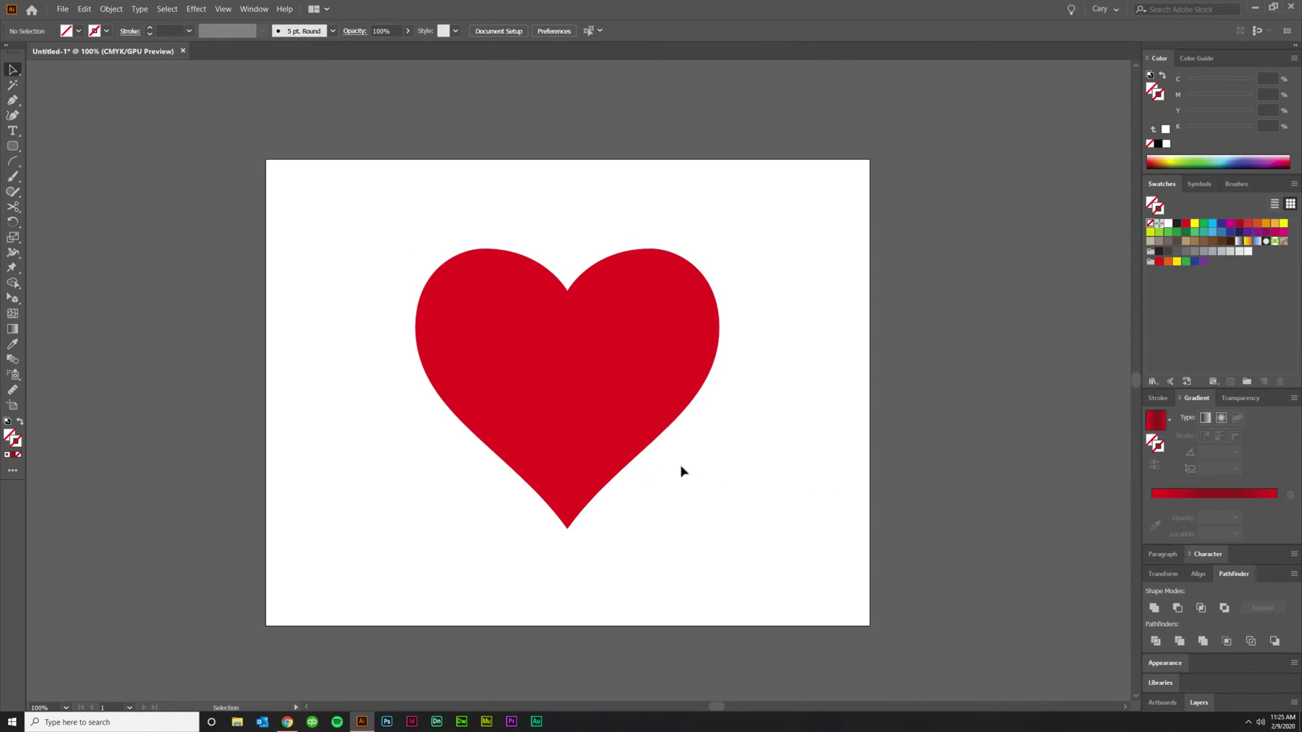
click(470, 385)
click(668, 314)
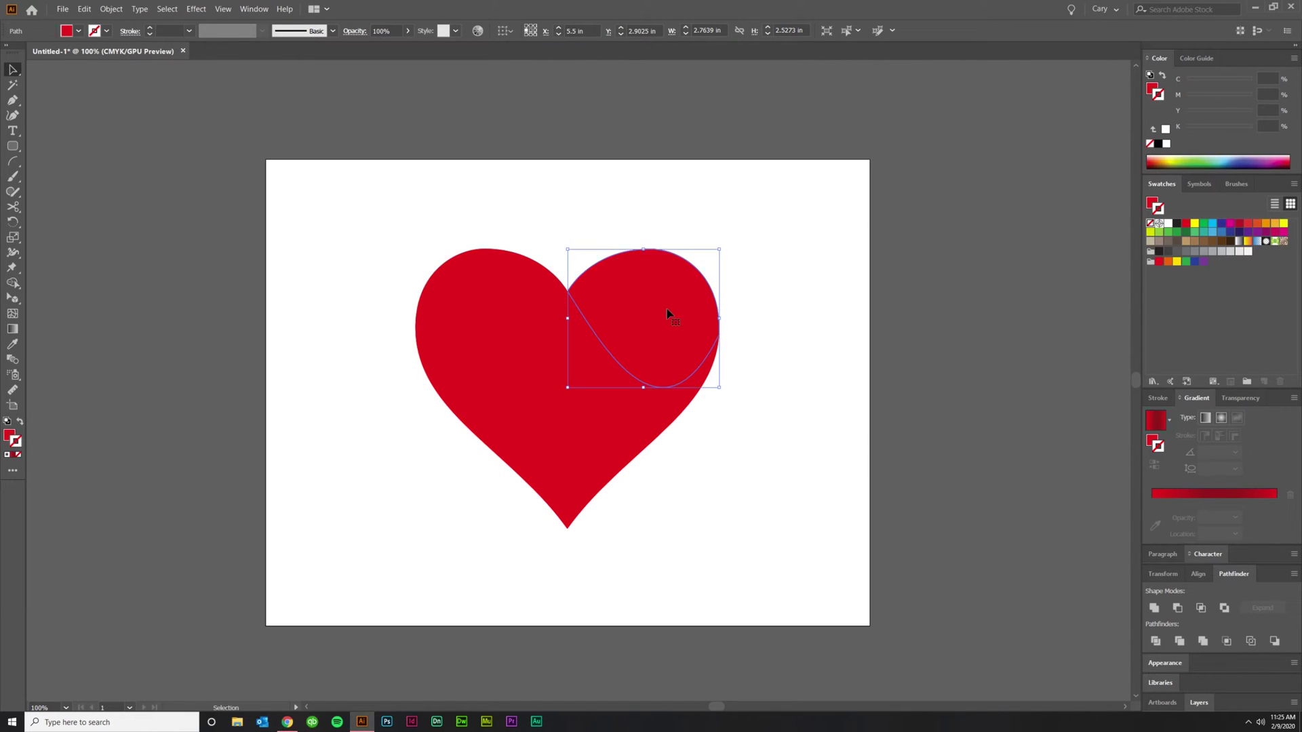
click(855, 433)
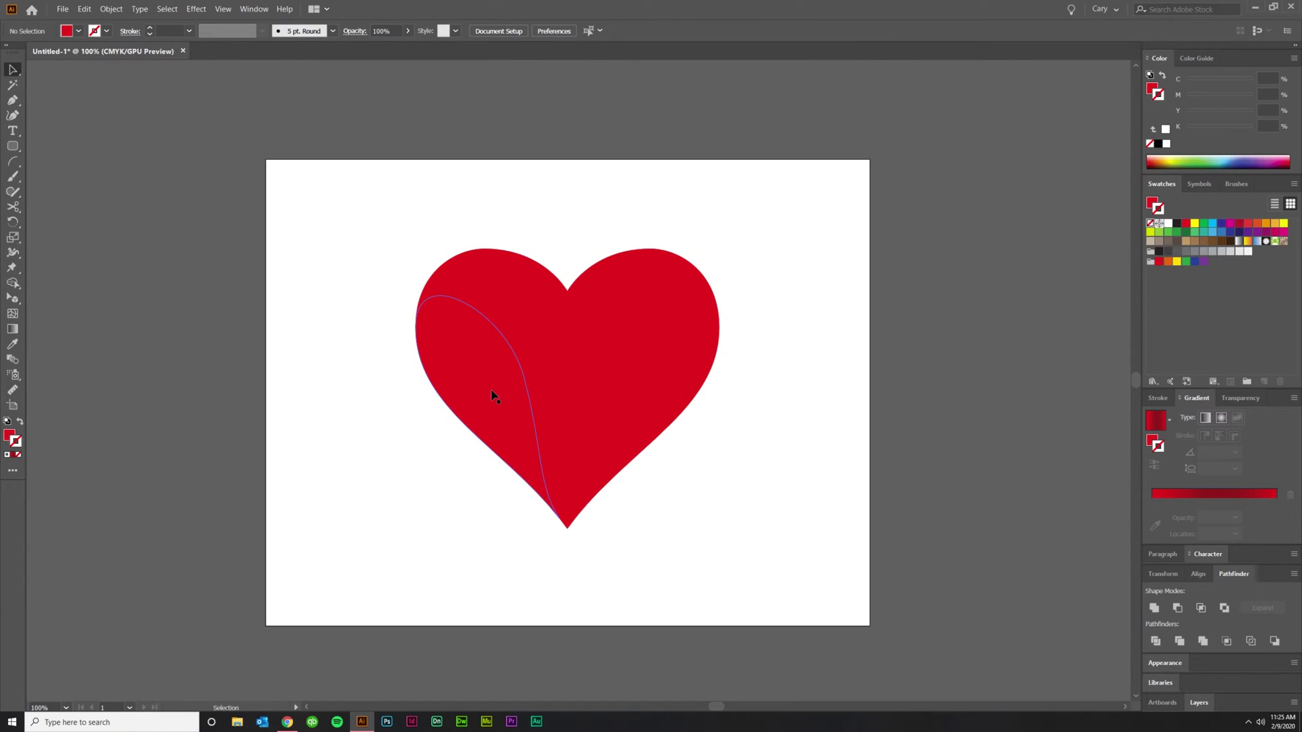
drag(486, 367, 468, 387)
click(628, 307)
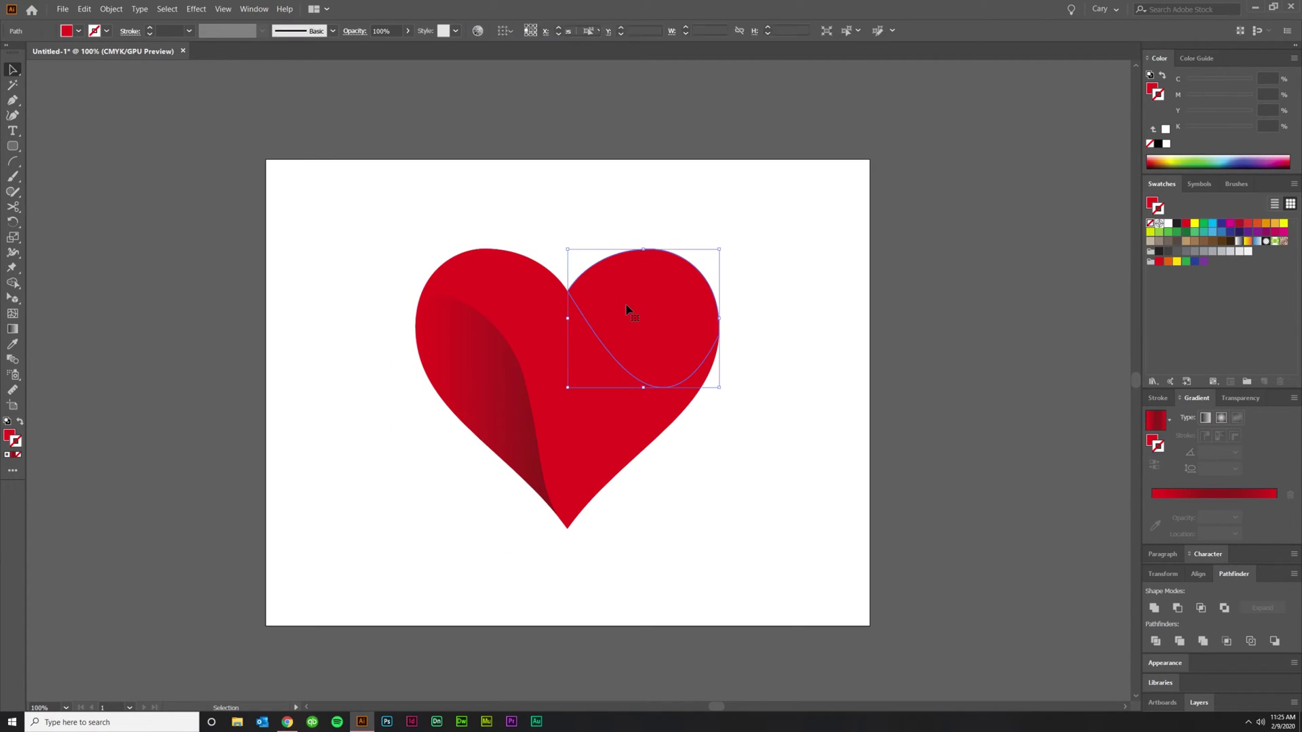
key(period)
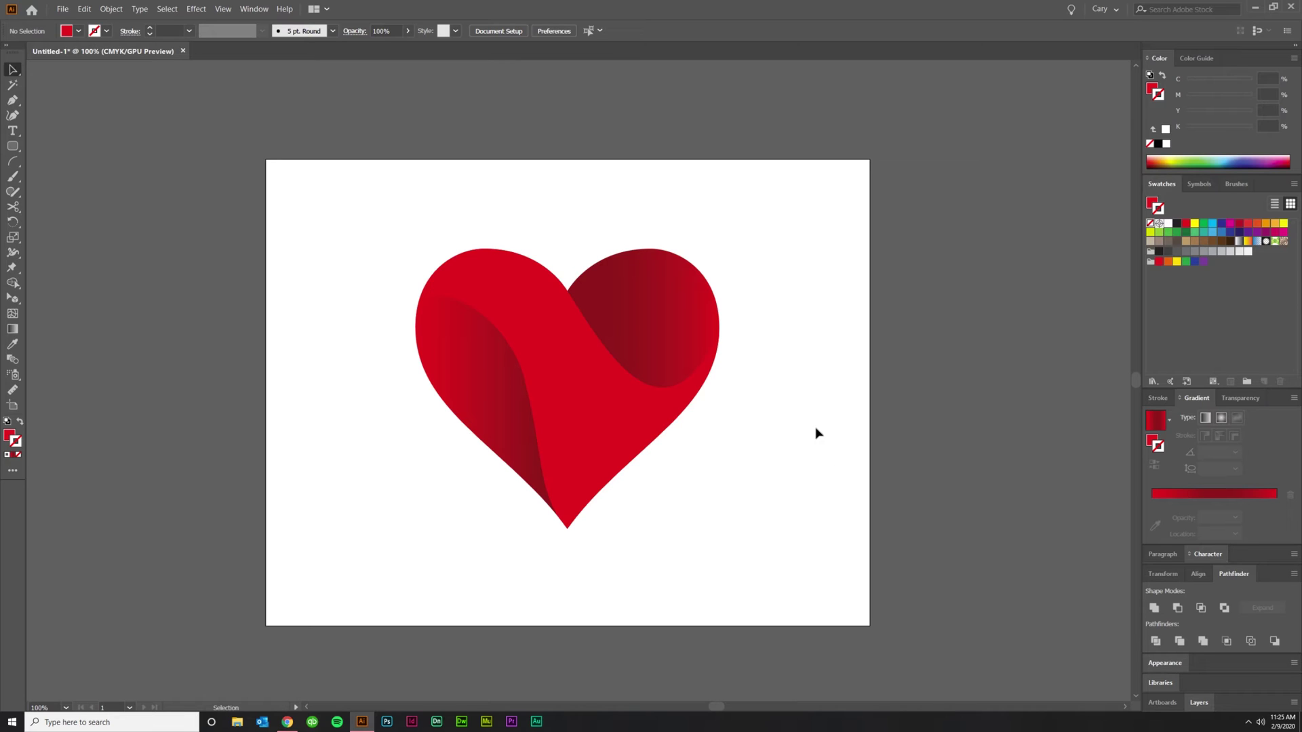
scroll(788, 529, left, 1)
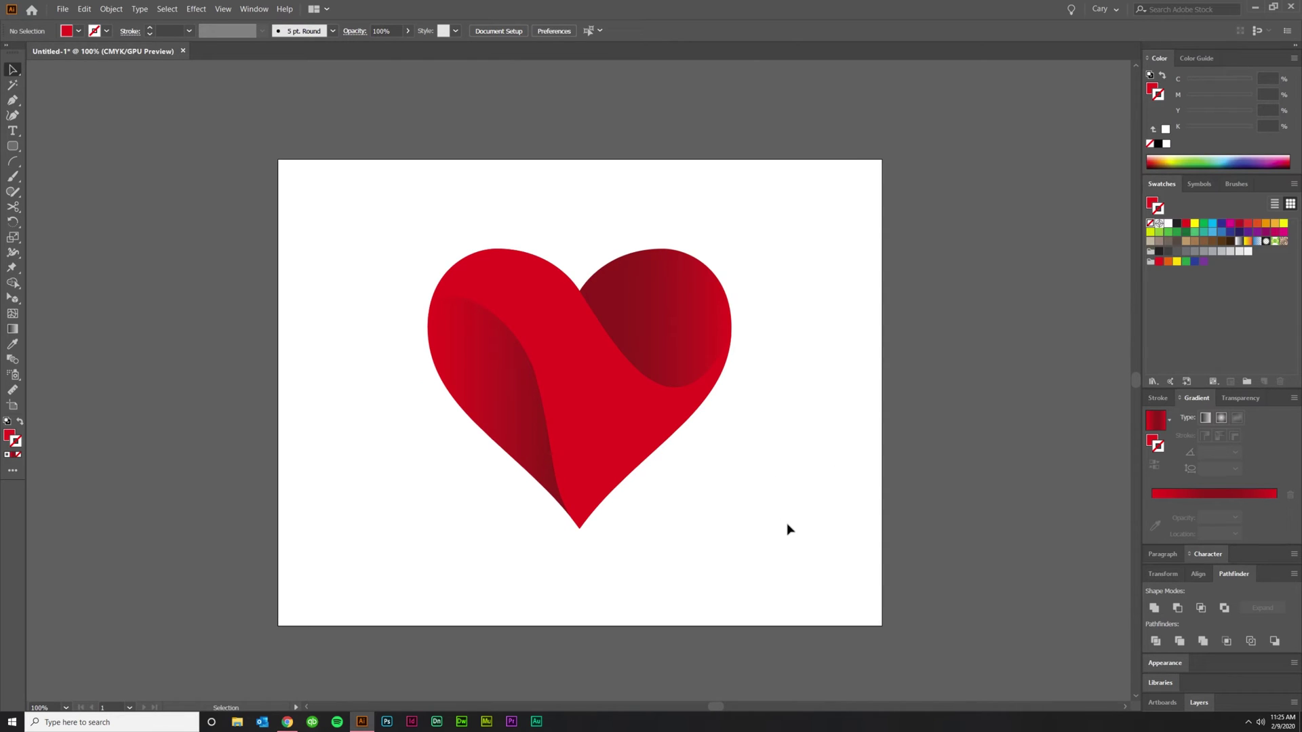
scroll(788, 529, down, 2)
scroll(773, 527, up, 3)
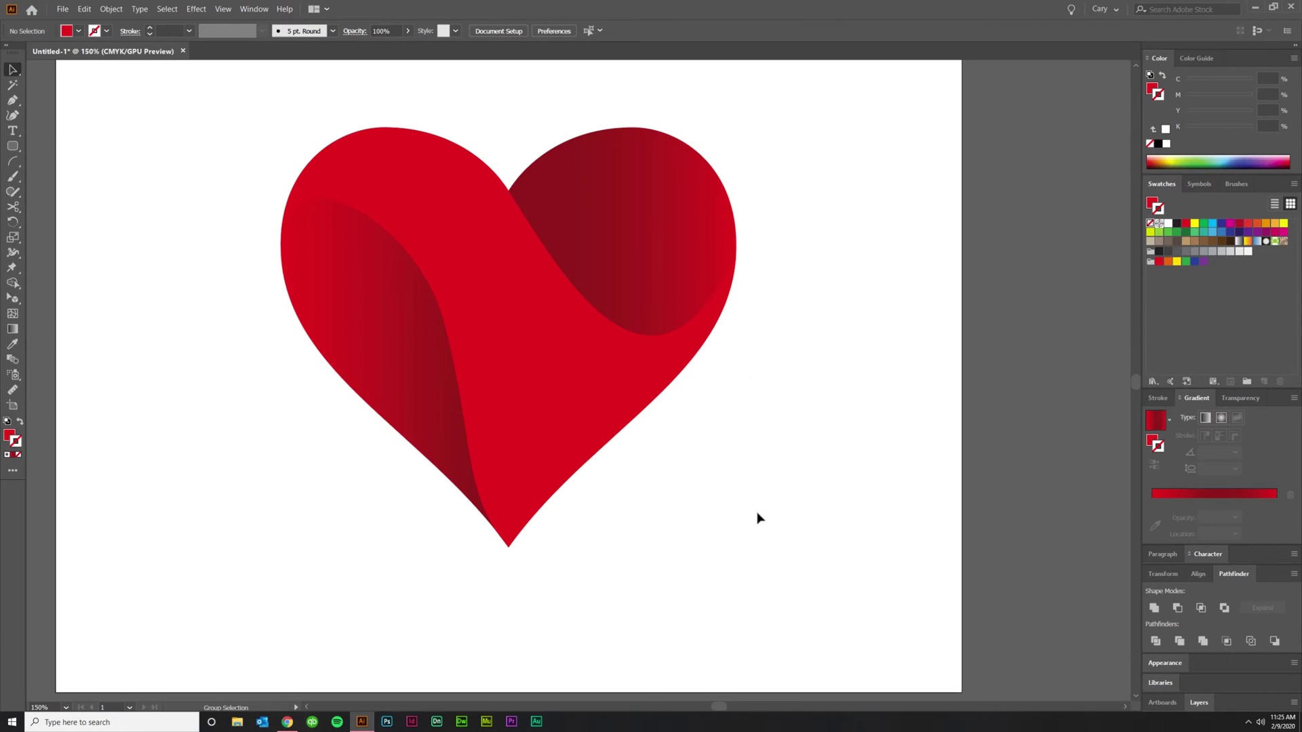
scroll(756, 517, left, 1)
scroll(700, 506, down, 1)
key(v)
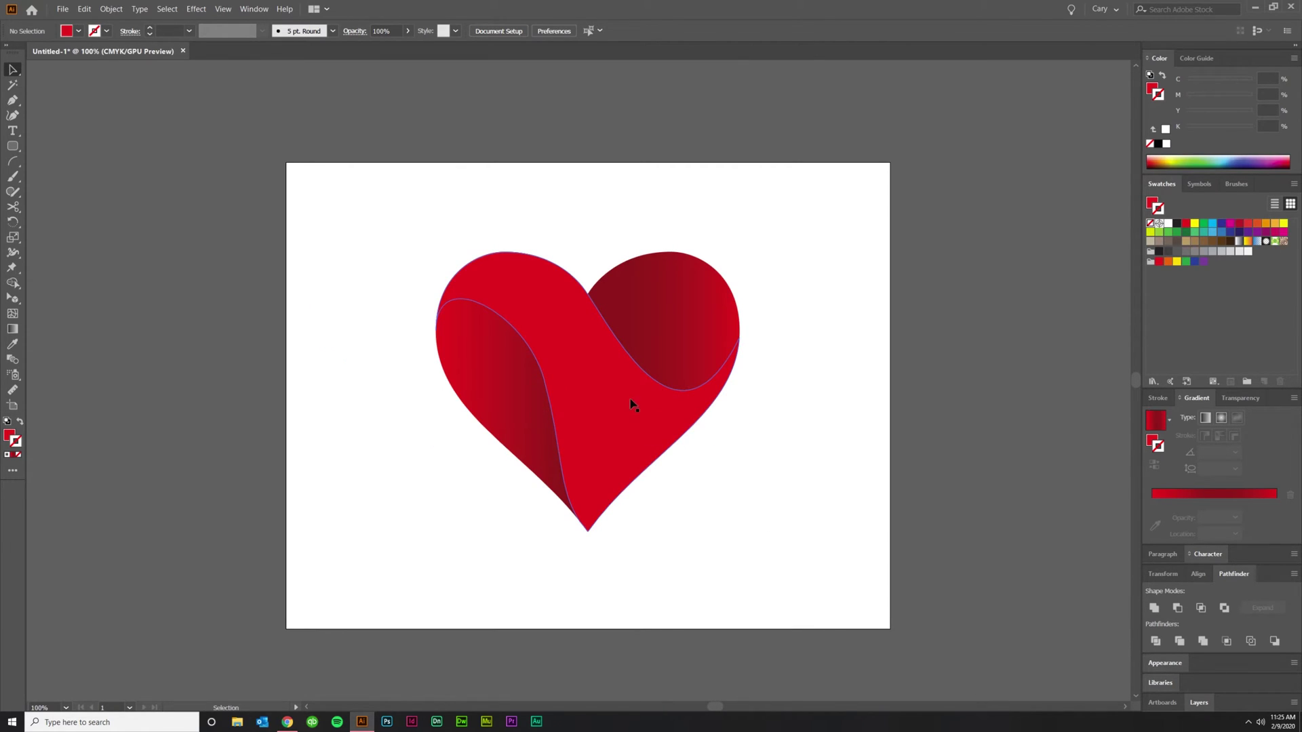
click(634, 398)
drag(634, 398, 234, 376)
click(352, 526)
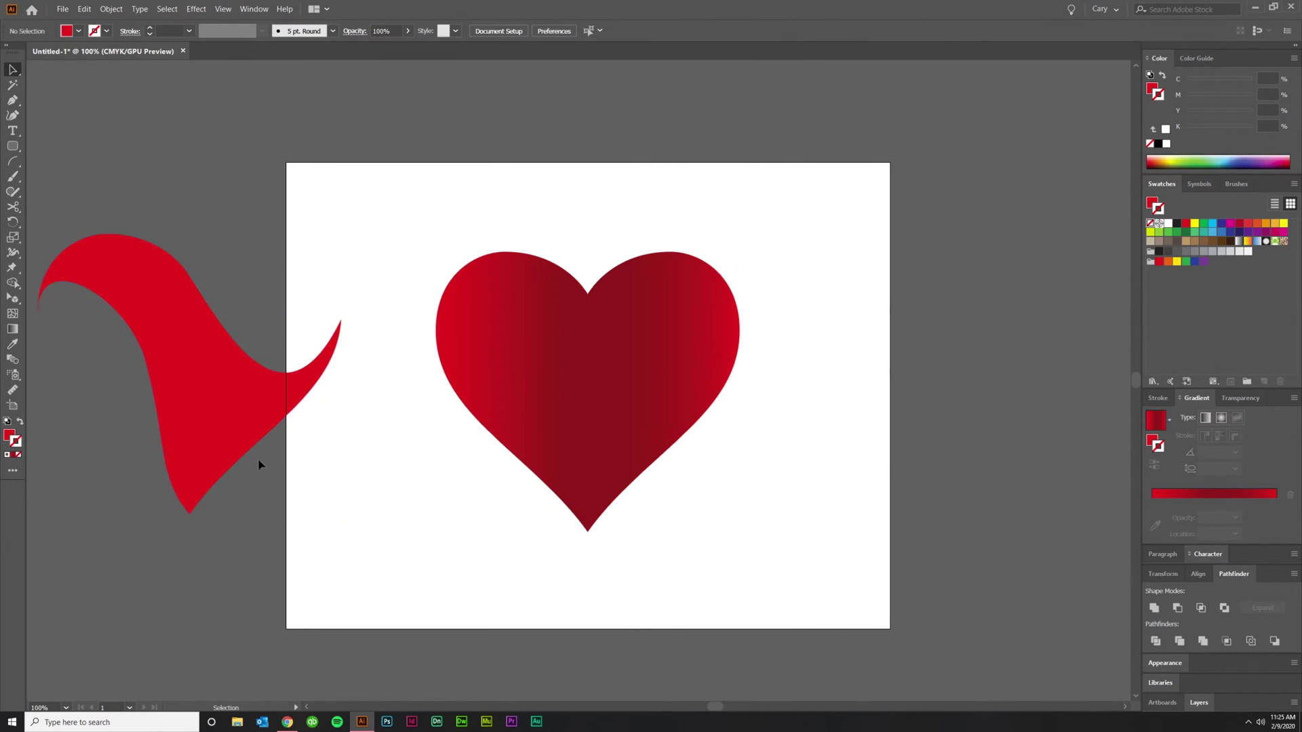
drag(215, 448, 613, 466)
click(784, 549)
scroll(785, 550, right, 1)
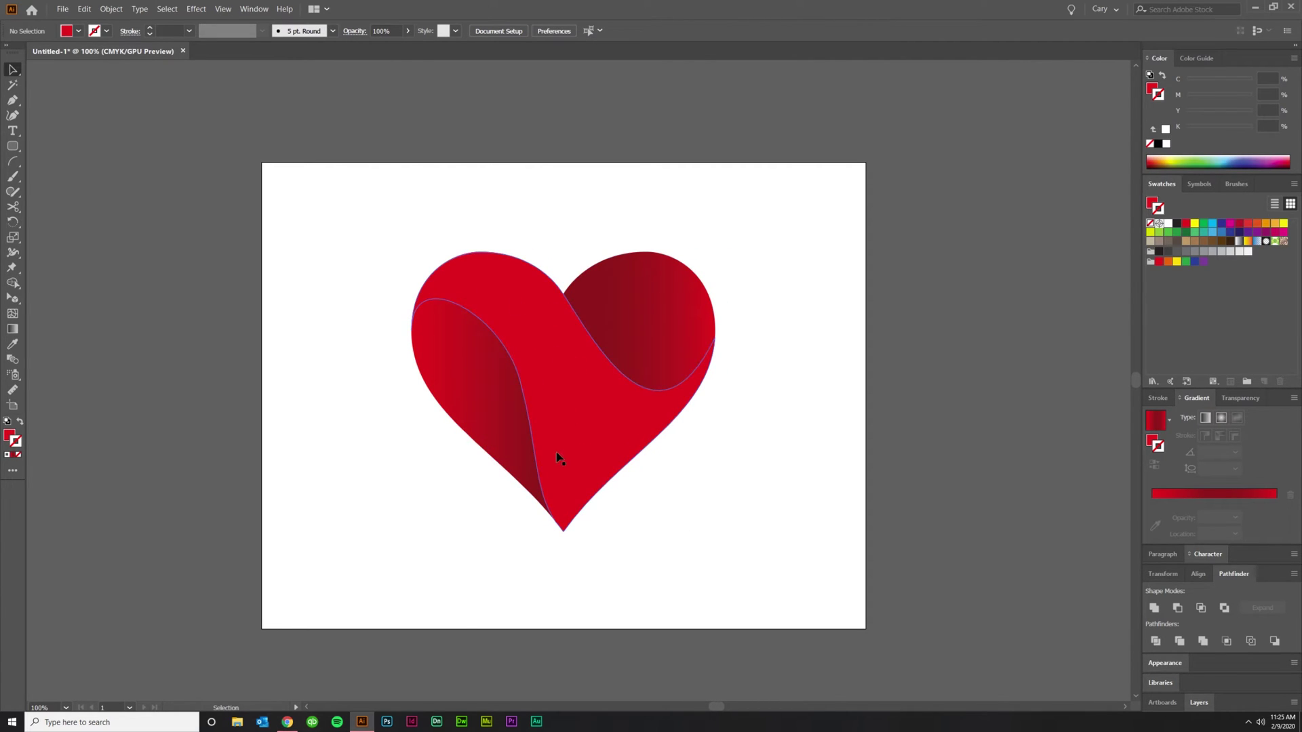
key(a)
Apply the gradient fill to the heart and angle it 42.2° from lower left to upper right
key(v)
click(632, 305)
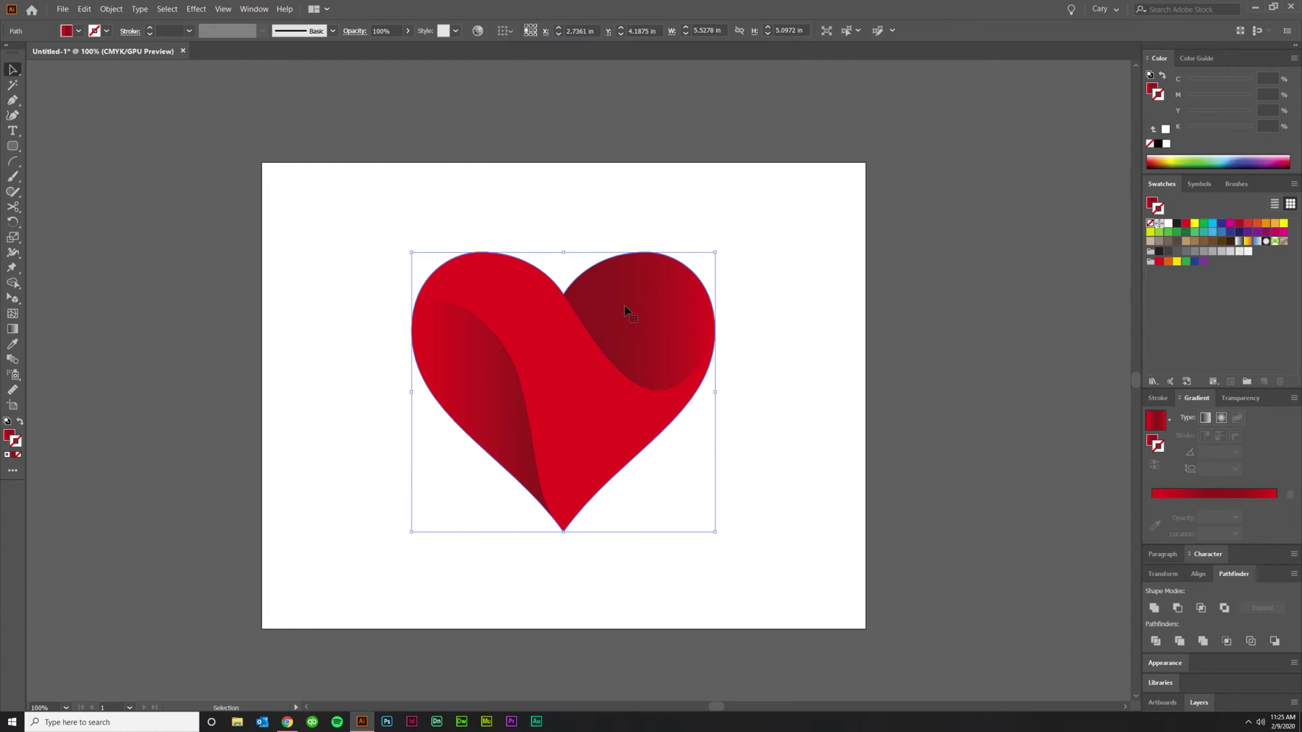
click(1151, 442)
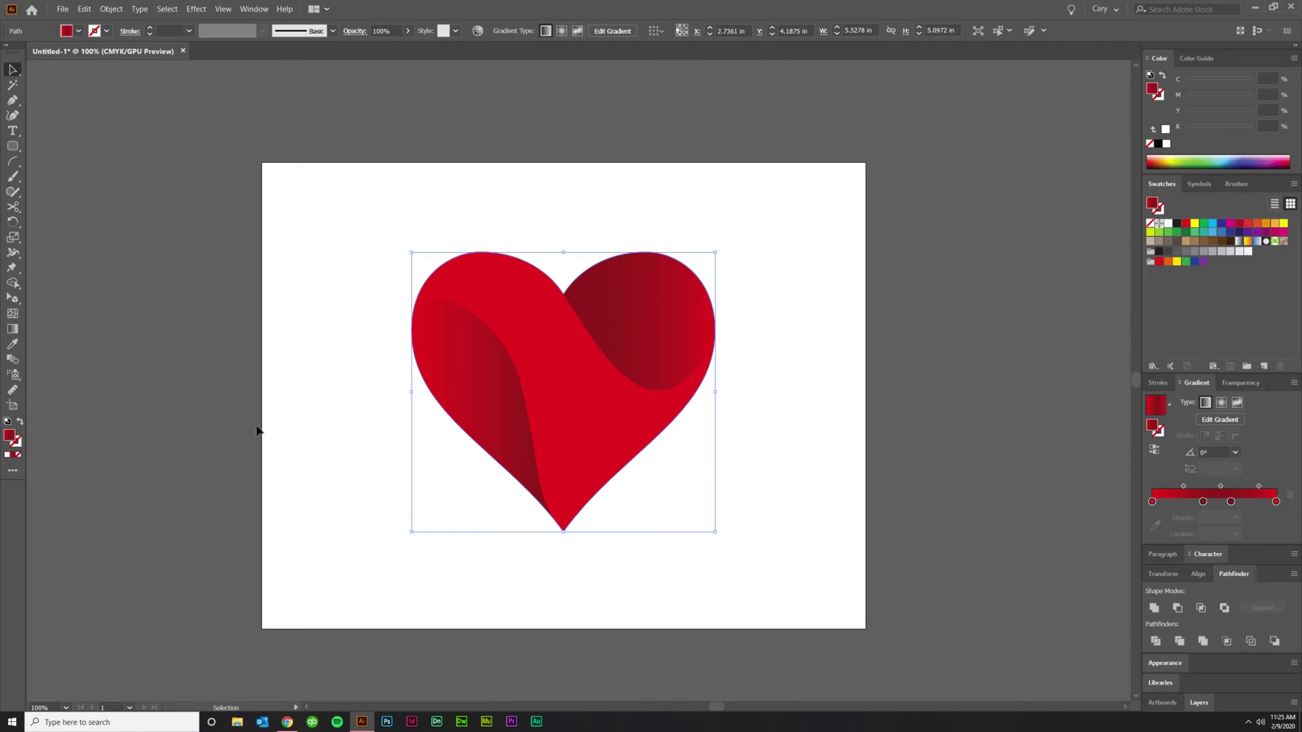
click(12, 330)
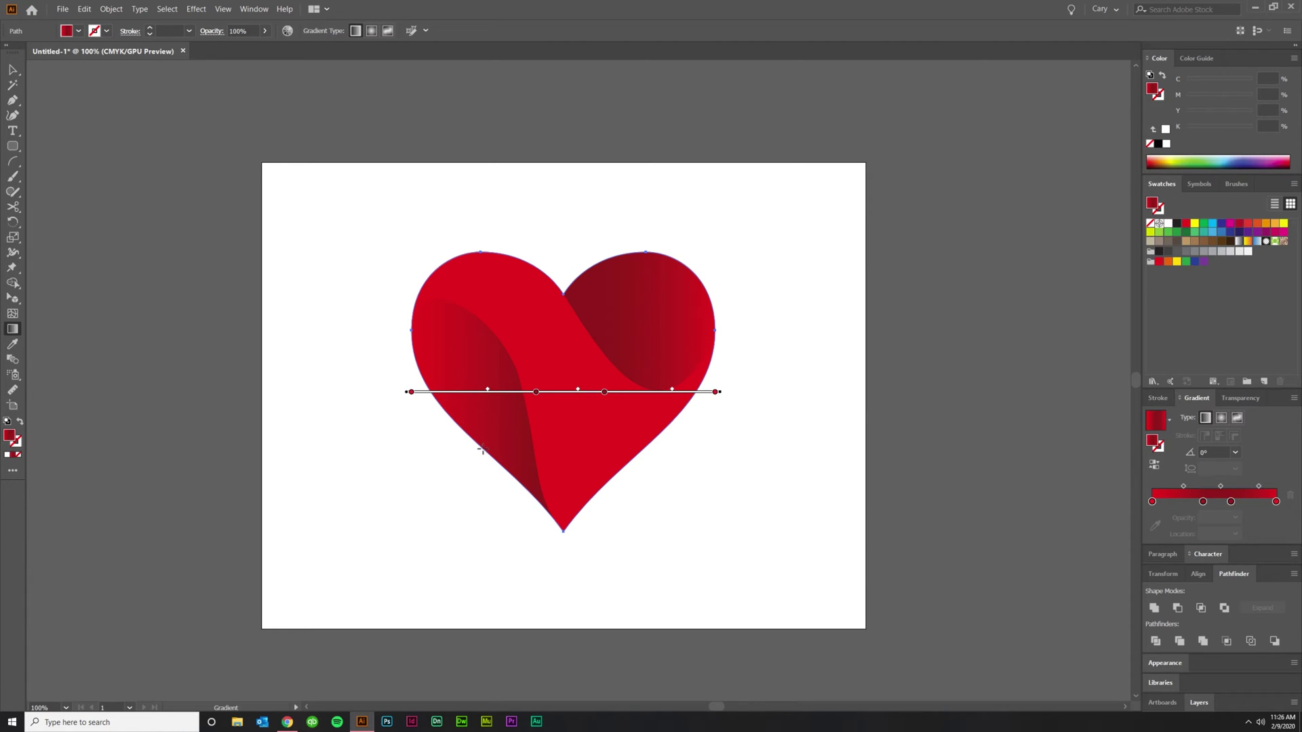
drag(482, 451, 698, 270)
mouse_move(482, 451)
mouse_down()
mouse_move(481, 271)
mouse_move(585, 537)
mouse_move(727, 246)
mouse_up()
key(ctrl+z)
mouse_move(482, 452)
mouse_down()
mouse_move(529, 399)
mouse_move(619, 343)
mouse_move(654, 276)
mouse_move(700, 265)
mouse_move(684, 268)
mouse_up()
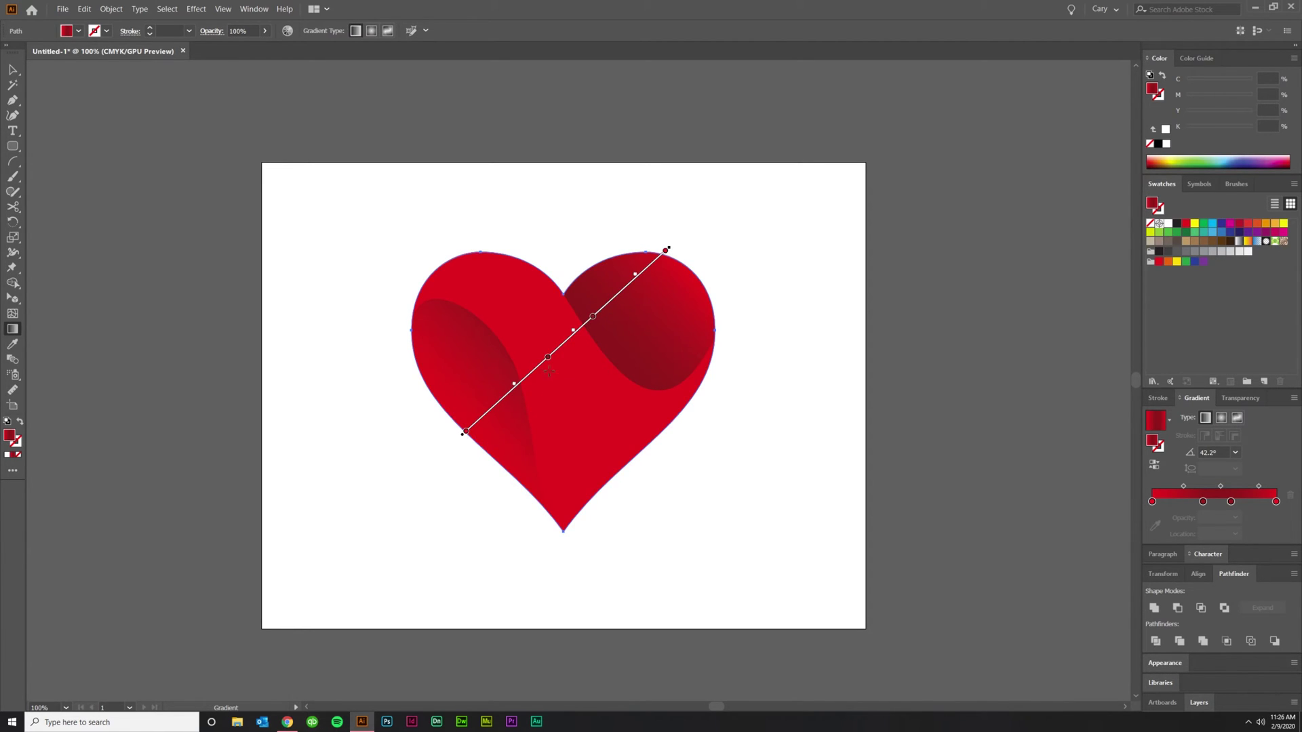
Rearrange the gradient's colour stops and midpoints, moving the bright red end stop to 14.89%
drag(548, 360, 519, 384)
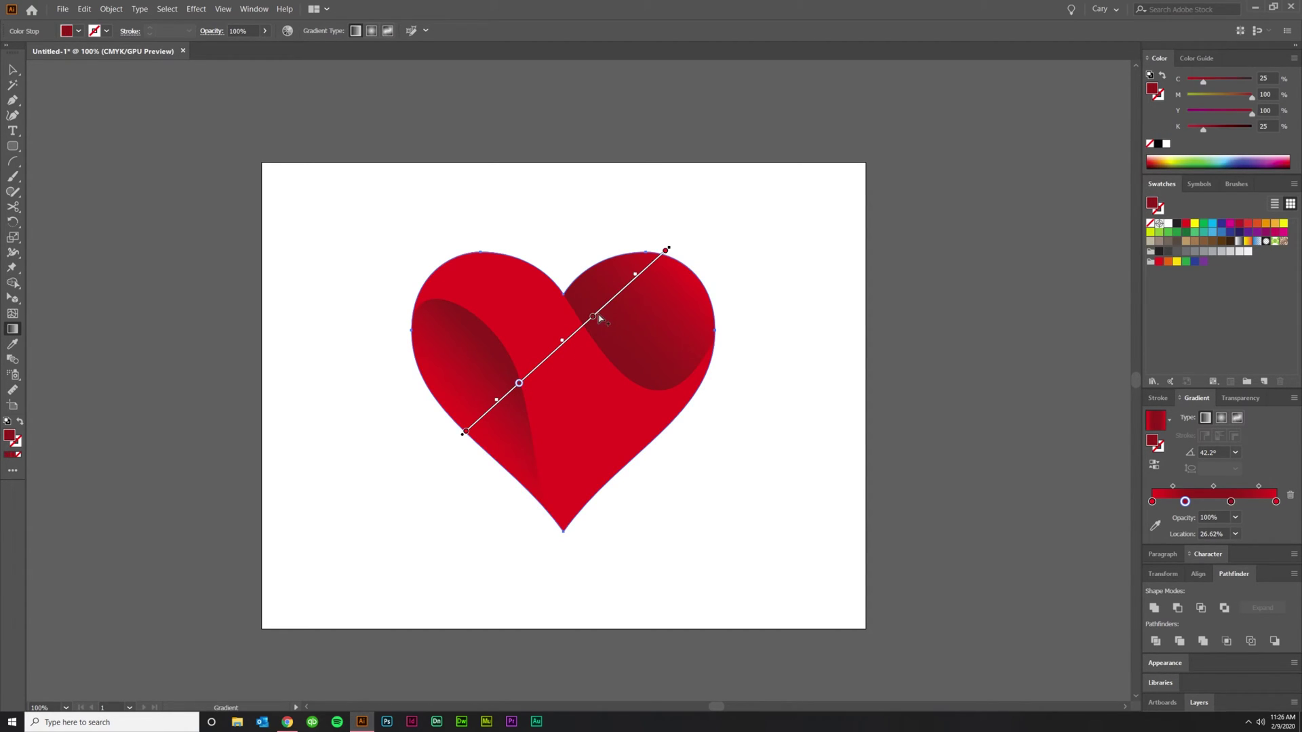
mouse_move(594, 318)
mouse_down()
mouse_move(550, 359)
mouse_move(560, 356)
mouse_up()
drag(665, 251, 631, 303)
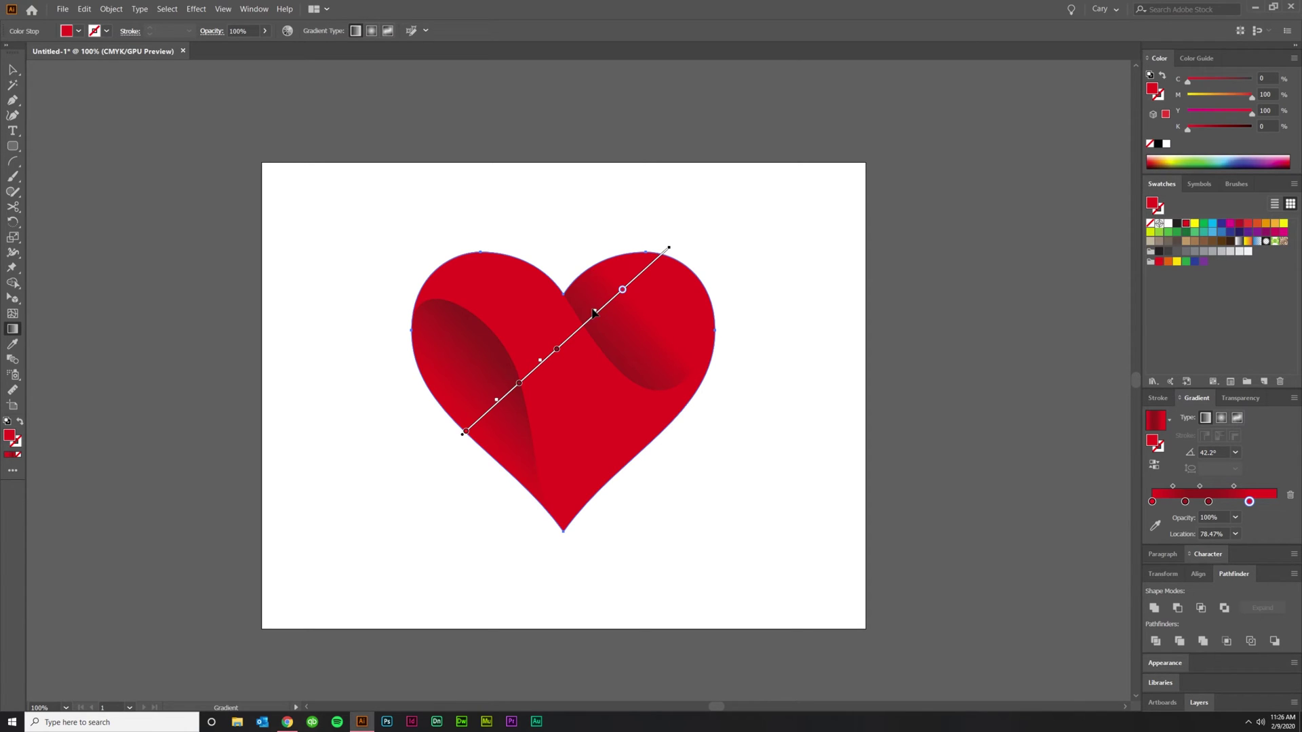
mouse_move(557, 349)
mouse_down()
mouse_move(580, 329)
mouse_move(562, 343)
mouse_up()
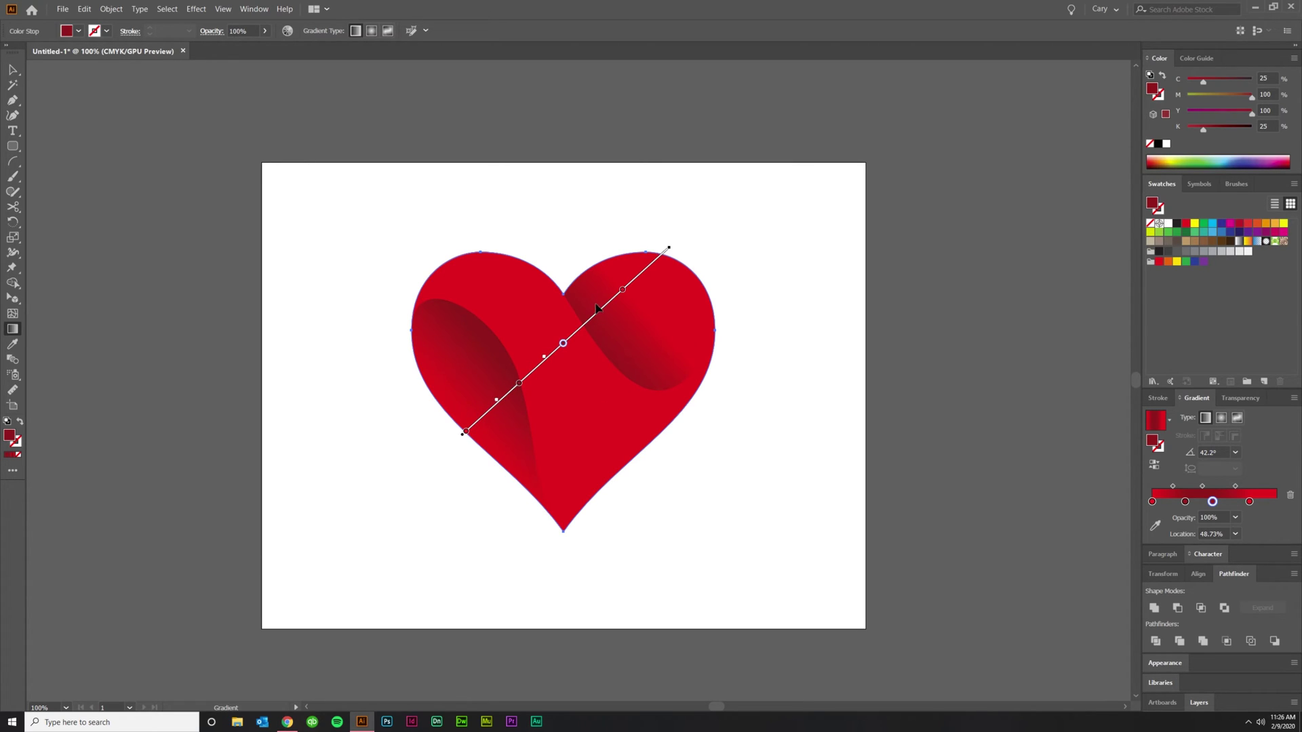
key(ctrl+h)
drag(566, 347, 585, 328)
drag(520, 384, 530, 378)
drag(465, 433, 496, 404)
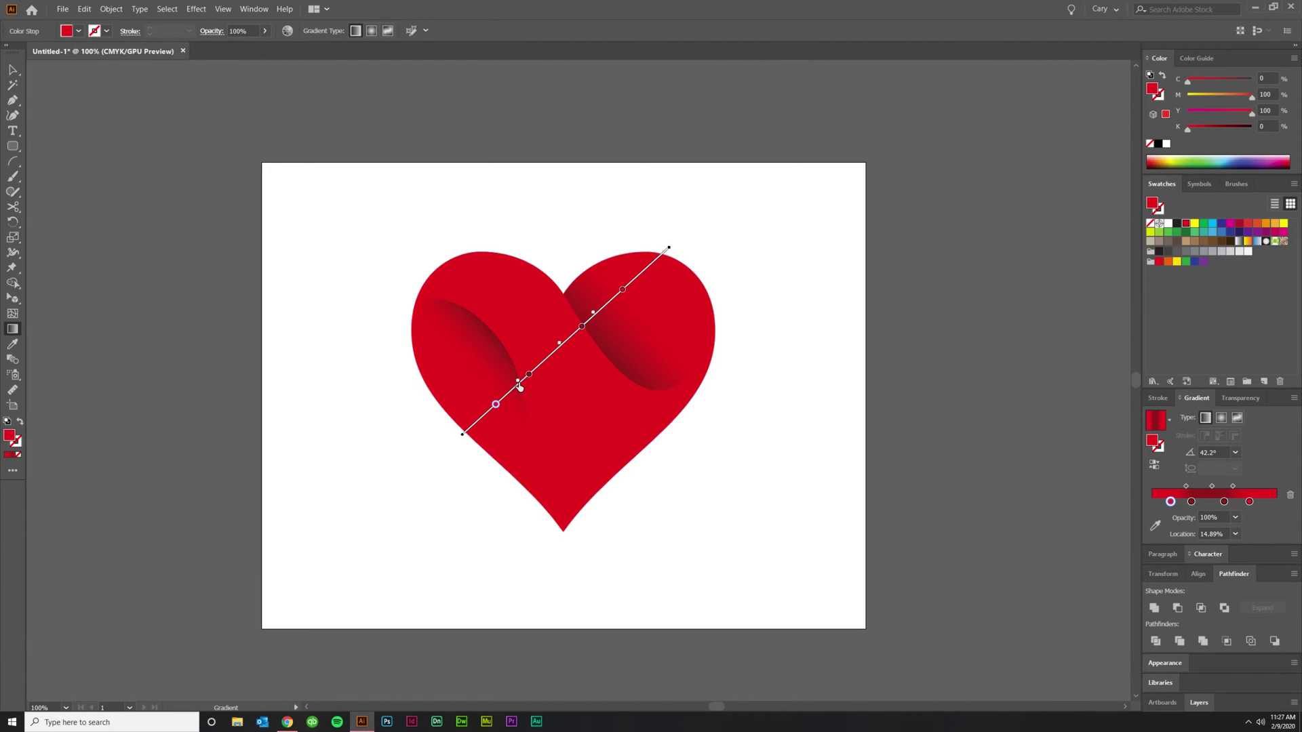
drag(519, 385, 515, 386)
click(12, 69)
Undo the last gradient stop change and reselect the heart for gradient editing
click(892, 457)
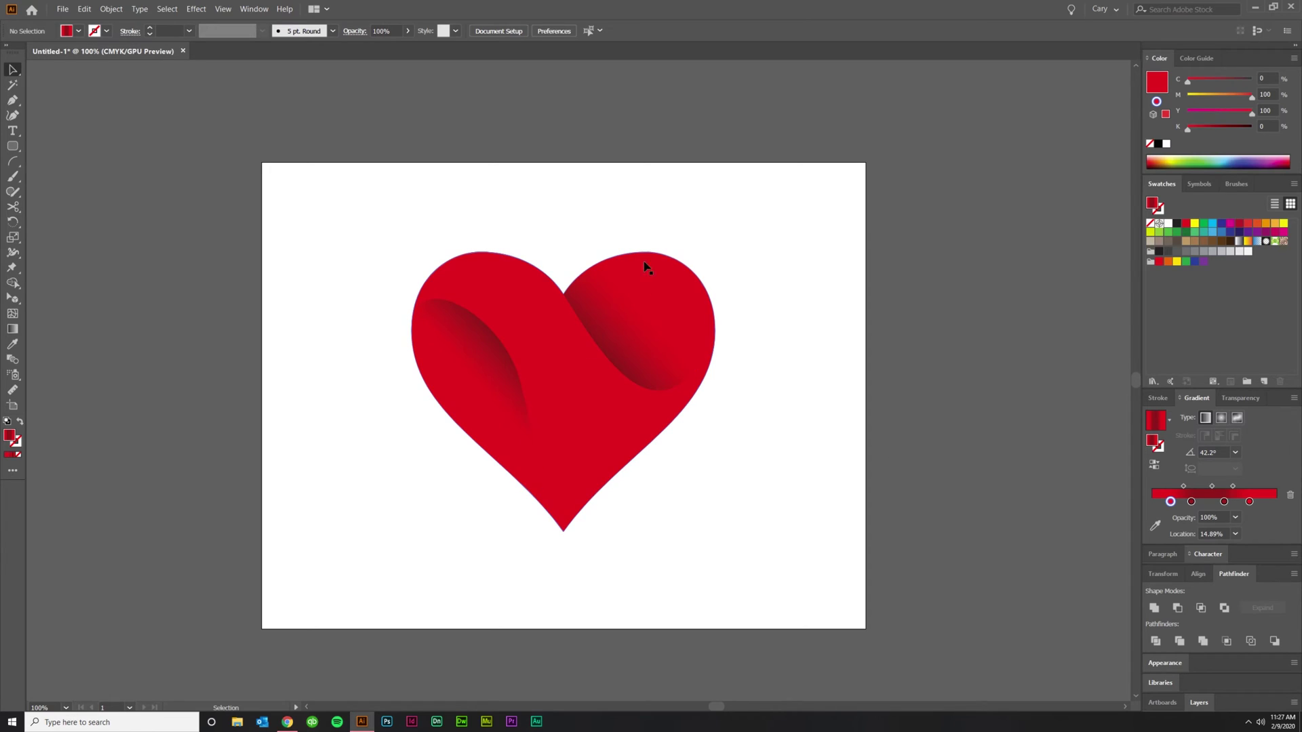
key(a)
key(ctrl+a)
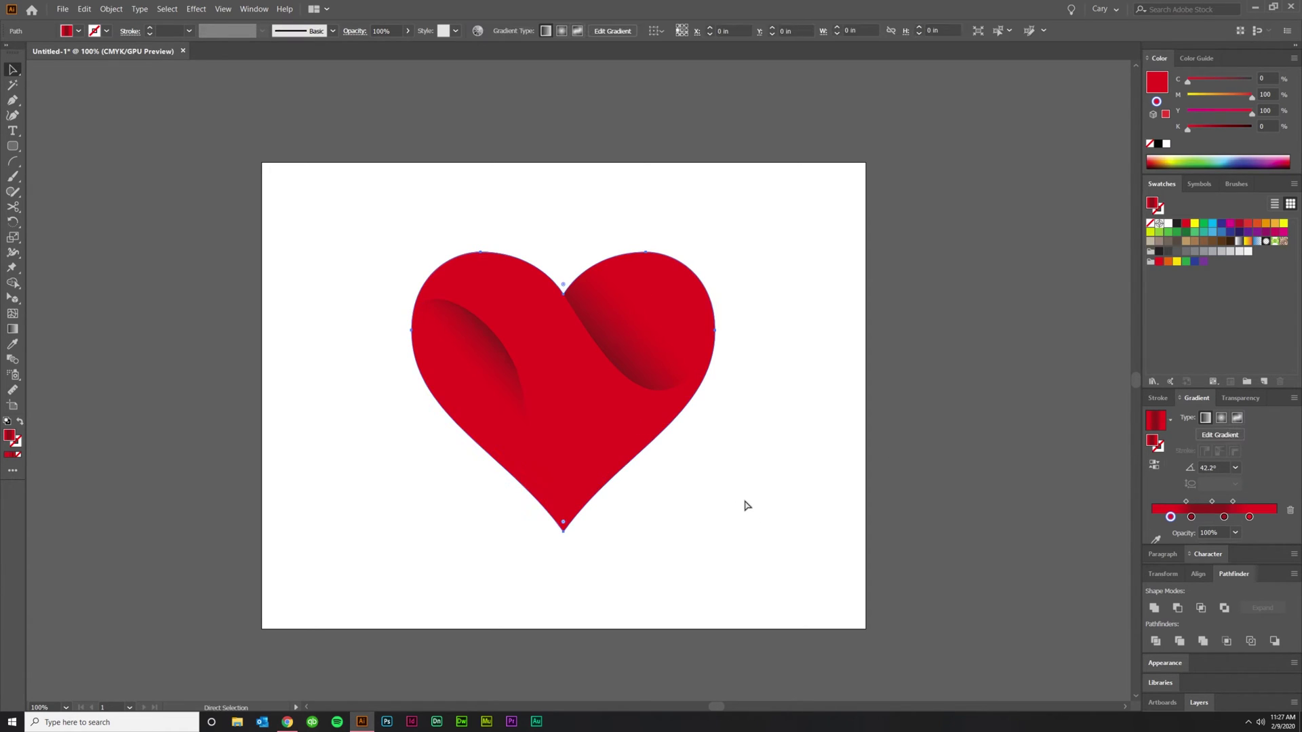
key(ctrl+z)
key(ctrl+z)
key(v)
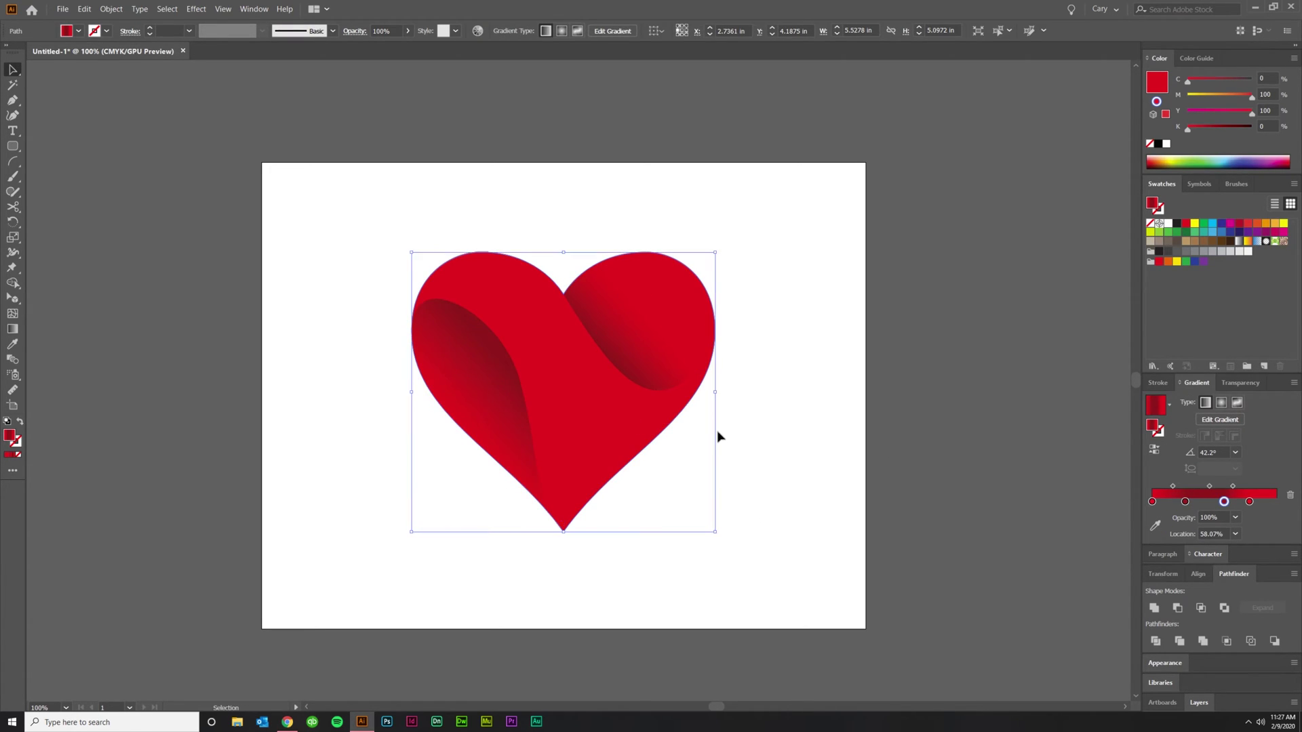
key(a)
key(g)
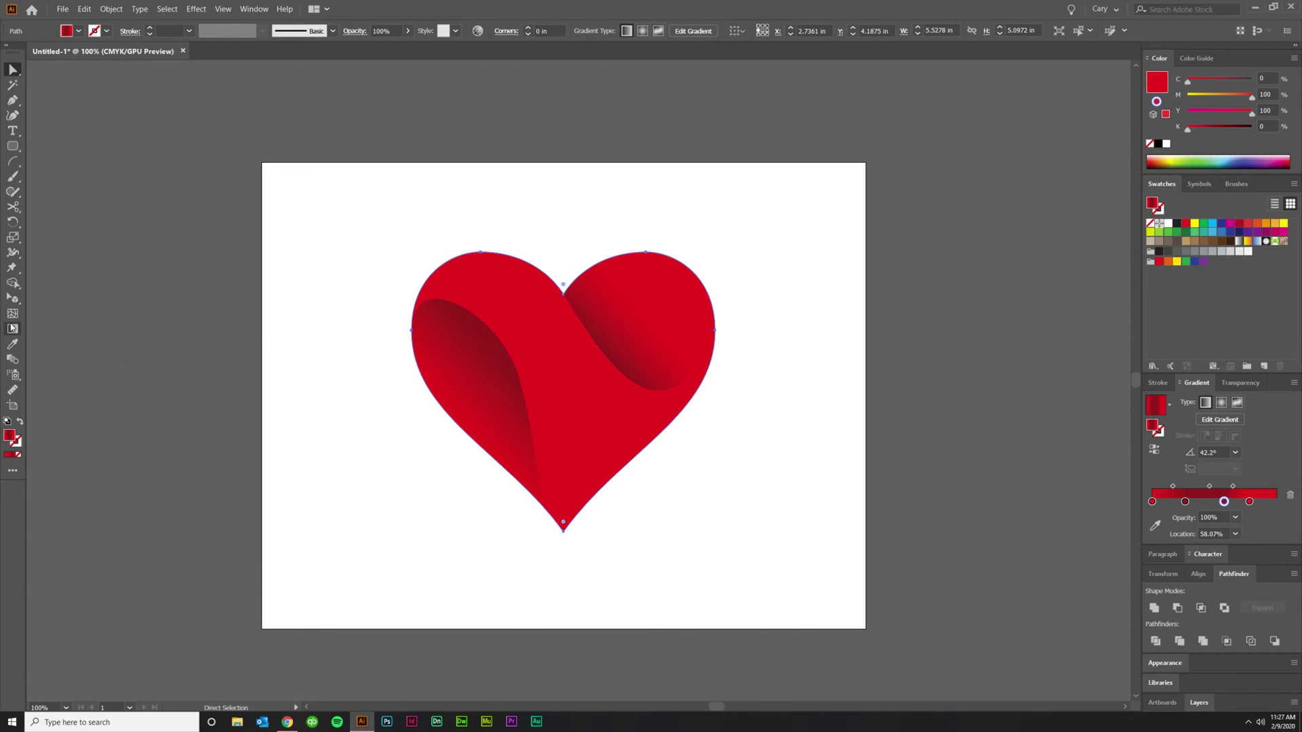
Move gradient stops and a midpoint, shifting the middle stop to 28.63%, then preview the result
drag(623, 295, 653, 269)
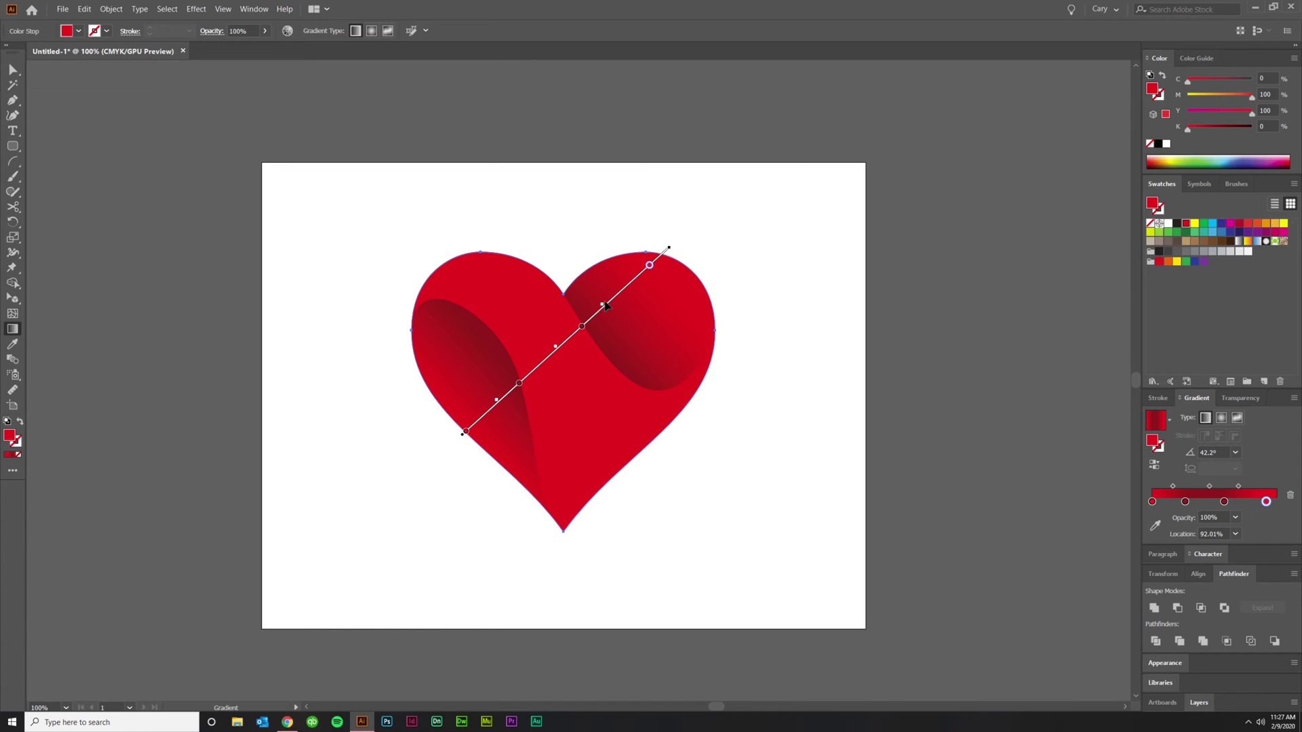
mouse_move(601, 307)
mouse_down()
mouse_move(613, 296)
mouse_move(577, 337)
mouse_up()
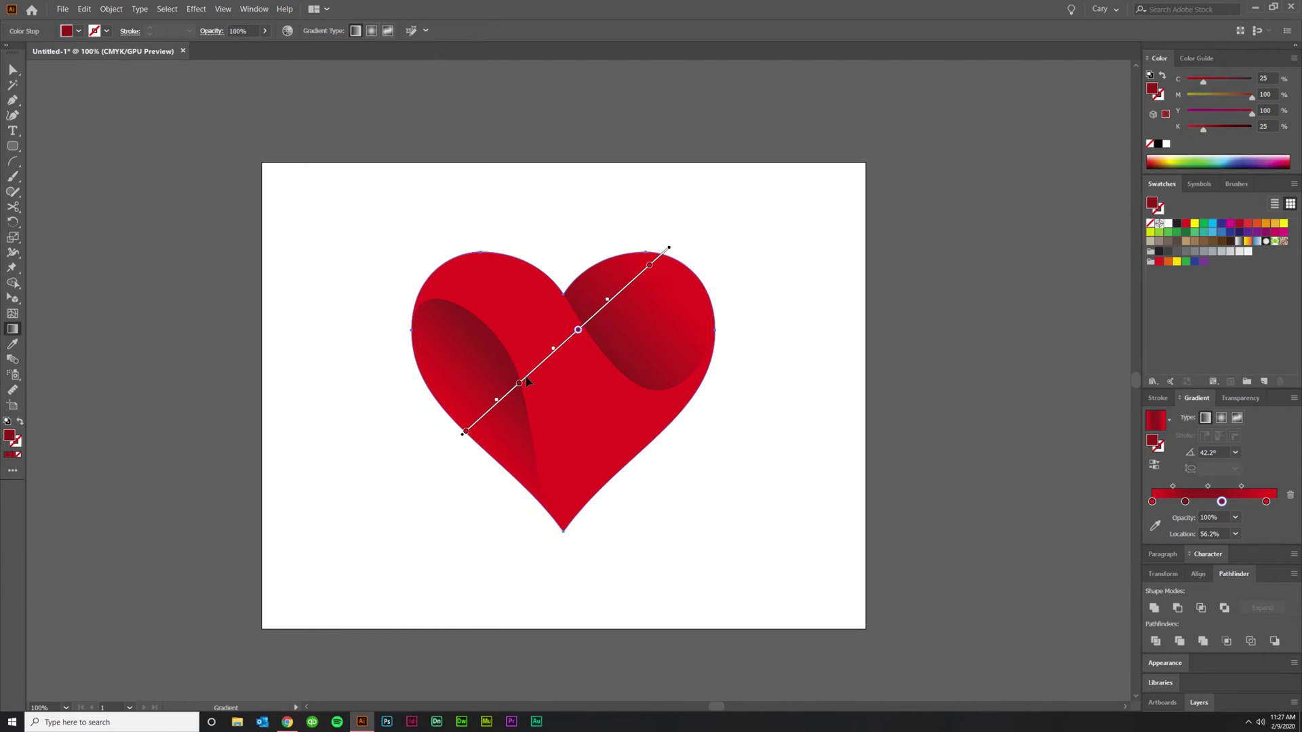
drag(521, 387, 522, 380)
click(13, 69)
click(372, 197)
scroll(578, 511, down, 2)
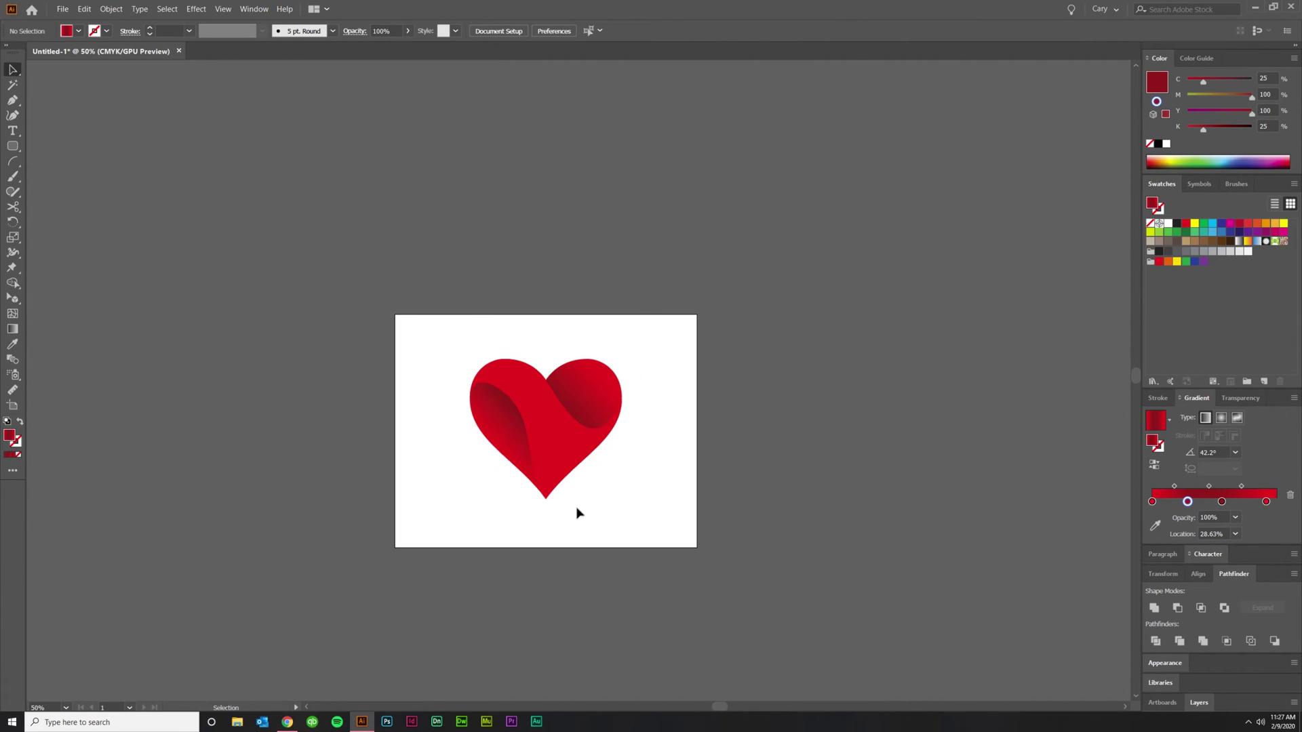
scroll(538, 474, up, 2)
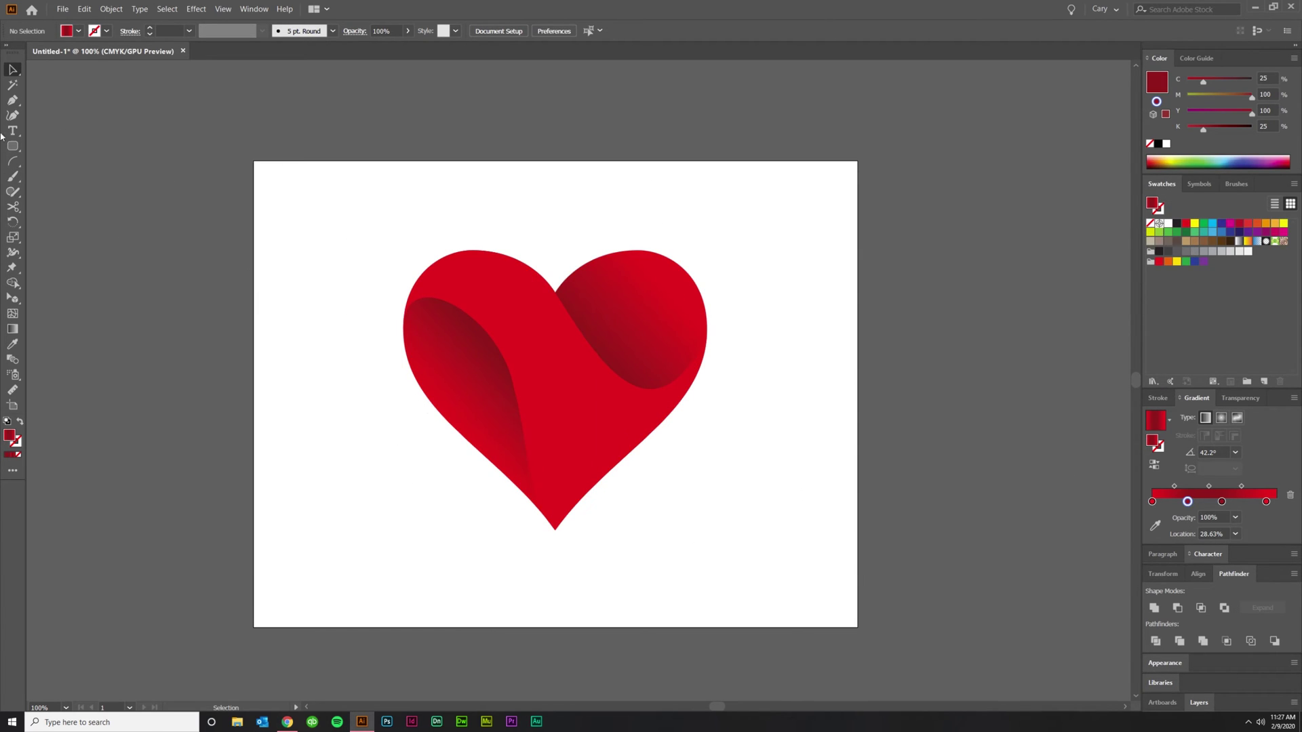
click(12, 99)
scroll(391, 281, right, 1)
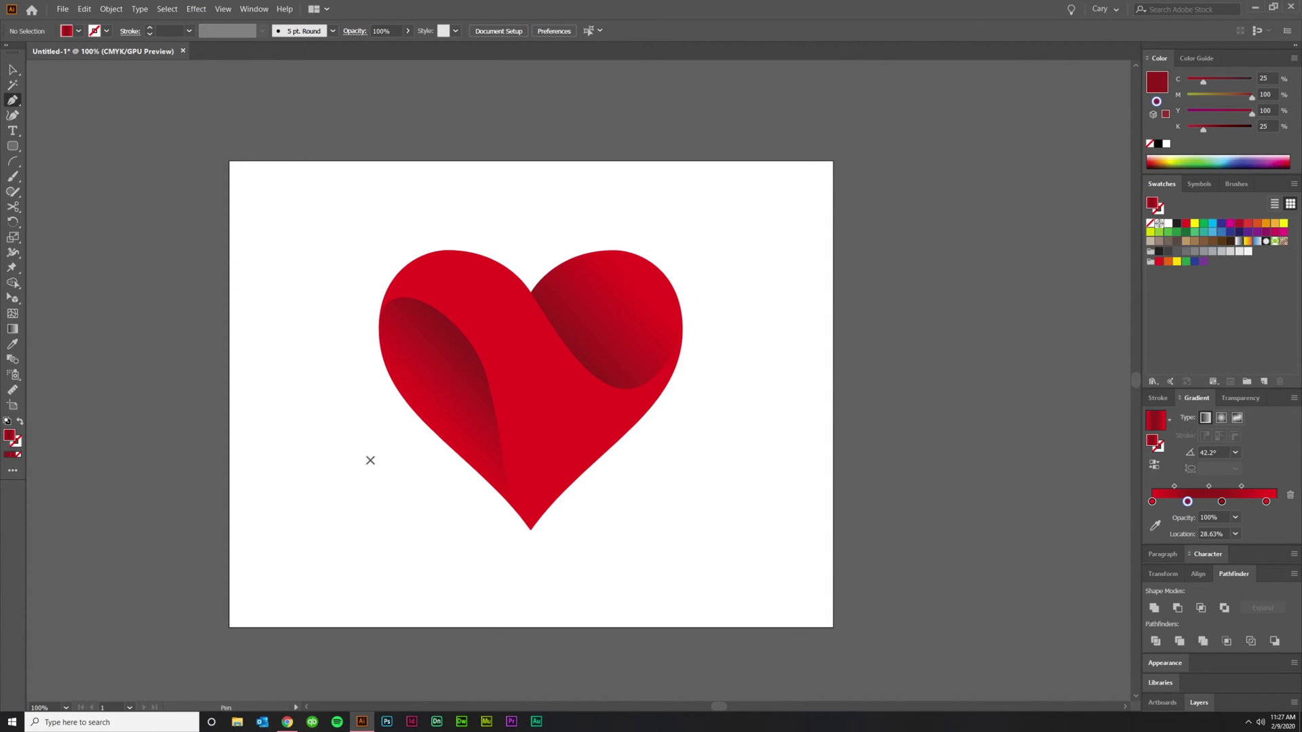
Draw a straight line across the heart, lower left to upper right, with no fill and black stroke
click(372, 467)
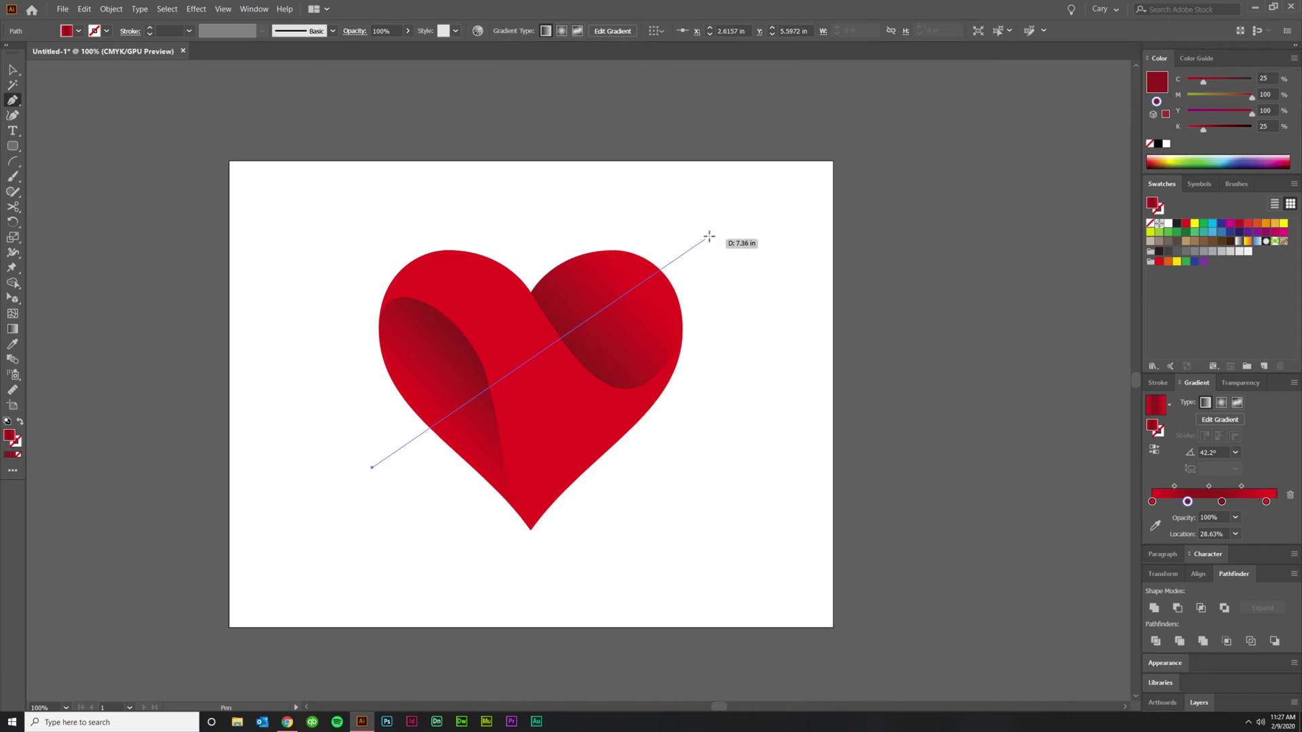
click(718, 231)
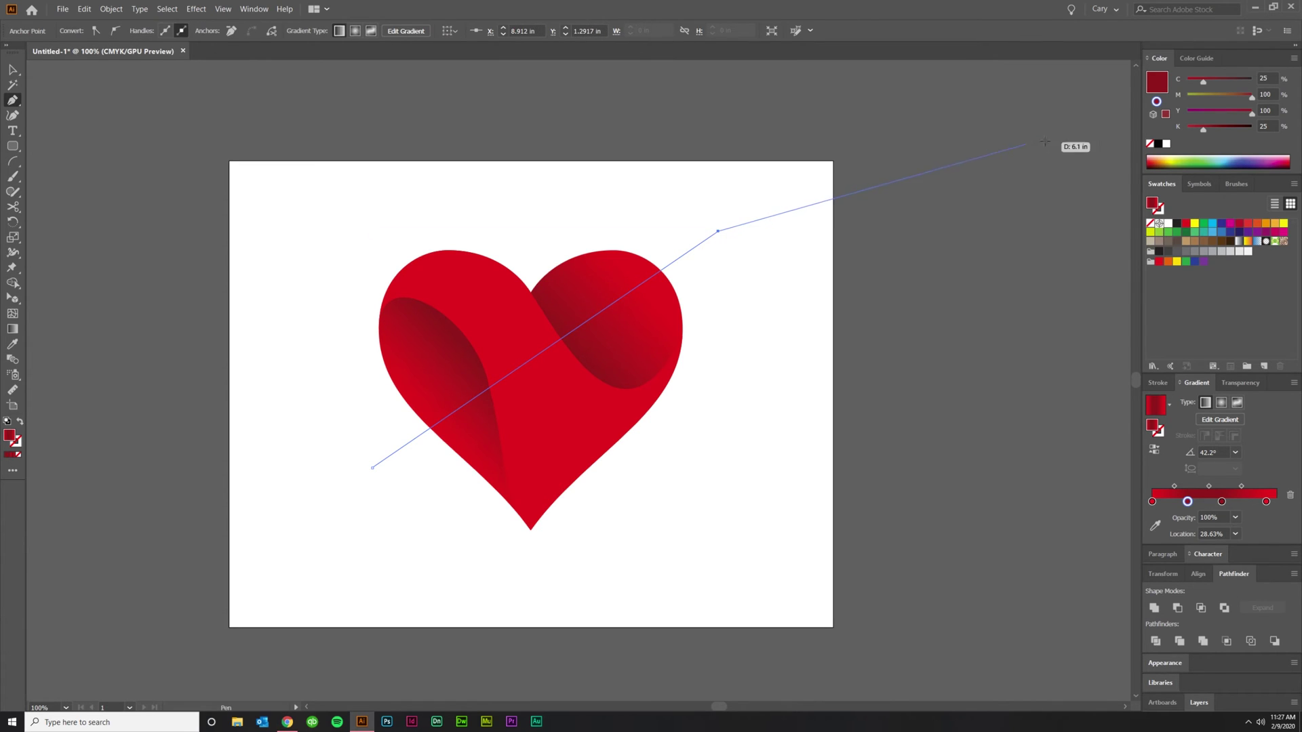
click(1157, 208)
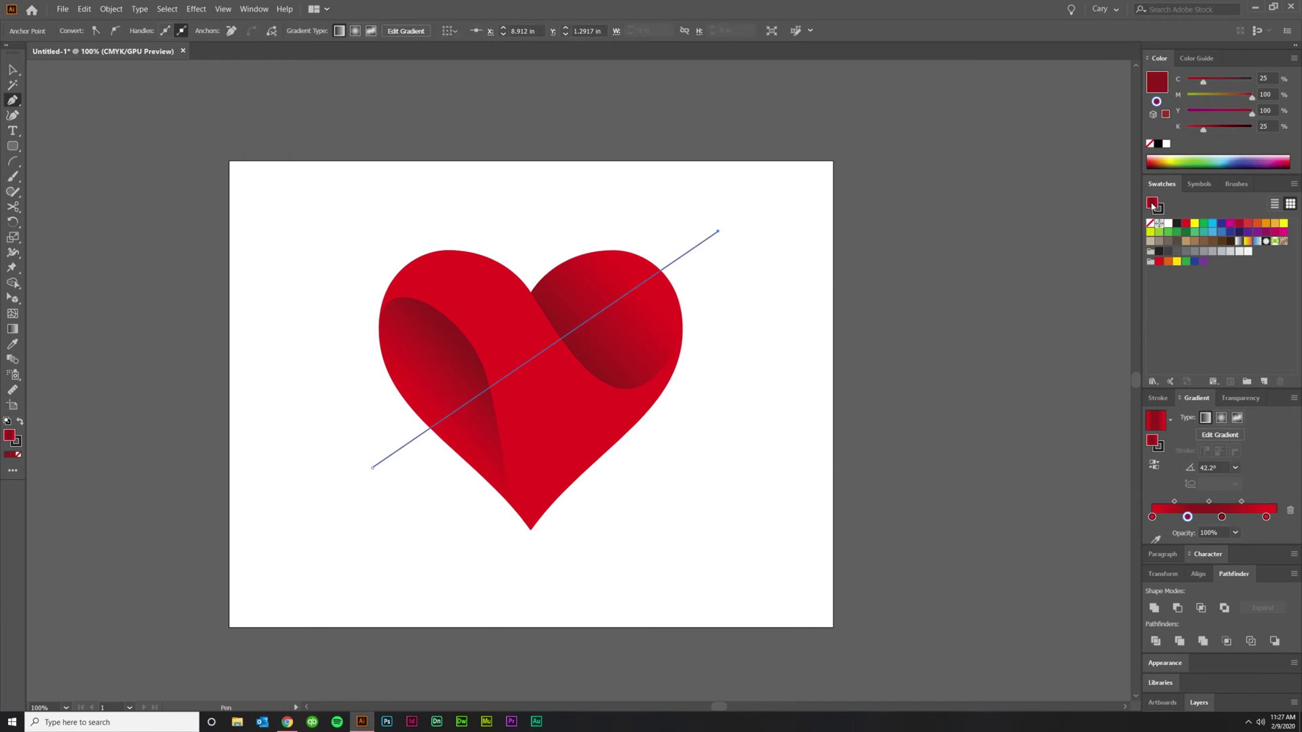
click(1150, 222)
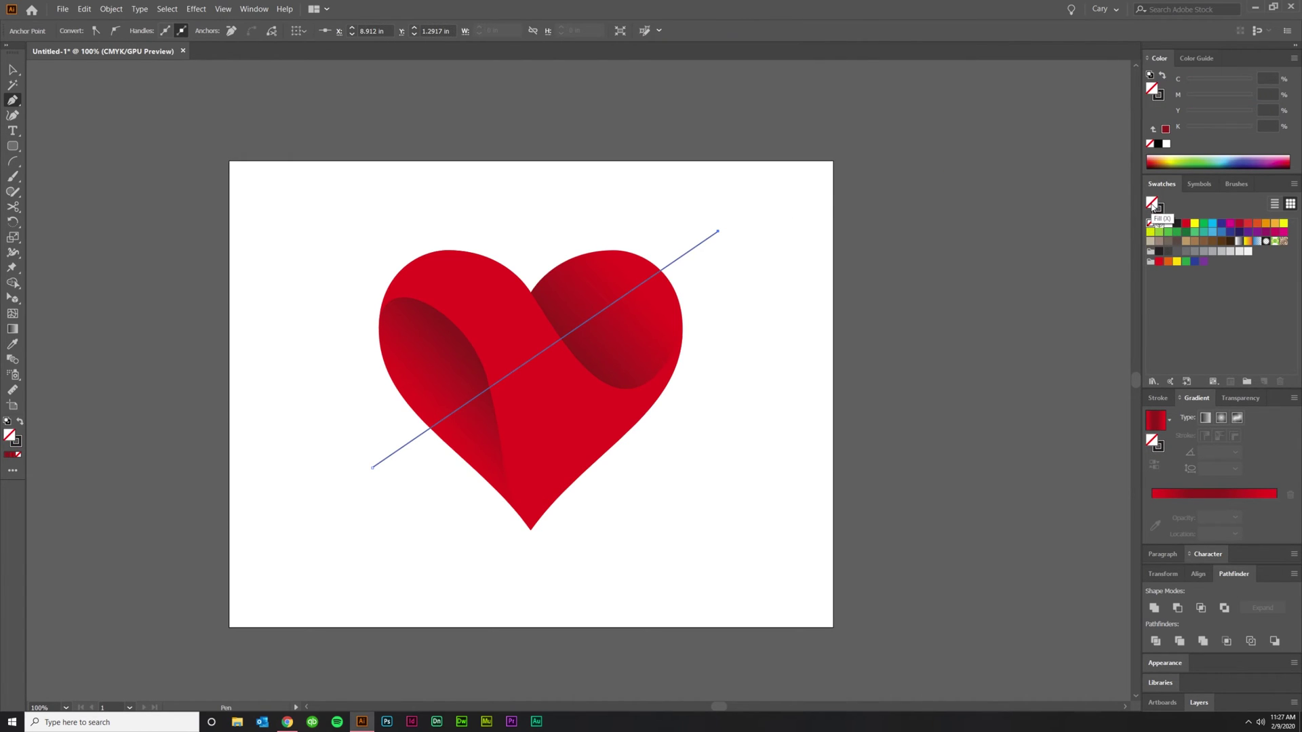
click(1160, 209)
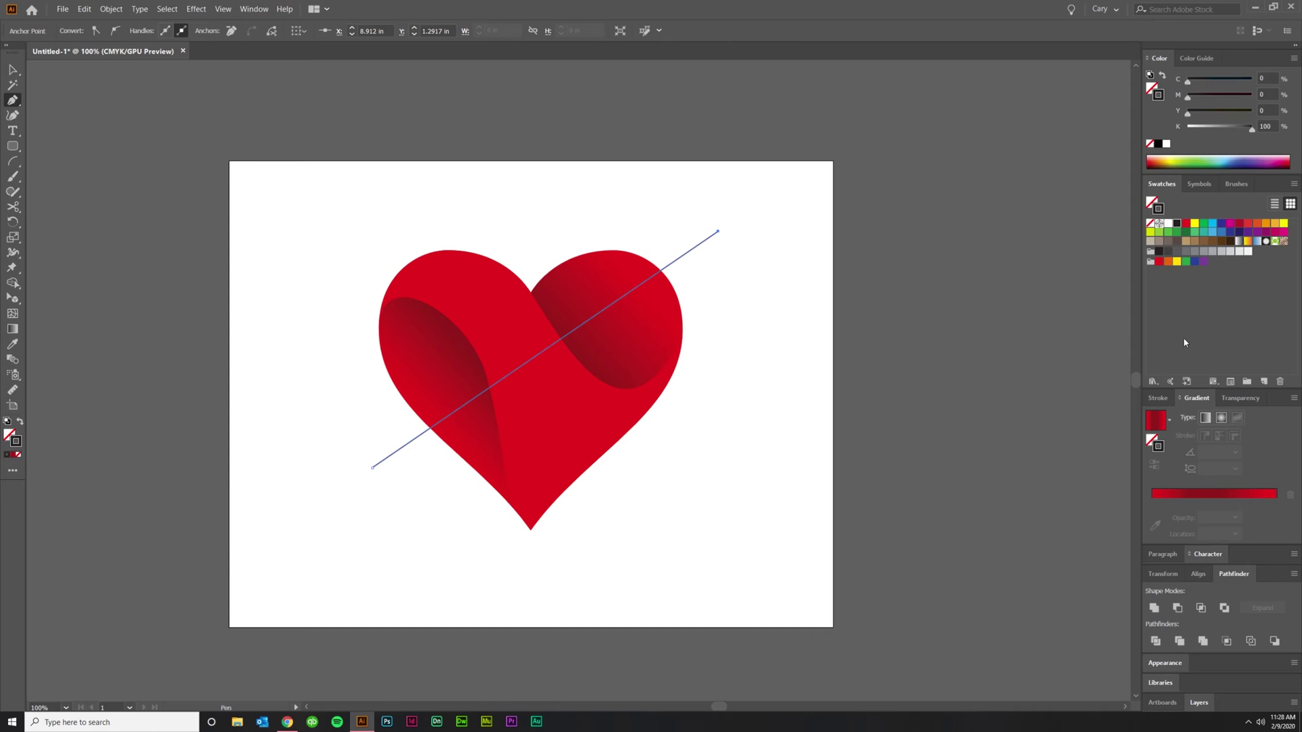
click(1157, 398)
Set the line's stroke weight to 20 pt
click(1213, 351)
text(10)
key(Return)
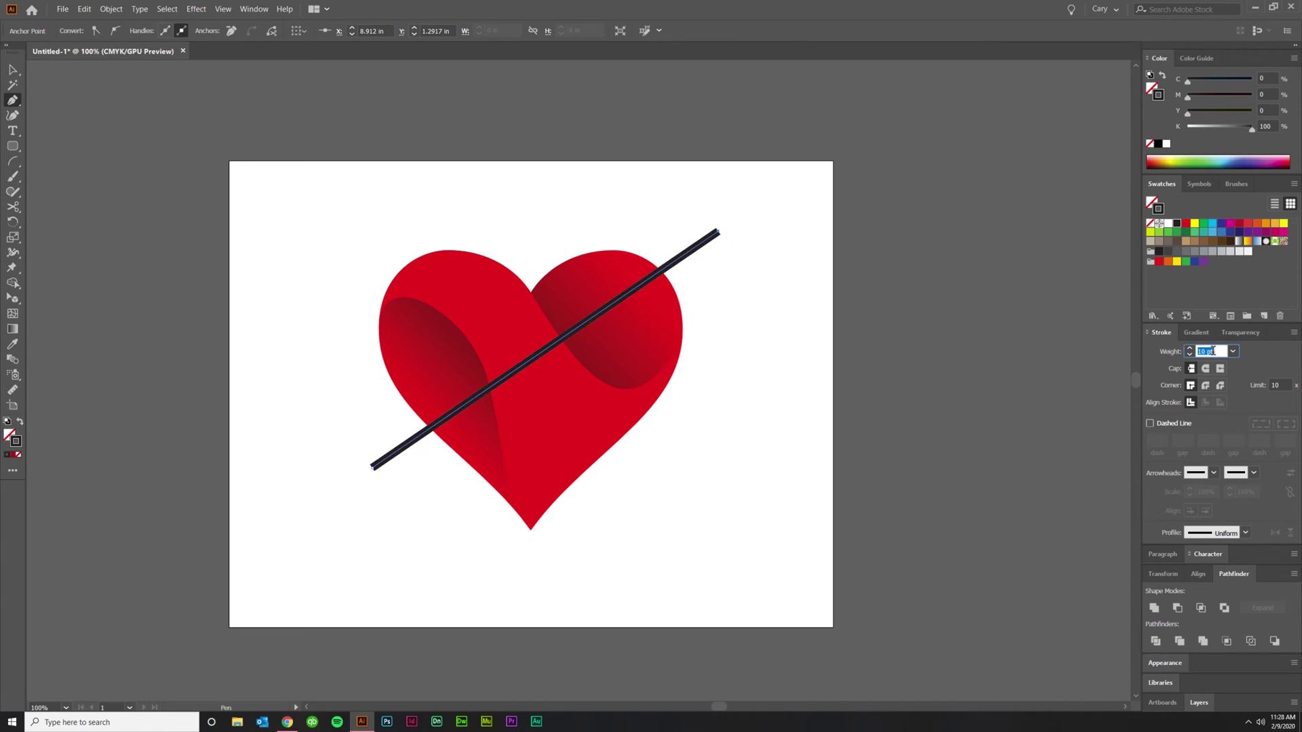
text(20)
key(Return)
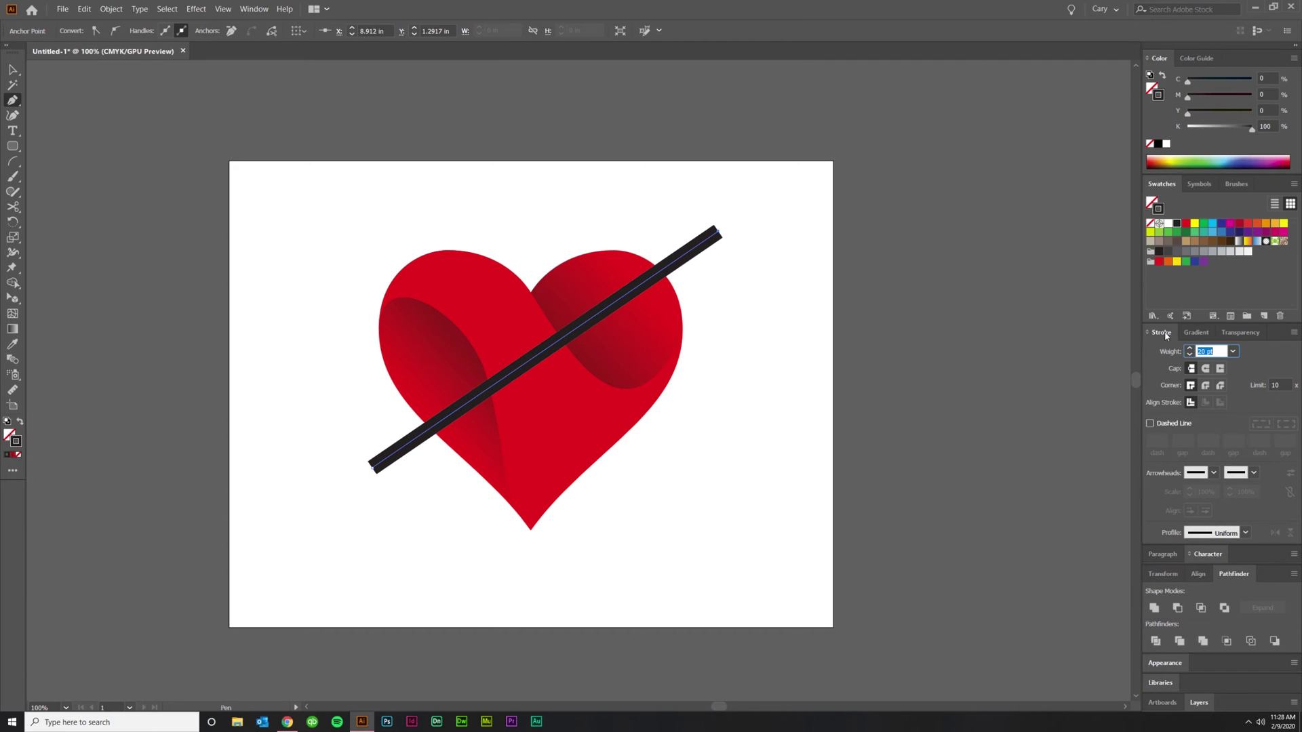
Show all Stroke panel options and open the start arrowhead styles list
click(1295, 333)
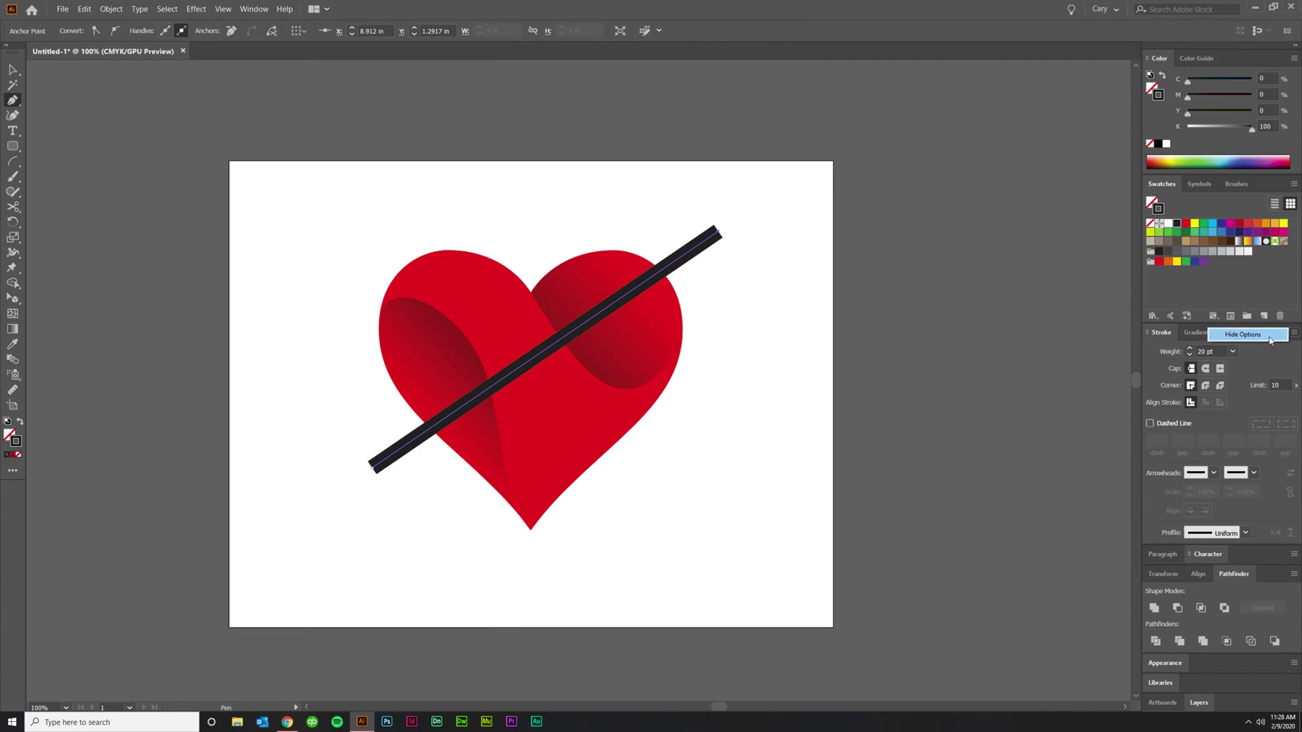
click(1275, 337)
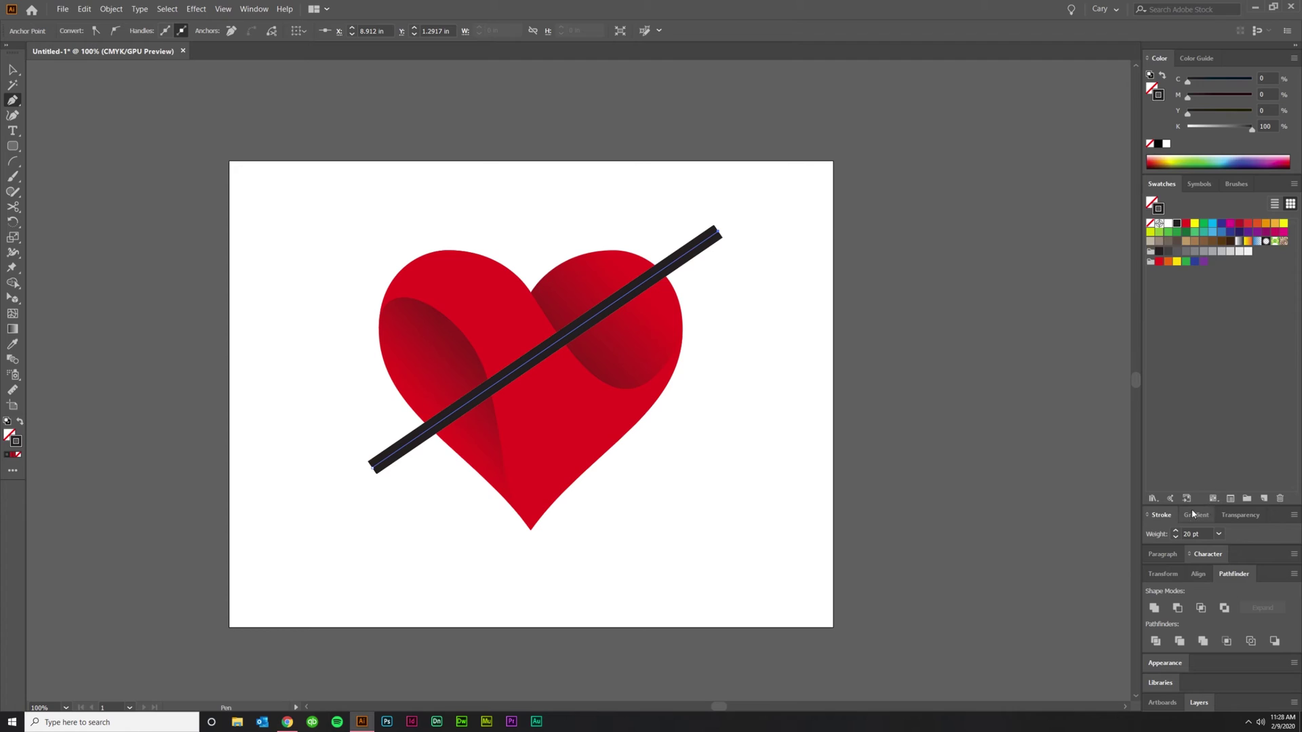
click(1295, 516)
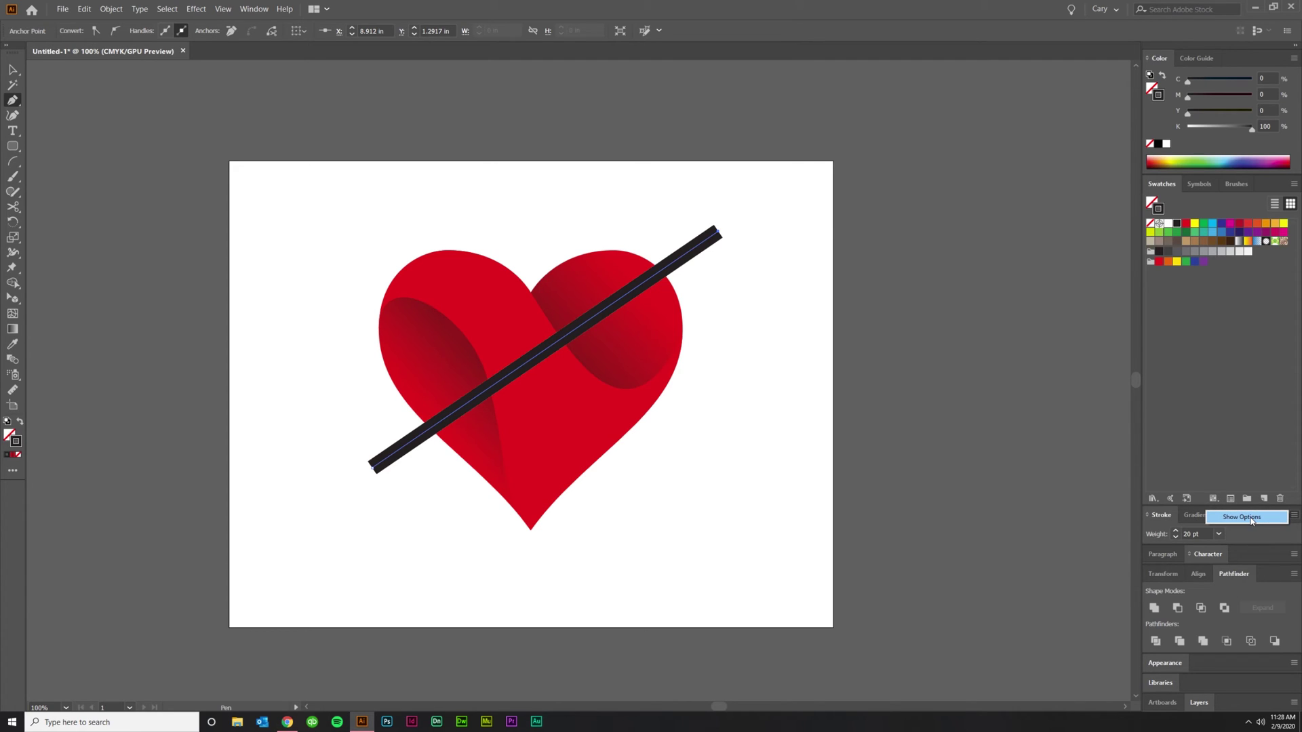
click(1251, 518)
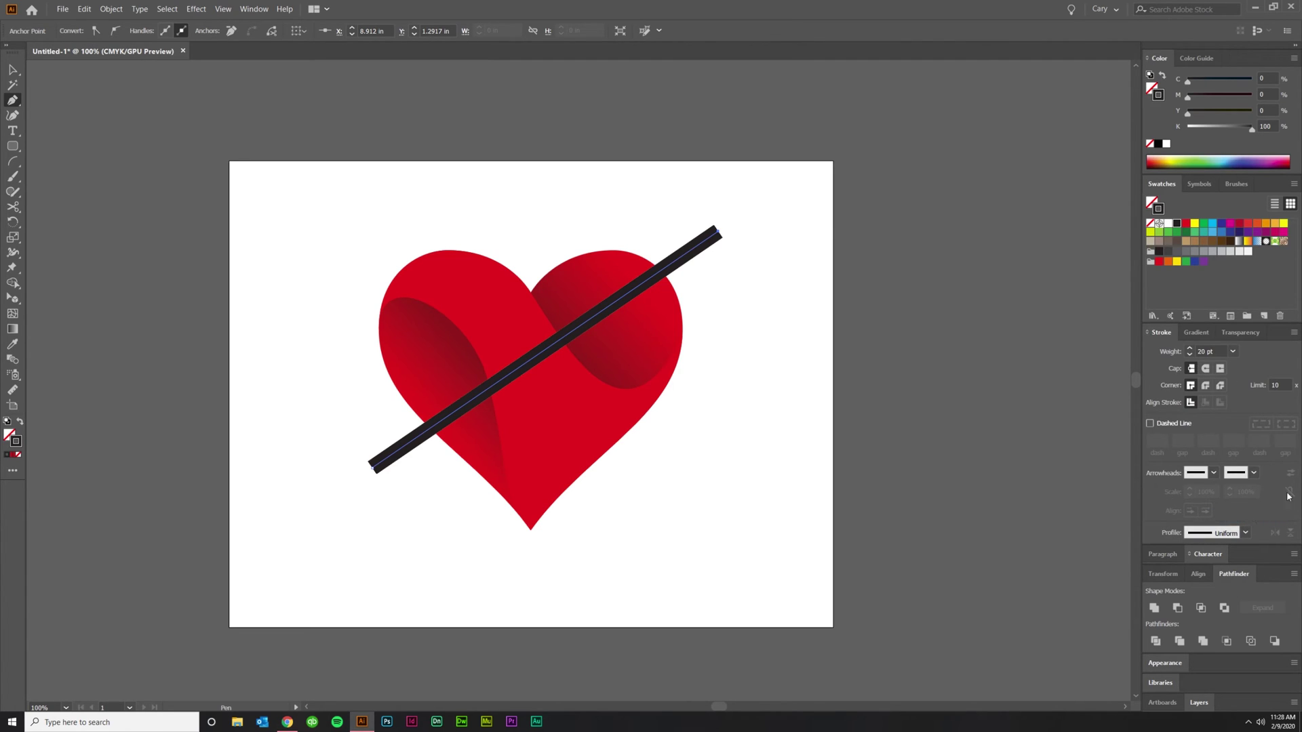
click(1214, 473)
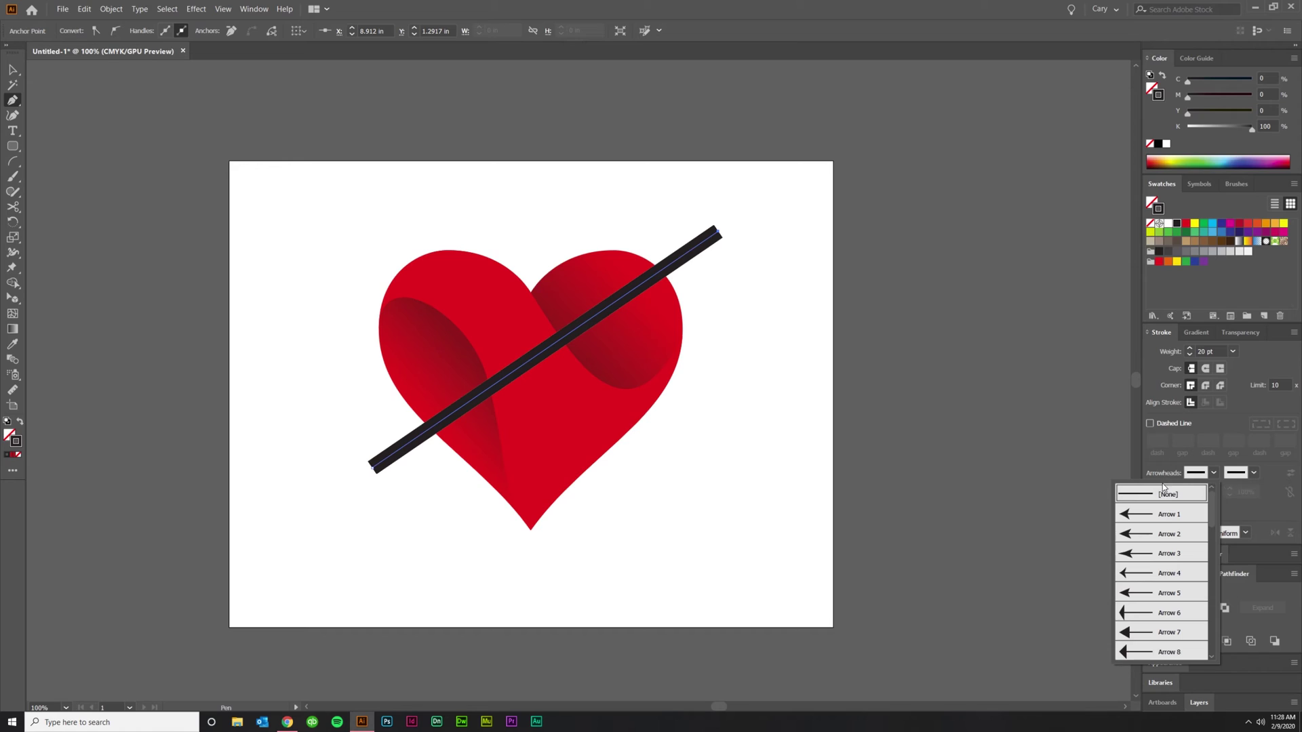
Add Arrow 18 feathered fletching at the line's start and a pointed arrowhead at its end
scroll(1148, 601, down, 2)
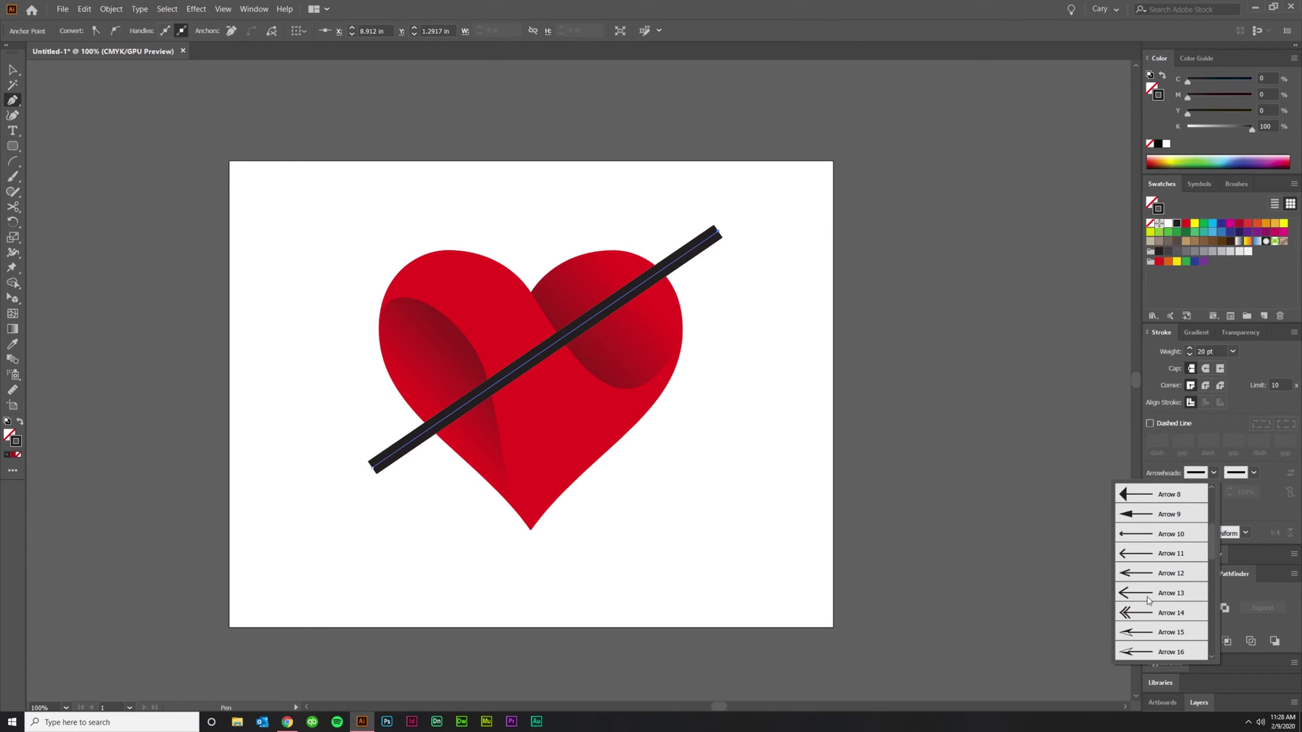
scroll(1148, 602, down, 4)
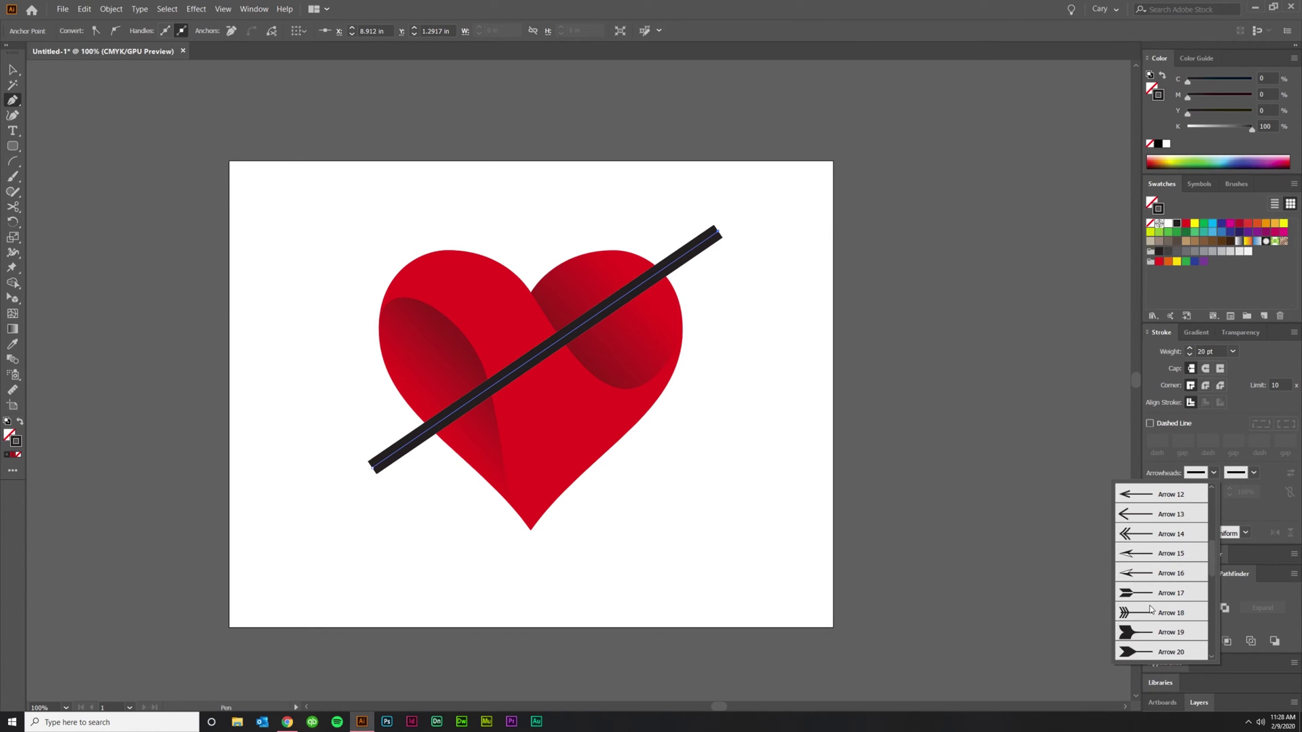
click(1137, 535)
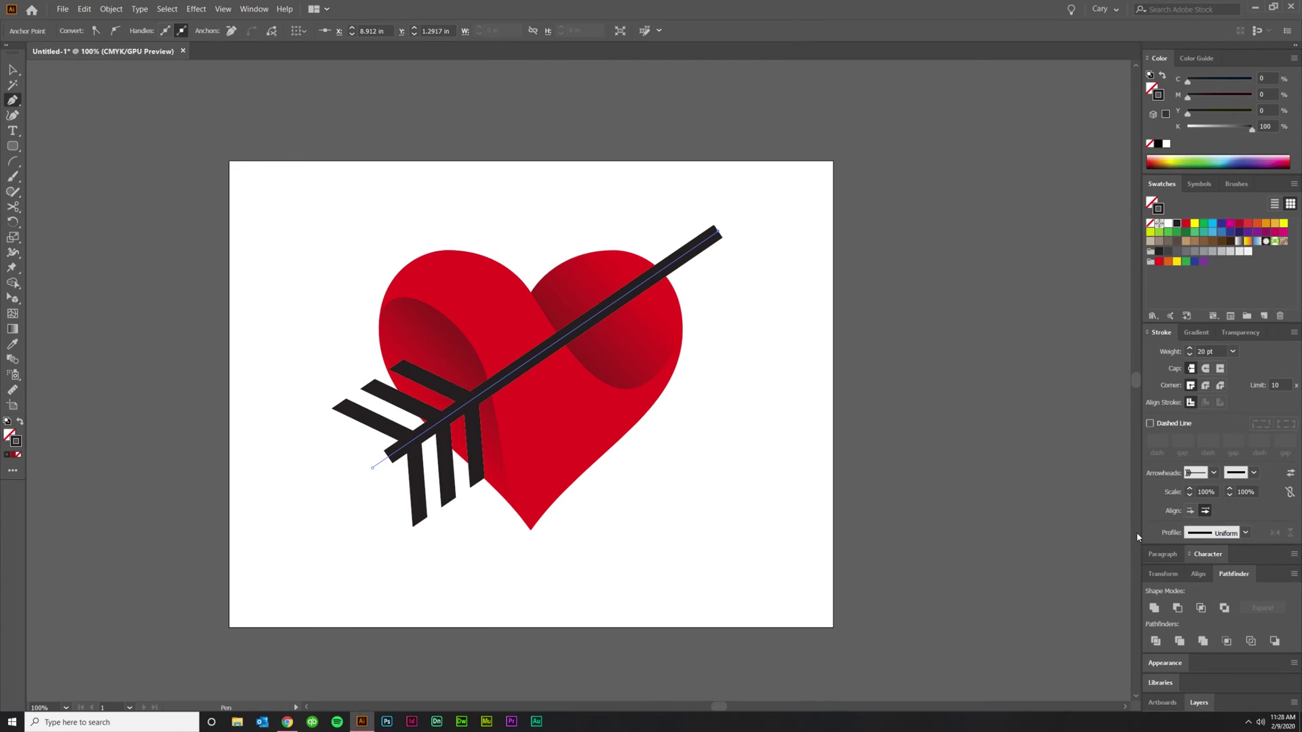
click(1247, 475)
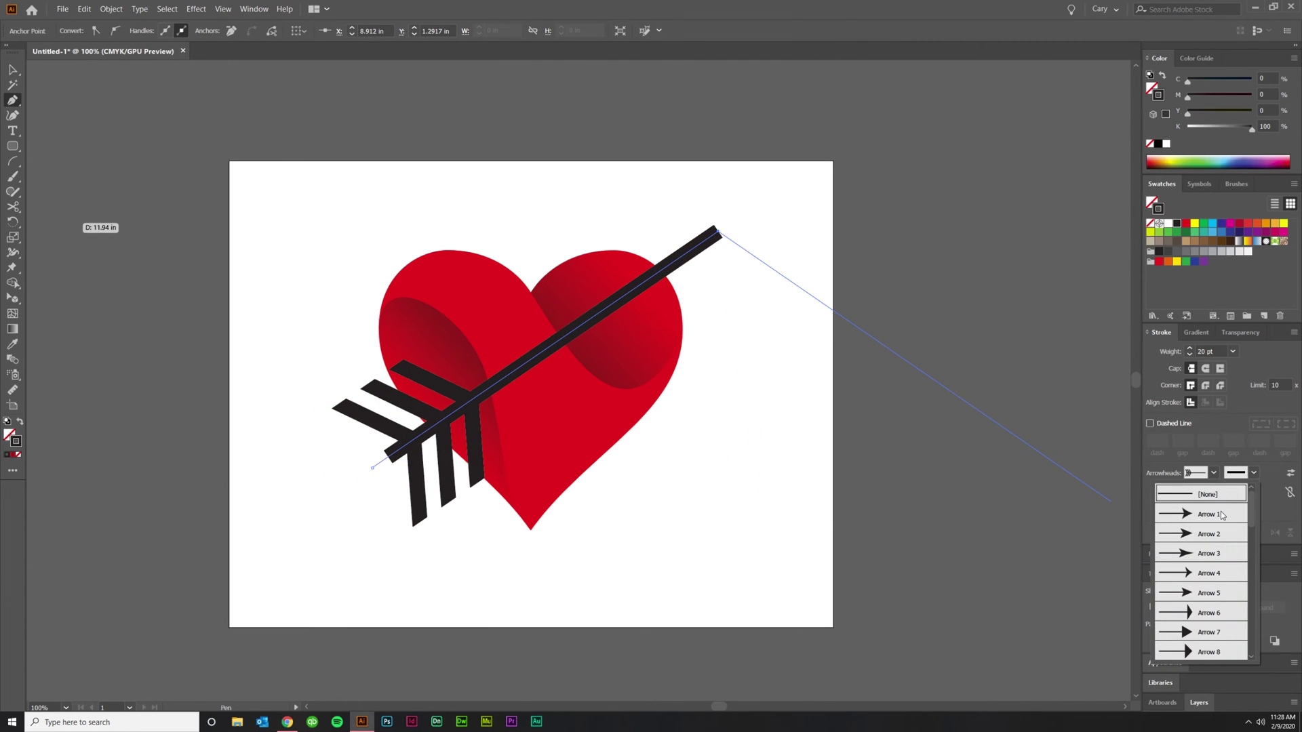
click(1213, 574)
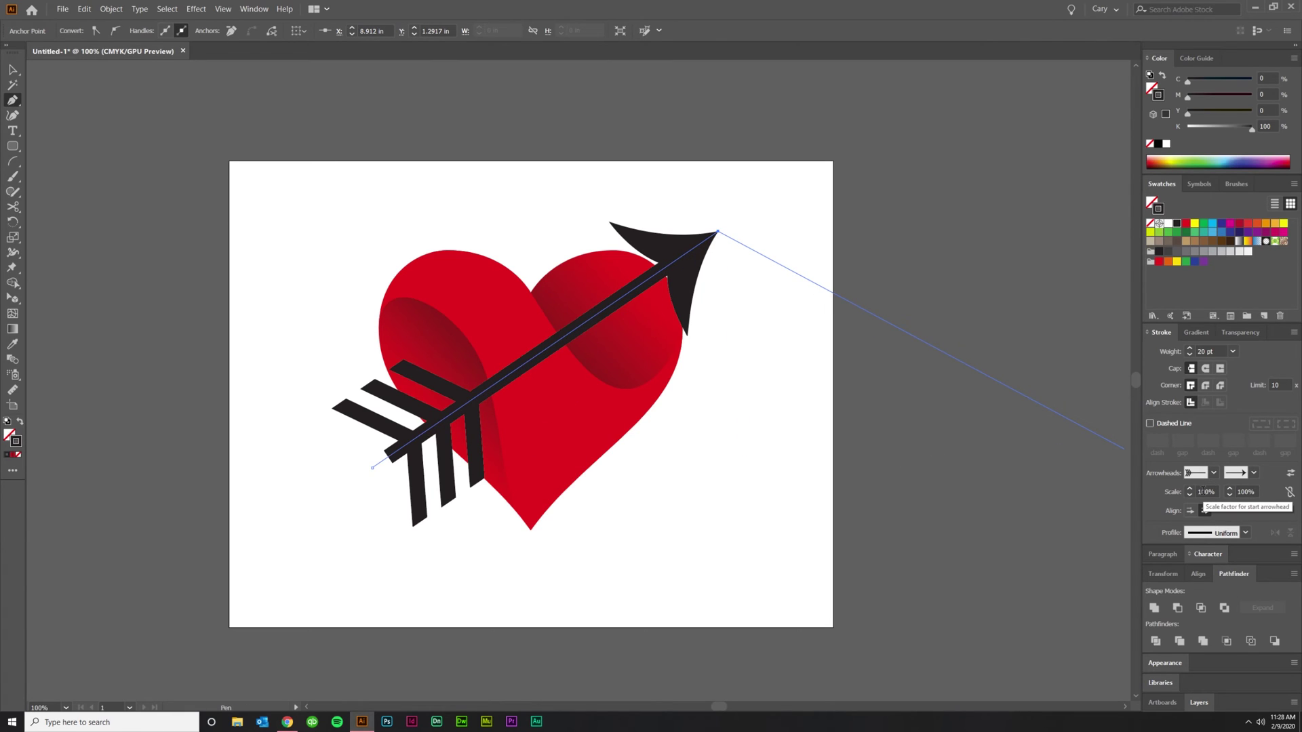
Scale both the start and end arrowheads down to 50%
click(1205, 492)
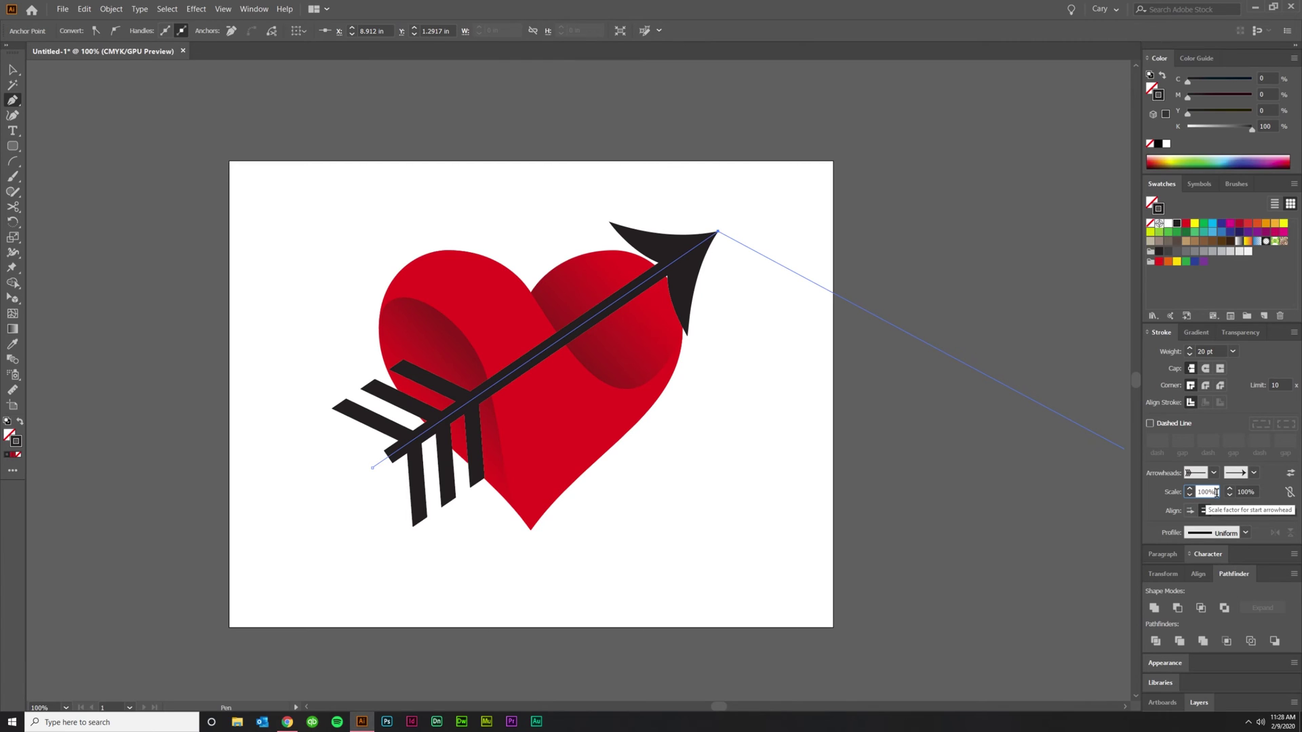
text(90)
key(Return)
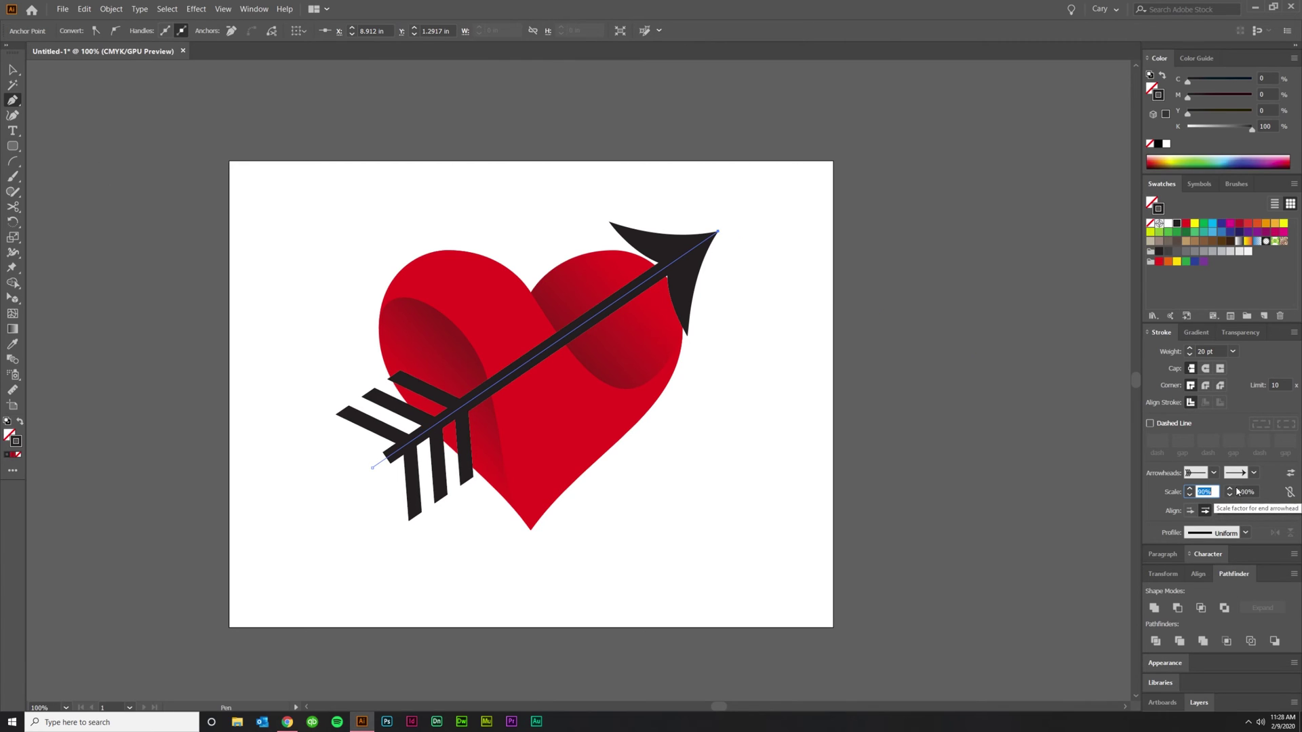
key(shift+Down)
key(shift+Down)
key(shift+Down)
key(shift+Down)
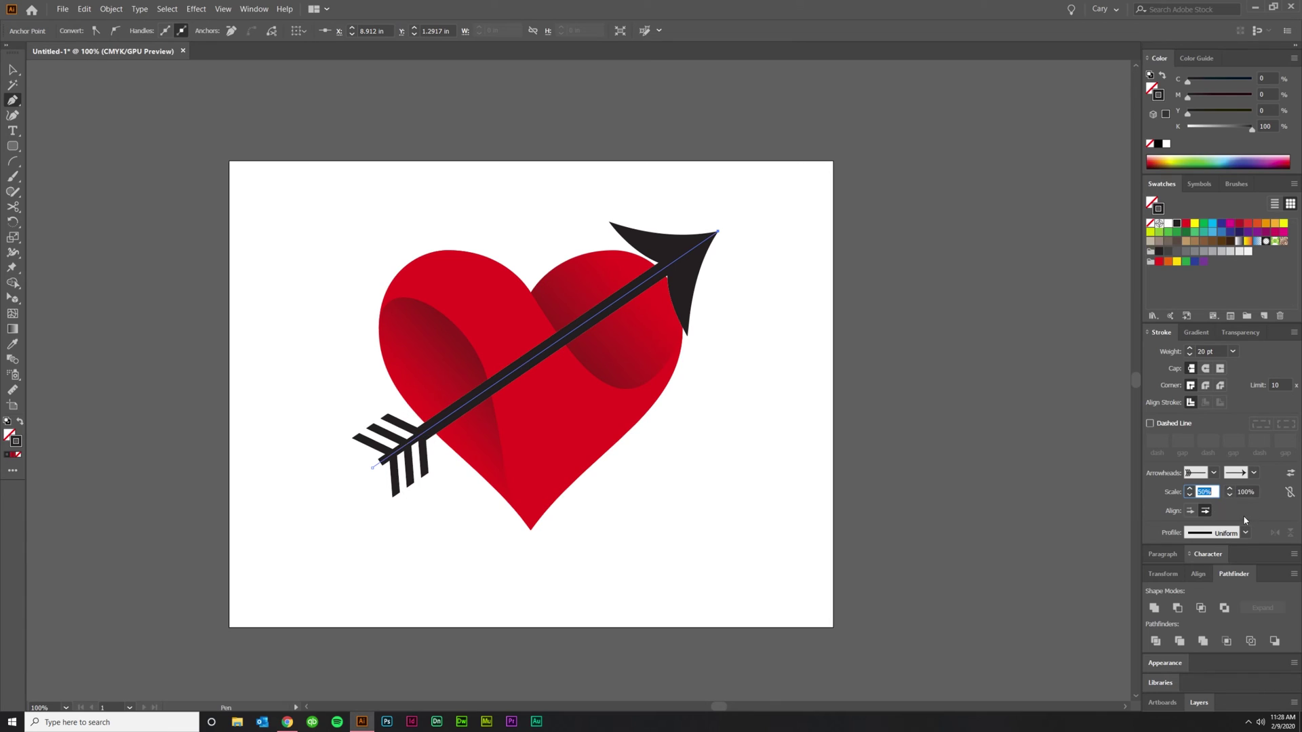
key(Tab)
key(shift+Down)
key(shift+Down)
key(shift+Down)
key(shift+Down)
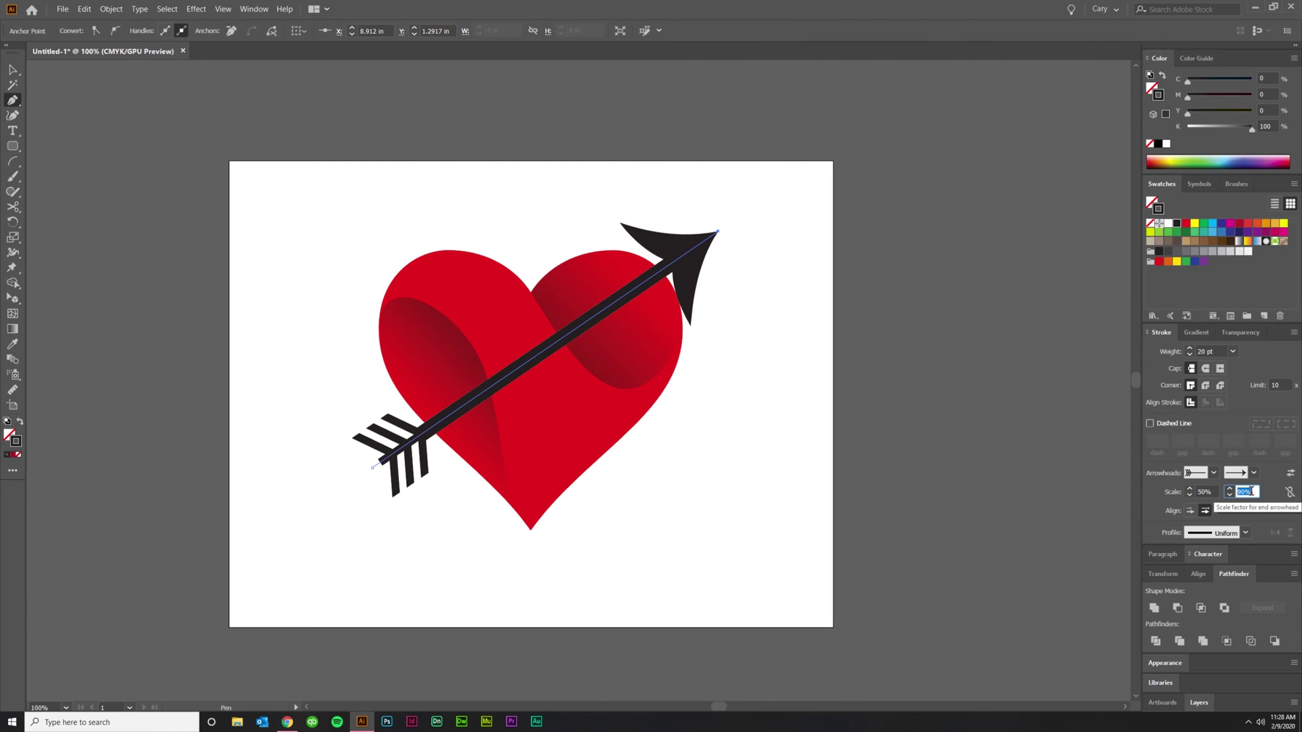
key(shift+Down)
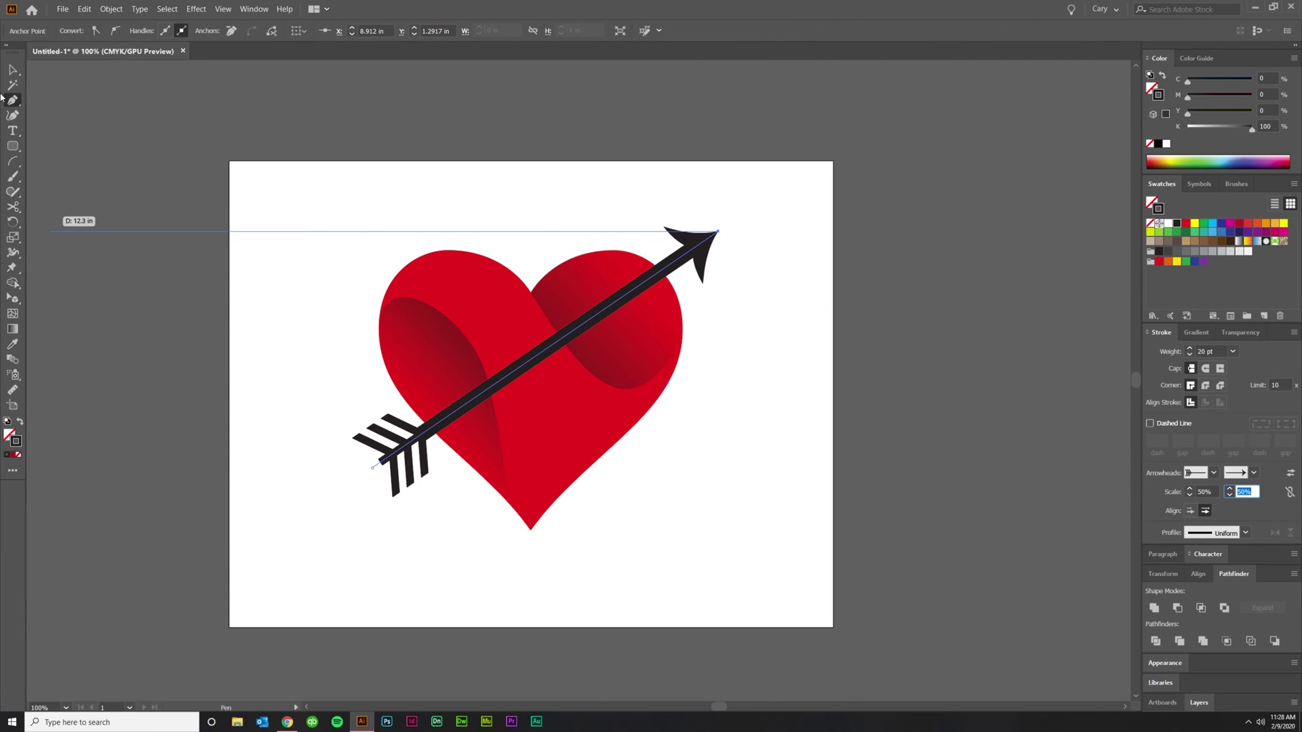
click(13, 71)
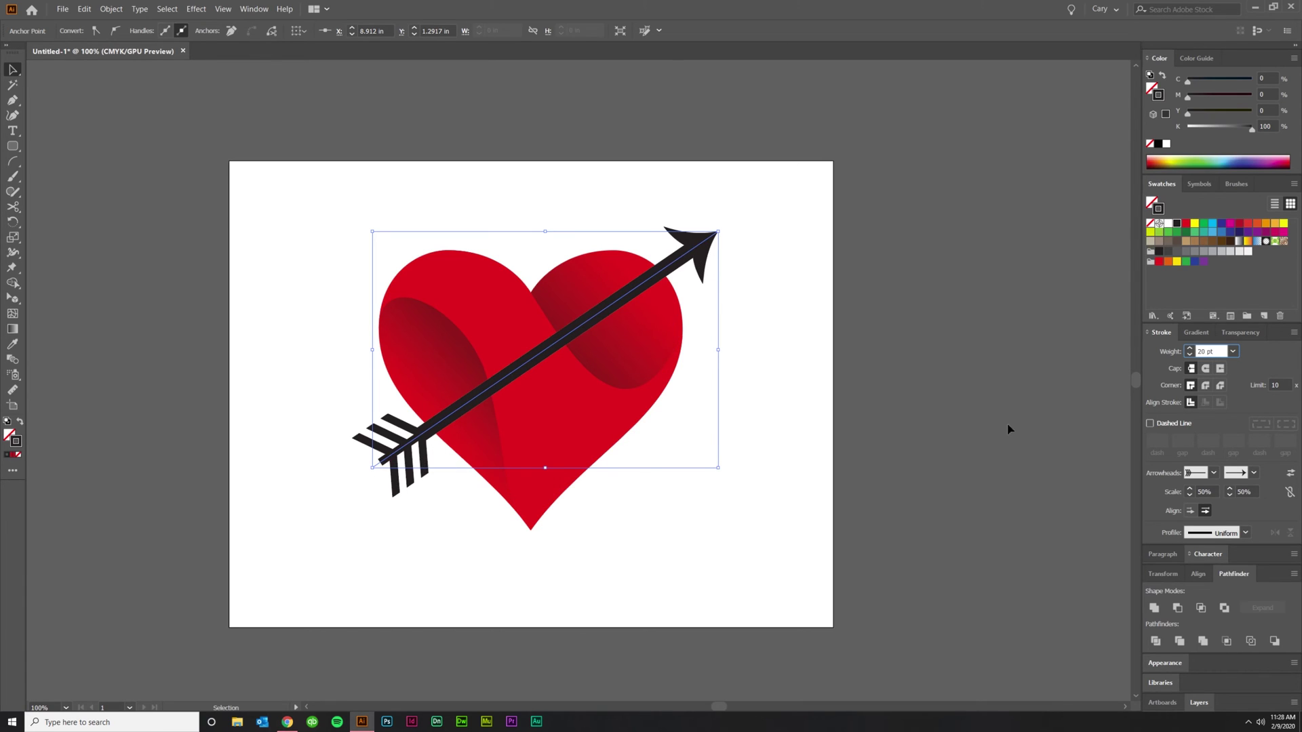
Set the arrow's stroke weight to 30 pt and bring the heart shape in front of it
key(shift+Up)
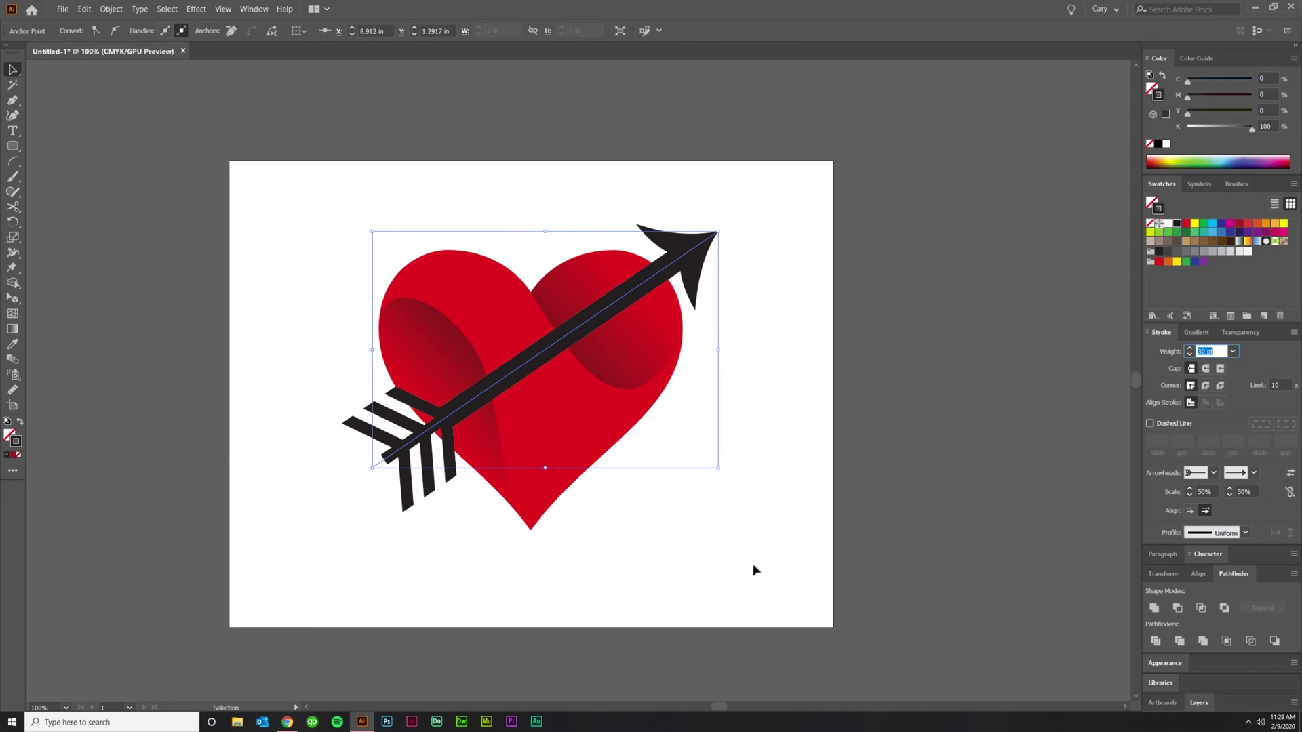
click(708, 550)
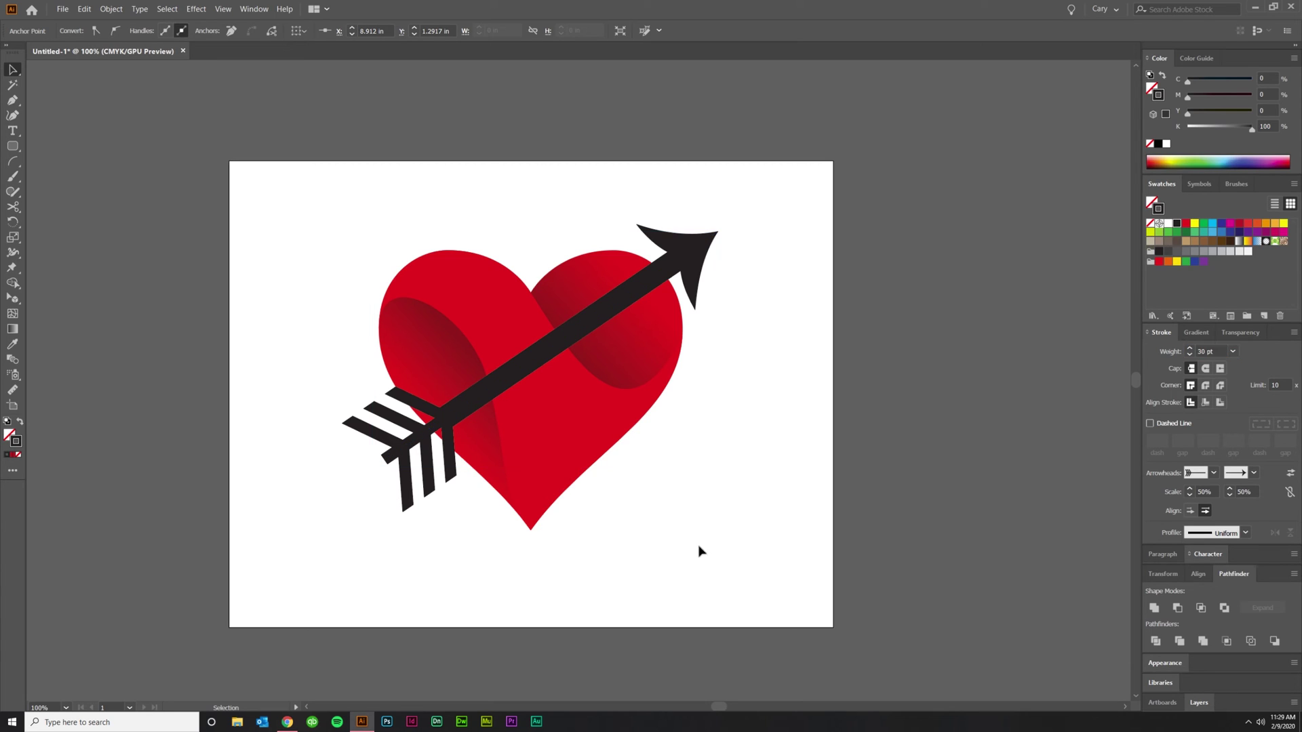
click(484, 316)
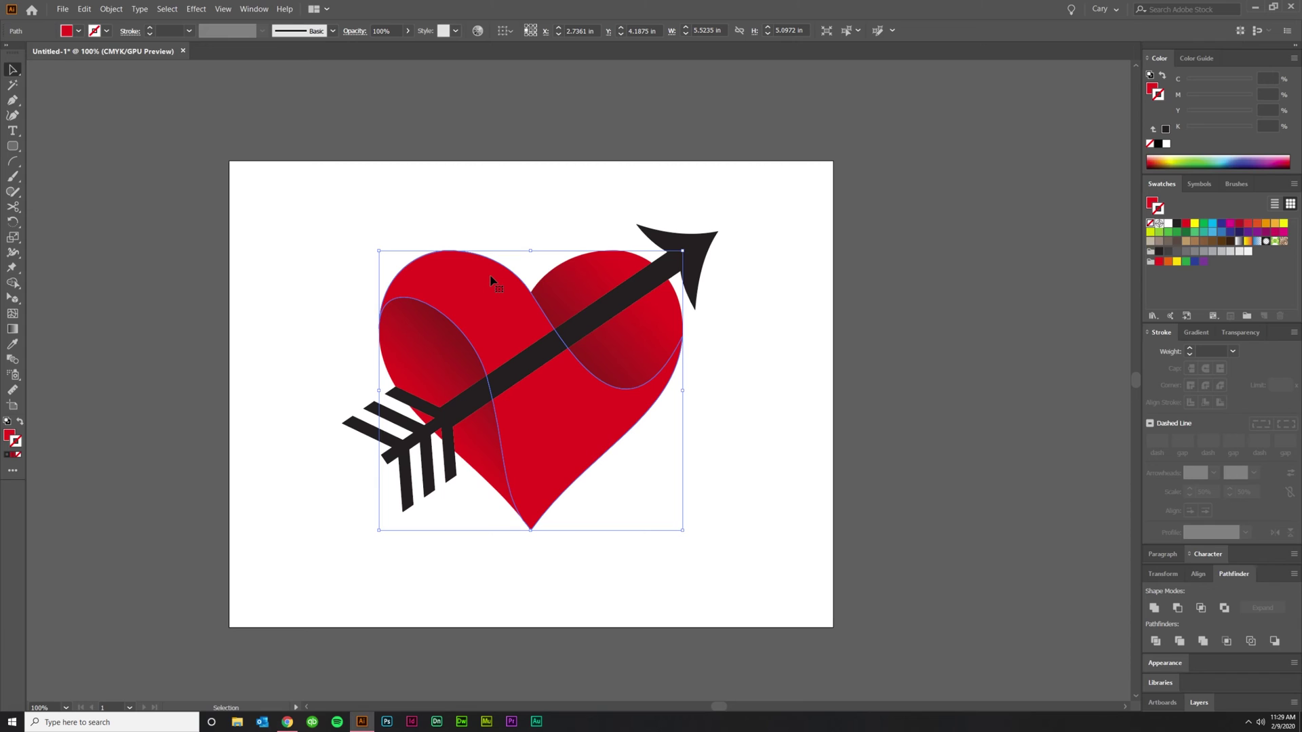
key(ctrl+shift+bracketright)
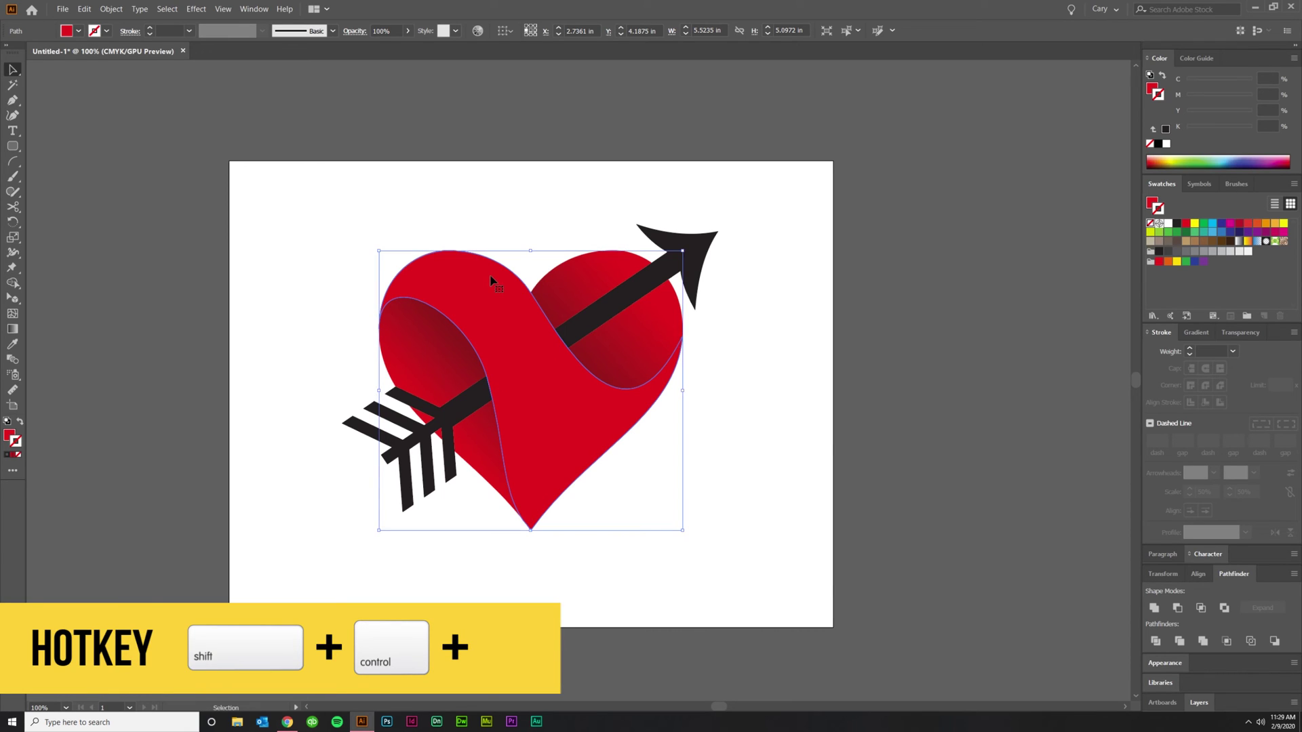
click(778, 492)
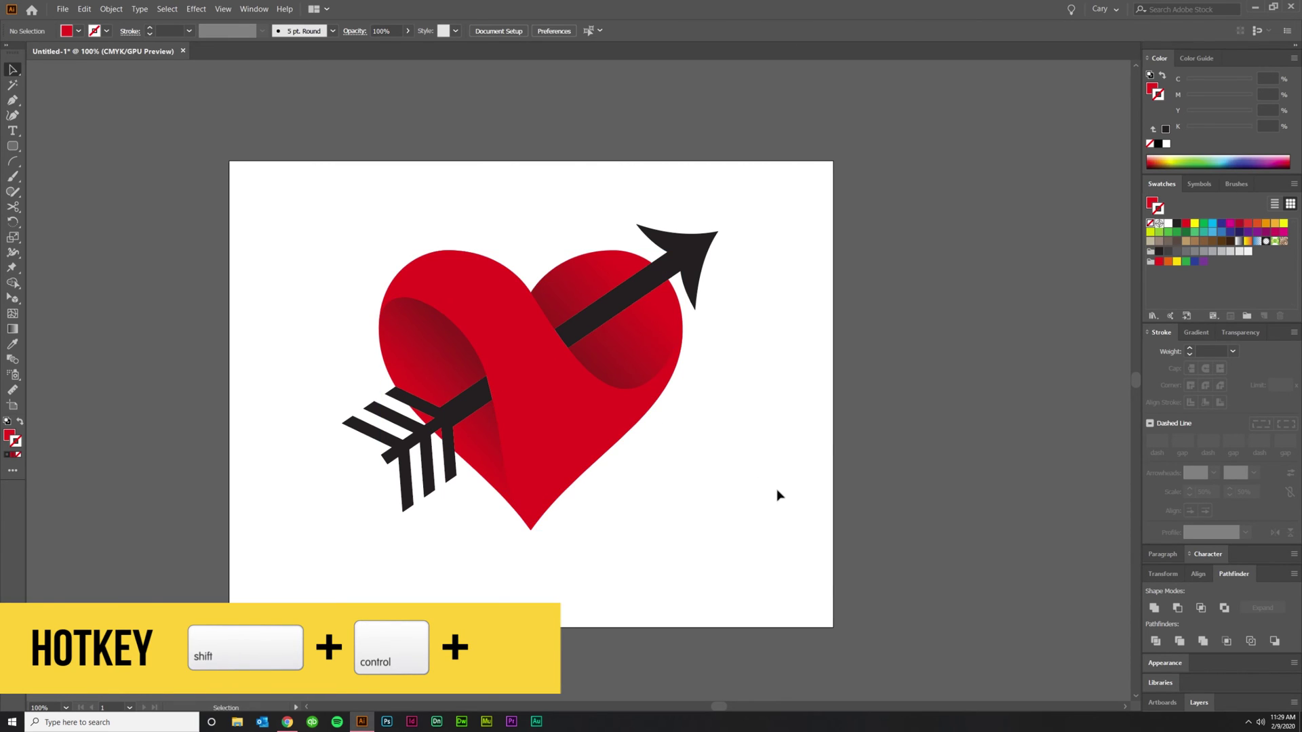
click(565, 285)
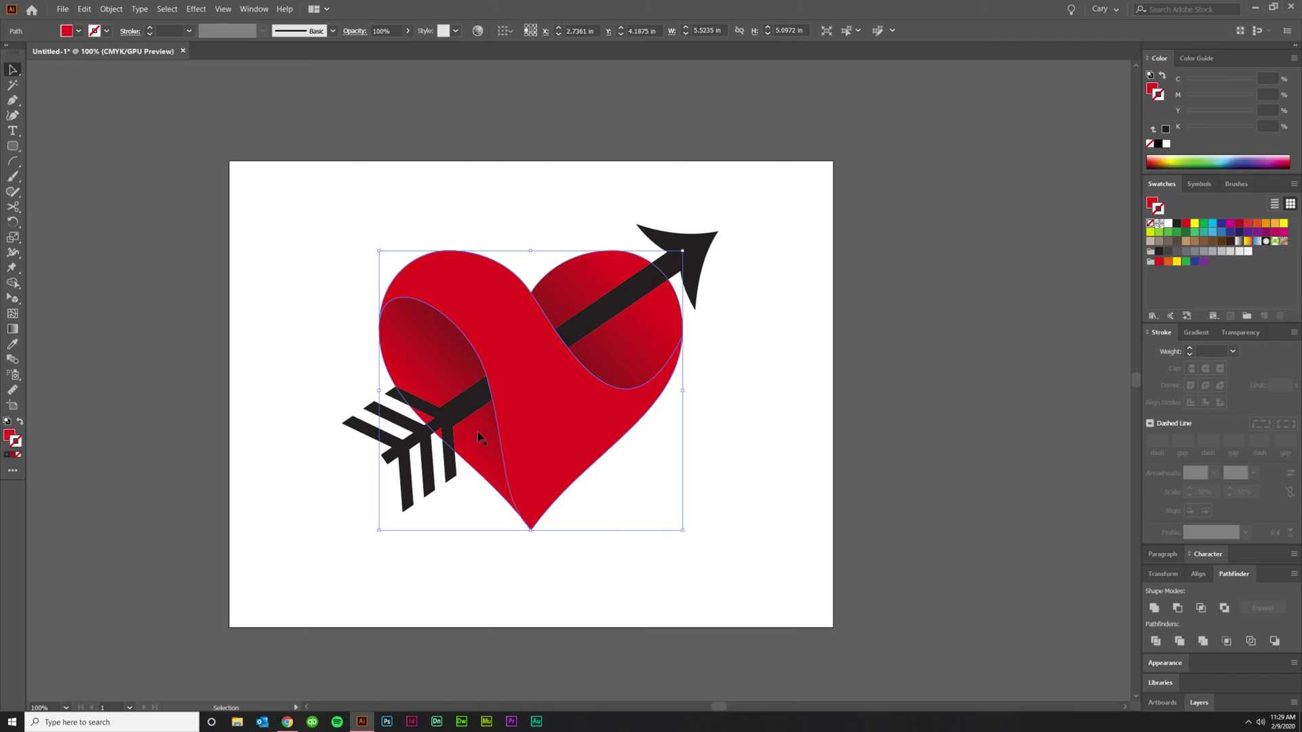
Nudge the arrow one step up and one step right
click(460, 411)
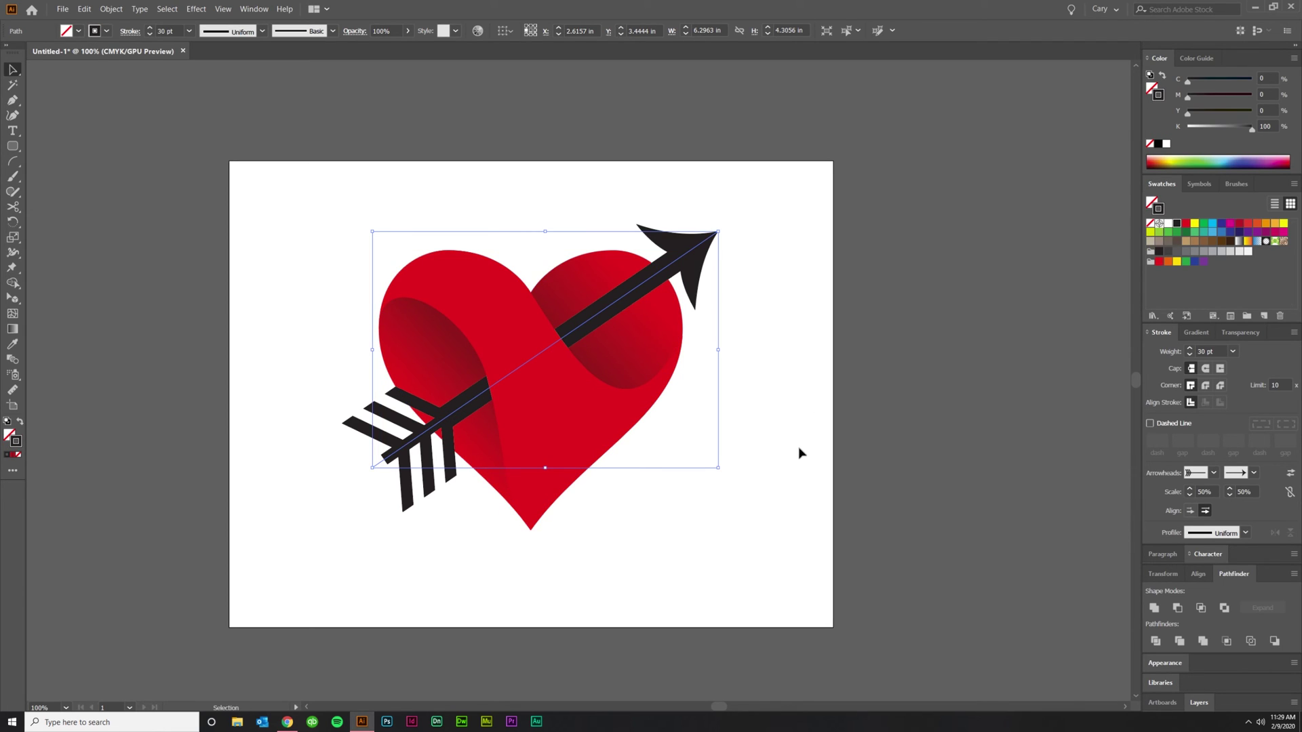
key(Up)
key(Up)
key(Right)
key(Right)
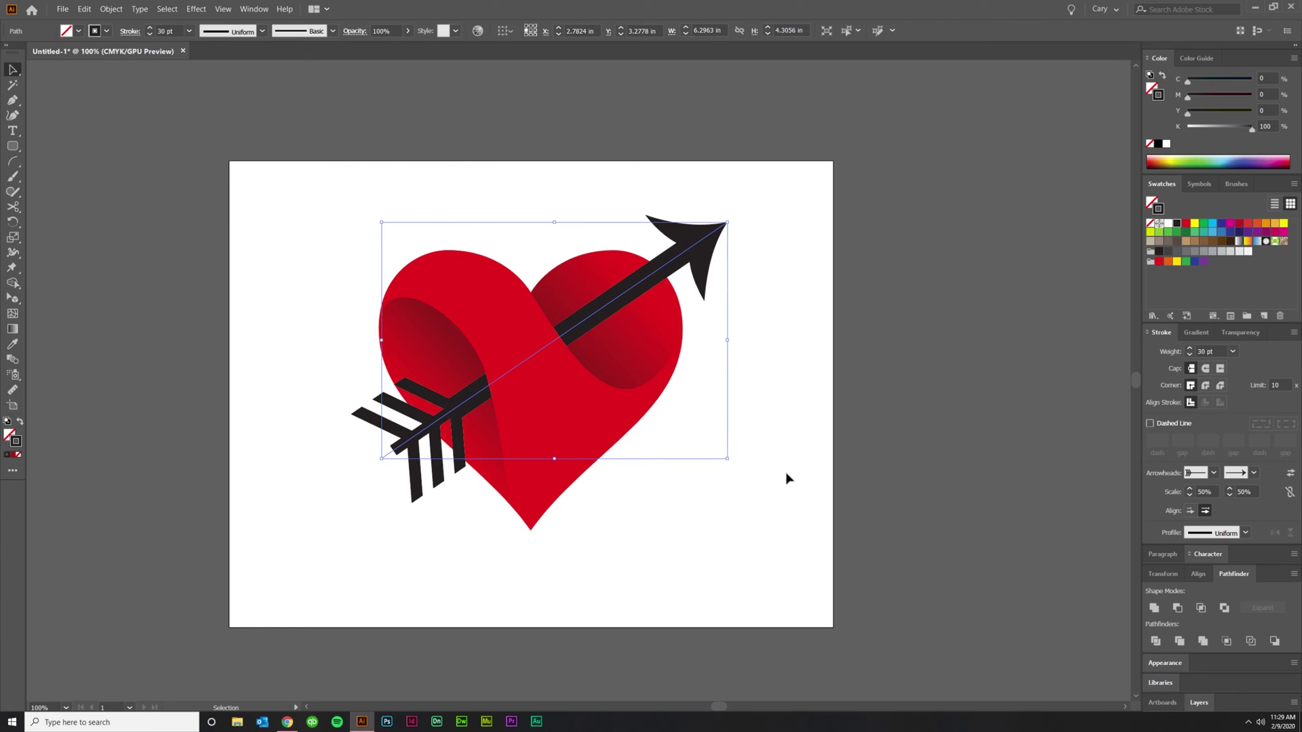
Drag the arrow's tail anchor further down-left with Direct Selection, then reselect the arrow
click(359, 560)
key(a)
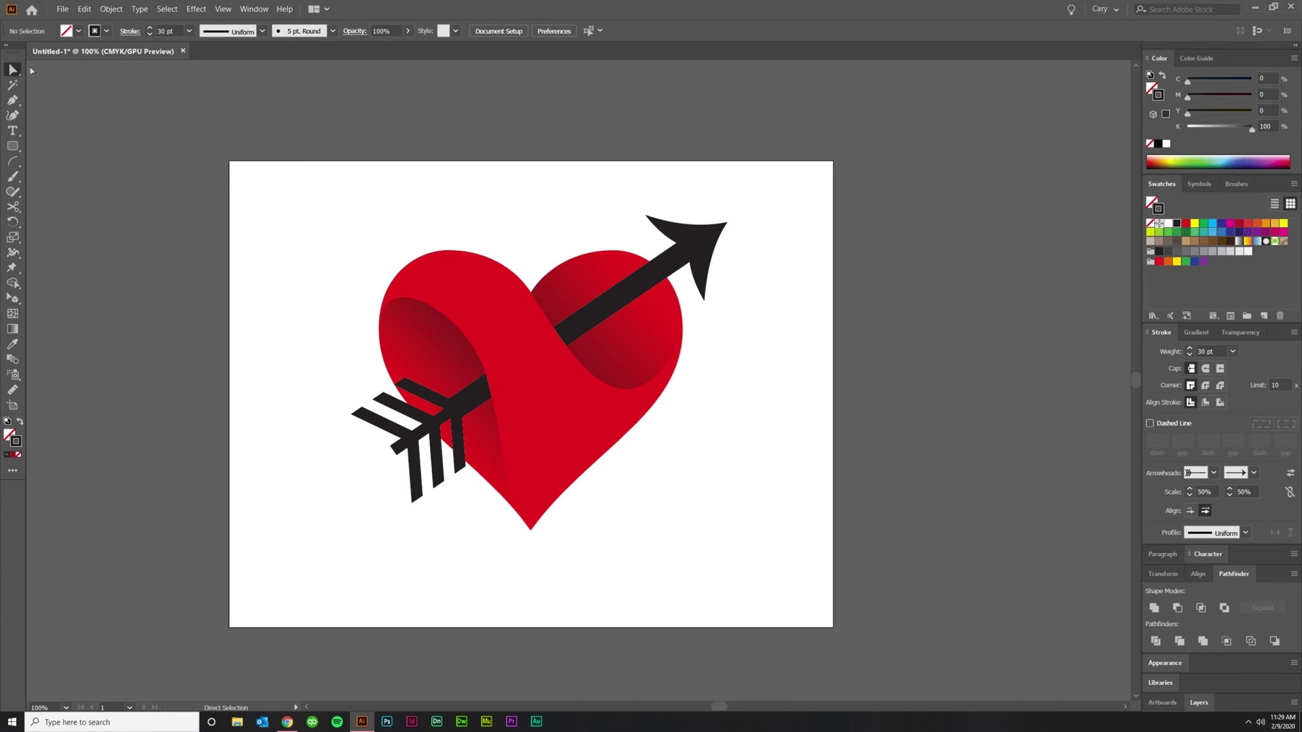
drag(328, 423, 399, 518)
drag(382, 461, 331, 490)
click(298, 515)
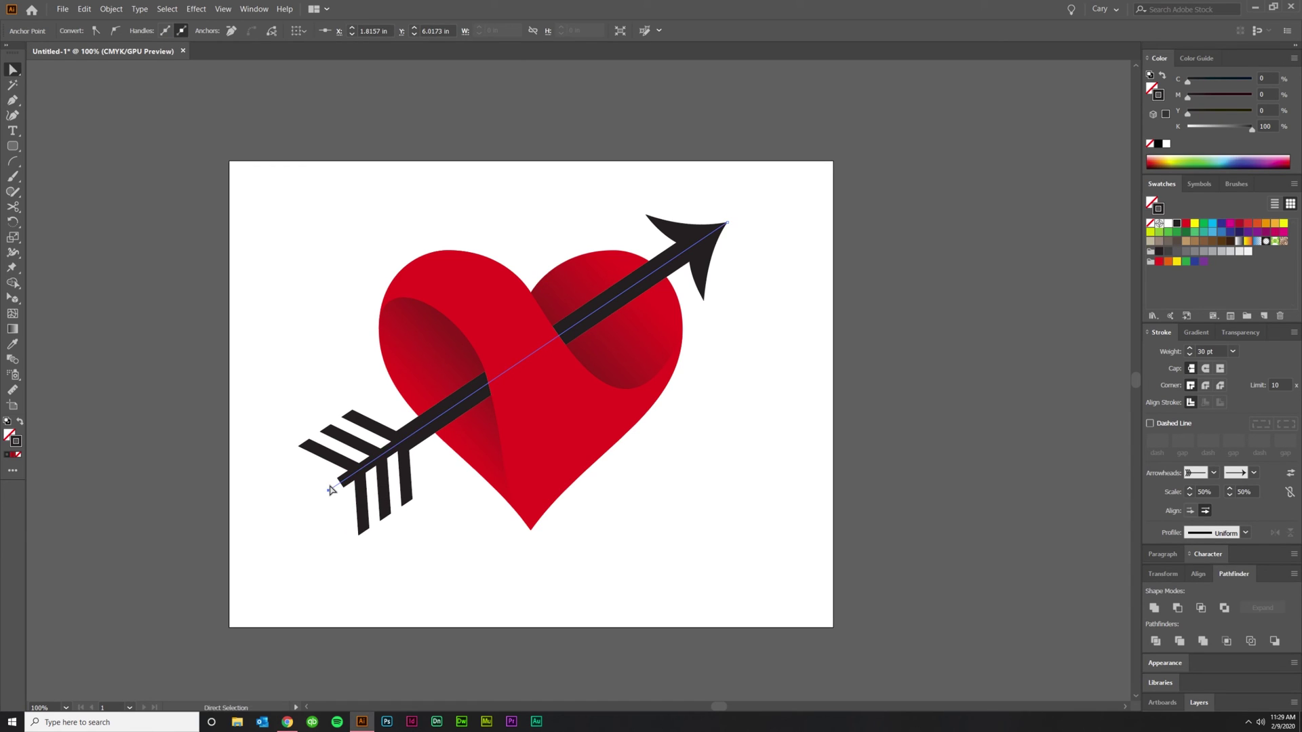
key(v)
click(698, 535)
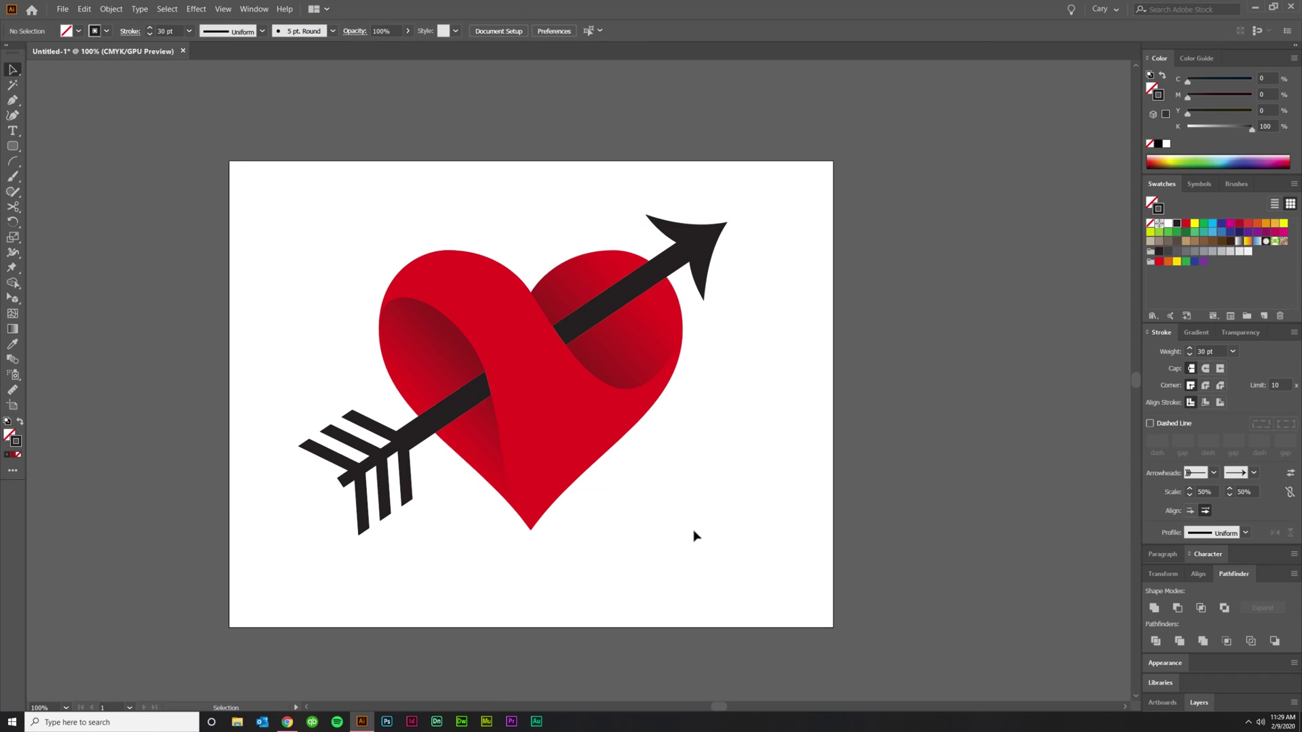
click(397, 454)
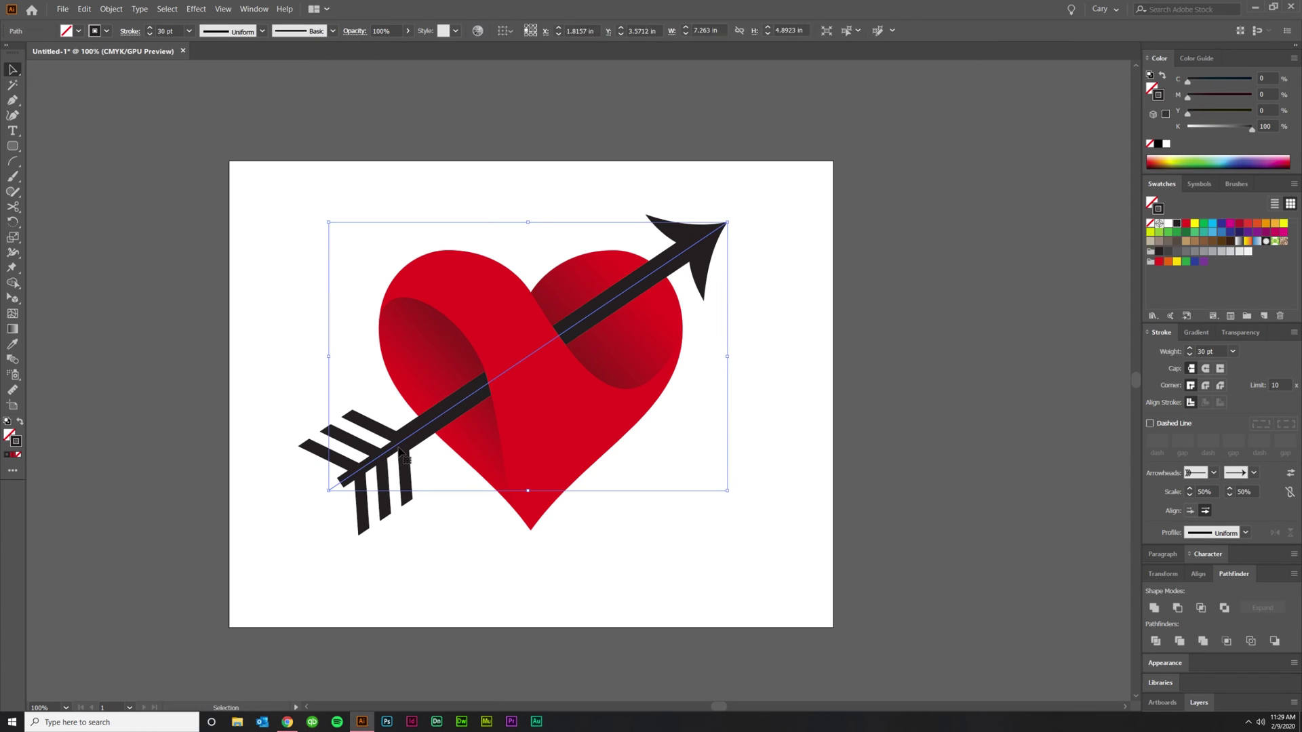
Alt-drag a copy of the arrow slightly down and to the right
click(834, 519)
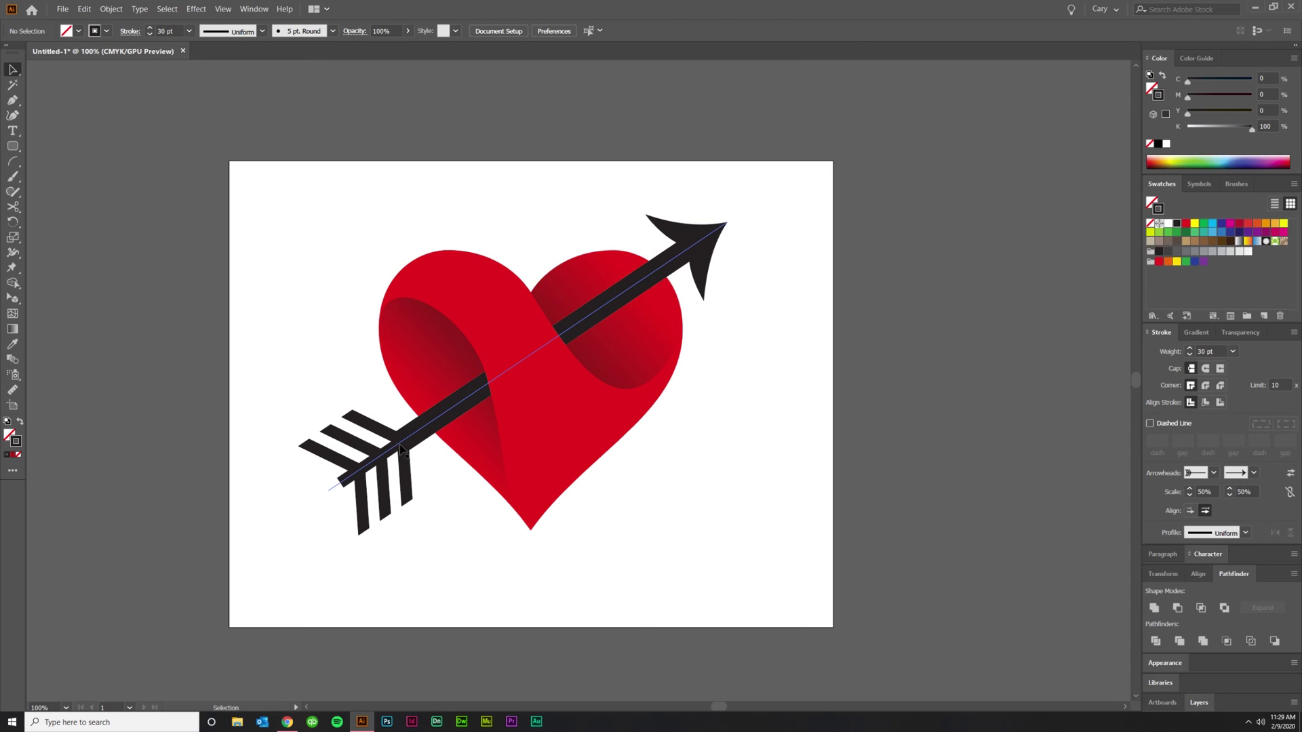
mouse_move(400, 443)
mouse_down()
mouse_move(415, 459)
mouse_move(405, 441)
mouse_move(339, 426)
mouse_move(366, 428)
mouse_move(349, 416)
mouse_move(393, 653)
mouse_move(810, 429)
mouse_move(366, 459)
mouse_move(426, 478)
mouse_move(453, 439)
mouse_move(419, 453)
mouse_up()
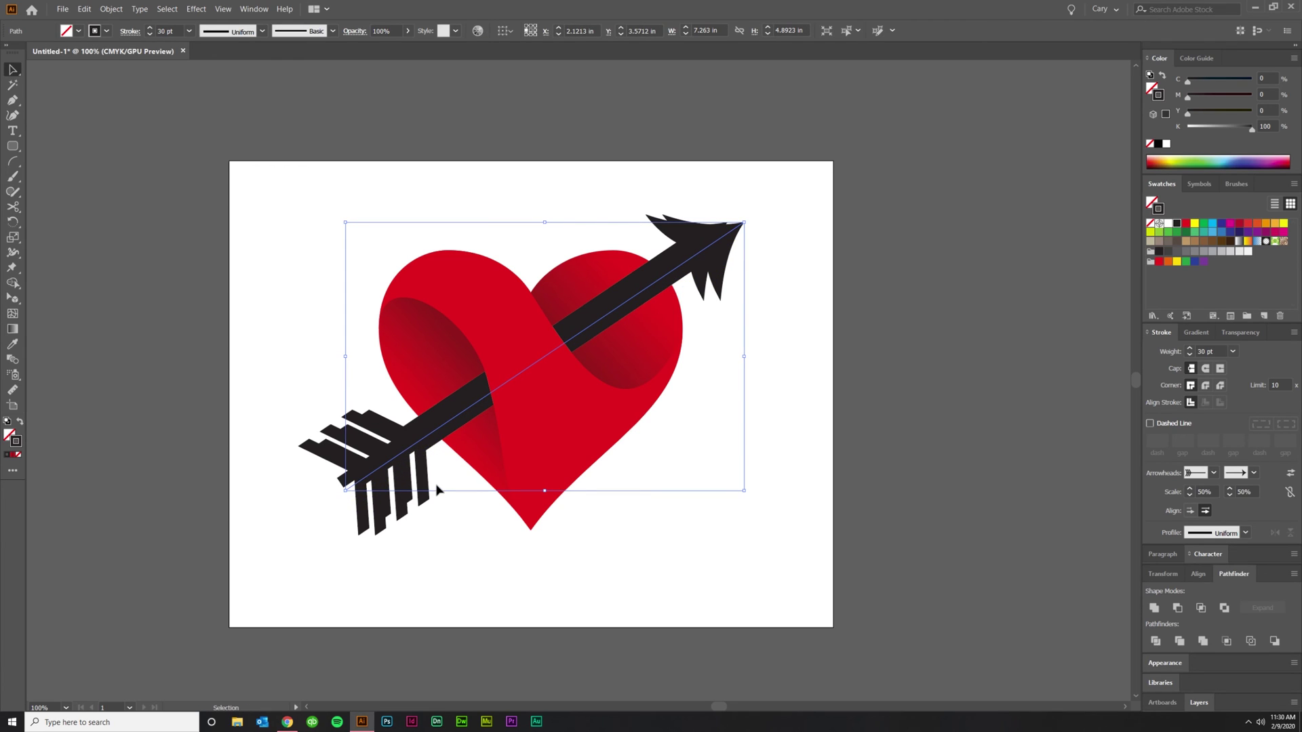
Set the duplicate arrow to Multiply blend mode at 30% opacity
click(1241, 332)
click(1174, 492)
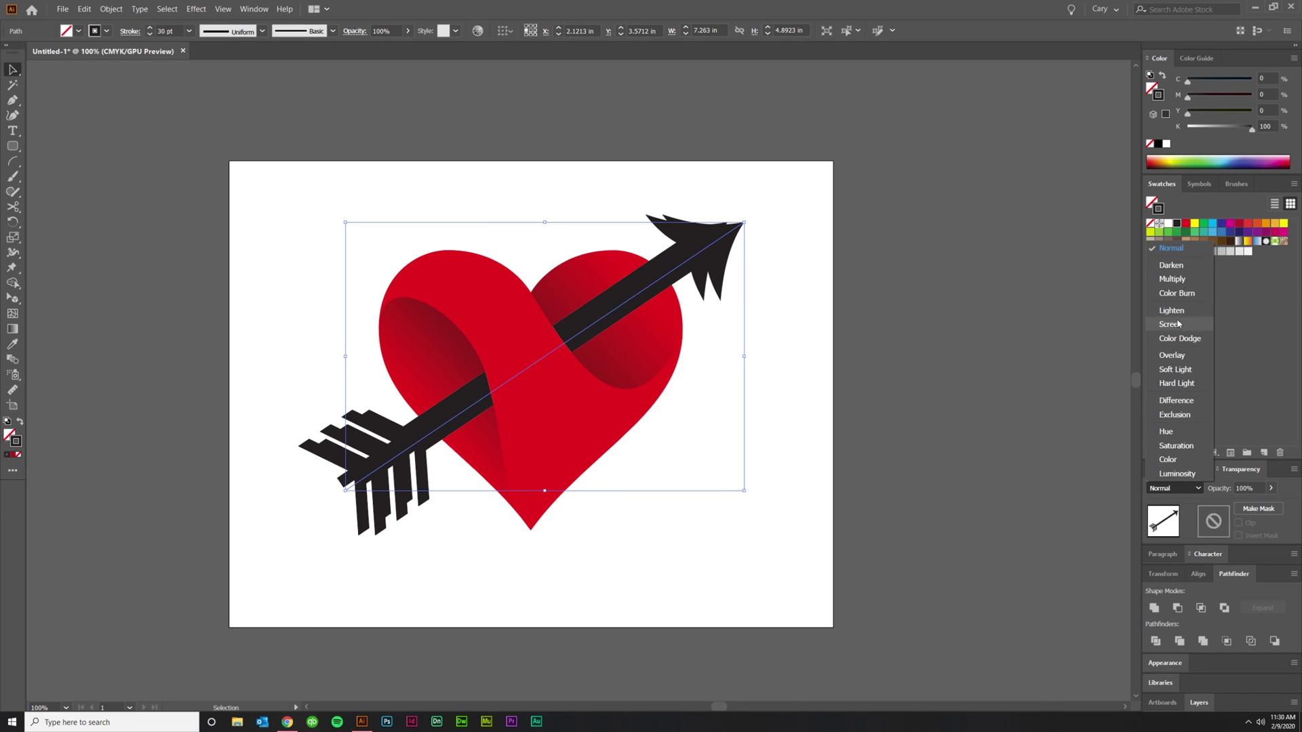
click(1173, 279)
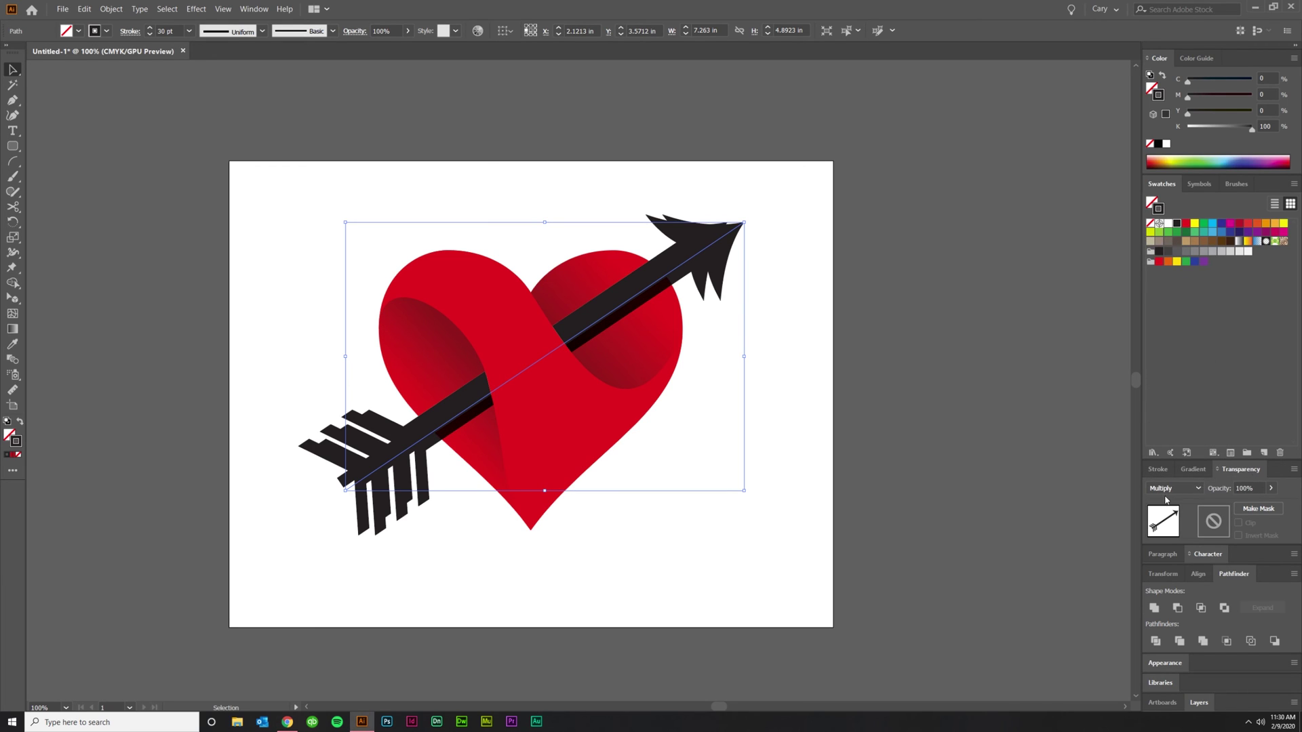
click(1254, 488)
text(50)
key(Return)
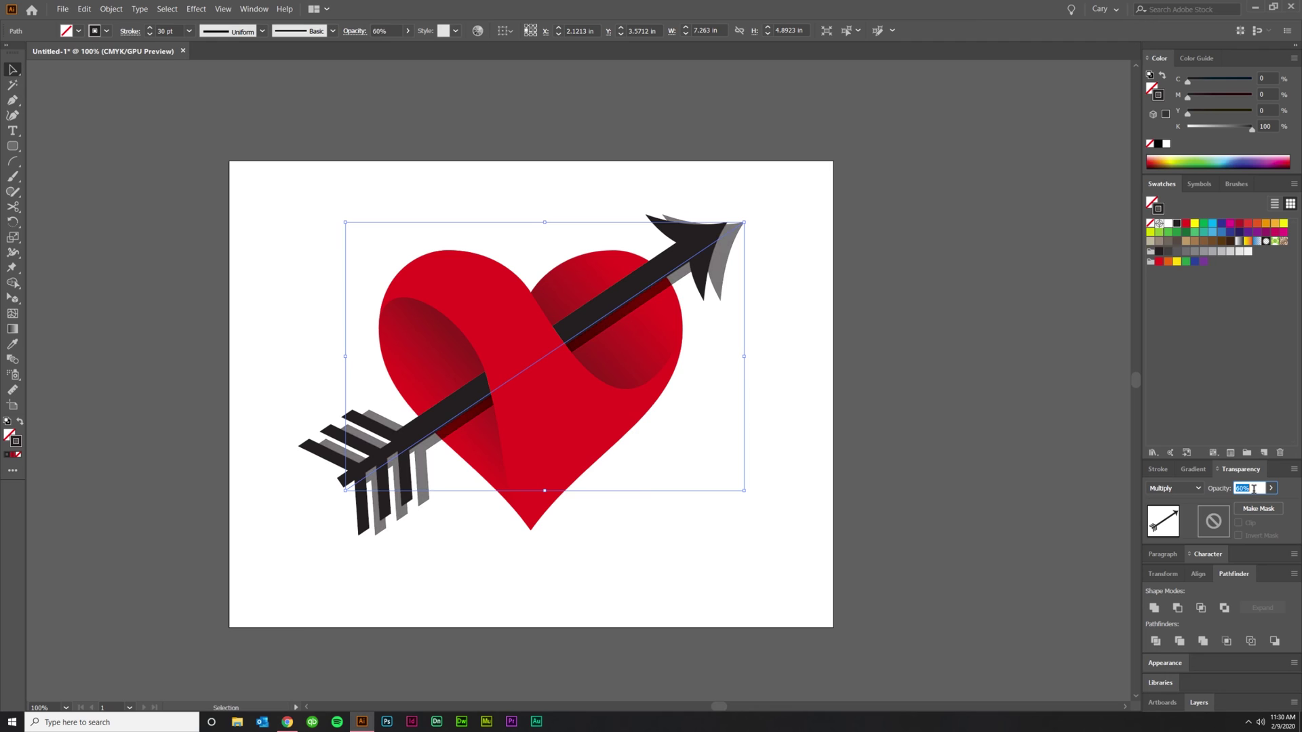
text(30)
key(Return)
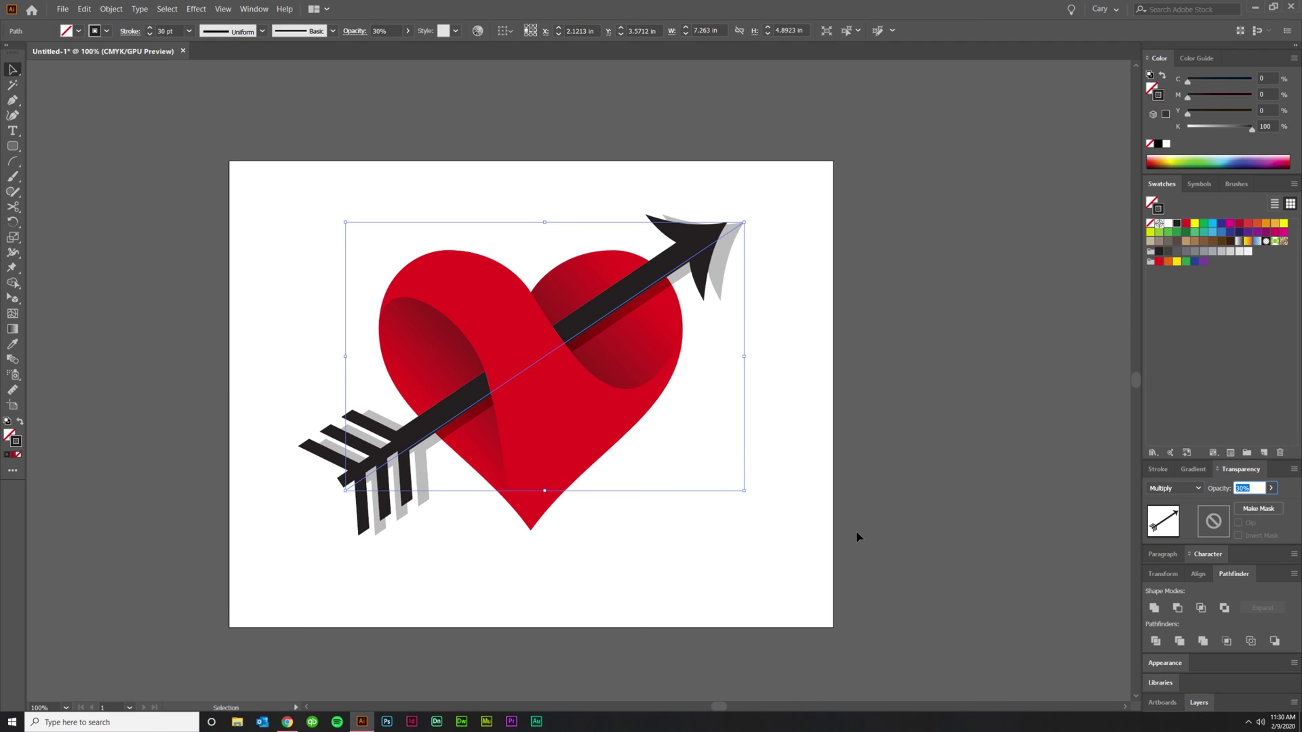
Nudge the grey shadow arrow three steps left and two down, tucking it under the black arrow
click(841, 539)
click(370, 461)
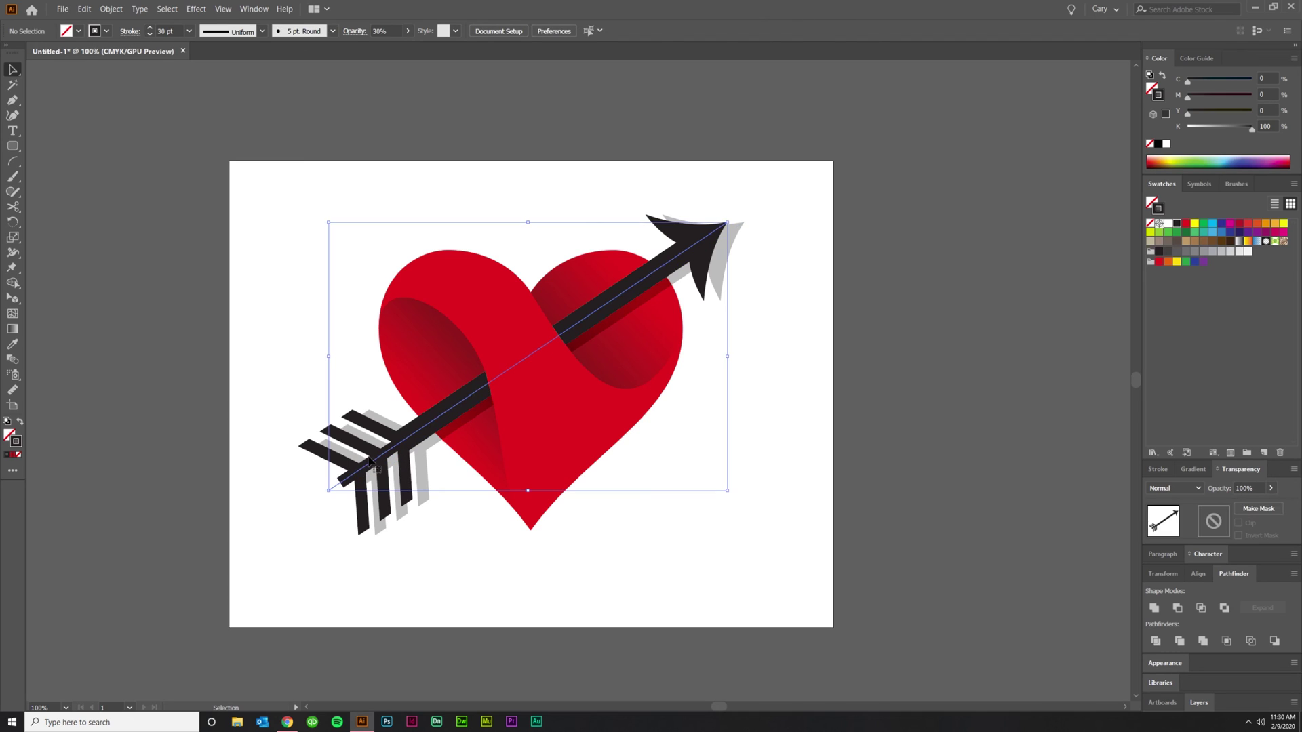
click(425, 483)
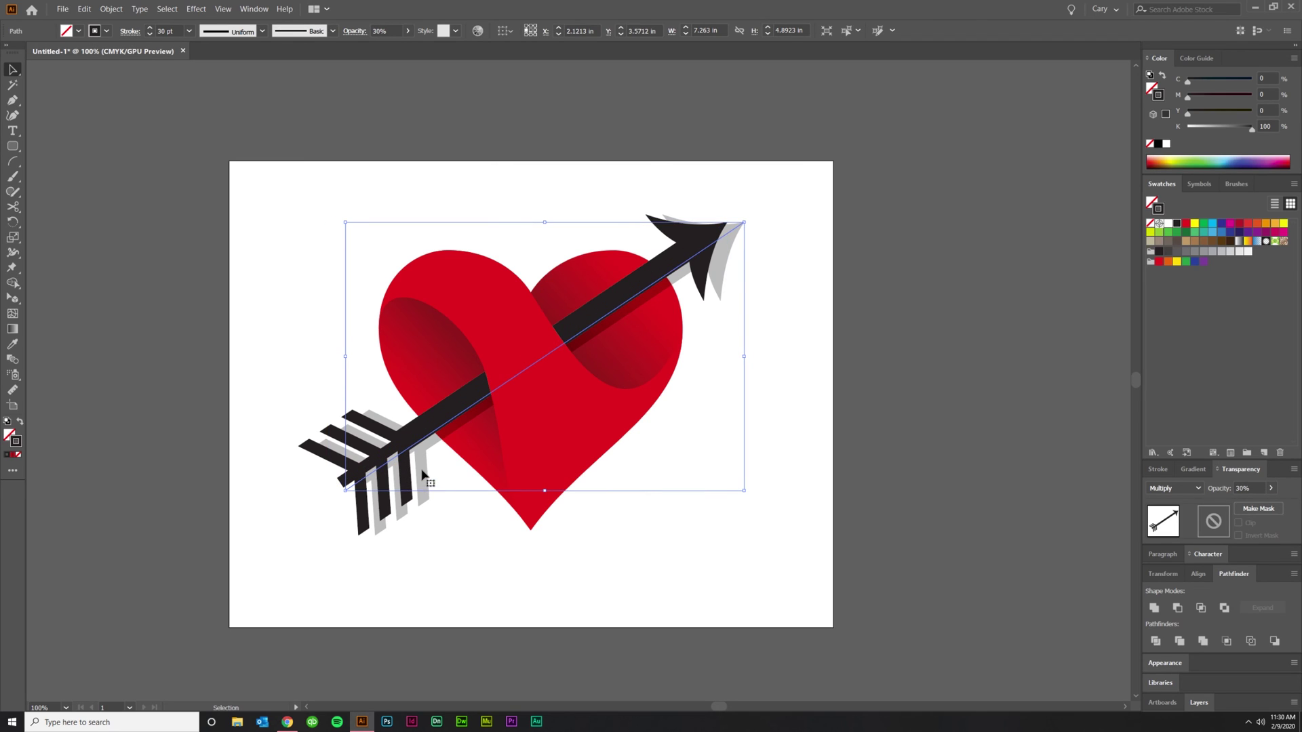
key(Left)
key(Left)
key(Left)
key(Left)
key(Left)
key(Left)
key(Left)
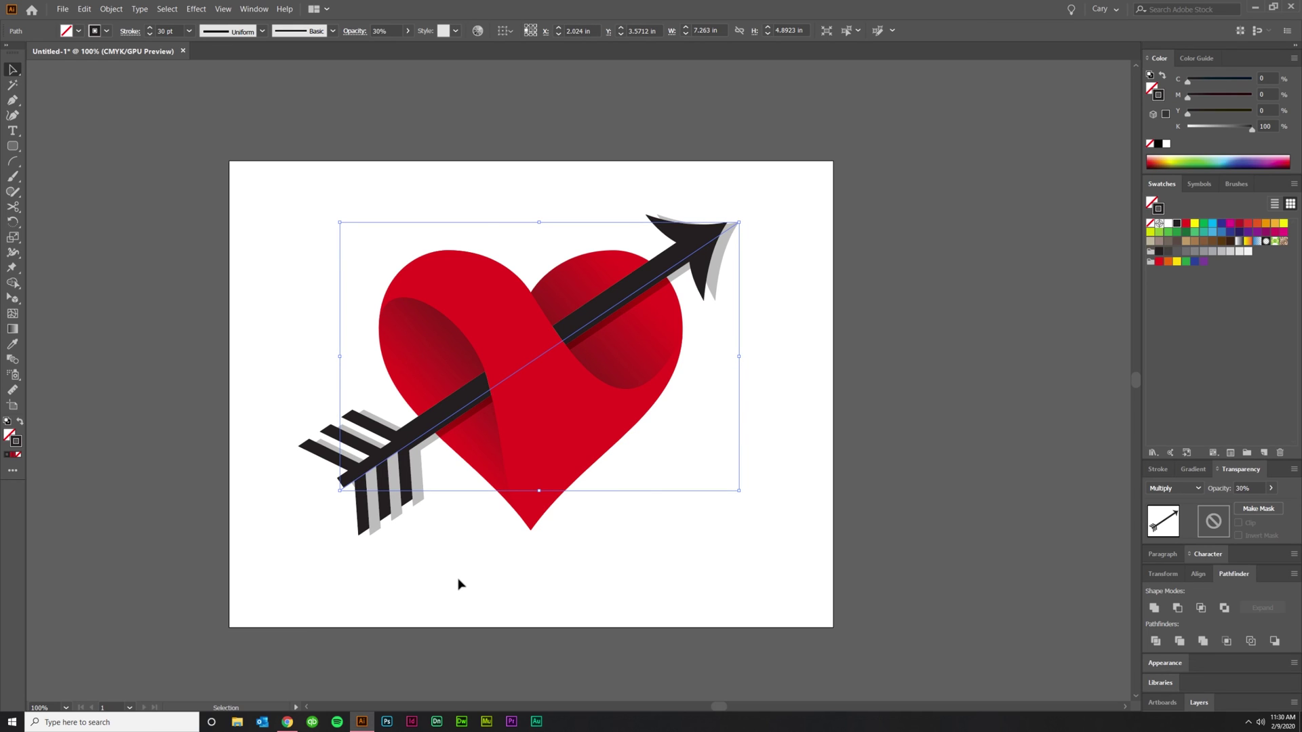
key(Left)
key(Left)
key(Left)
key(Left)
key(Left)
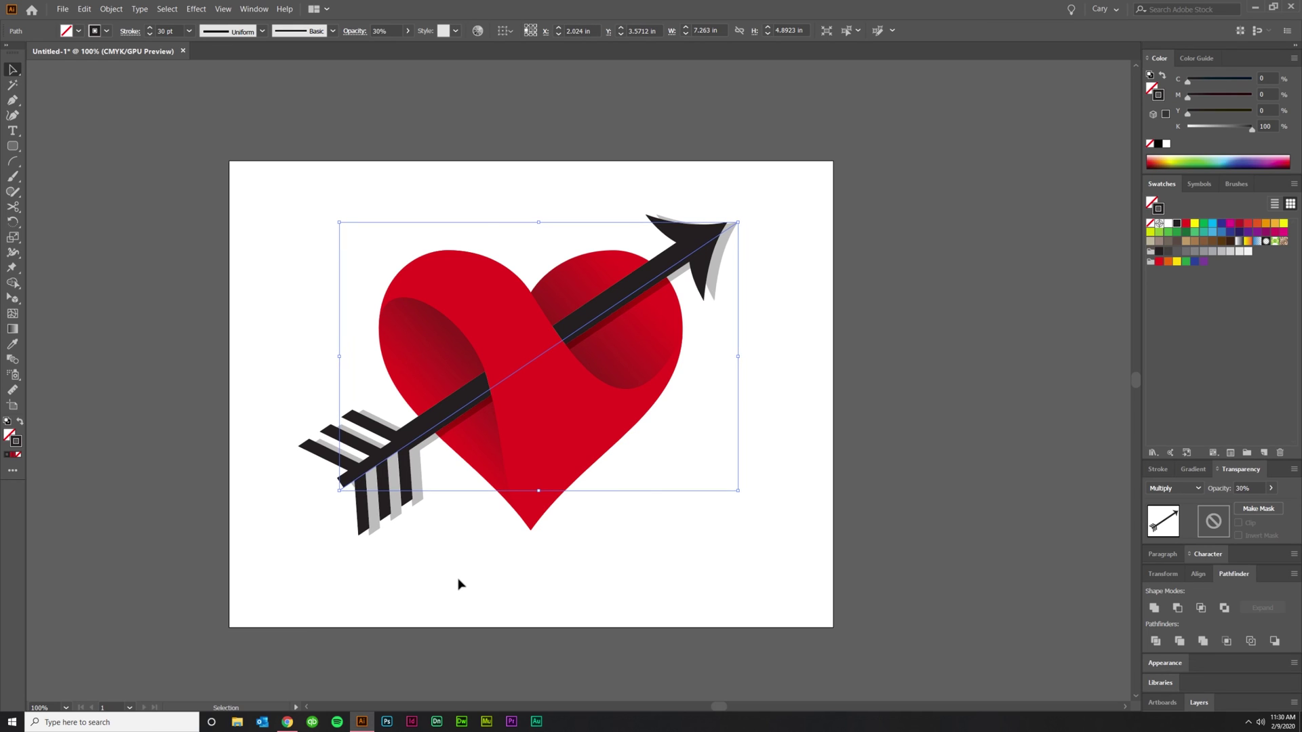
key(Left)
key(Down)
key(Down)
key(Down)
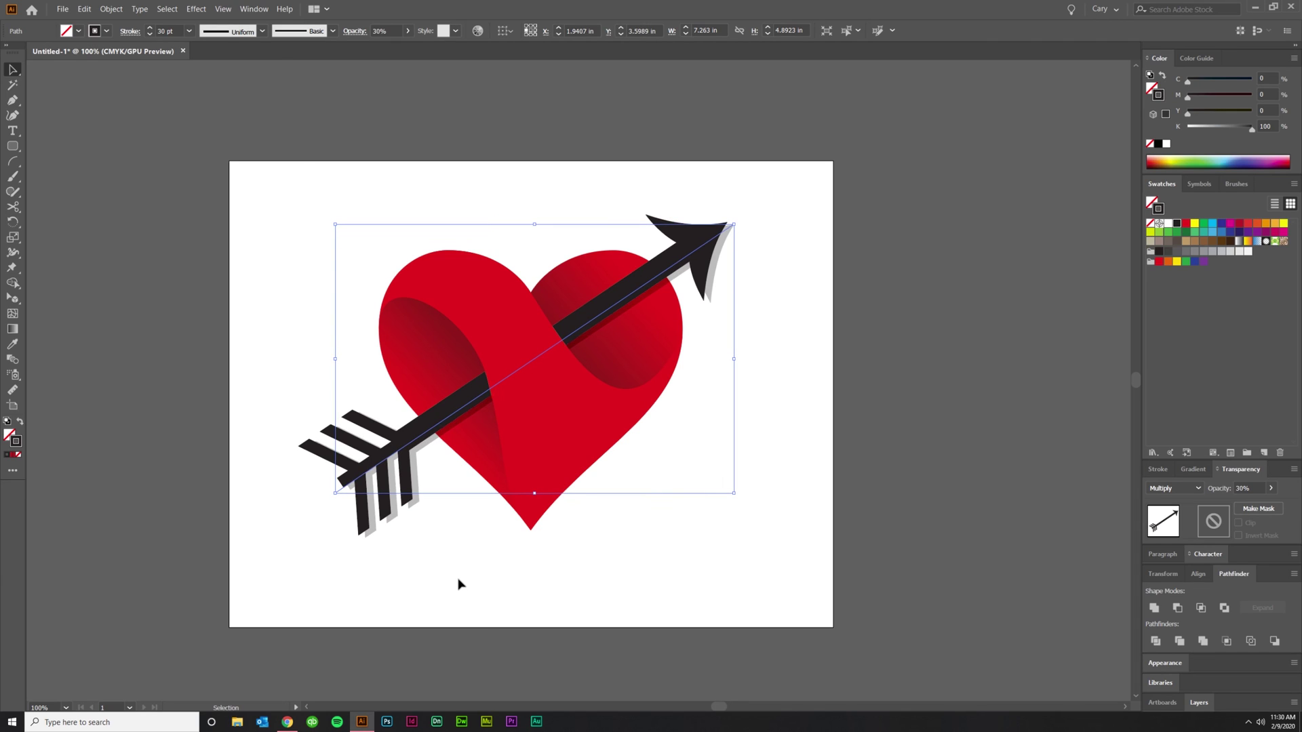
key(Down)
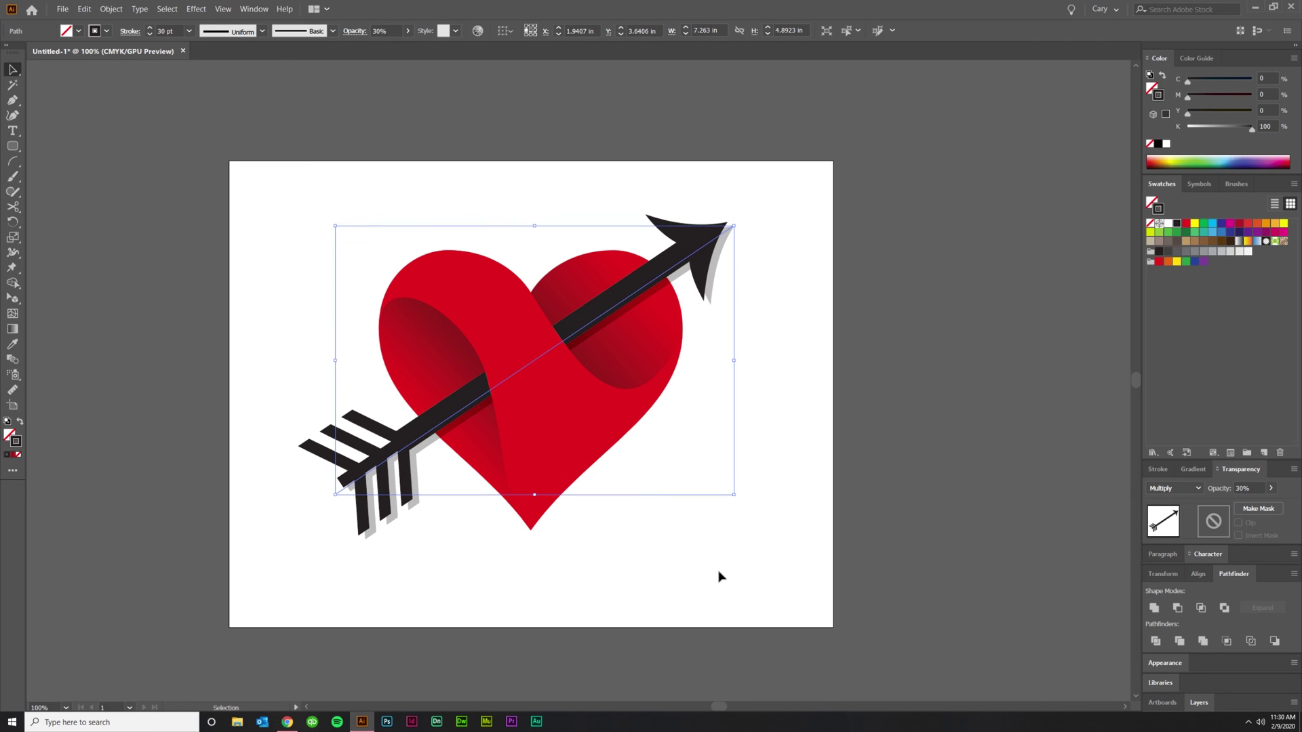
click(719, 577)
scroll(678, 571, down, 2)
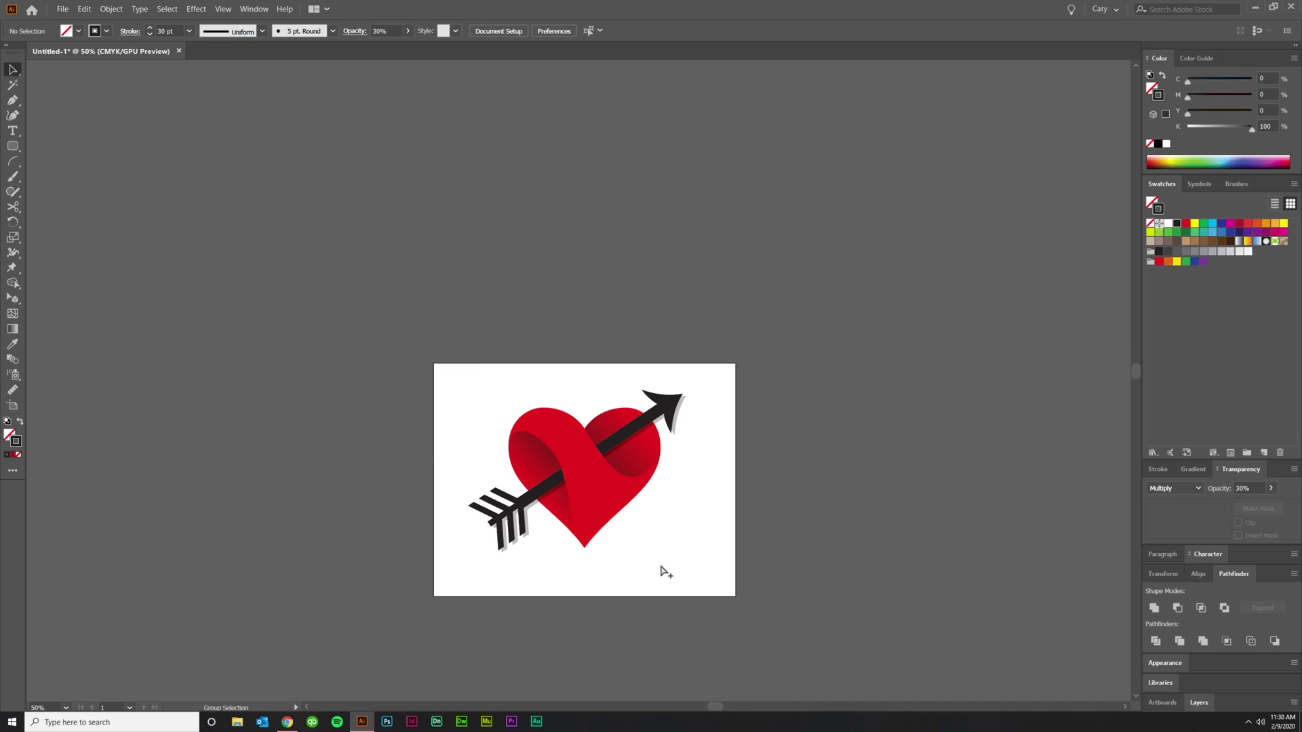
scroll(663, 569, up, 1)
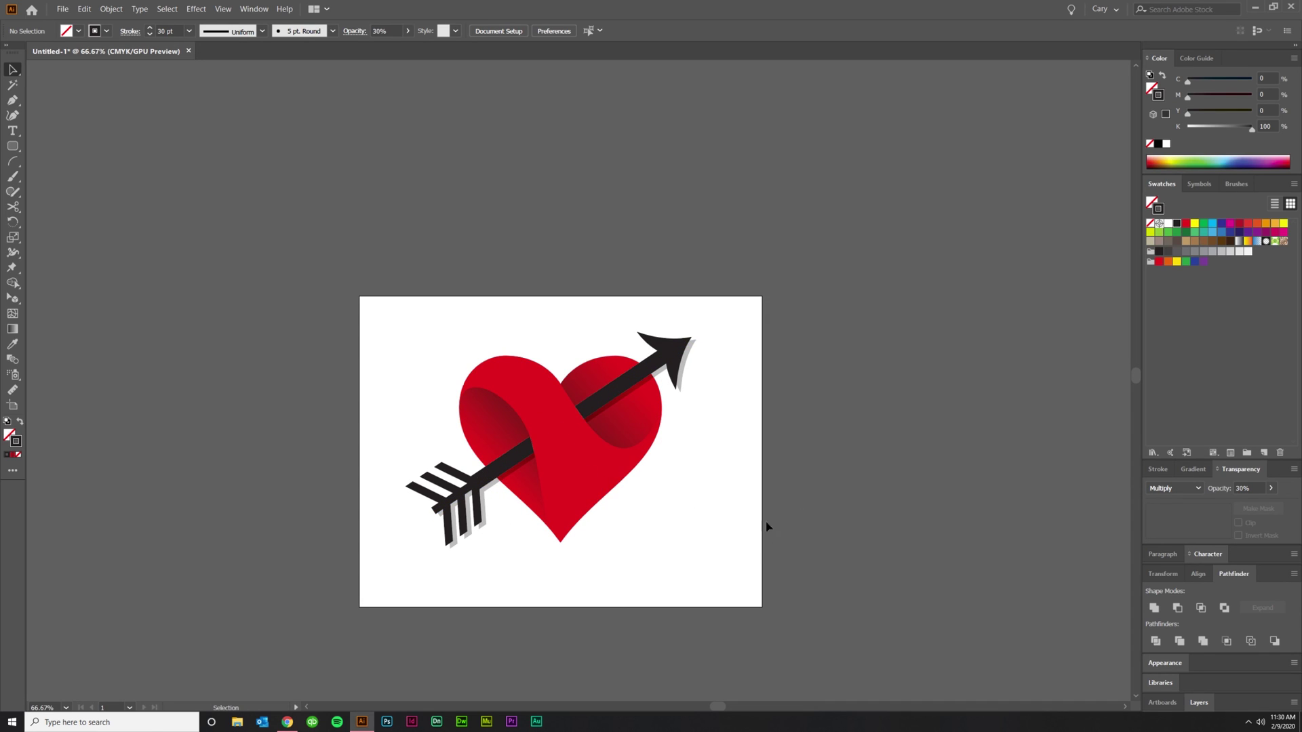
scroll(631, 563, up, 1)
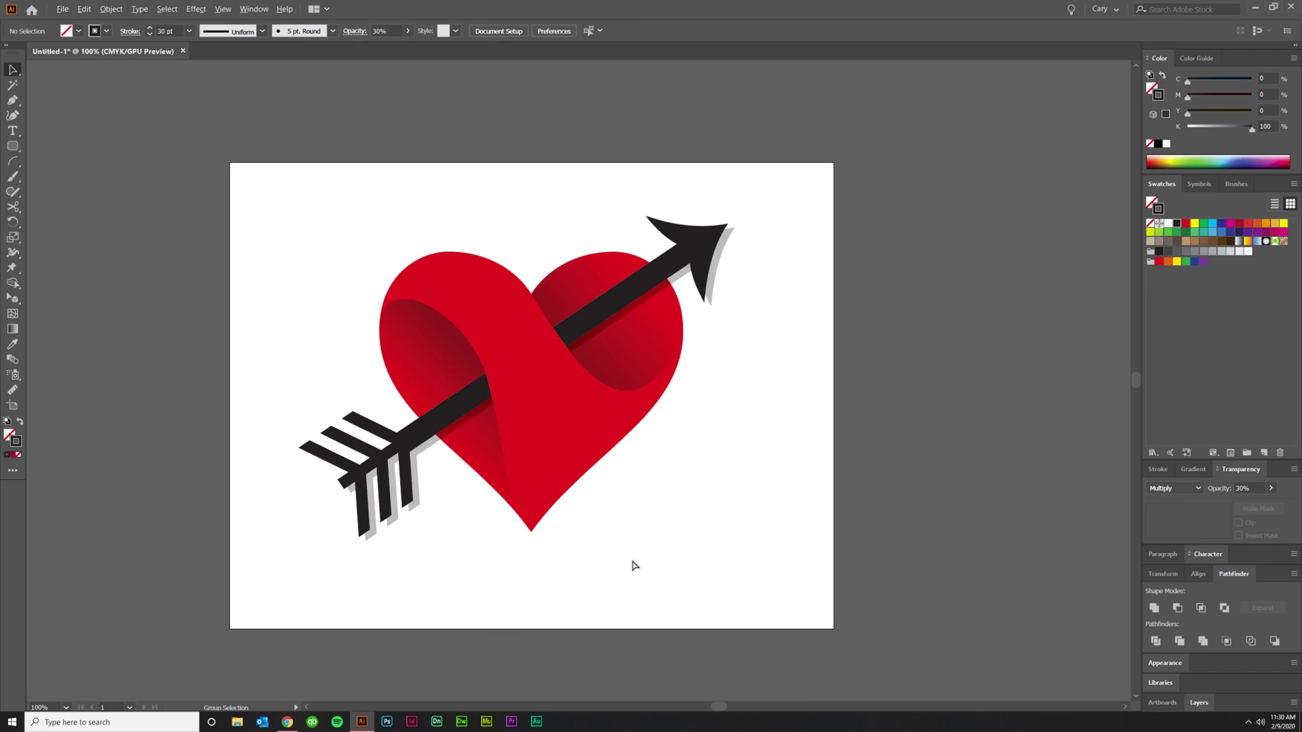
click(722, 254)
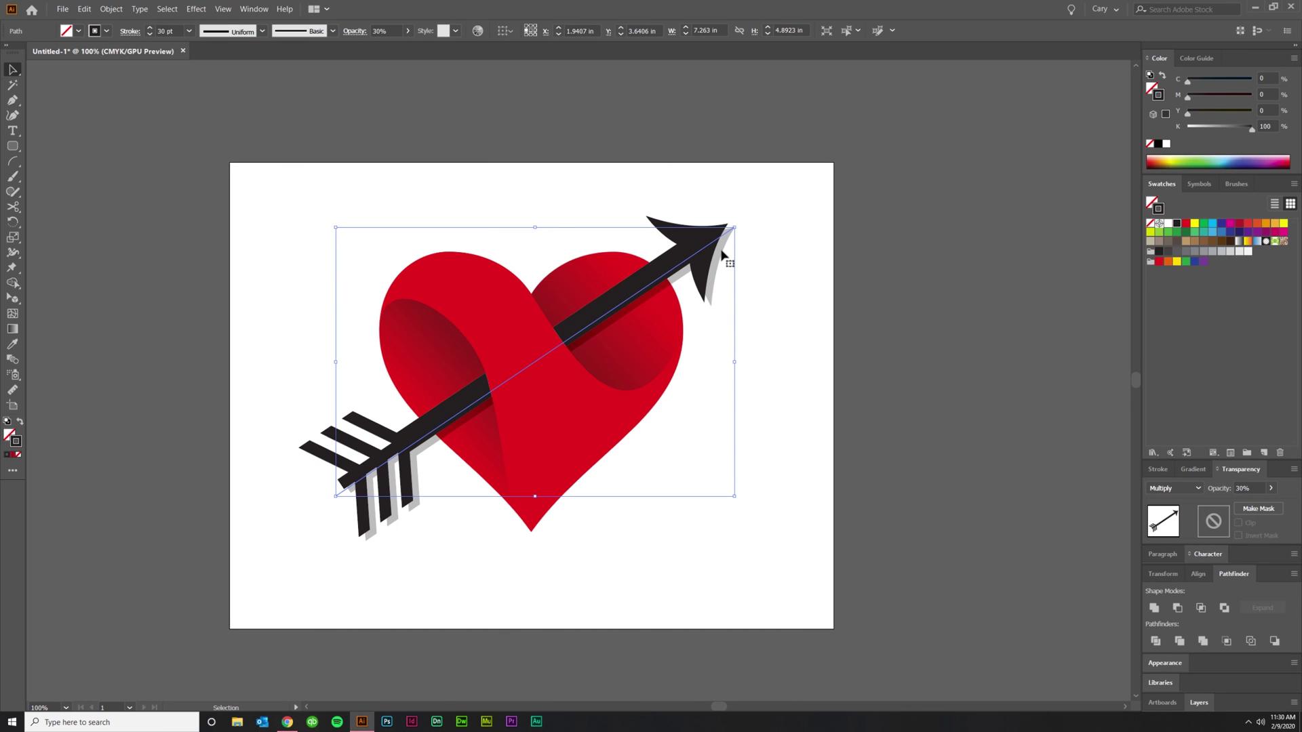
Apply Effect > Stylize > Feather with a 0.1 in radius to the grey shadow arrow
click(196, 9)
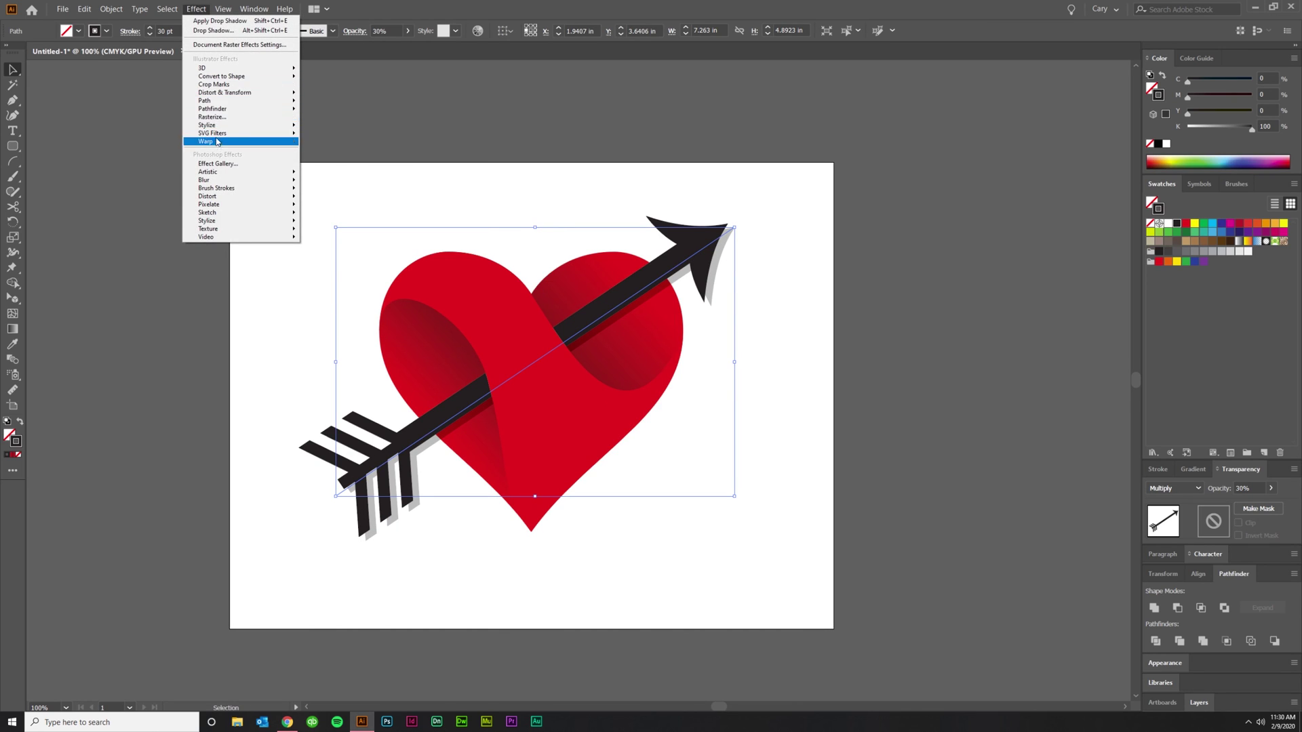
mouse_move(215, 127)
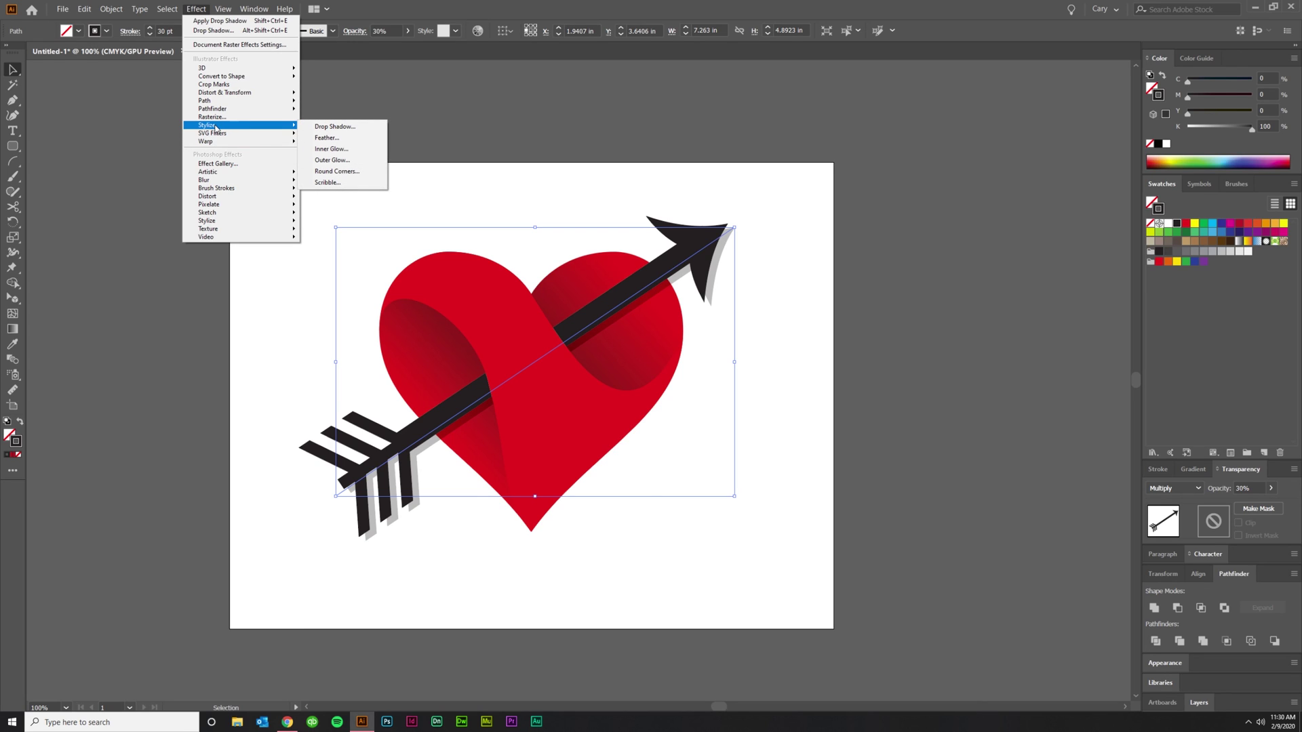
click(346, 140)
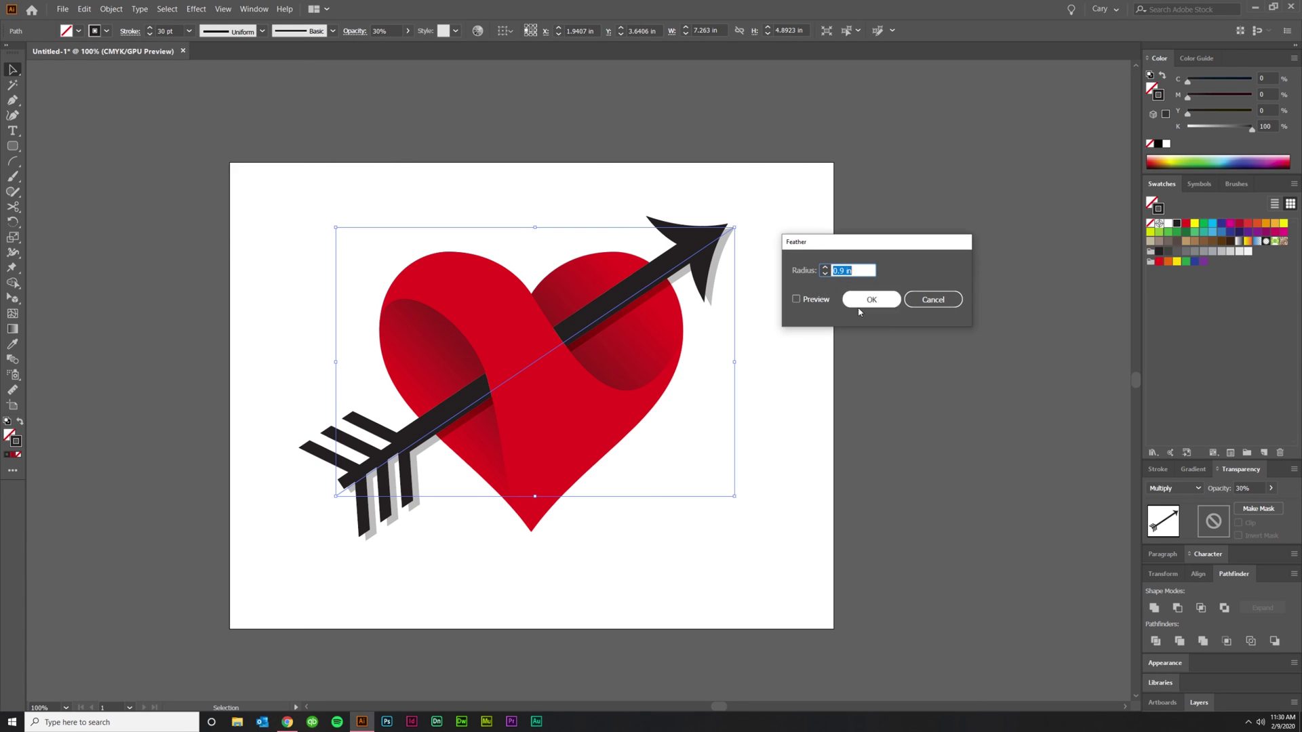
click(803, 300)
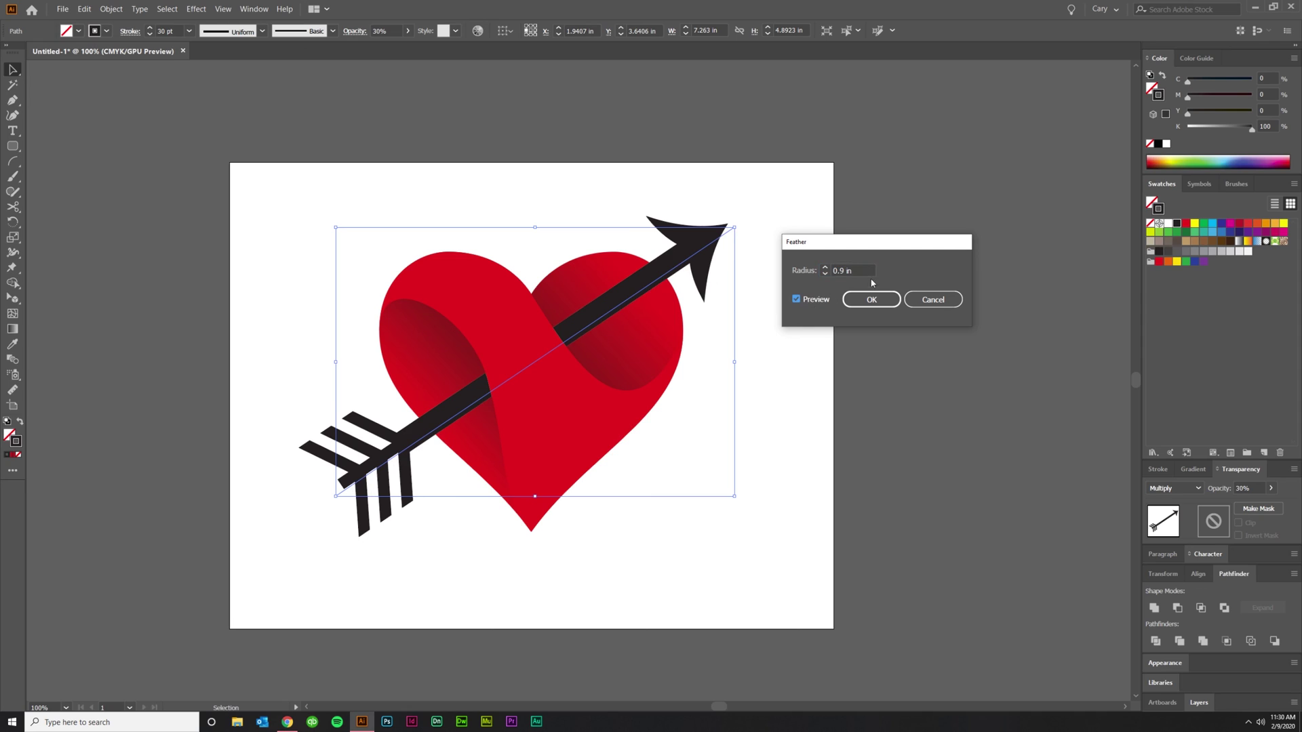
text(.1)
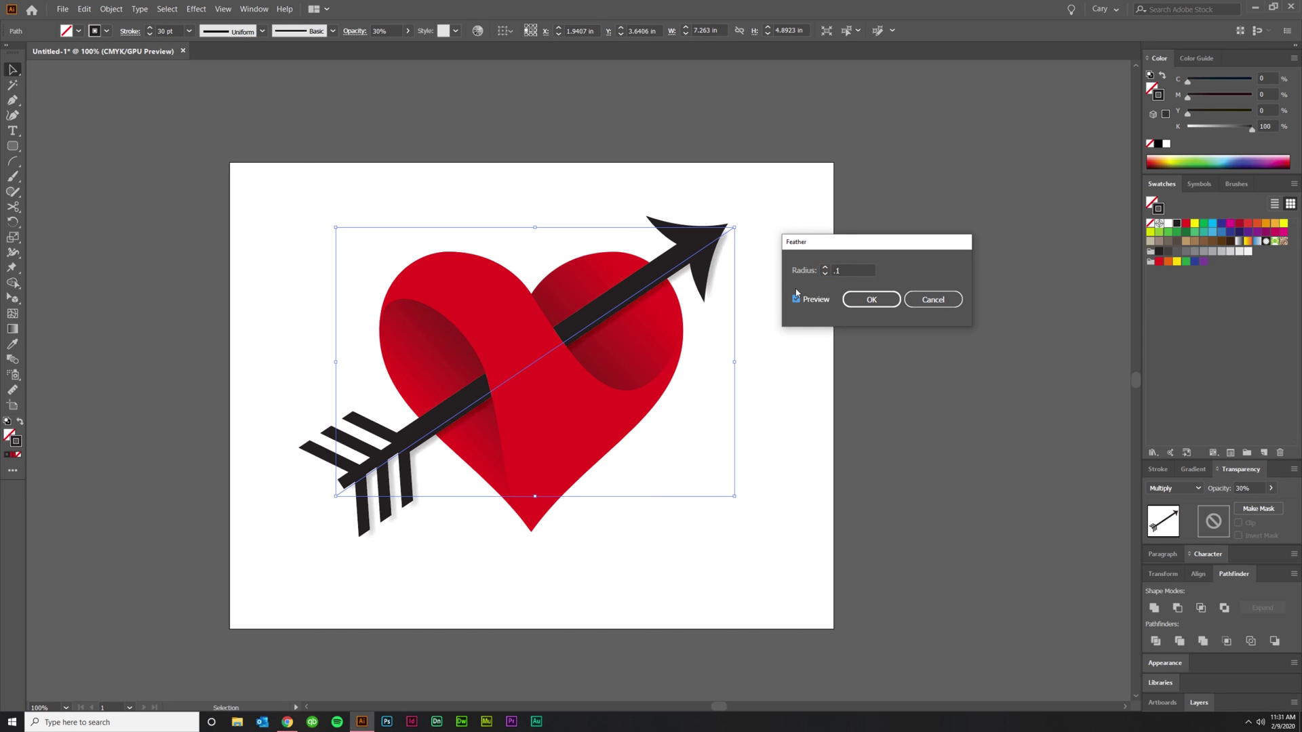
key(shift+Tab)
text(.2)
key(Tab)
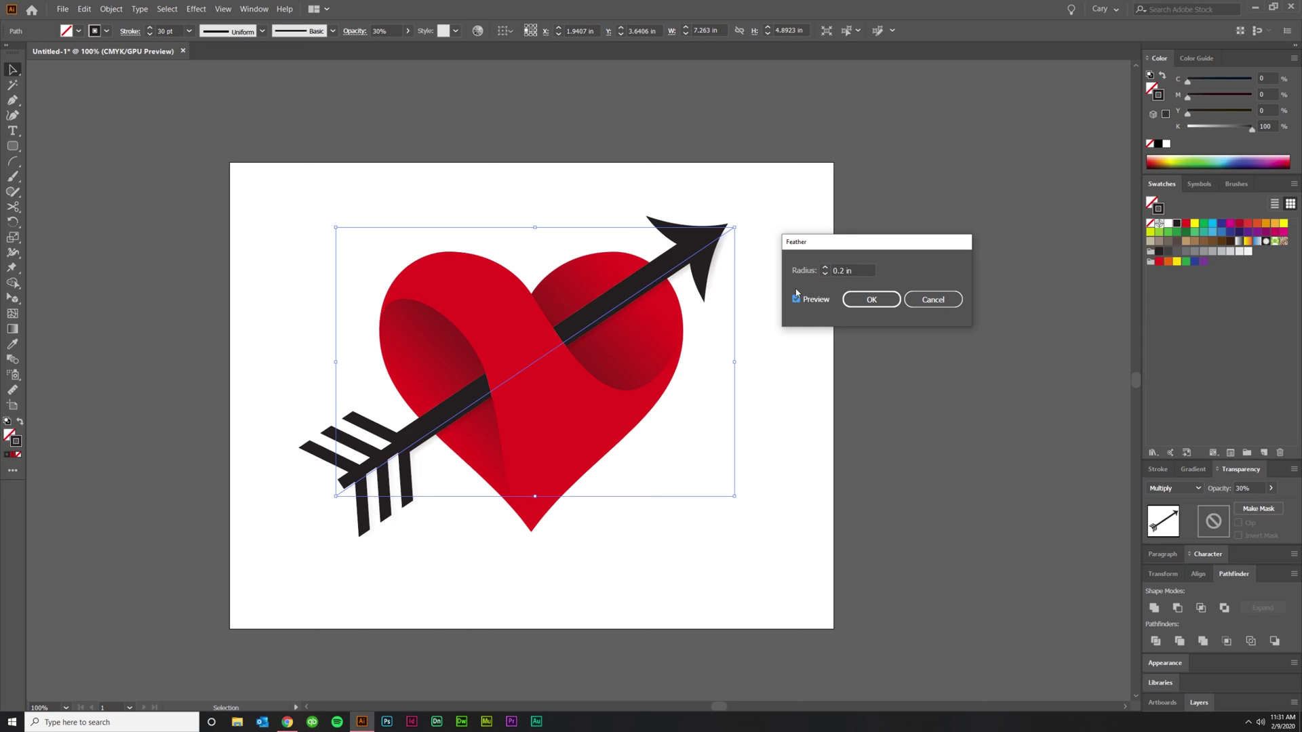
key(shift+Tab)
text(.1)
key(Tab)
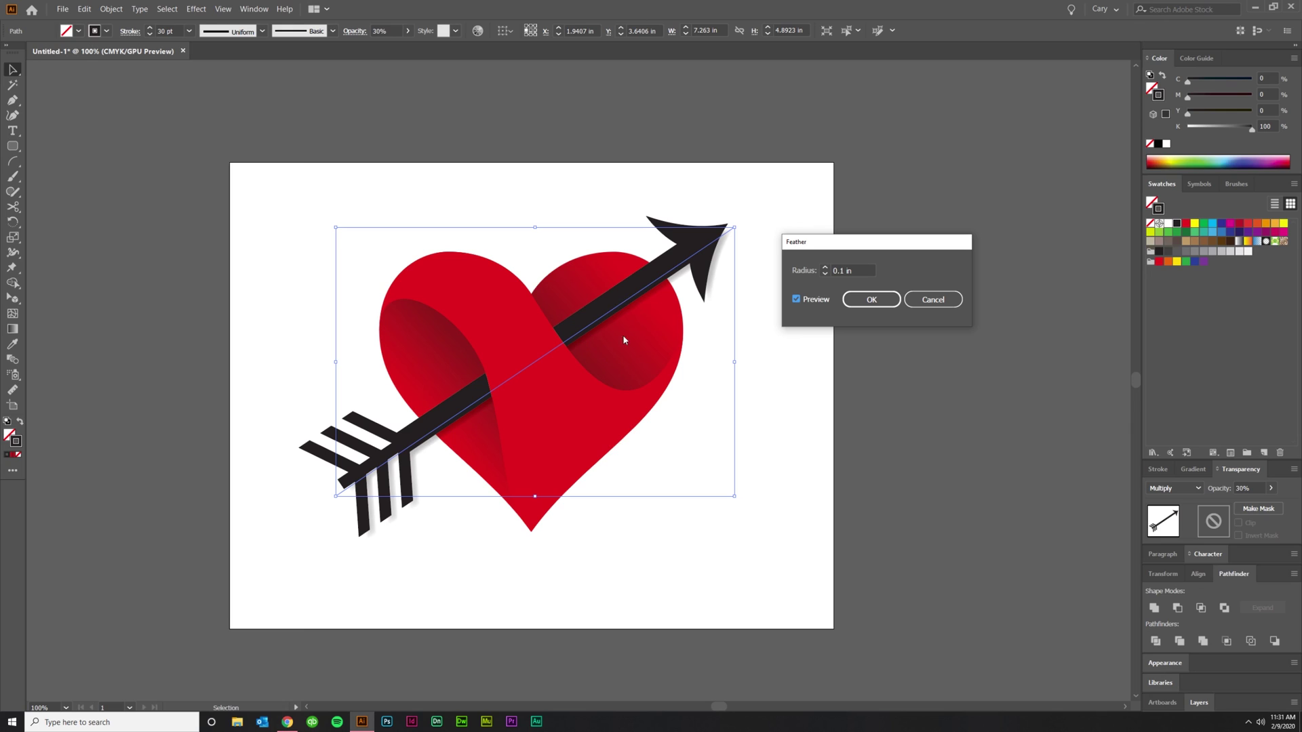
click(872, 300)
click(884, 421)
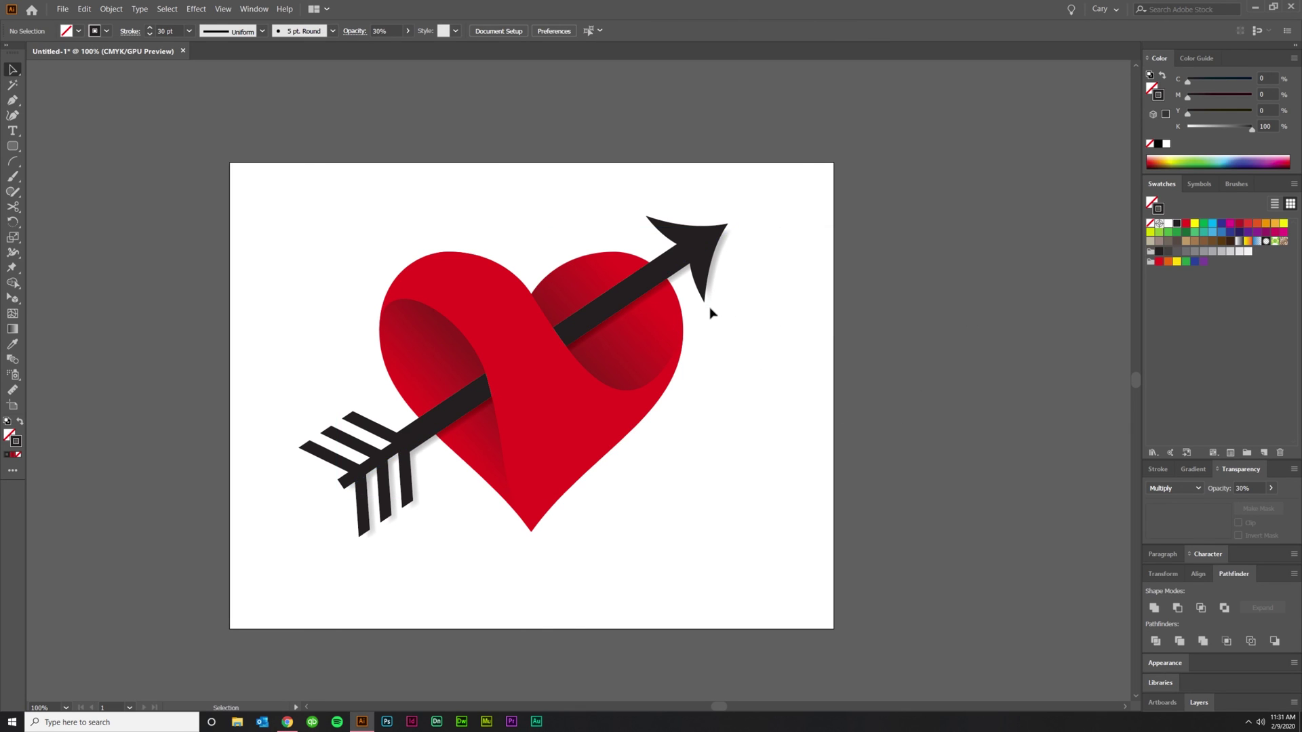
Nudge the feathered shadow arrow one step right and one step down, then inspect the result
click(727, 237)
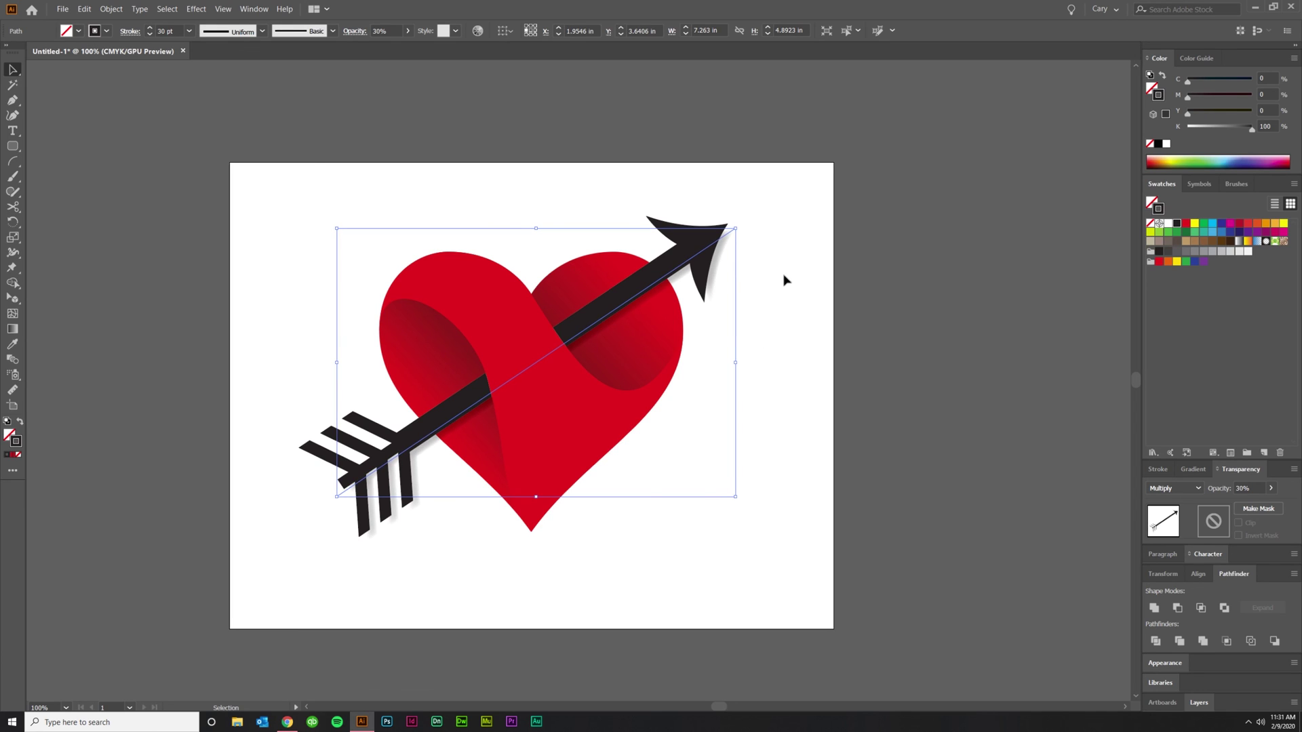
key(Right)
key(Right)
key(Down)
key(Down)
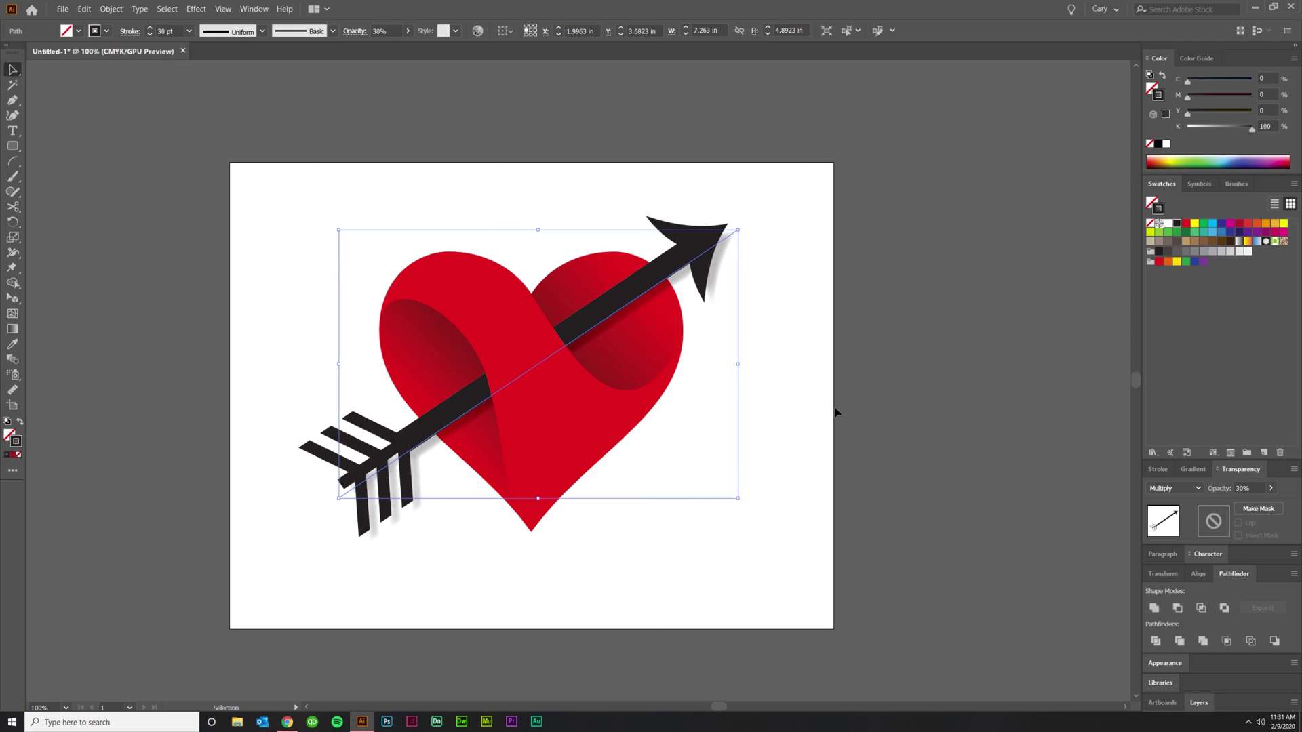
click(836, 412)
scroll(393, 509, up, 3)
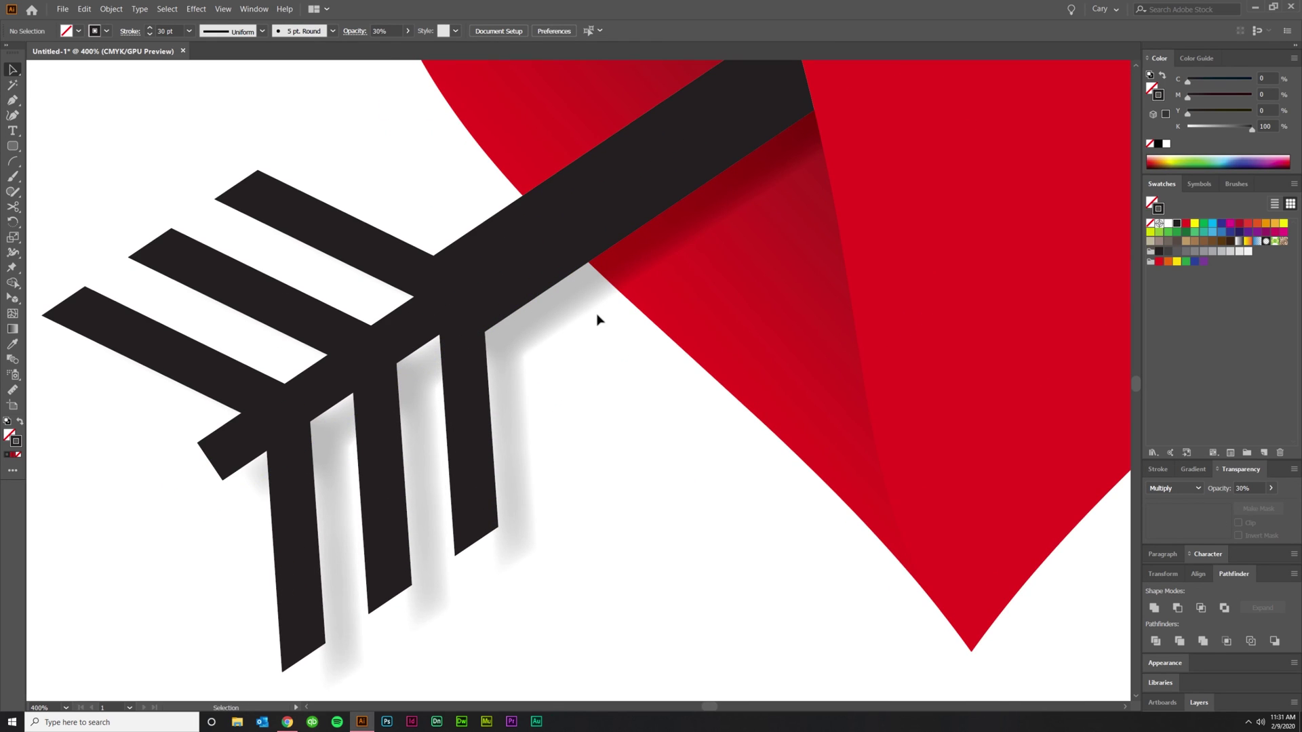
scroll(535, 589, down, 3)
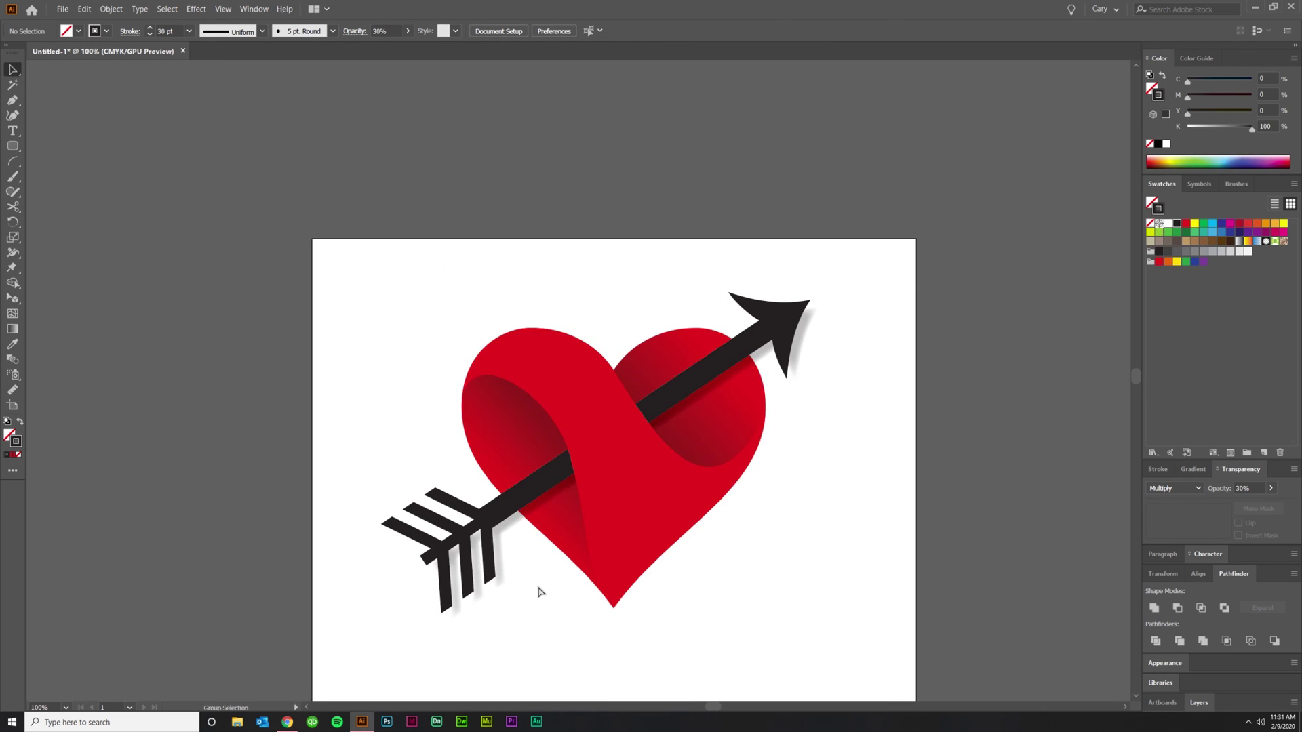
scroll(691, 567, right, 1)
scroll(680, 608, down, 2)
scroll(668, 621, up, 1)
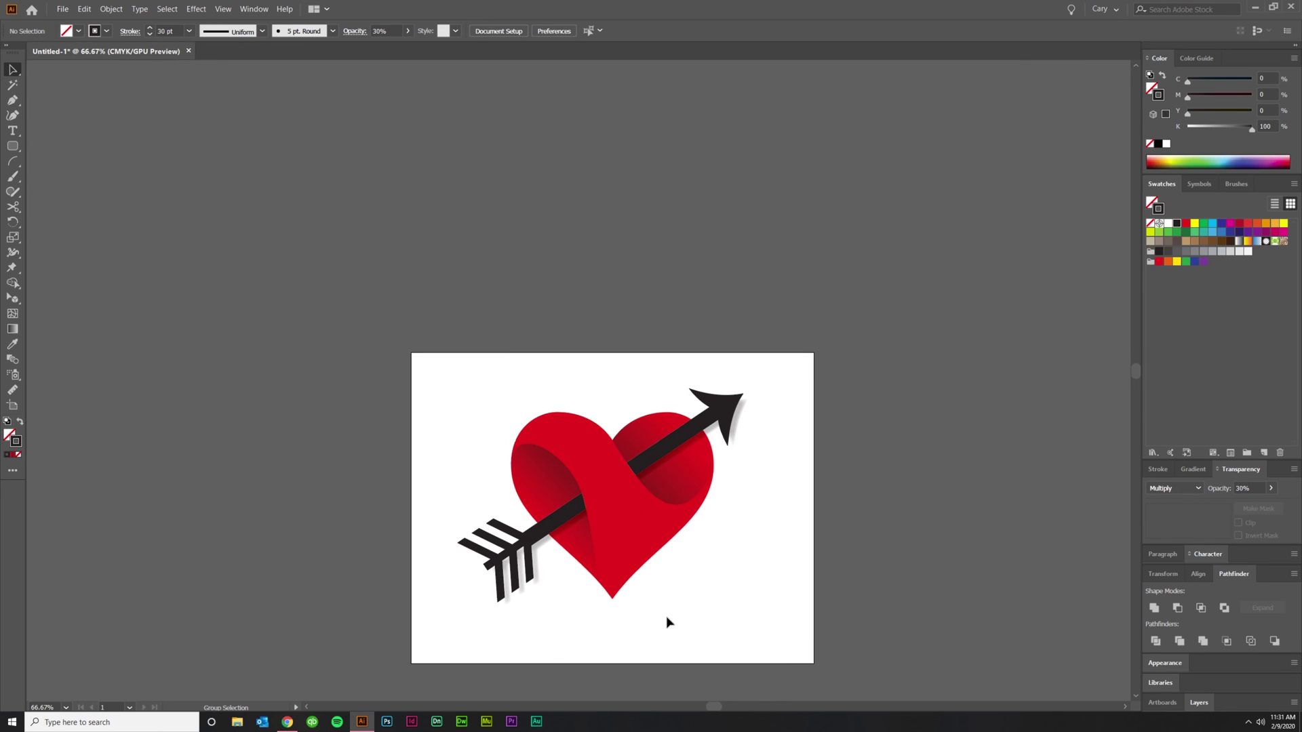
scroll(668, 621, up, 1)
scroll(813, 619, down, 2)
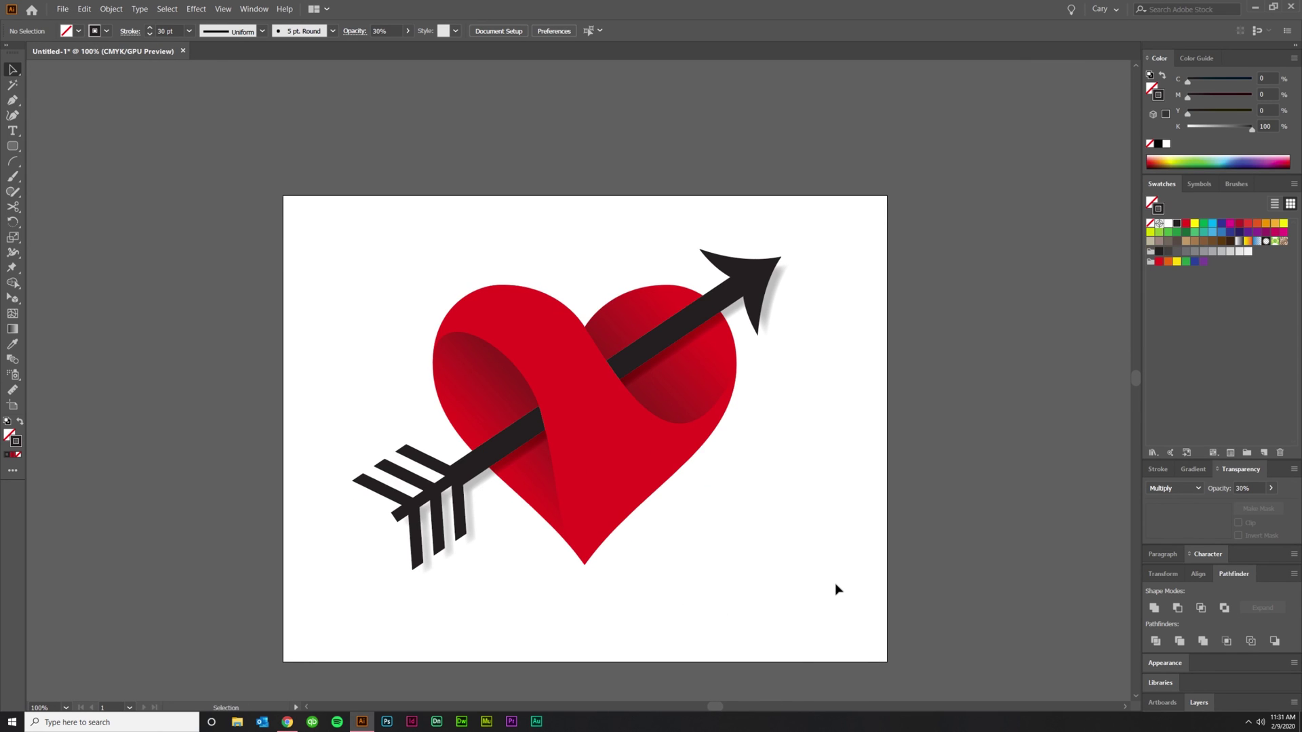